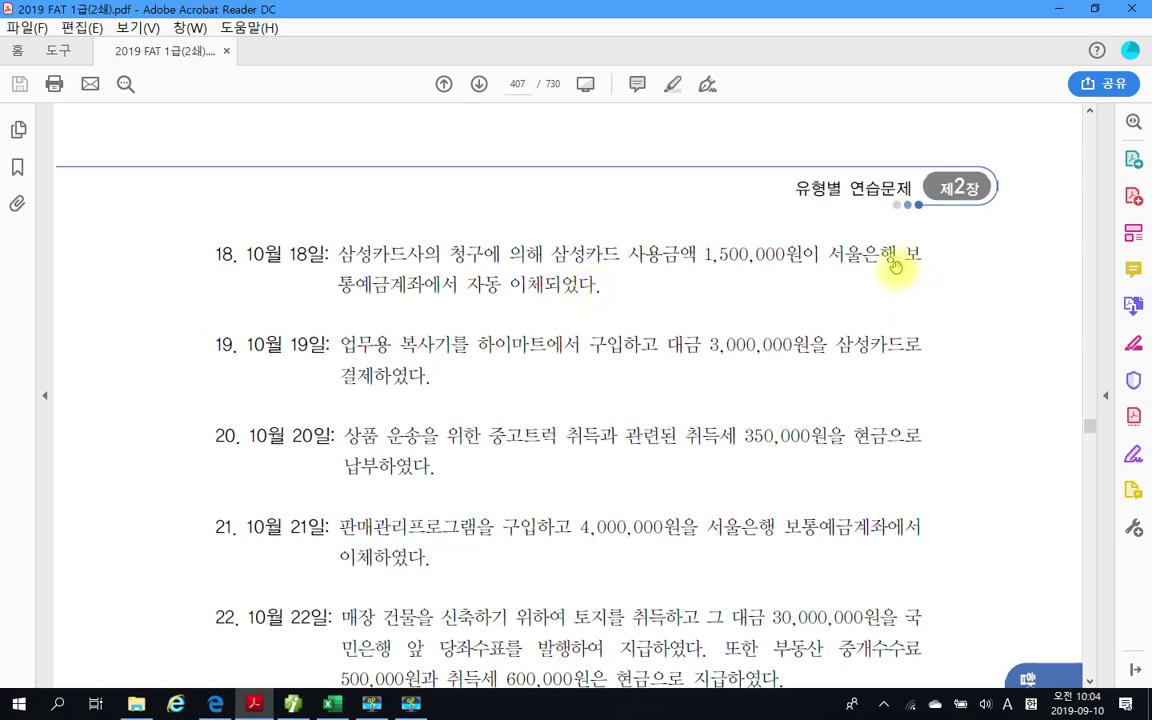
Highlight the words 보통예금 in exercise 18 of the PDF
drag(905, 256, 388, 284)
right_click(382, 289)
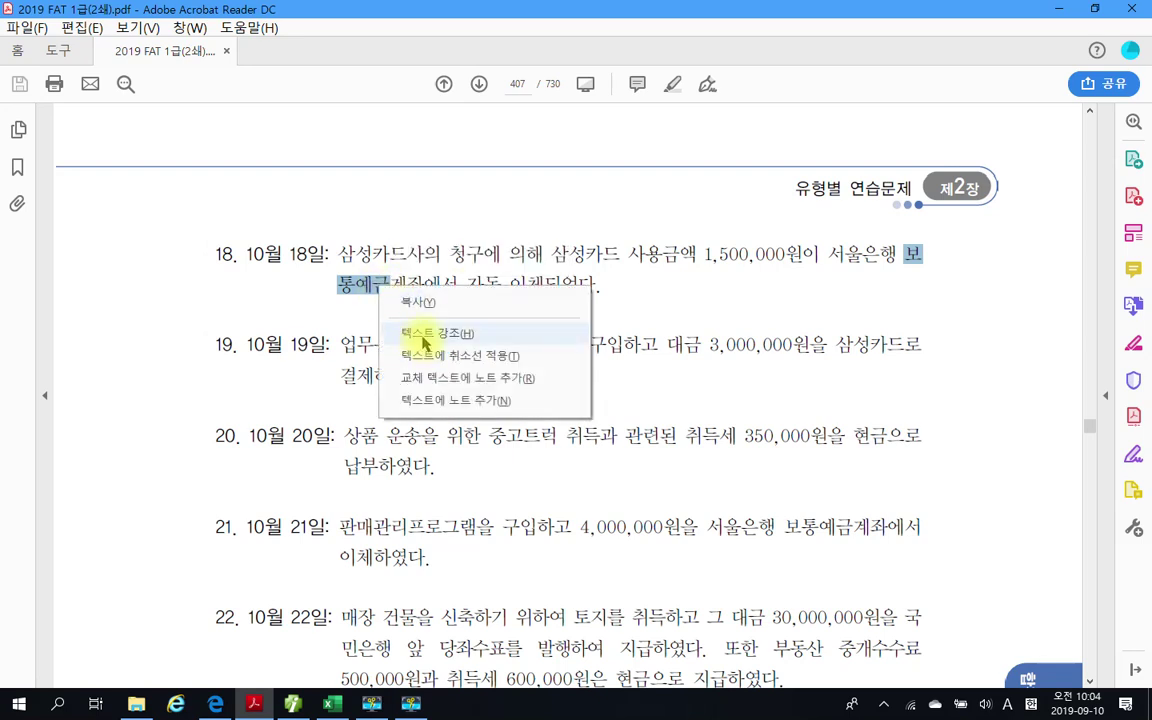
click(423, 337)
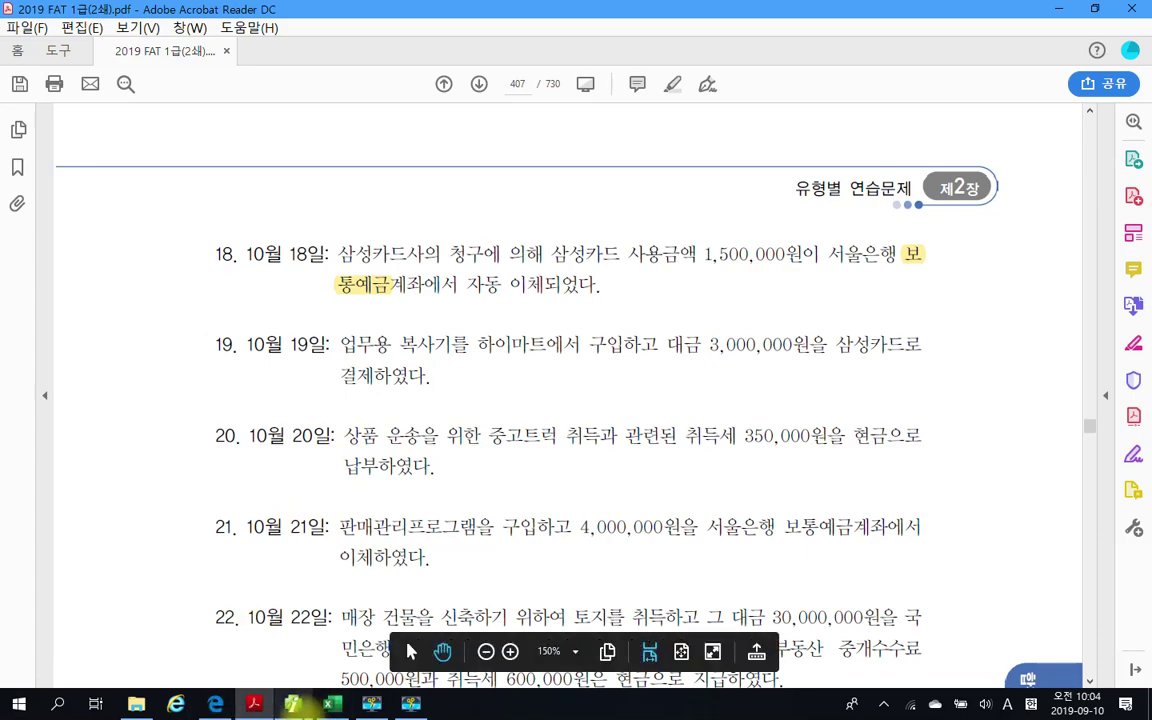
Switch to 더존 iPlus and start a debit (차변) line for October 18 with account 253 미지급금
mouse_move(293, 703)
click(268, 648)
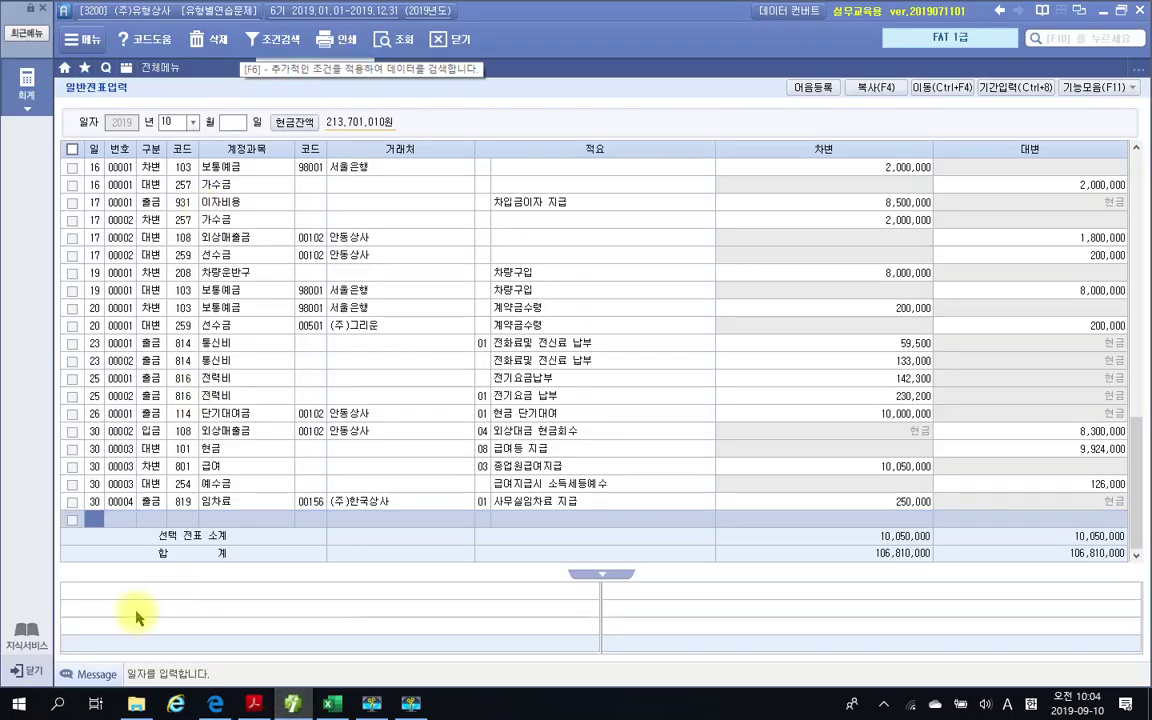
text(18)
key(Return)
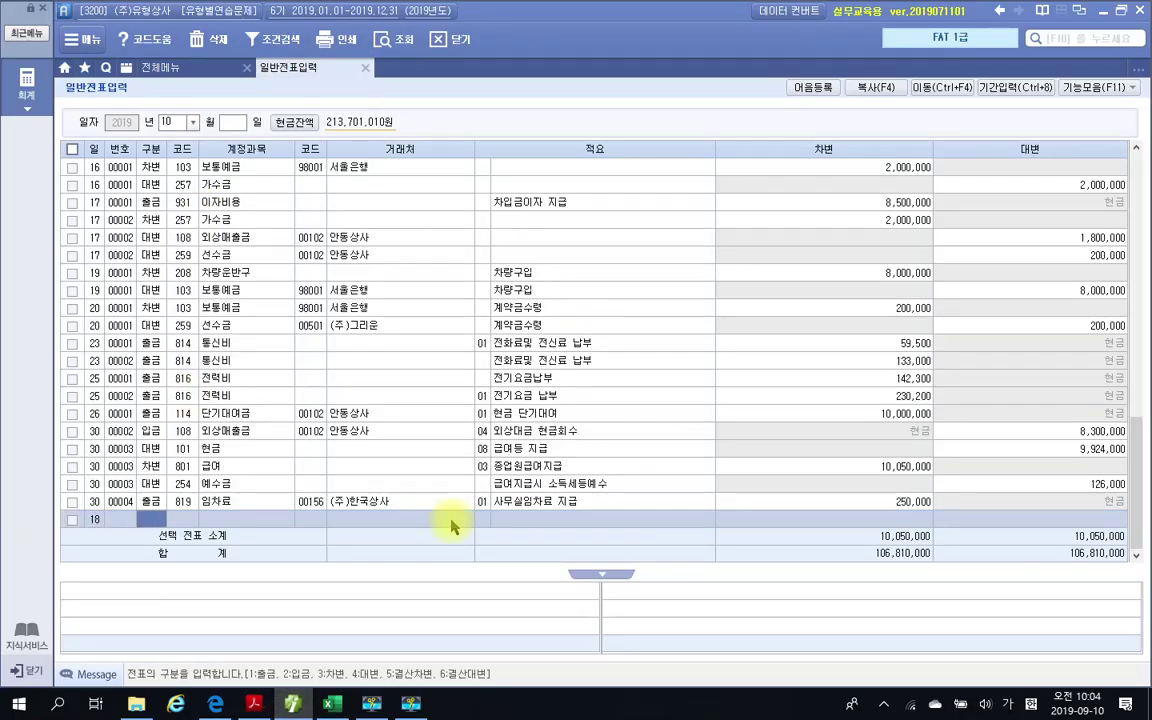
text(3)
key(Return)
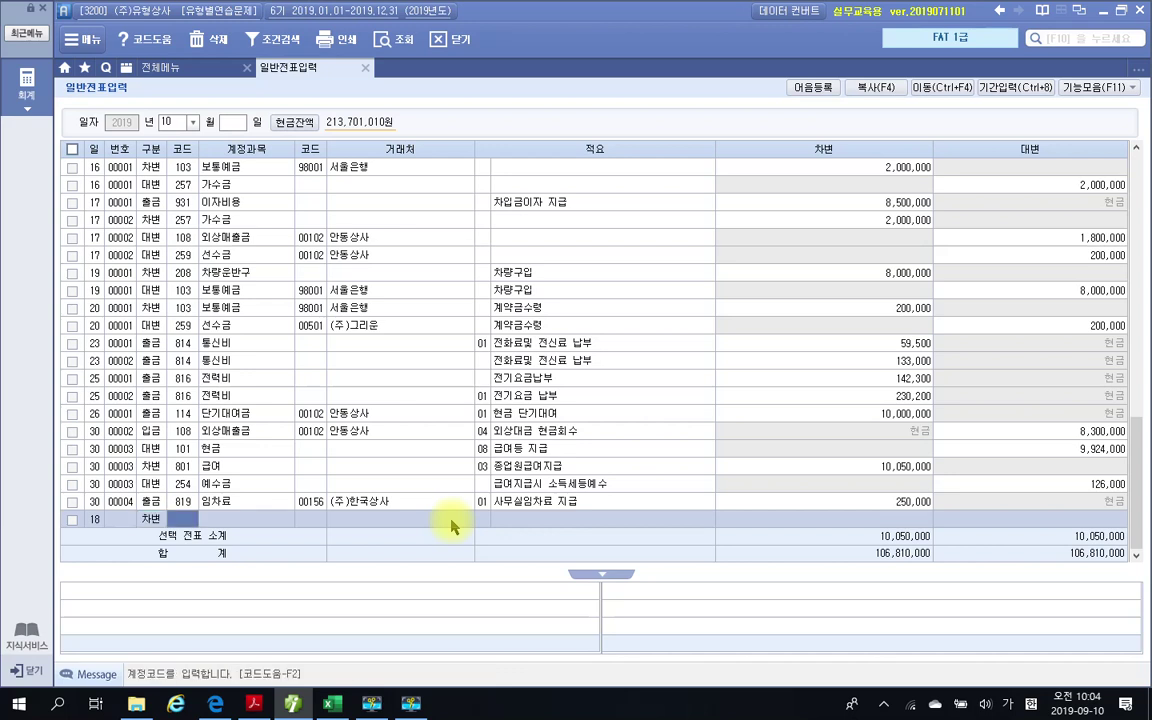
text(미지)
key(Return)
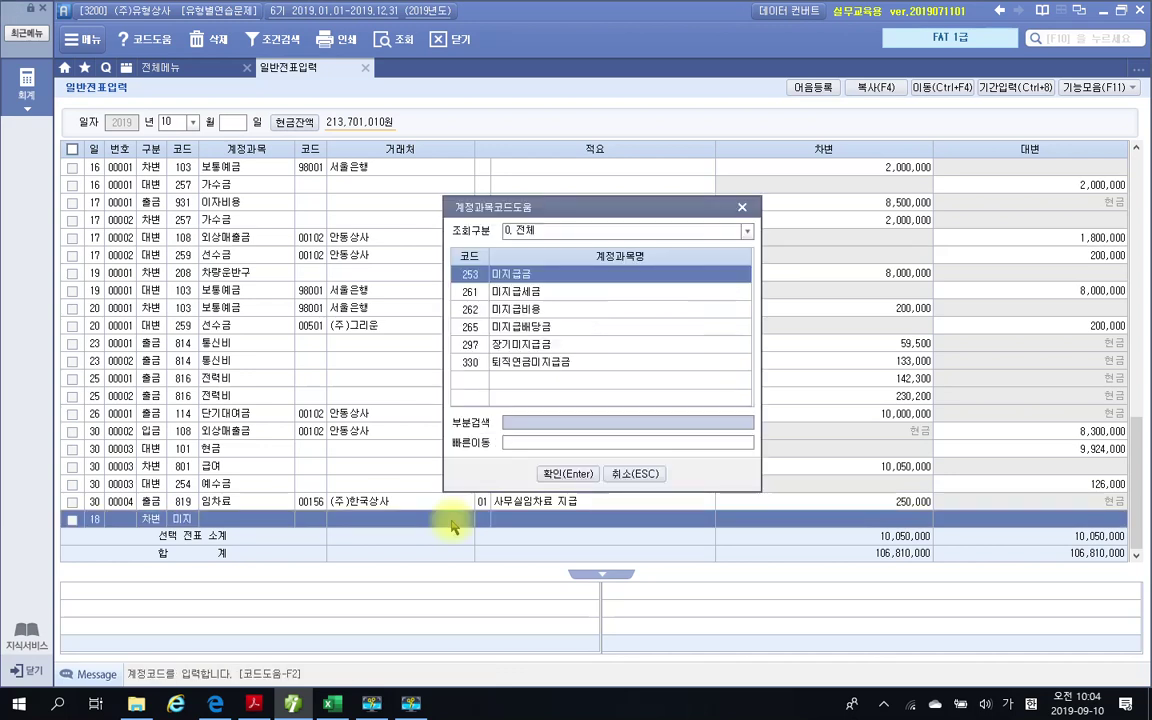
key(Return)
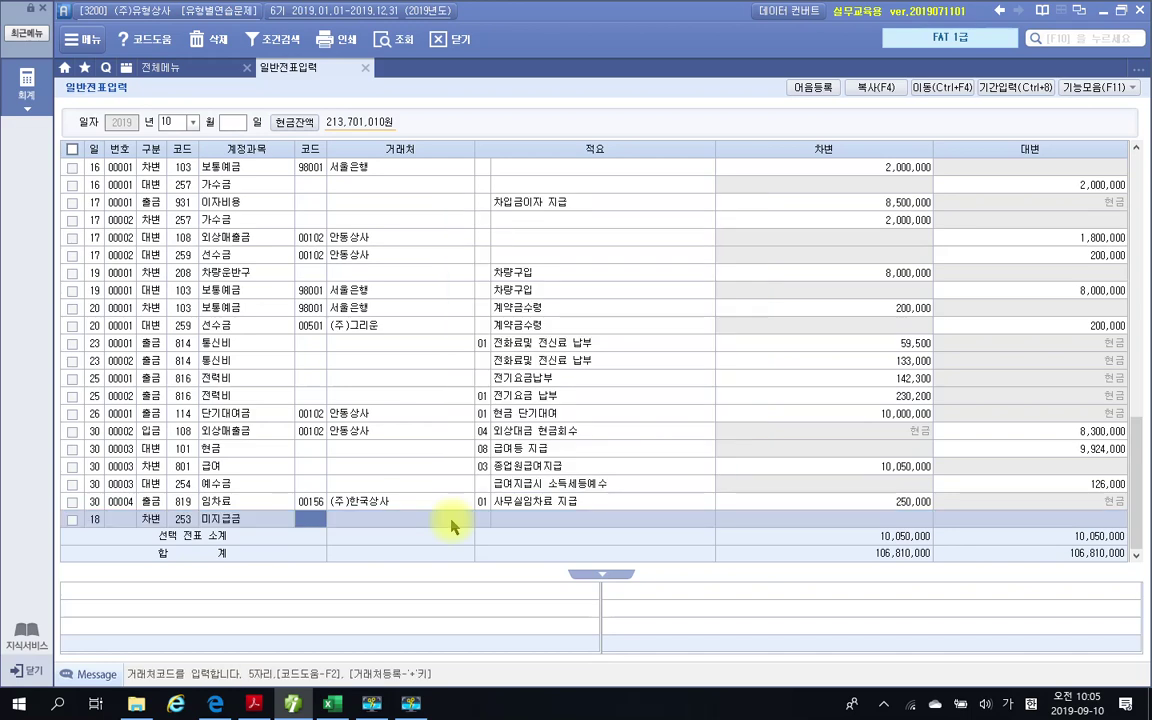
Assign 삼성카드 as the trading partner of the 미지급금 line, leave the description empty, and enter a debit of 1,500,000
text(삼성)
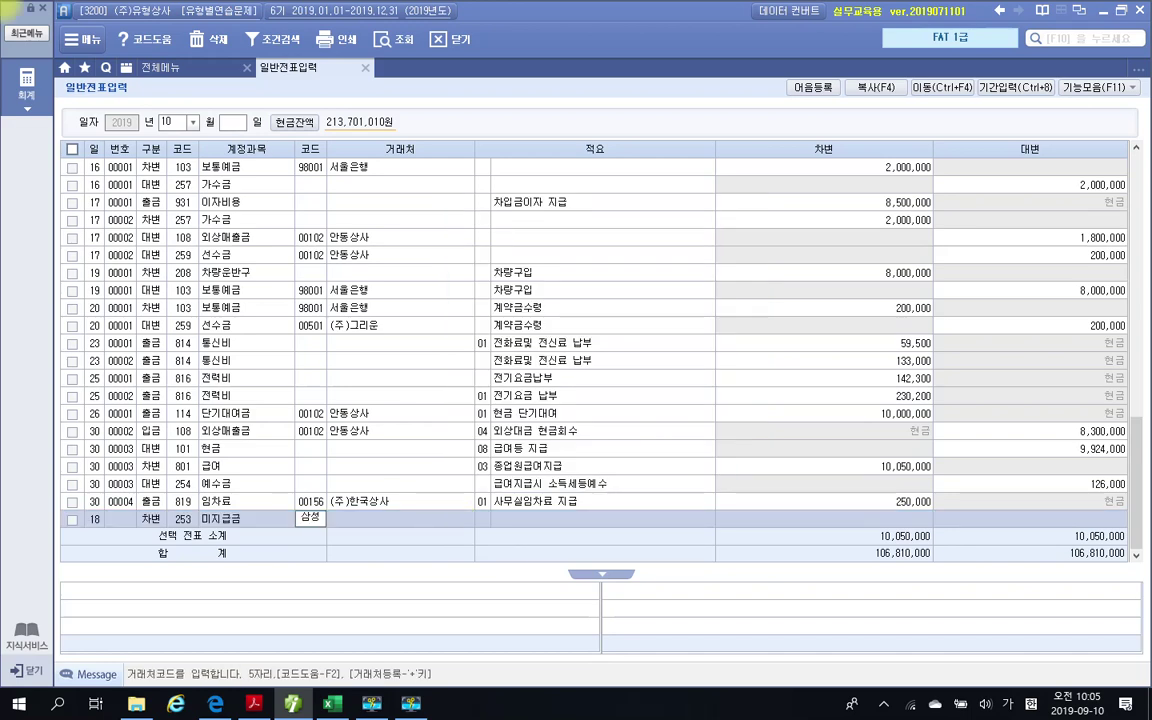
key(Return)
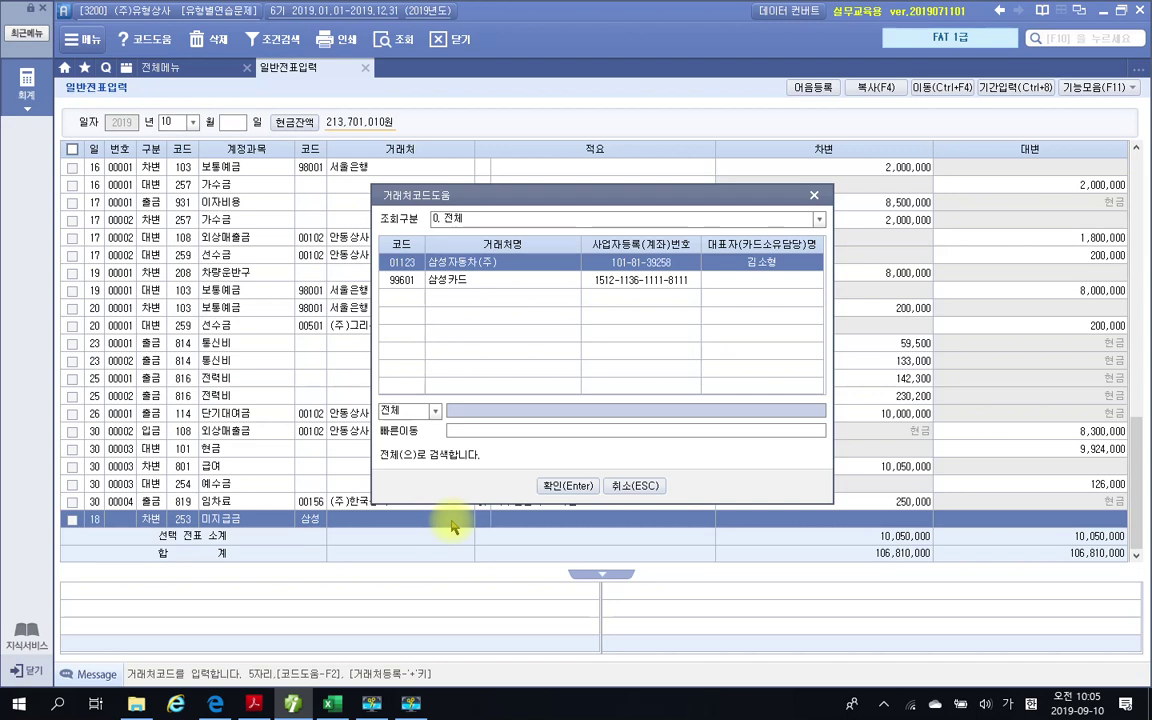
key(Down)
key(Return)
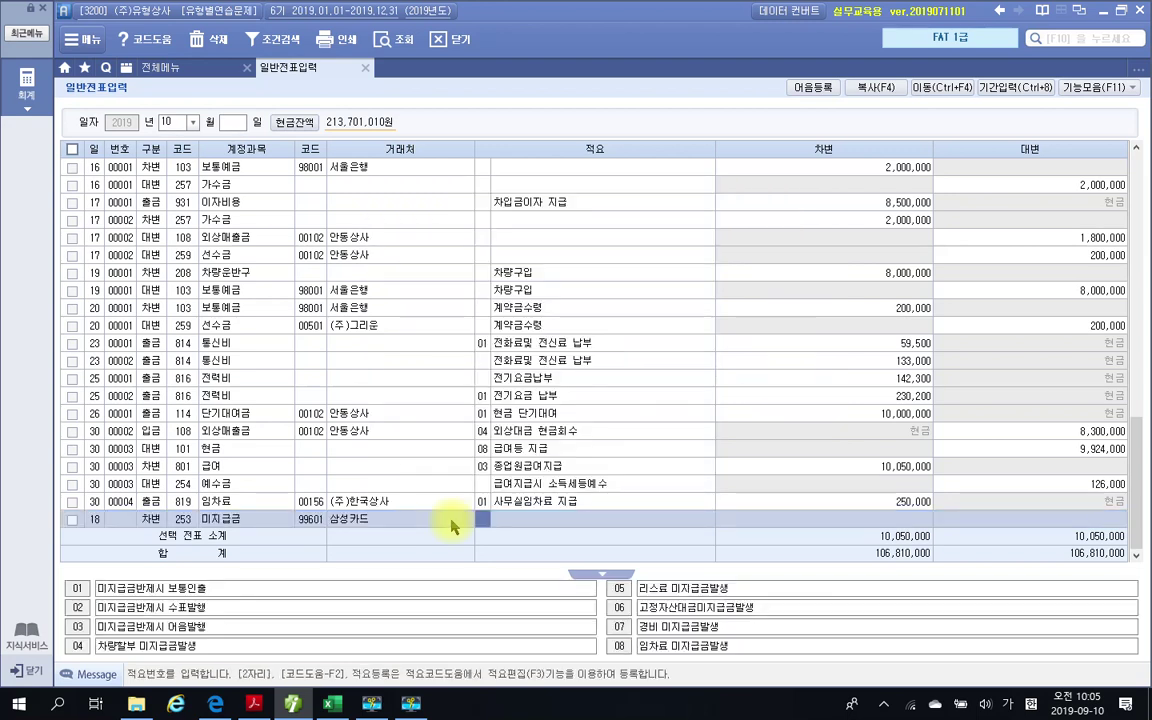
key(Return)
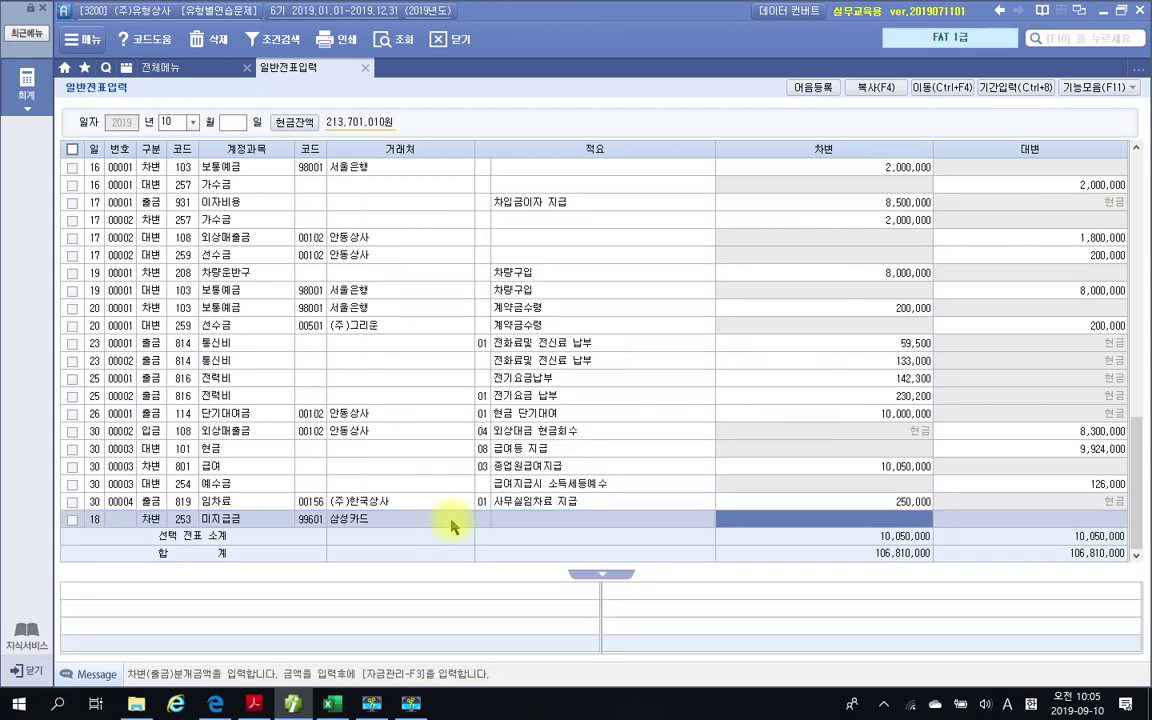
text(15,000,)
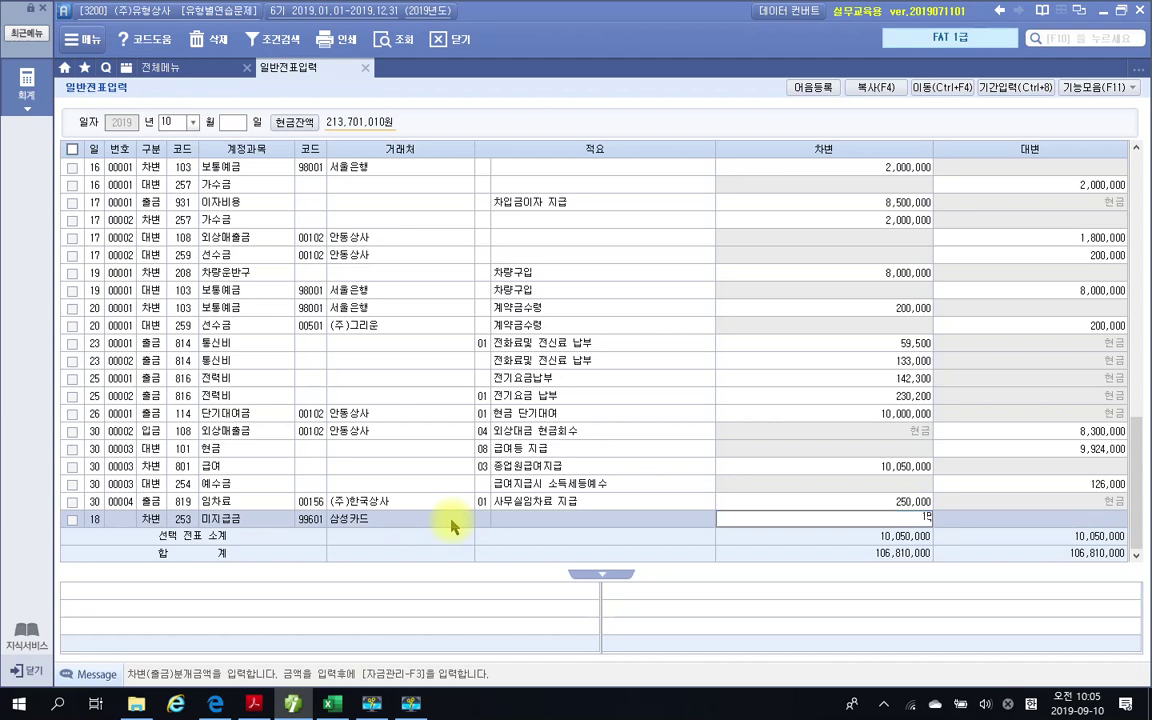
text(000)
key(BackSpace)
key(Return)
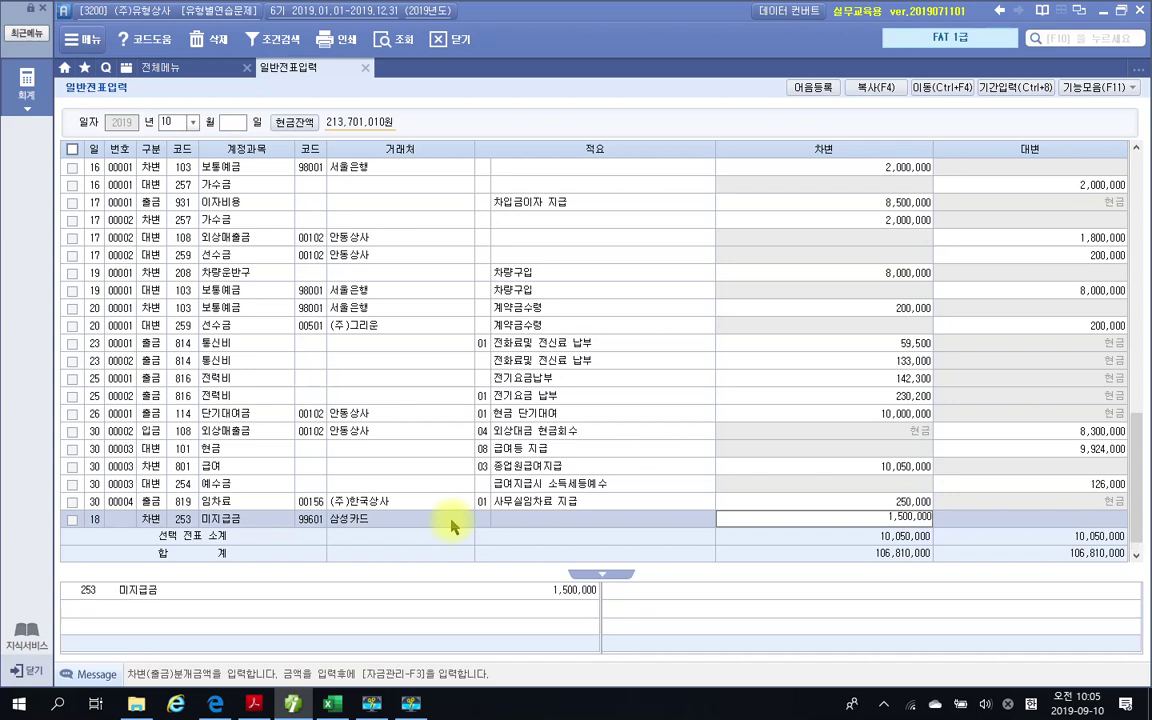
Add a credit (대변) line for October 18 with account 103 보통예금
text(18)
key(Return)
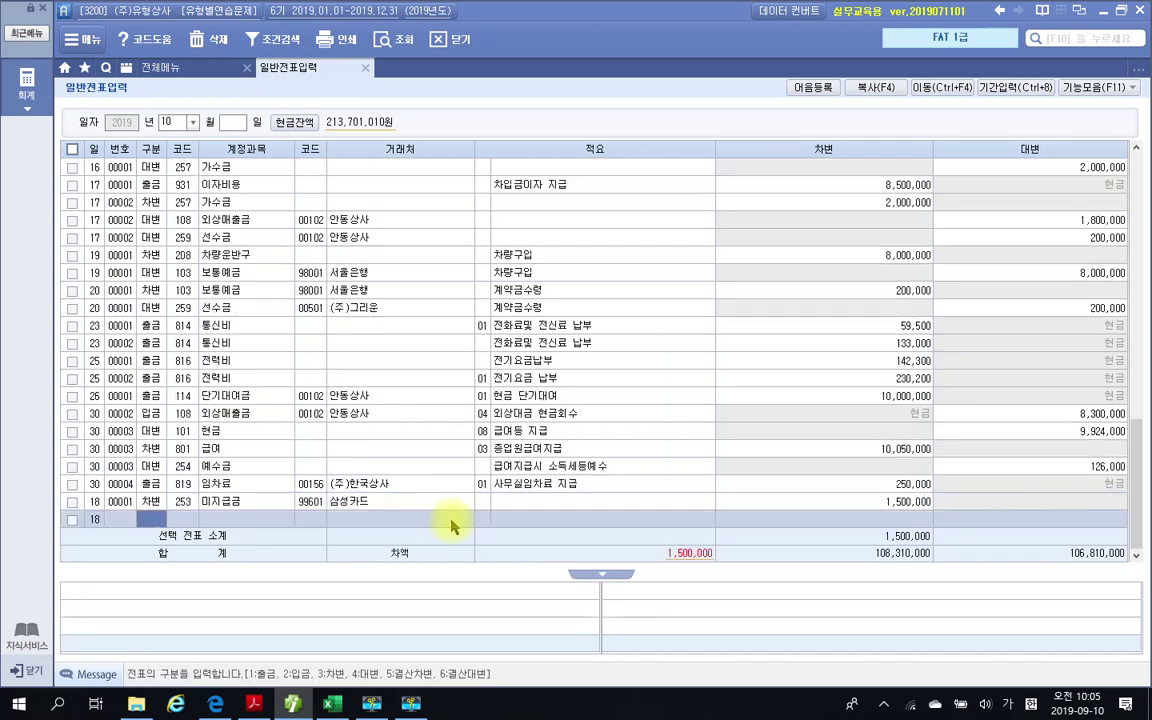
text(4)
key(Return)
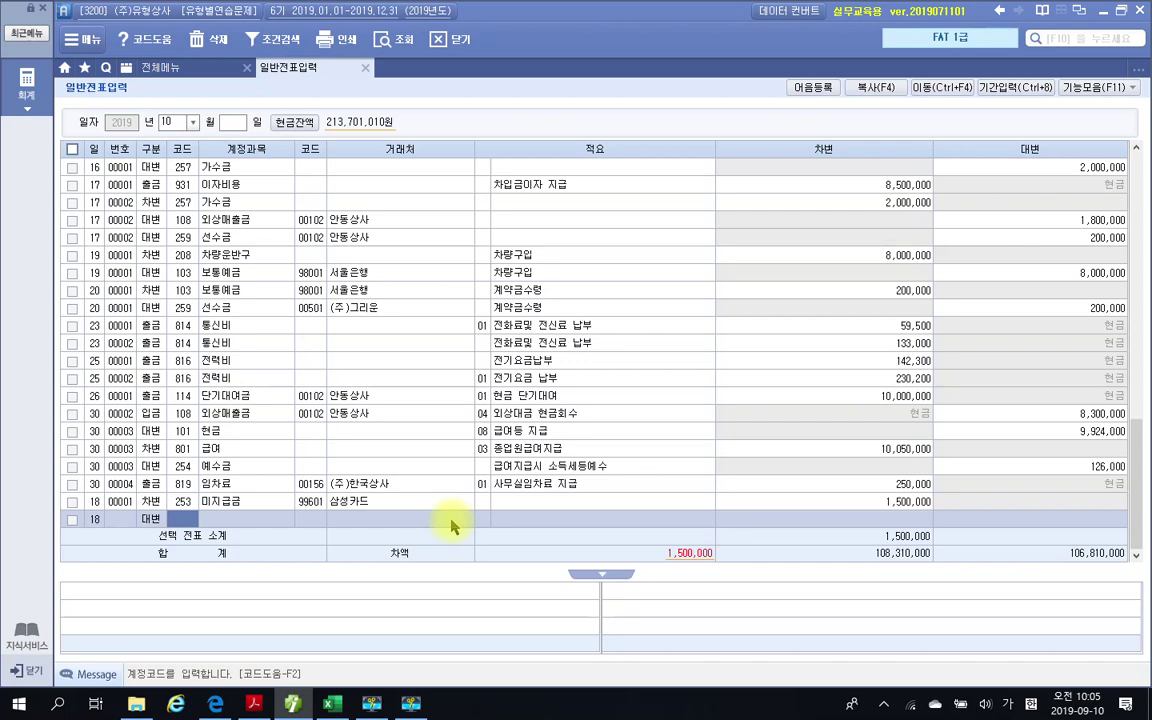
text(103)
key(Return)
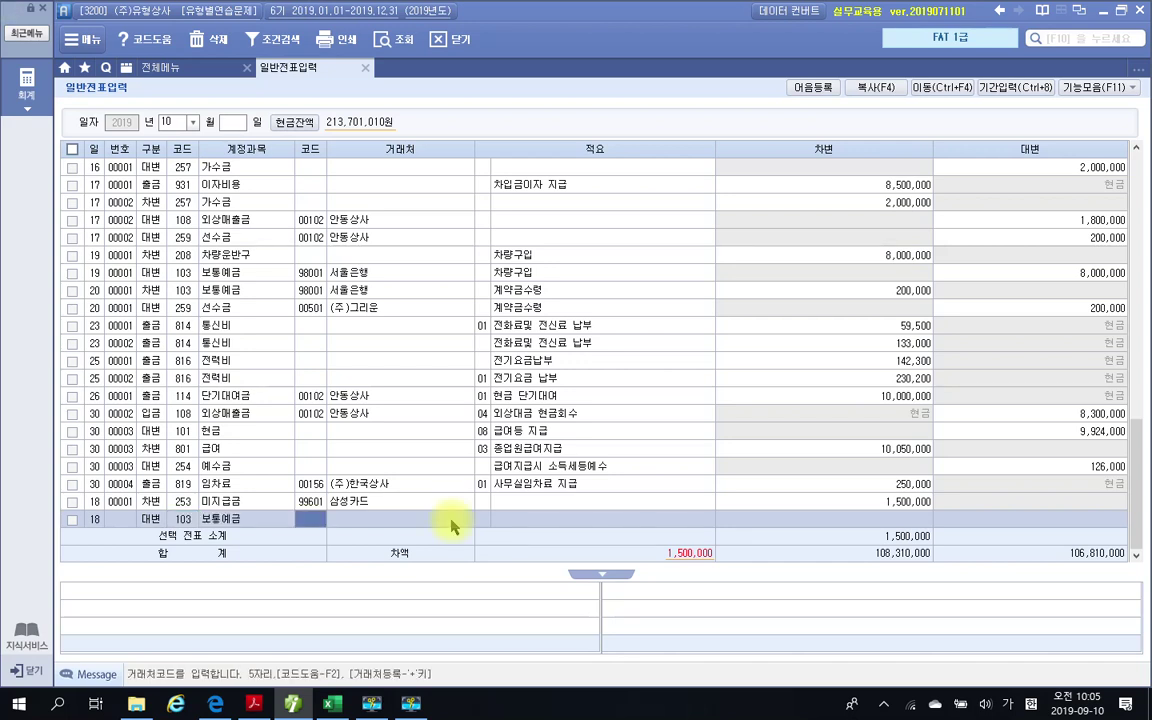
Assign trading partner 98001 서울은행 to the 보통예금 line and enter a credit of 1,500,000 without a description
text(98001)
key(Return)
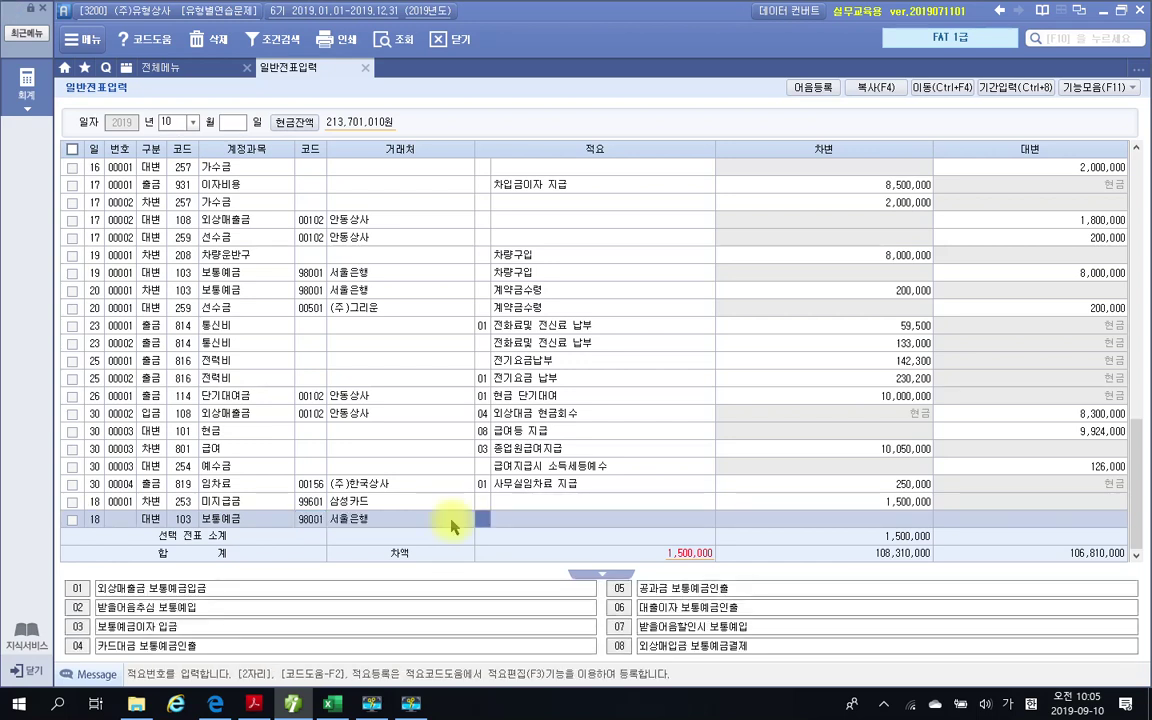
key(Return)
text(1500000)
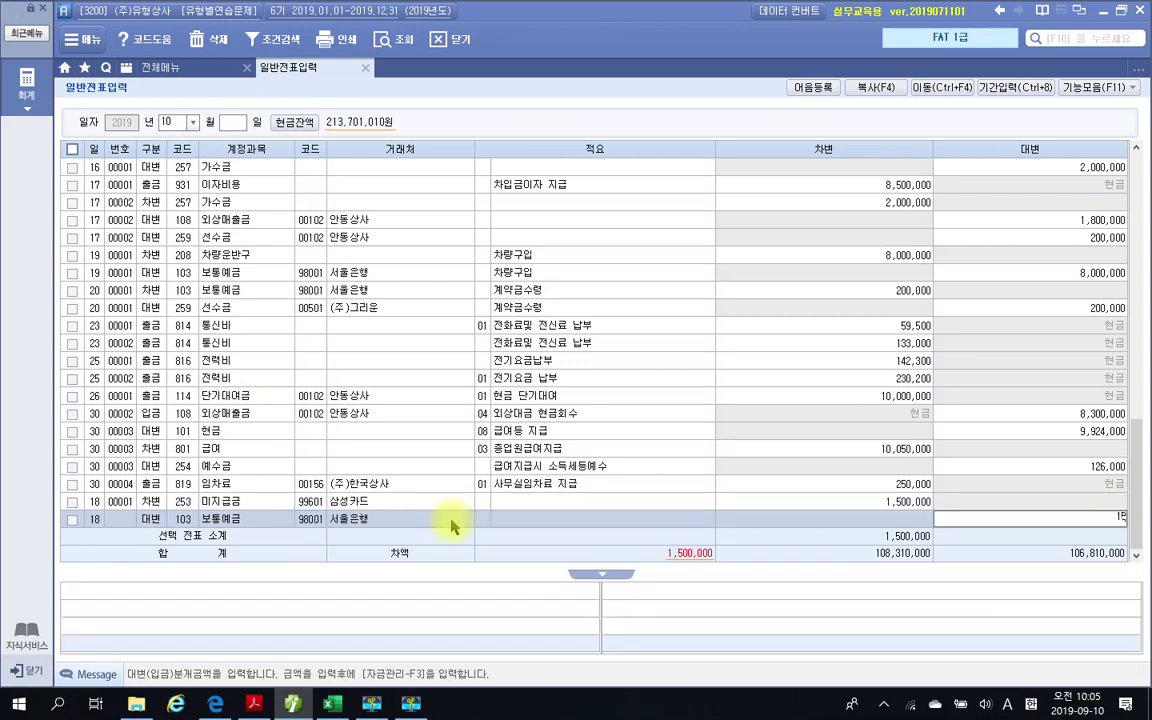
key(Return)
key(Return)
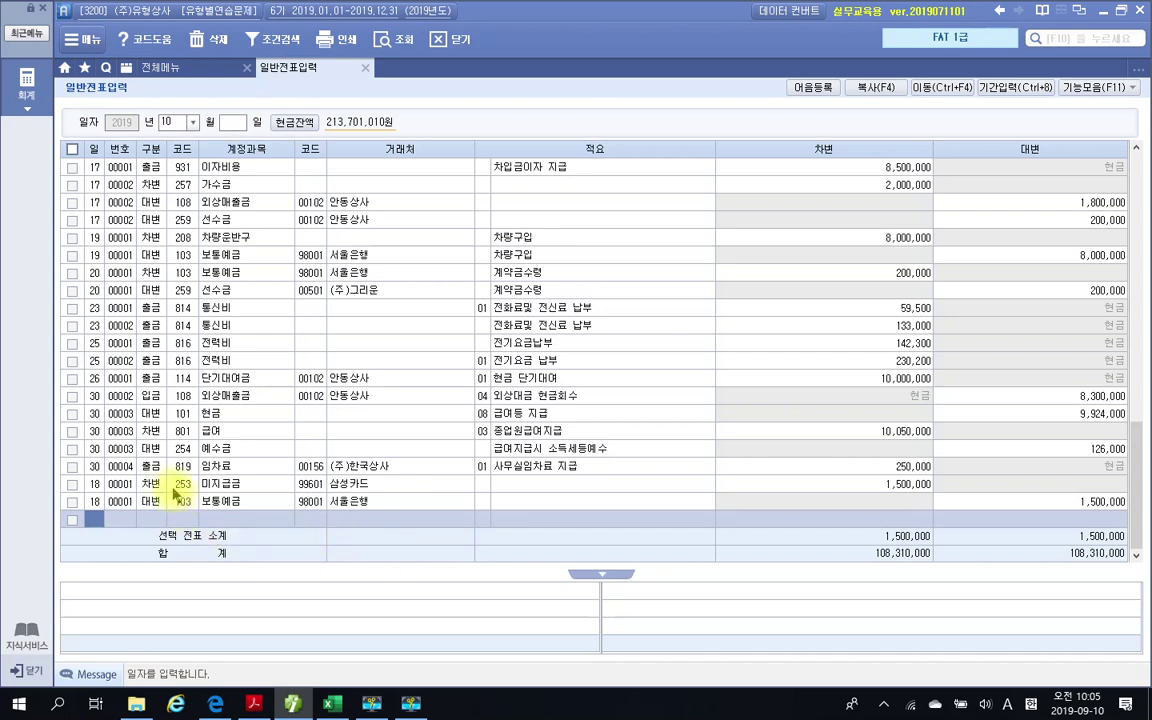
Examine the account and trading partner codes and names on both lines of the new October 18 voucher
click(305, 484)
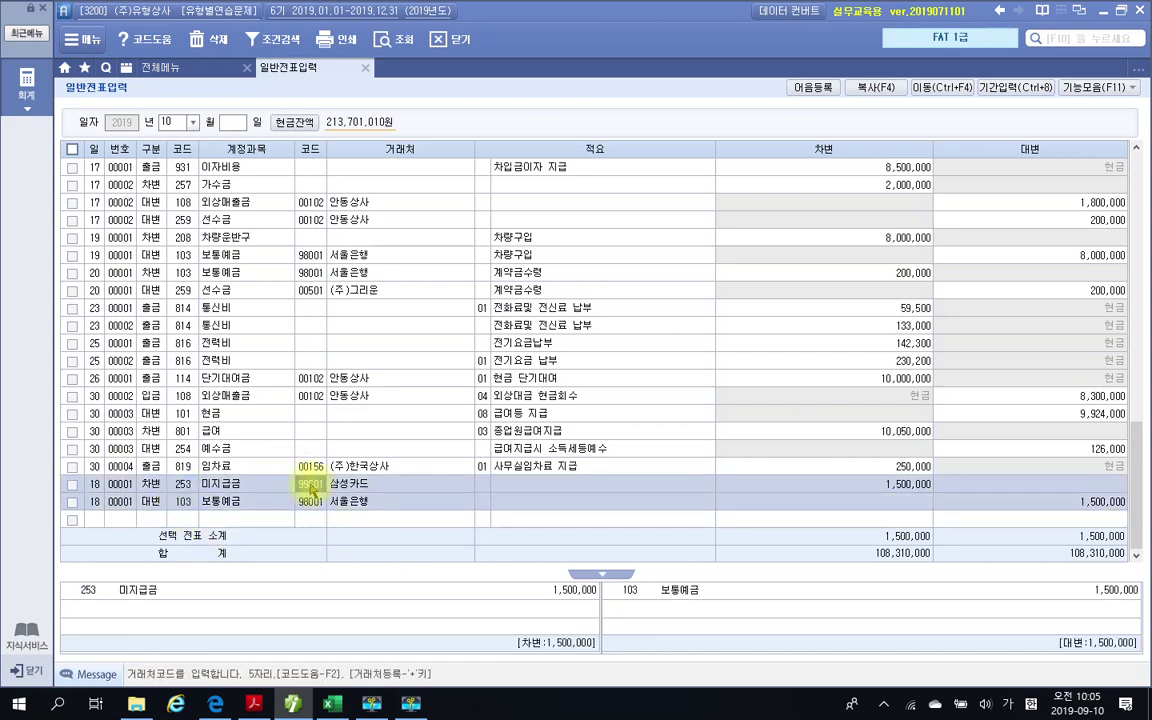
click(188, 505)
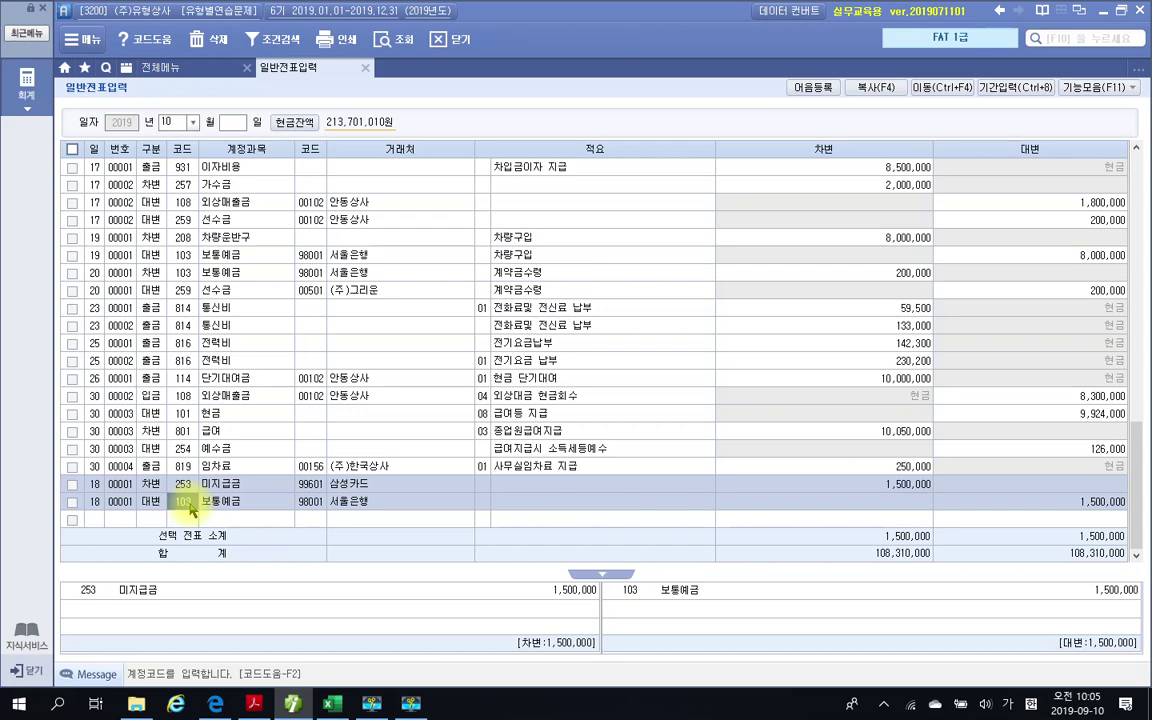
click(312, 506)
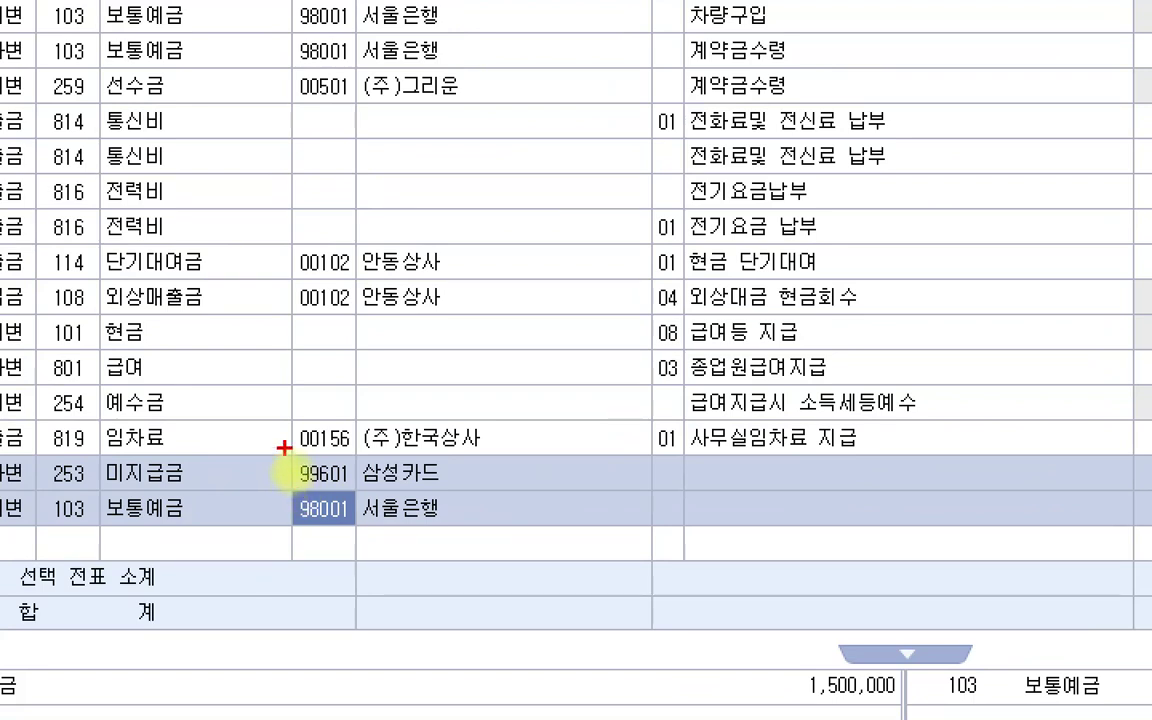
drag(284, 449, 354, 548)
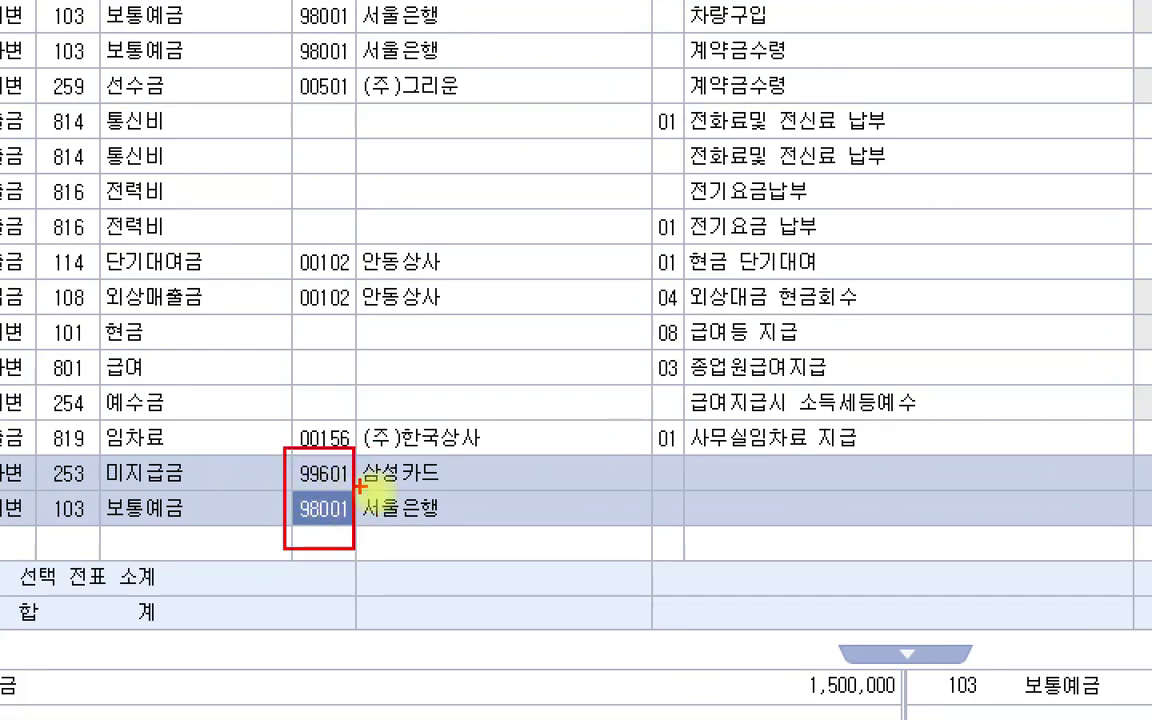
drag(363, 490, 490, 489)
drag(366, 521, 458, 524)
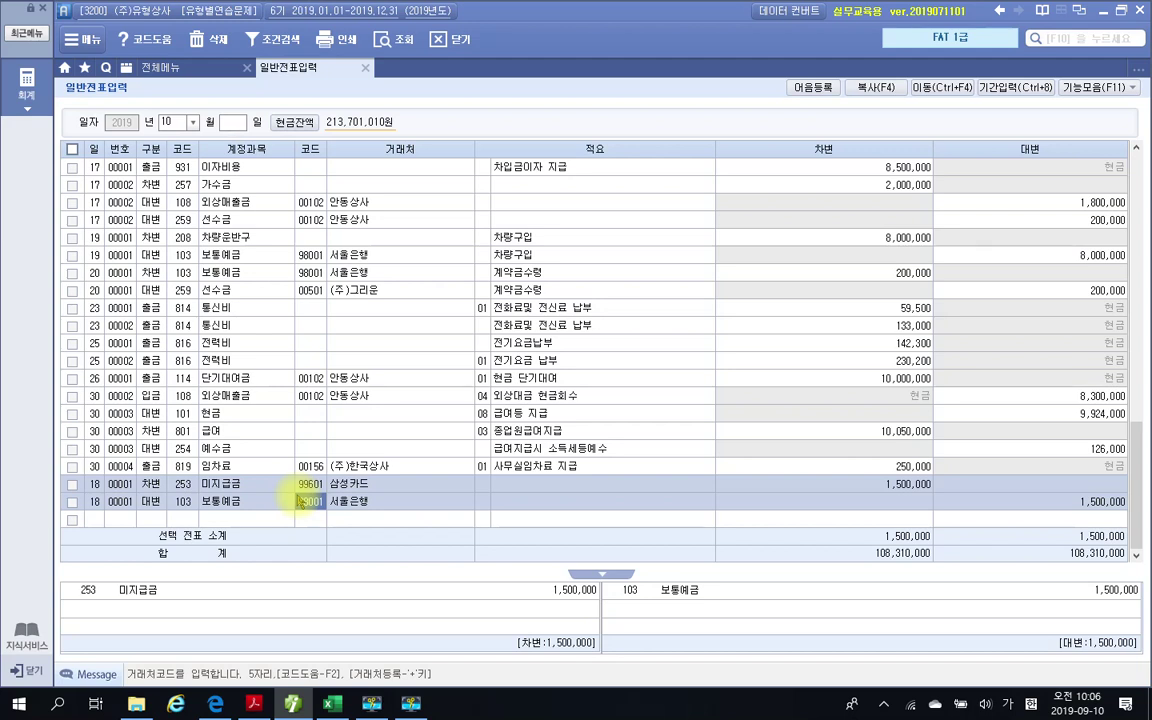
Switch to the exercise PDF in Adobe Acrobat Reader and highlight the word 복사기 in exercise 19
click(266, 705)
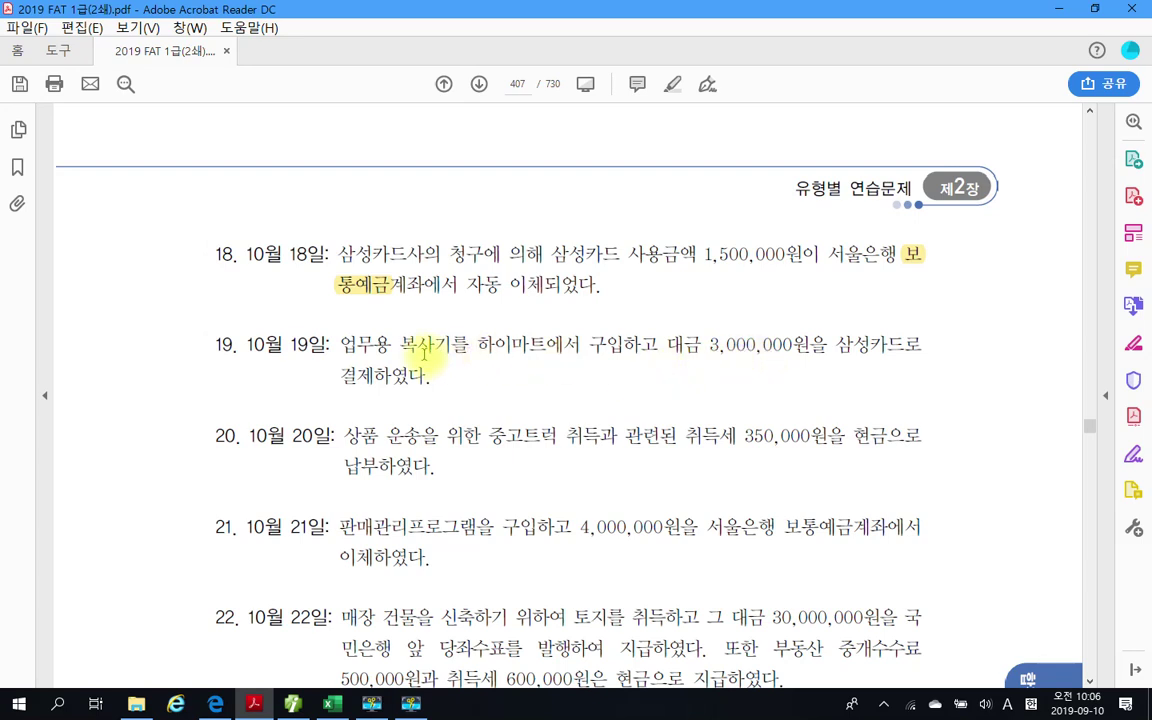
drag(403, 344, 451, 346)
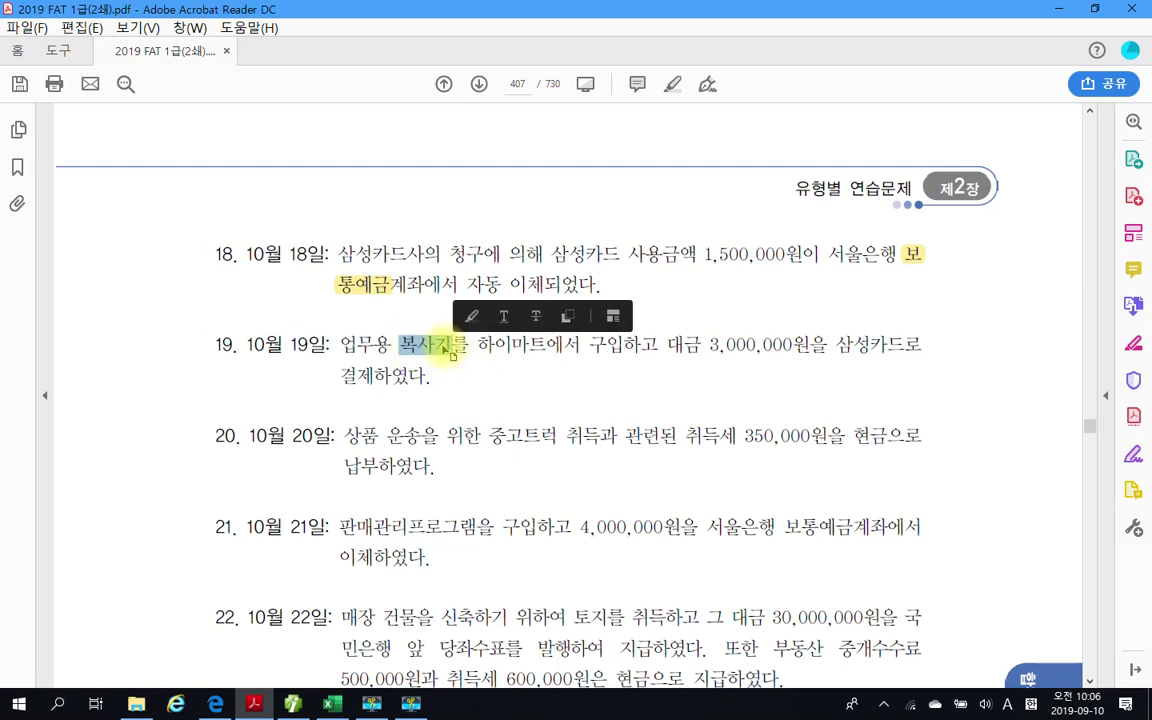
right_click(447, 348)
click(489, 395)
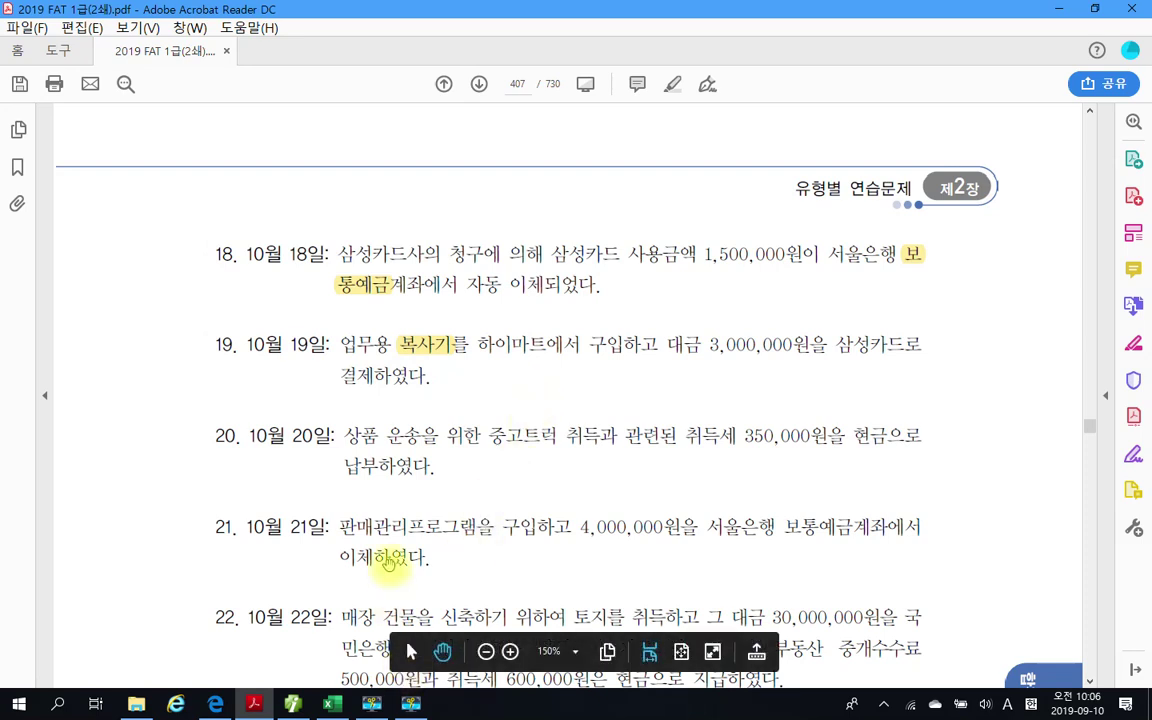
Switch to 더존 iPlus and start a debit (차변) line for October 19 with account 212 비품
mouse_move(292, 705)
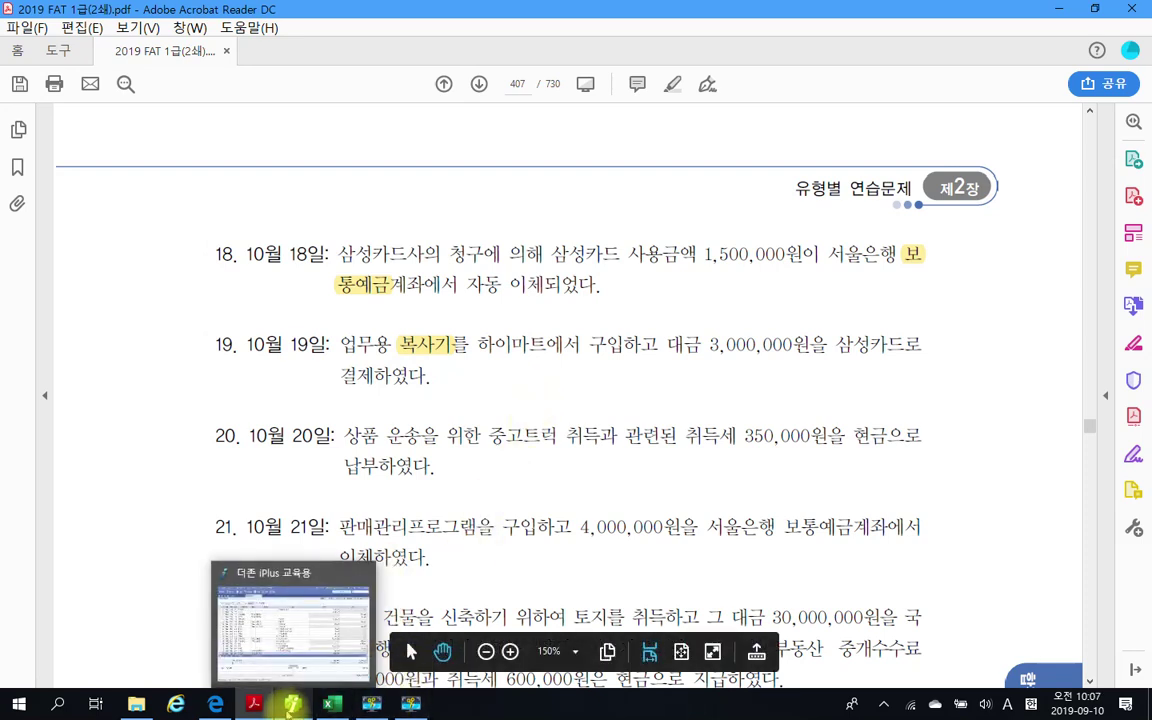
click(265, 632)
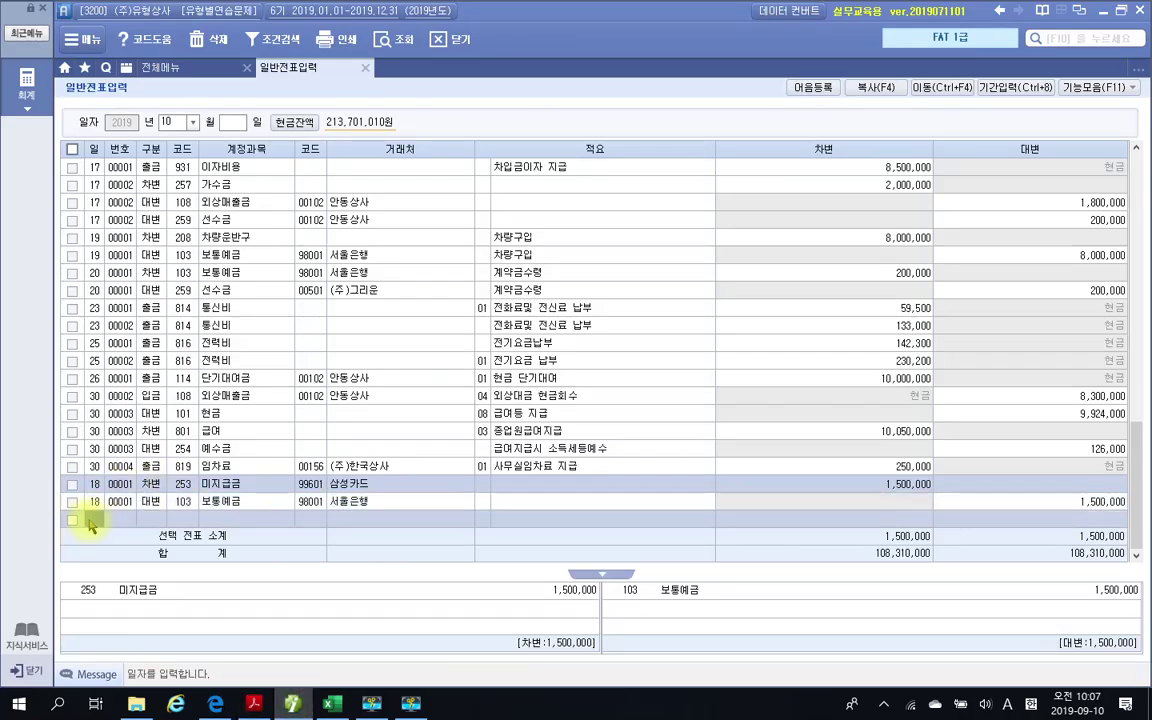
click(91, 520)
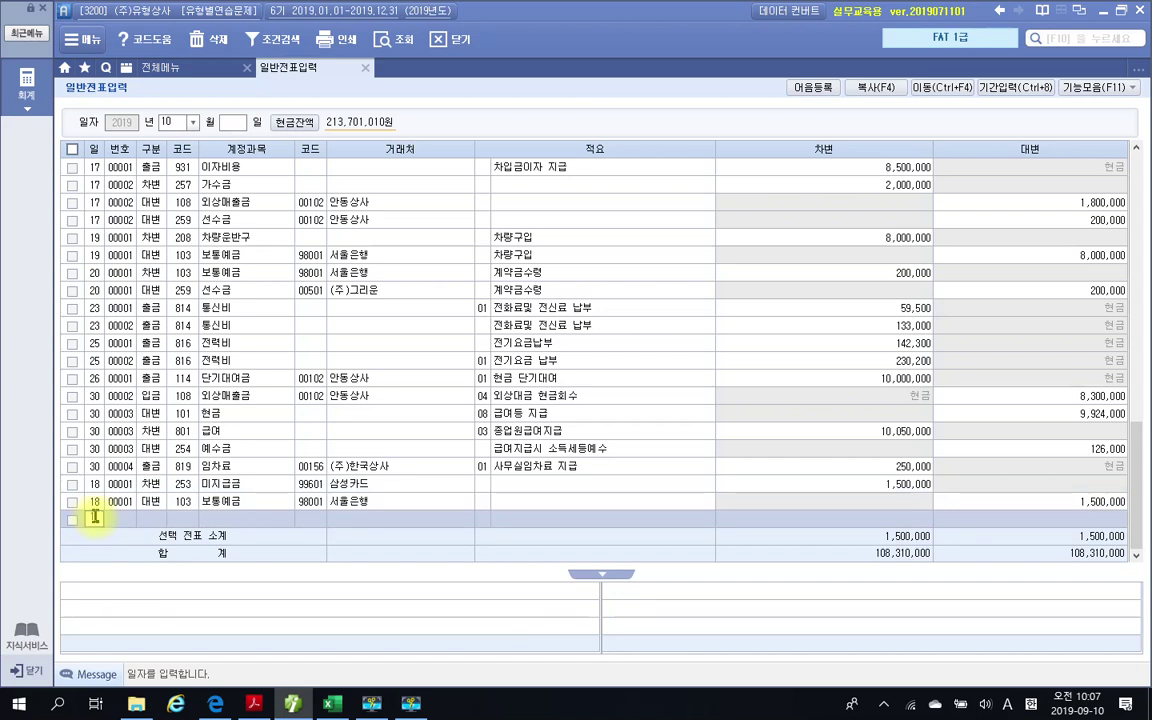
text(19)
key(Return)
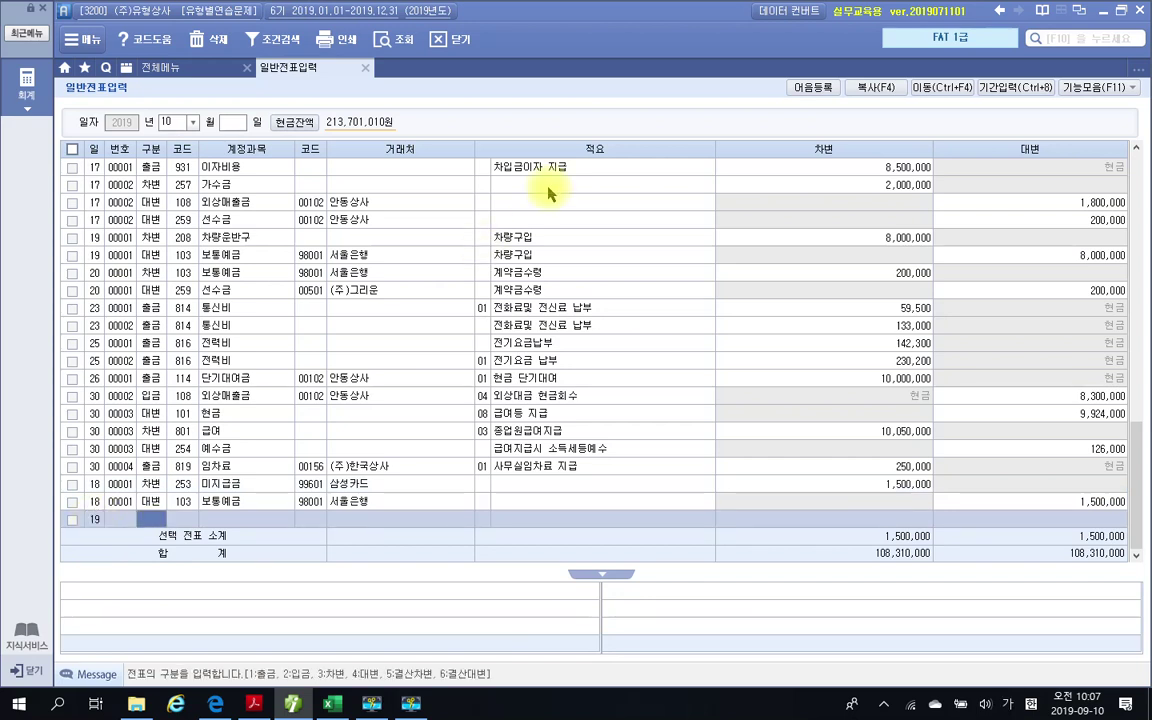
text(3)
key(Return)
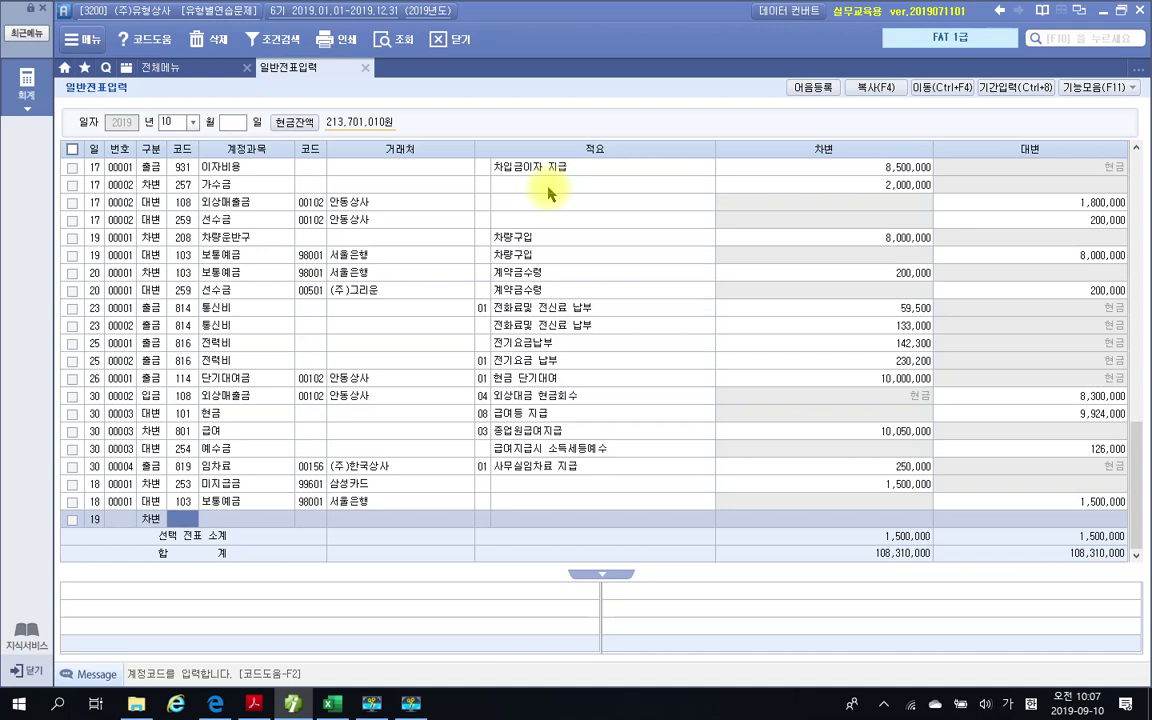
text(212)
key(Return)
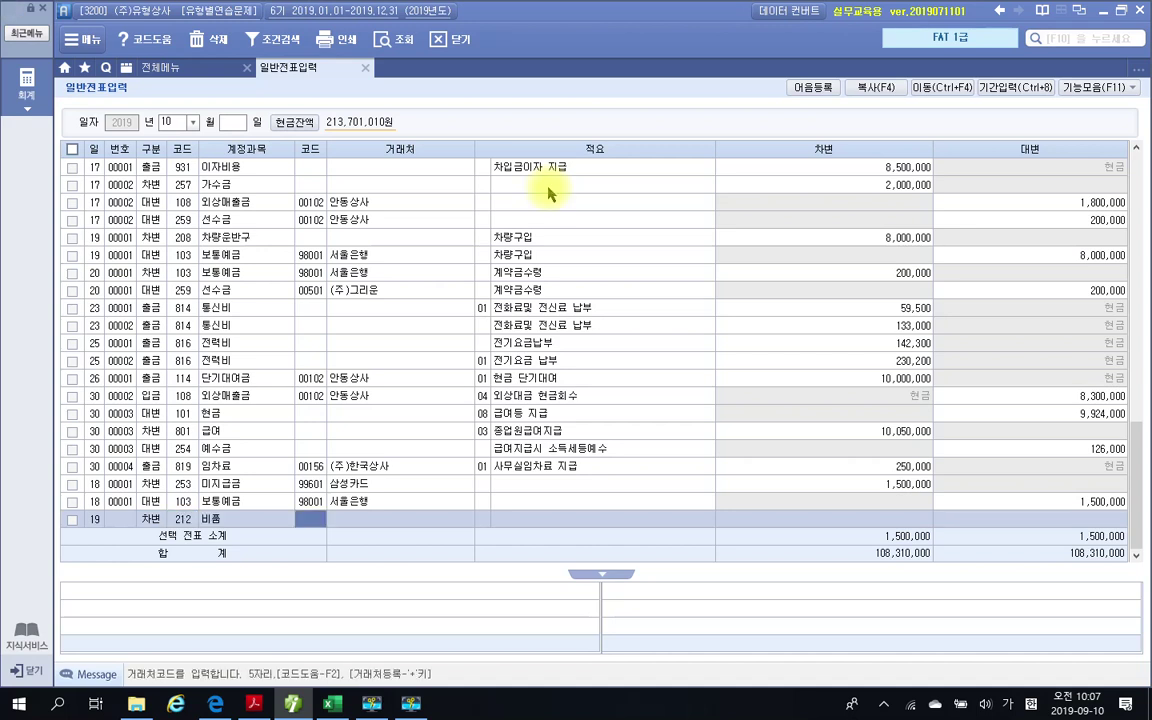
Enter a debit of 3,000,000 on the October 19 비품 line, leaving the trading partner and description blank
key(Return)
key(Return)
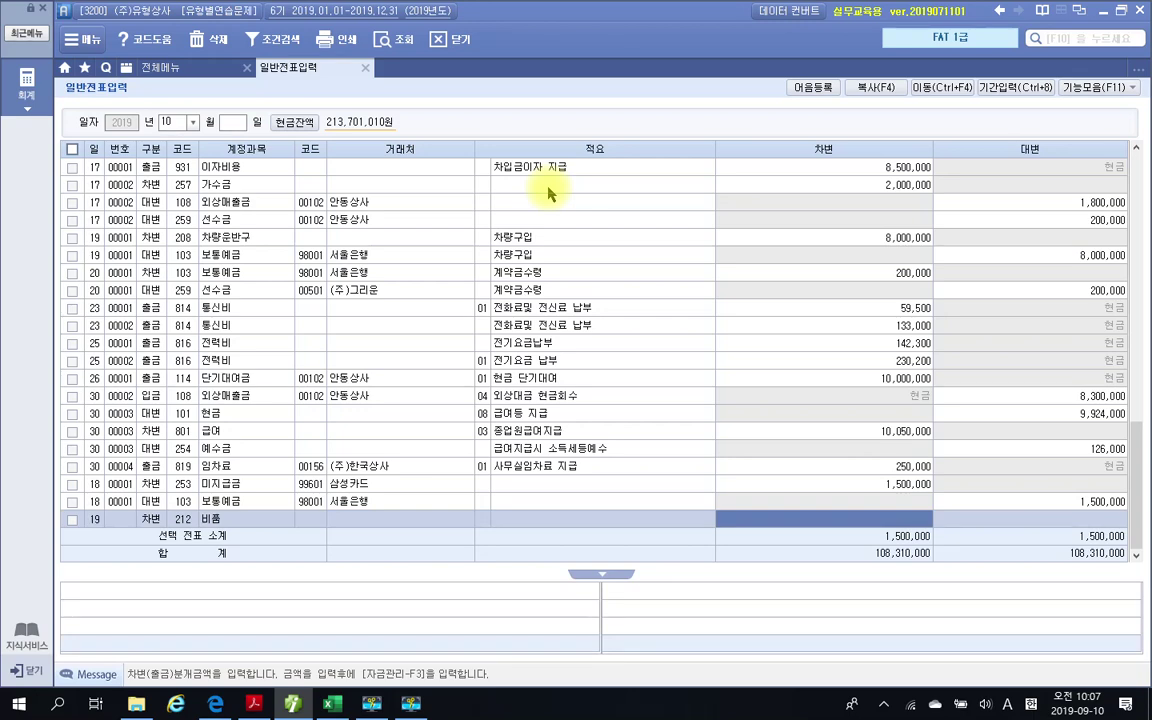
text(0000000)
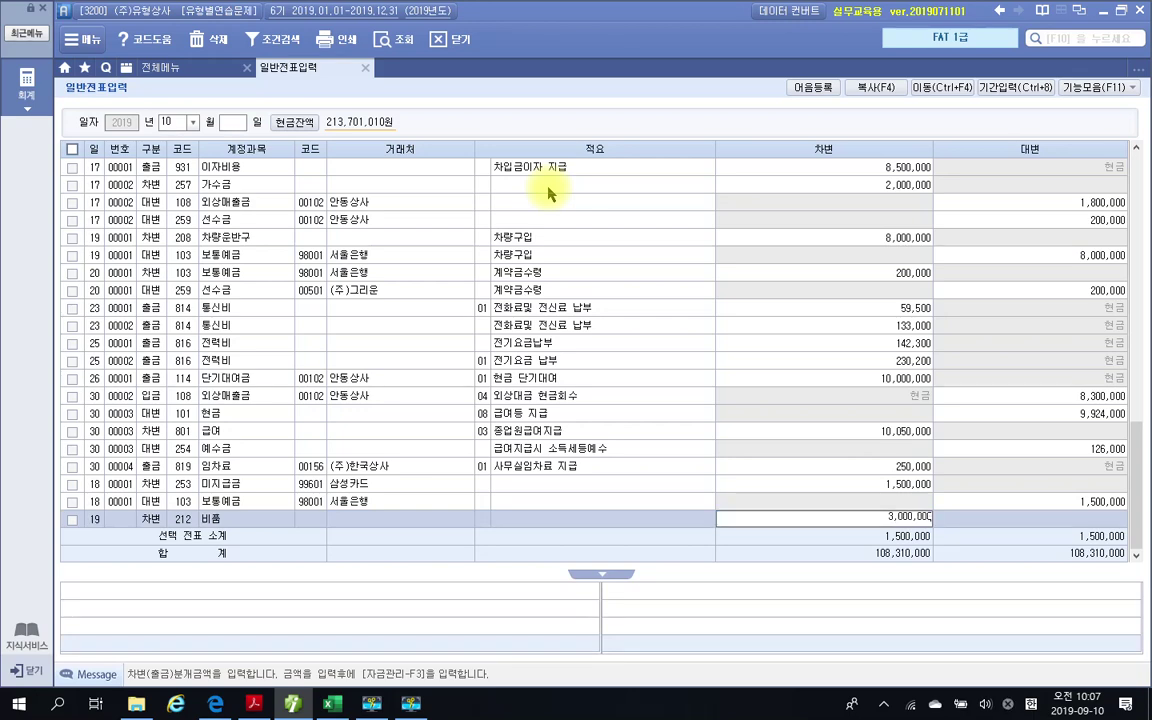
key(Return)
Start a credit (대변) line for October 19 with account 253 미지급금
text(19)
key(Return)
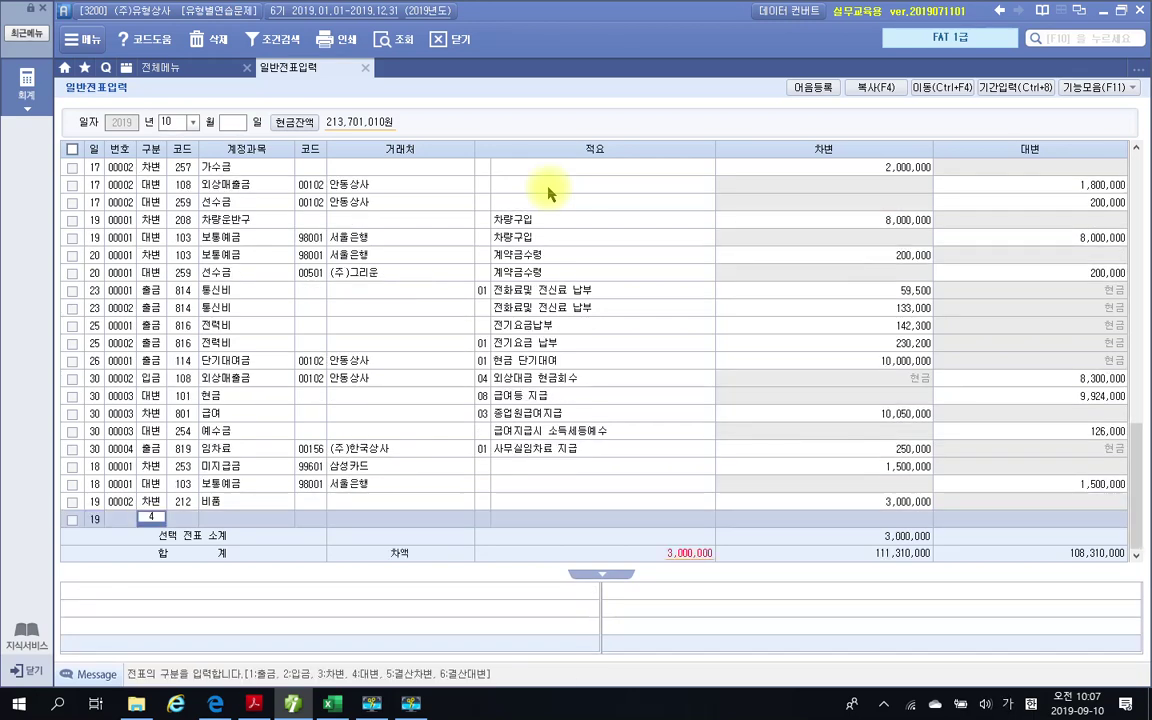
text(4)
key(Return)
text(253)
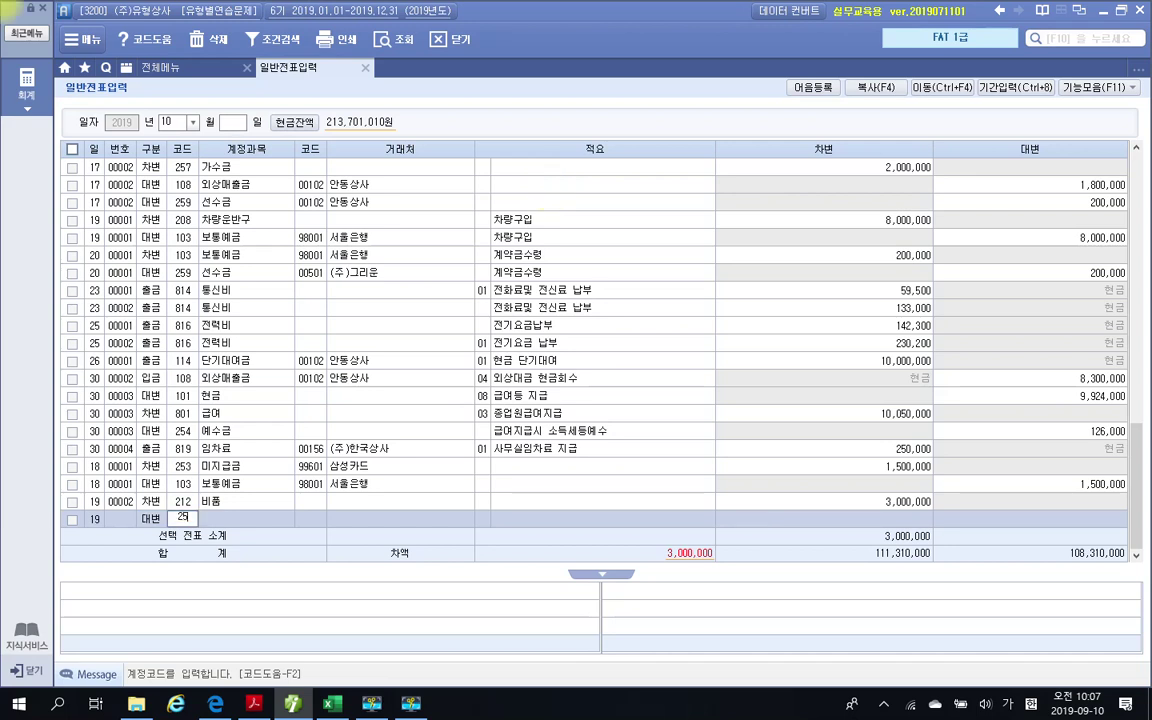
key(Return)
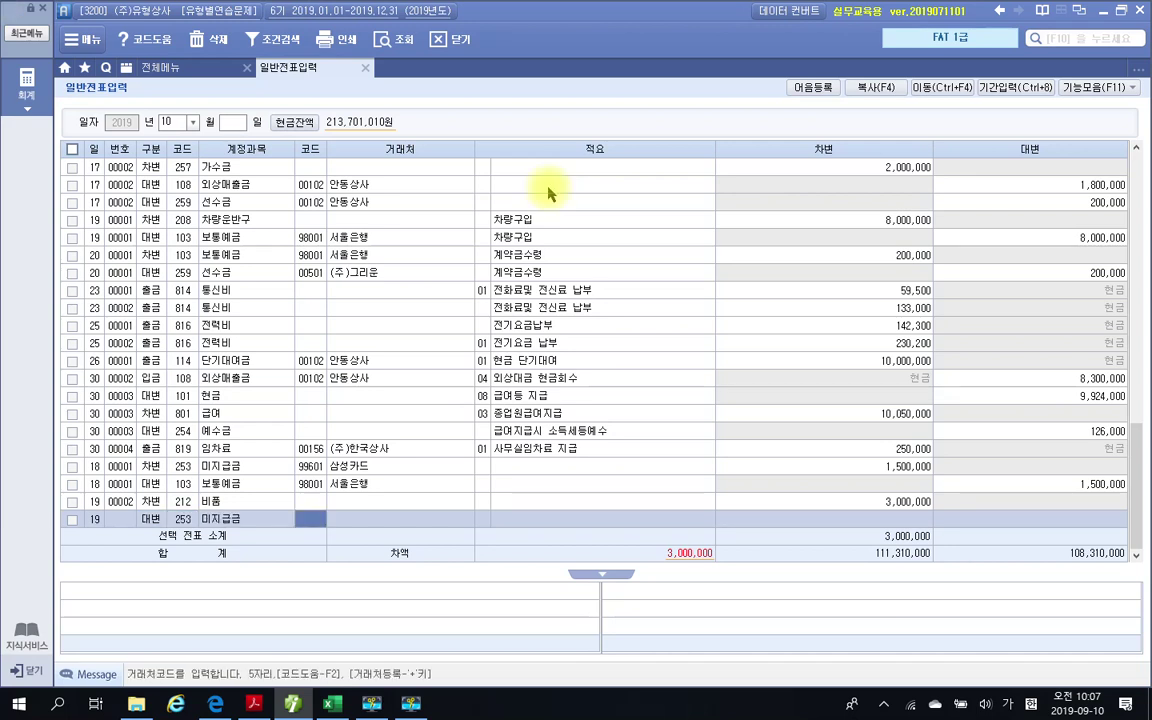
Assign trading partner 99601 삼성카드 to the 미지급금 line, enter a credit of 3,000,000 without a description, and display the voucher's journal entry
text(삼성)
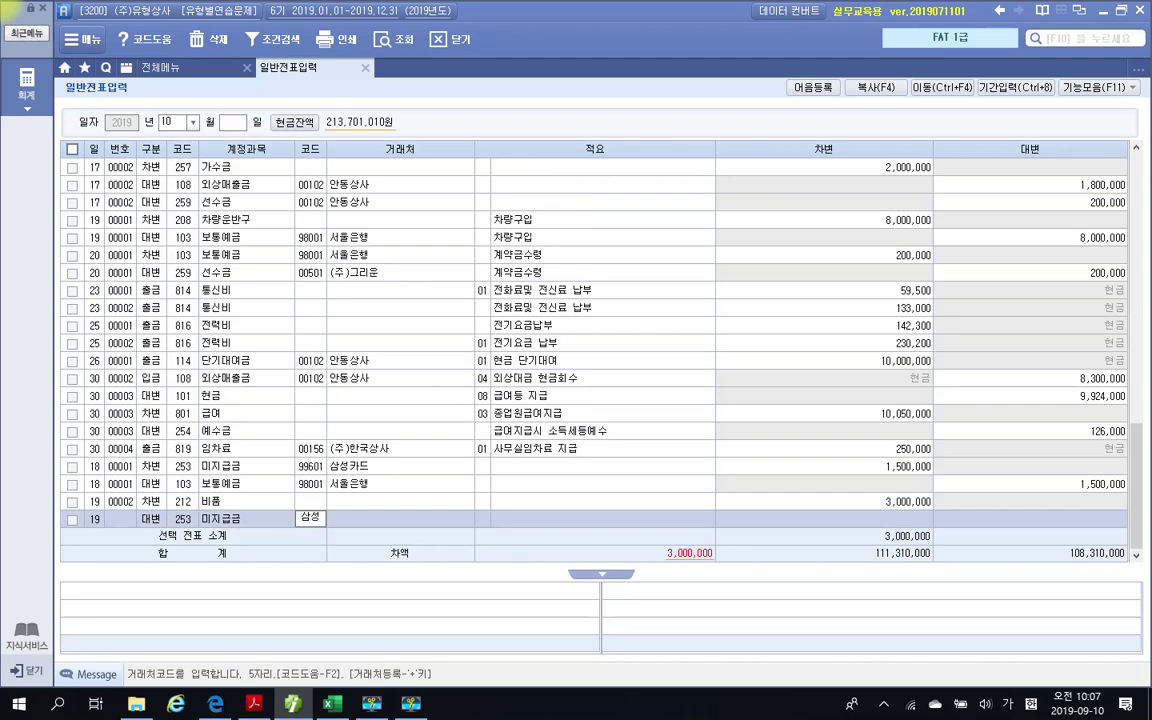
key(Return)
key(Down)
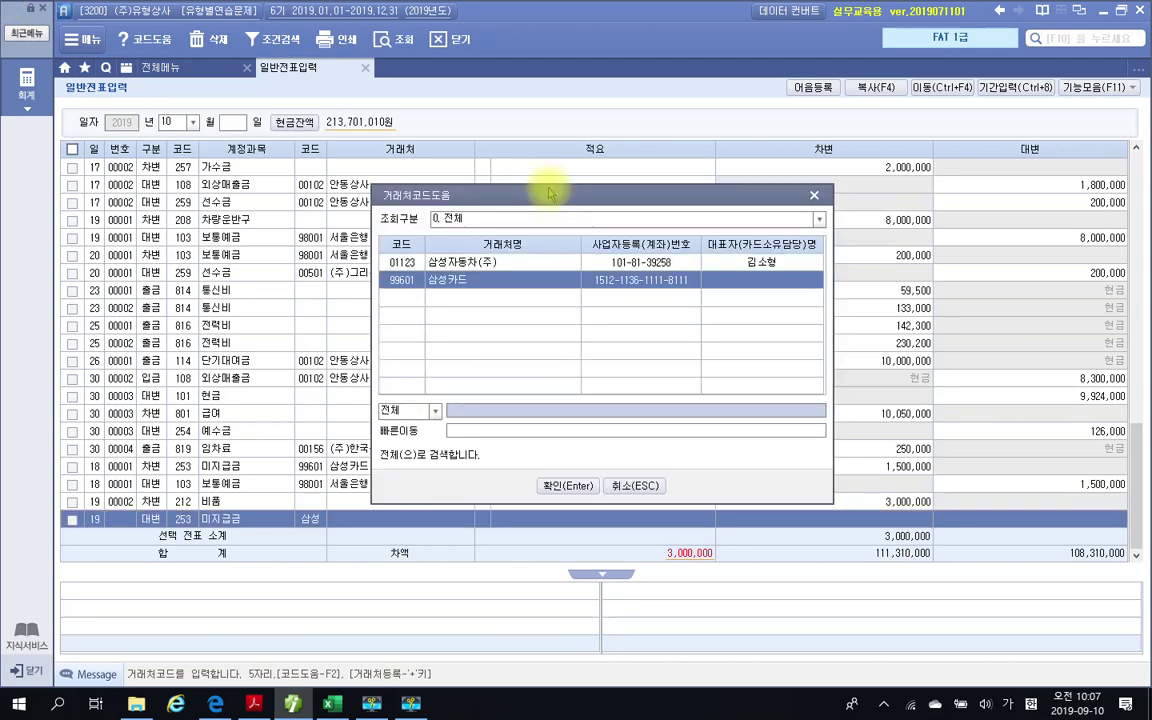
key(Return)
key(Return)
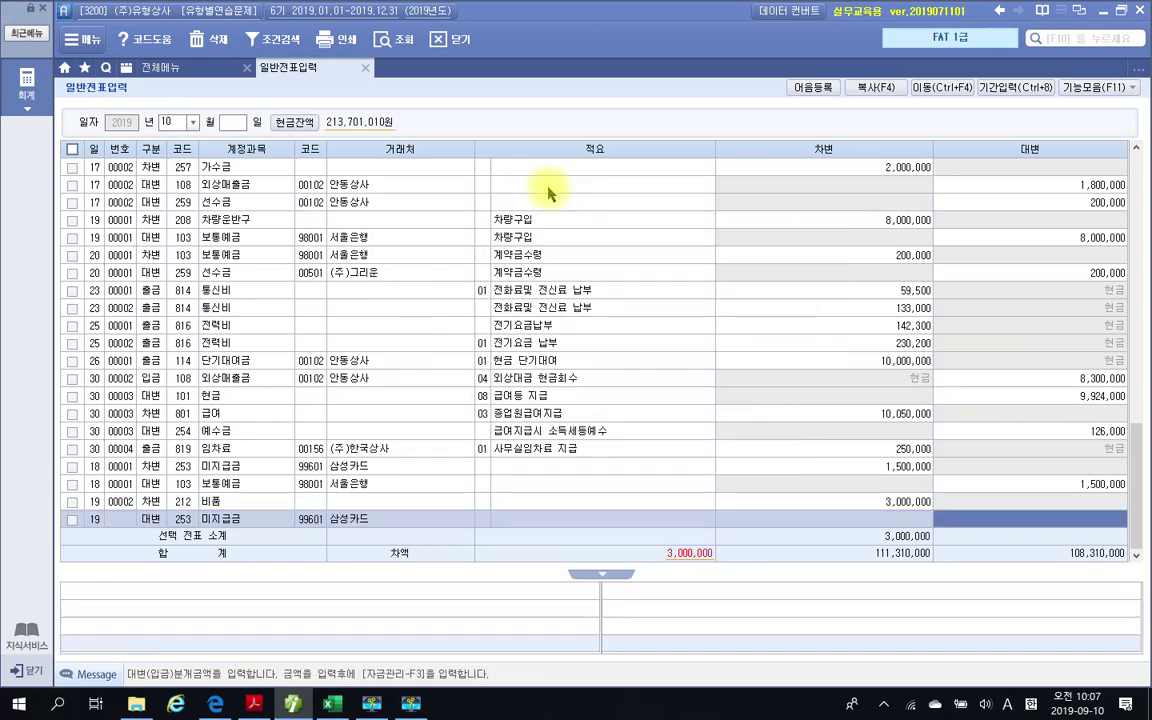
text(3000000)
key(Return)
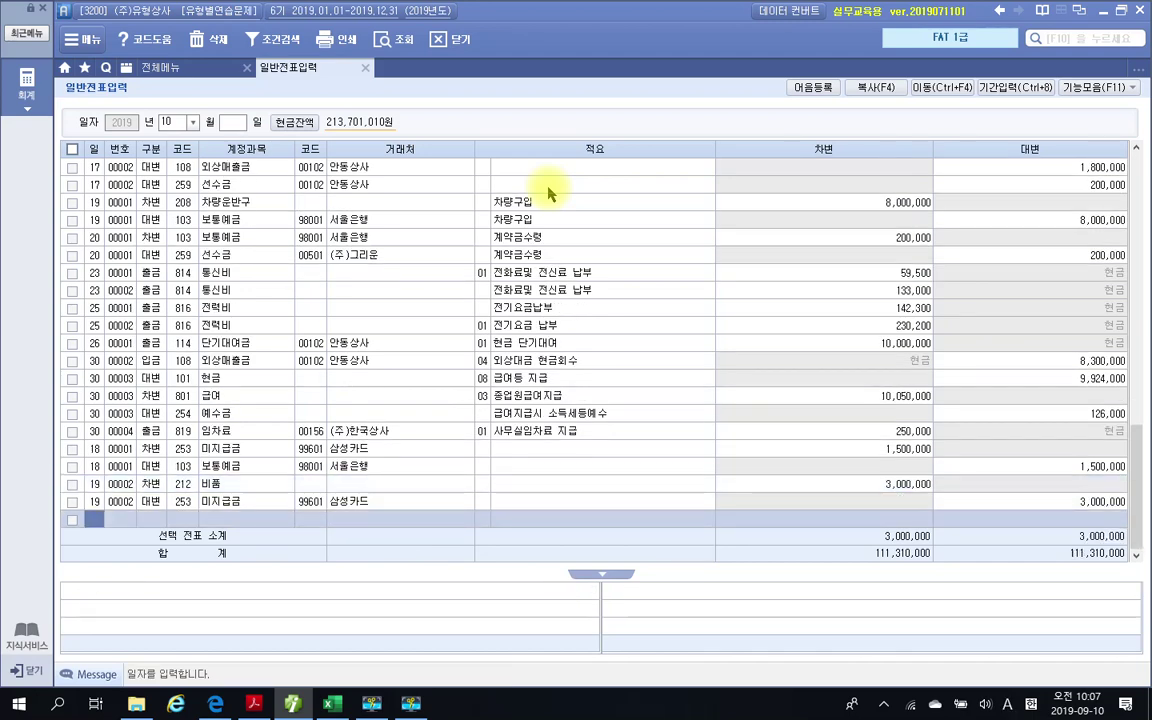
click(252, 500)
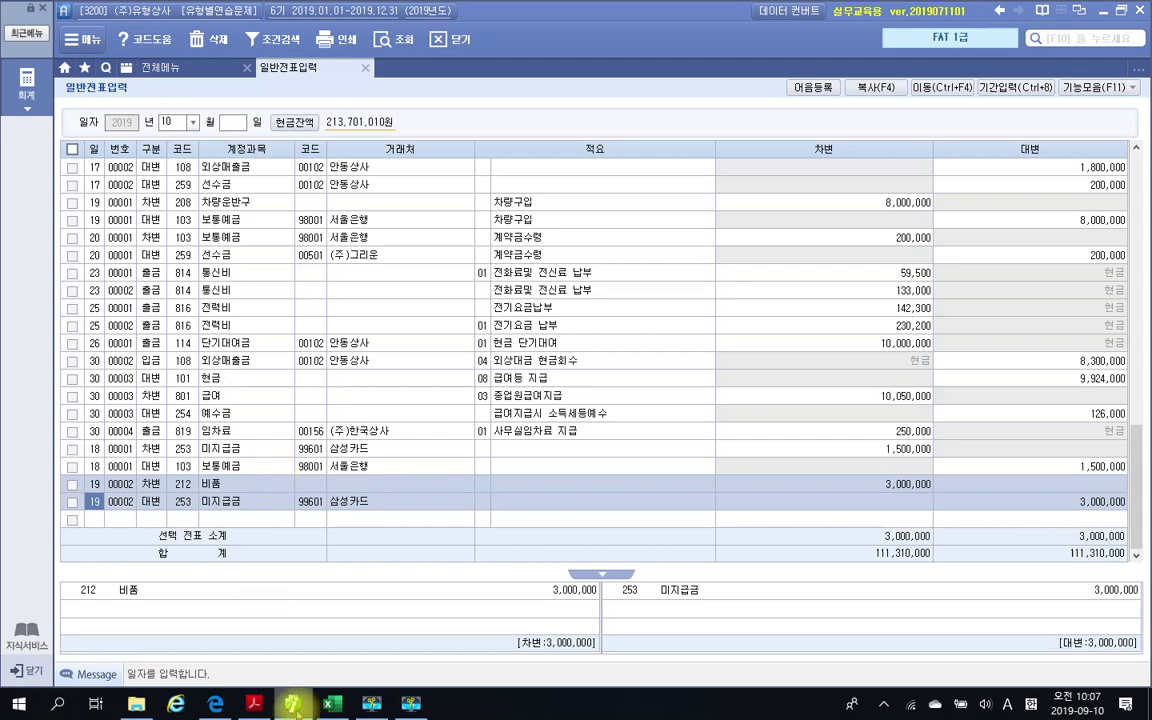
Switch to the exercise PDF in Adobe Acrobat Reader and highlight 취득세 350,000원을 in exercise 20
key(alt+Tab)
scroll(411, 470, down, 3)
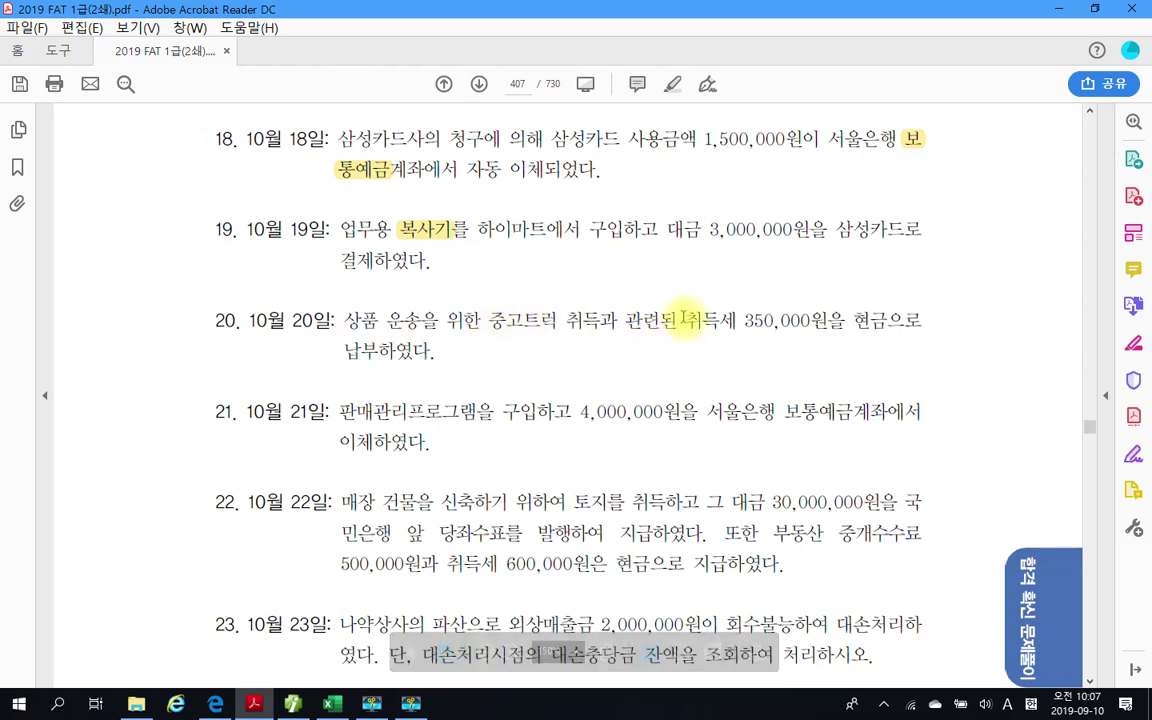
drag(683, 322, 845, 322)
right_click(765, 327)
click(805, 362)
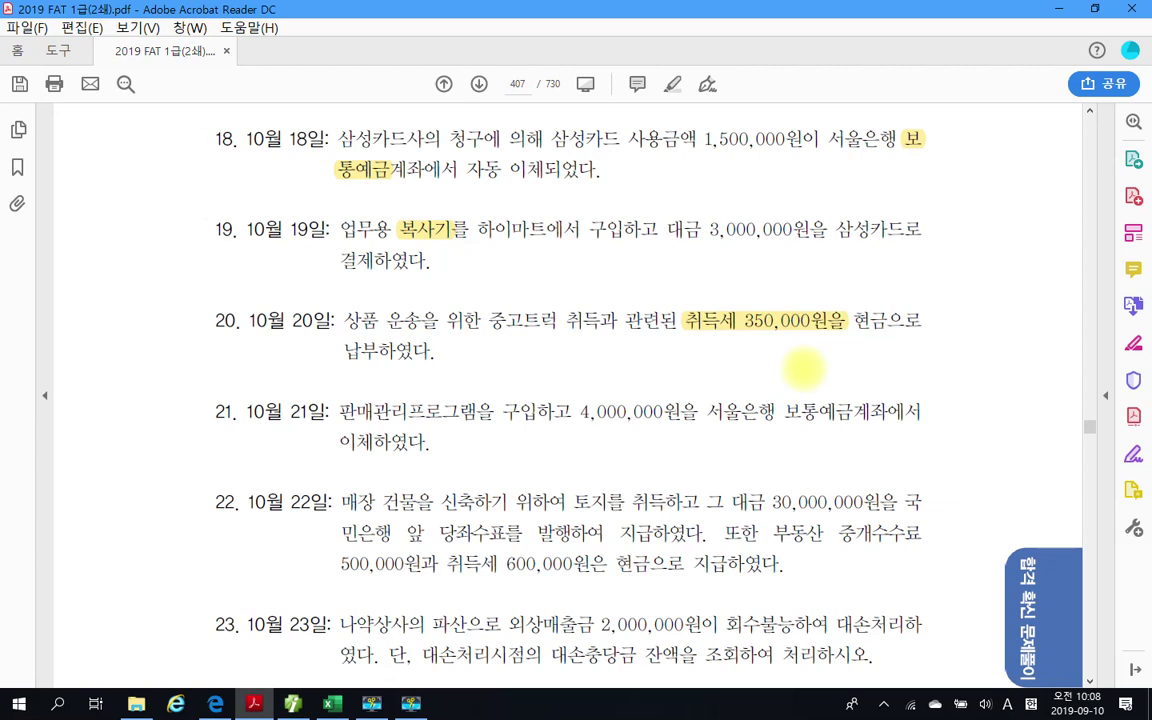
Circle 취득세 and 중고트럭 취득 in exercise 20, handwrite 차량운반구 above them, and clear the ink markings
mouse_move(738, 332)
mouse_down()
mouse_move(680, 330)
mouse_move(707, 285)
mouse_move(696, 362)
mouse_move(708, 364)
mouse_up()
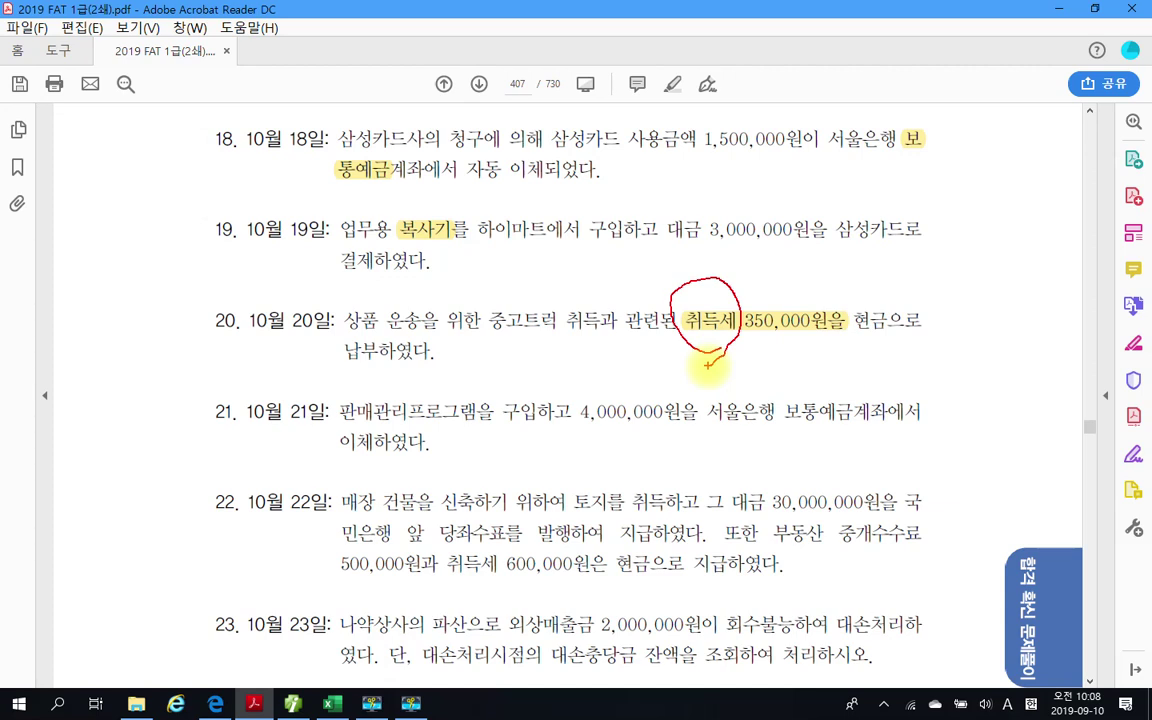
mouse_move(482, 328)
mouse_down()
mouse_move(605, 300)
mouse_move(508, 360)
mouse_up()
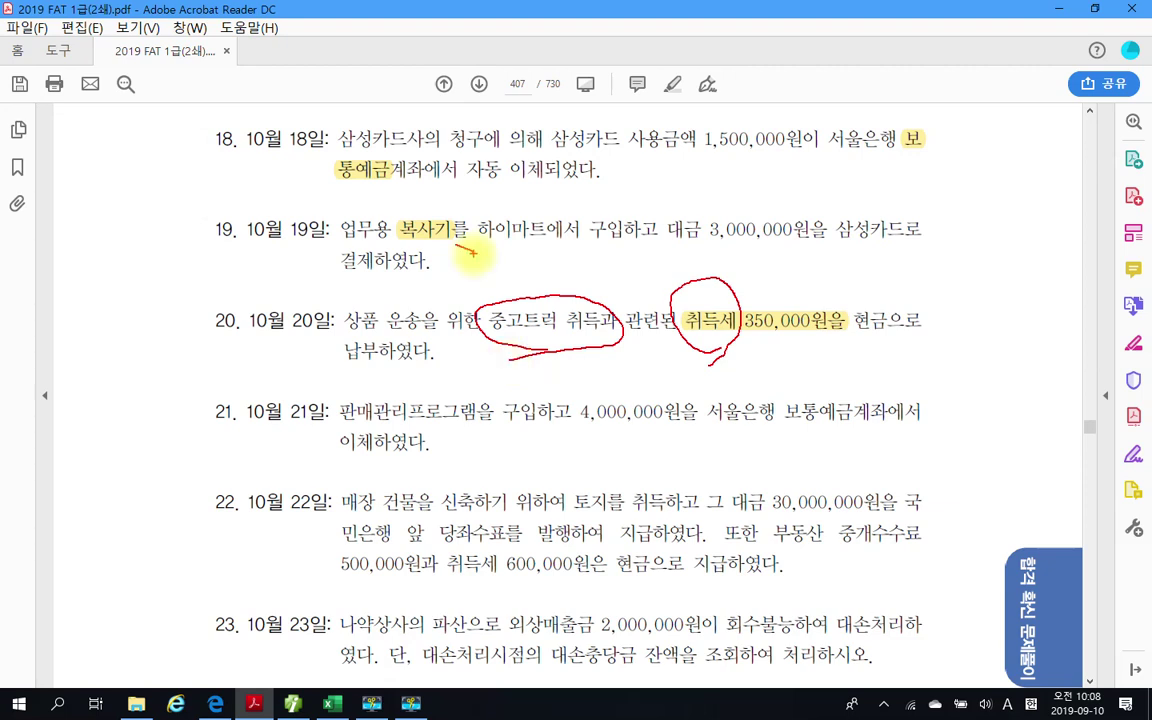
drag(458, 249, 478, 246)
drag(478, 246, 455, 310)
drag(466, 280, 486, 302)
drag(490, 245, 492, 300)
mouse_move(492, 286)
mouse_down()
mouse_move(515, 277)
mouse_move(470, 262)
mouse_move(525, 245)
mouse_move(550, 296)
mouse_move(540, 265)
mouse_move(560, 290)
mouse_move(658, 252)
mouse_move(615, 235)
mouse_move(640, 222)
mouse_move(690, 240)
mouse_move(735, 295)
mouse_up()
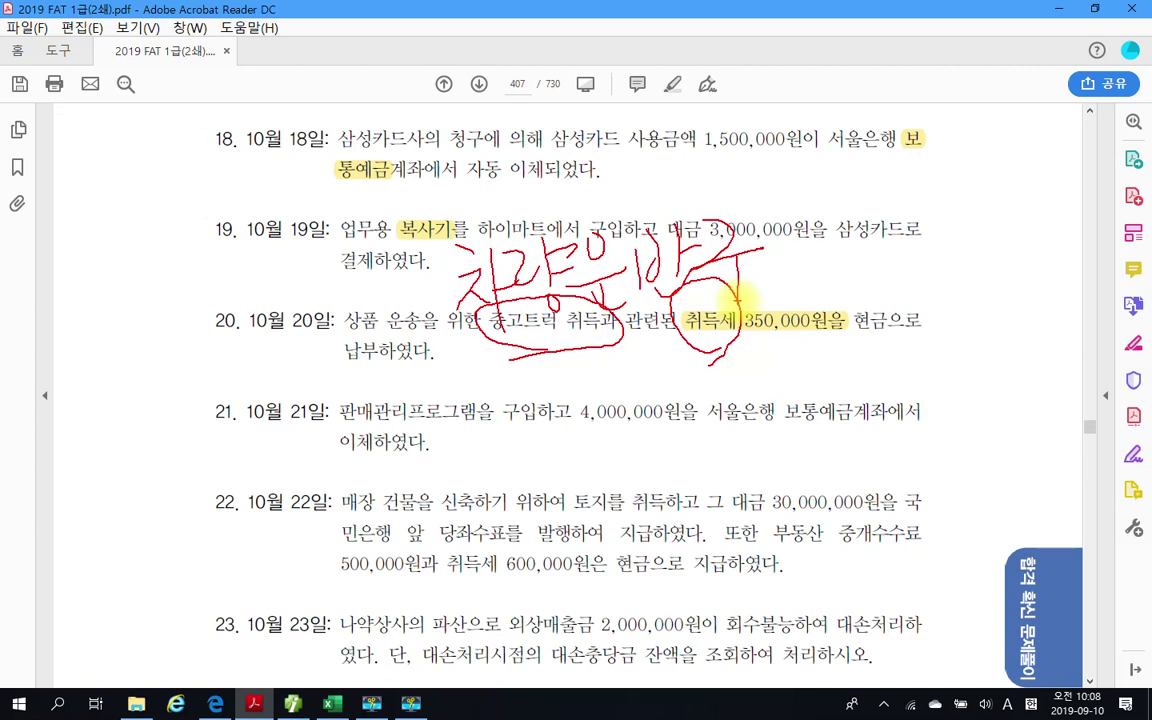
key(Escape)
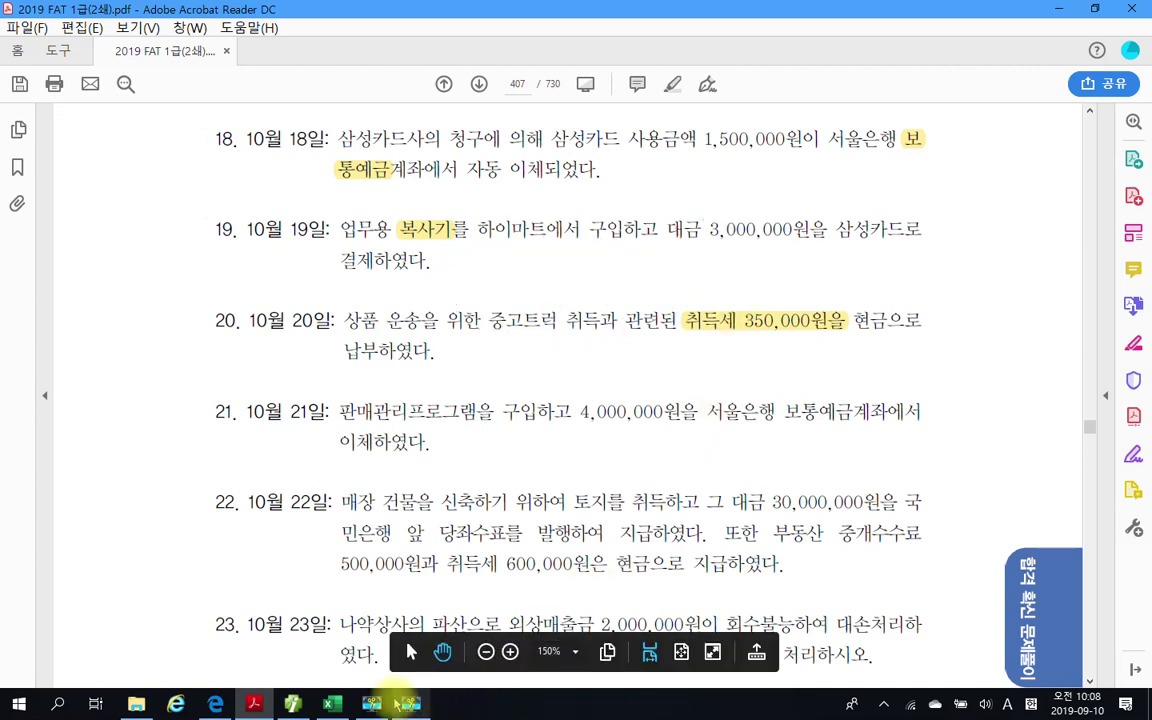
Switch to 더존 iPlus and start a cash payment (출금) line for October 20
click(293, 704)
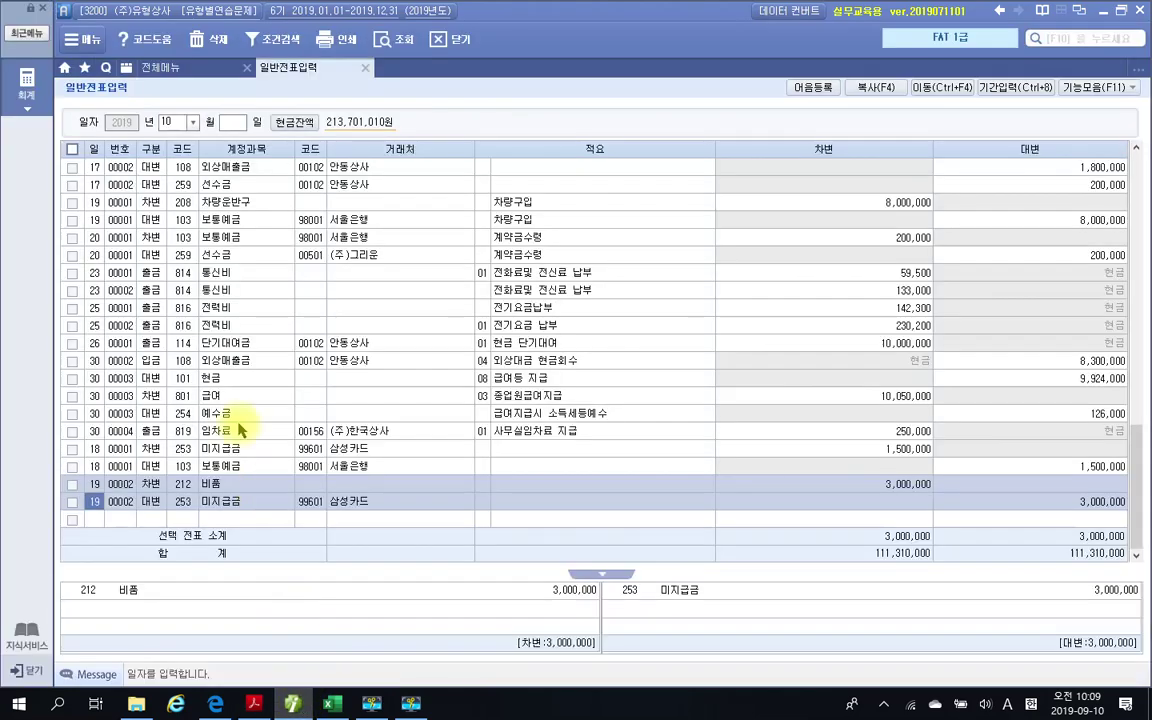
click(97, 520)
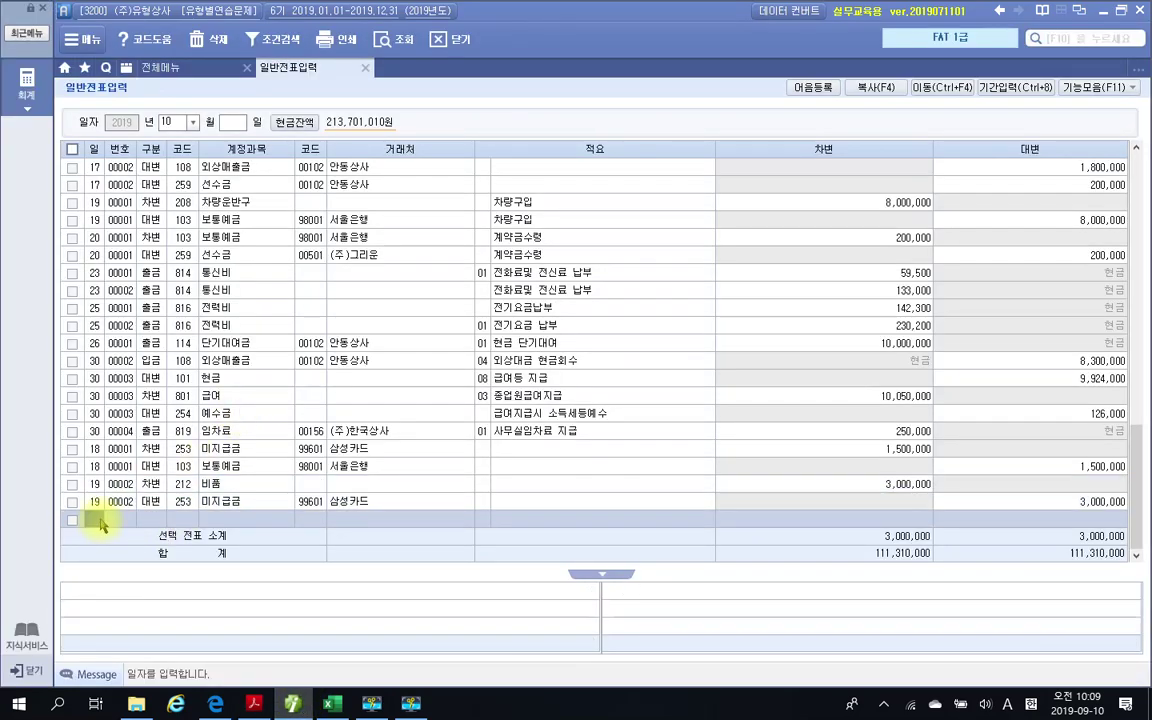
text(20)
key(Return)
key(1)
key(Return)
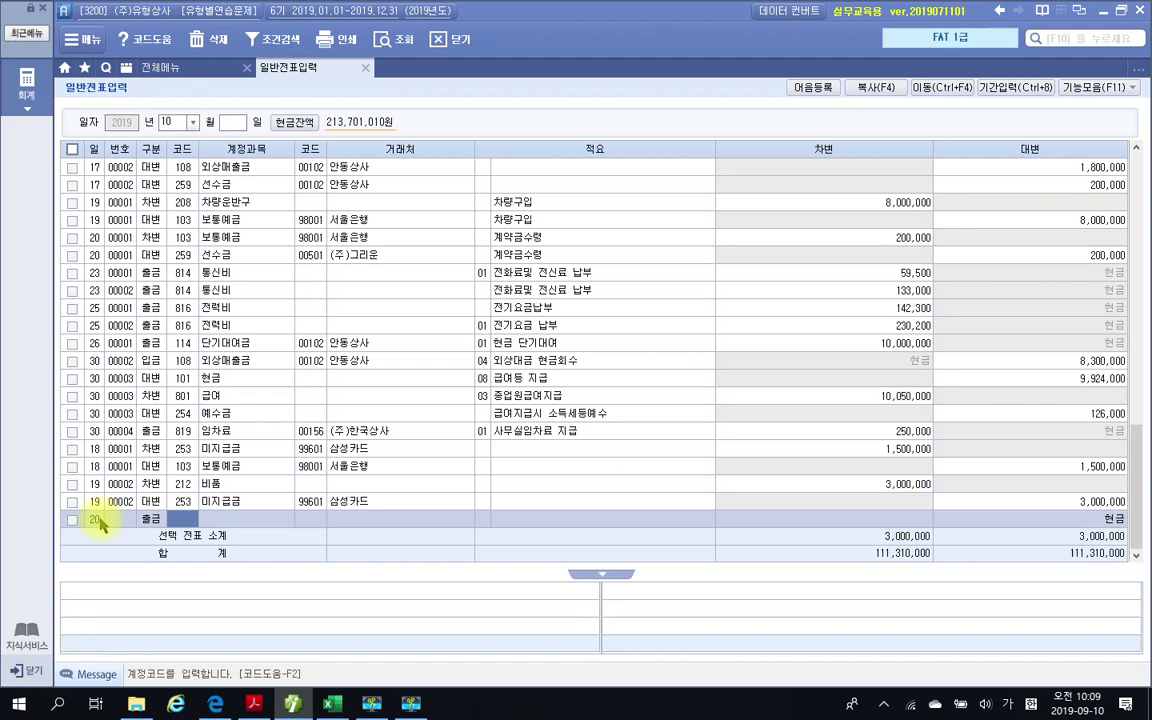
Find accounts matching 차량 and assign account 208 차량운반구 to the October 20 payment line
text(활양)
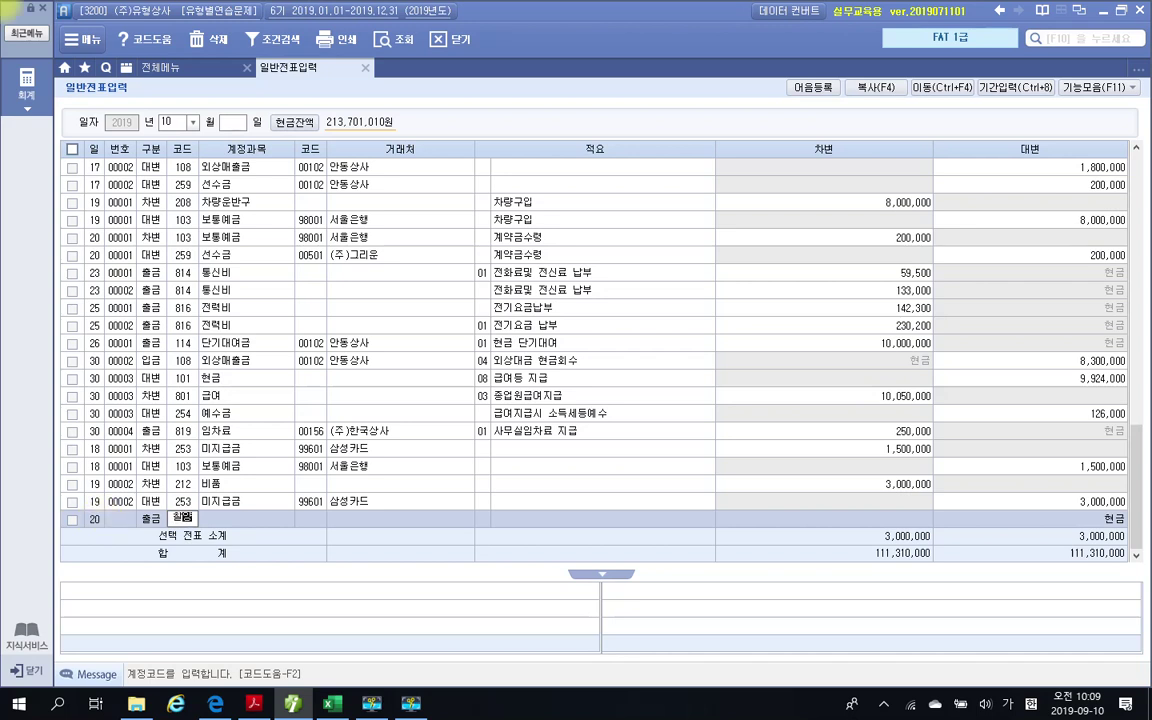
key(BackSpace)
key(BackSpace)
key(BackSpace)
key(BackSpace)
text(차량)
key(Return)
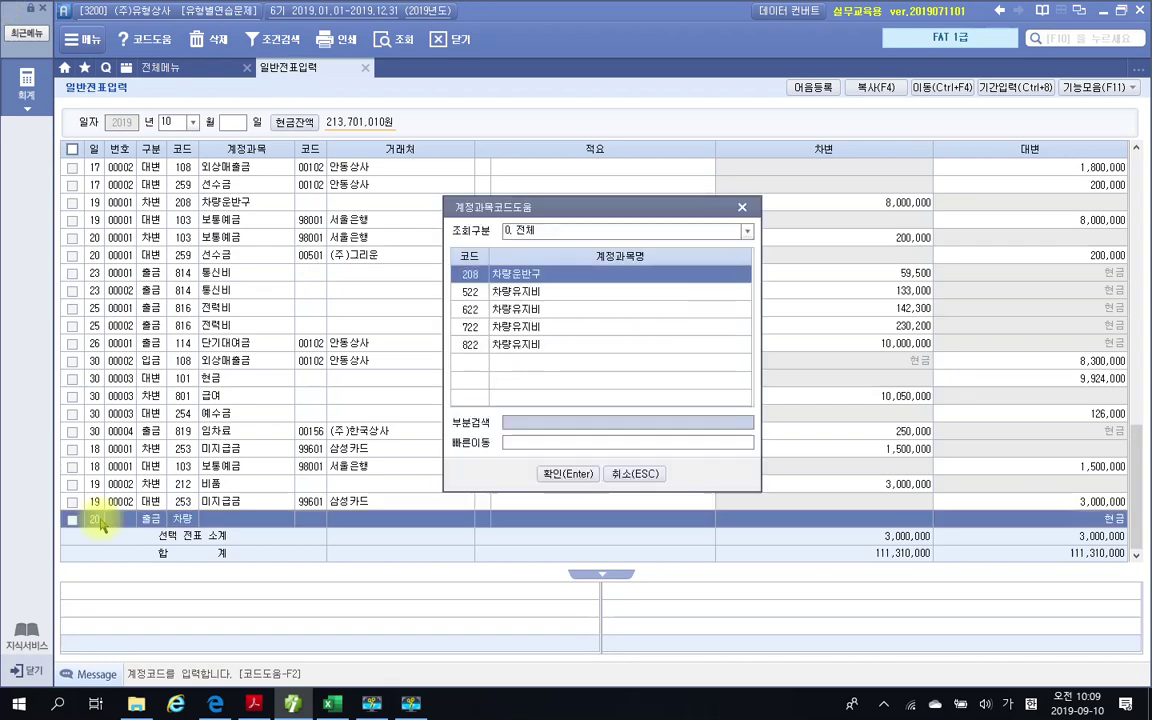
key(Return)
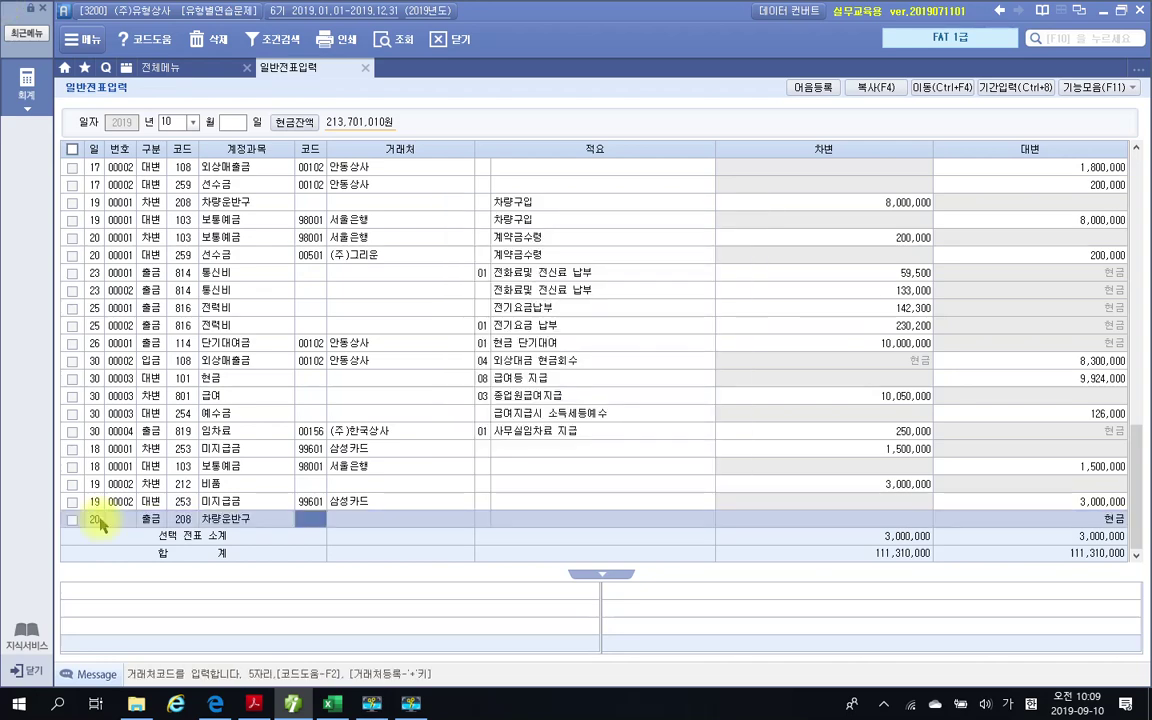
Enter 350,000 on the 차량운반구 line without a trading partner or description, and check the voucher's journal entry
key(Return)
key(Return)
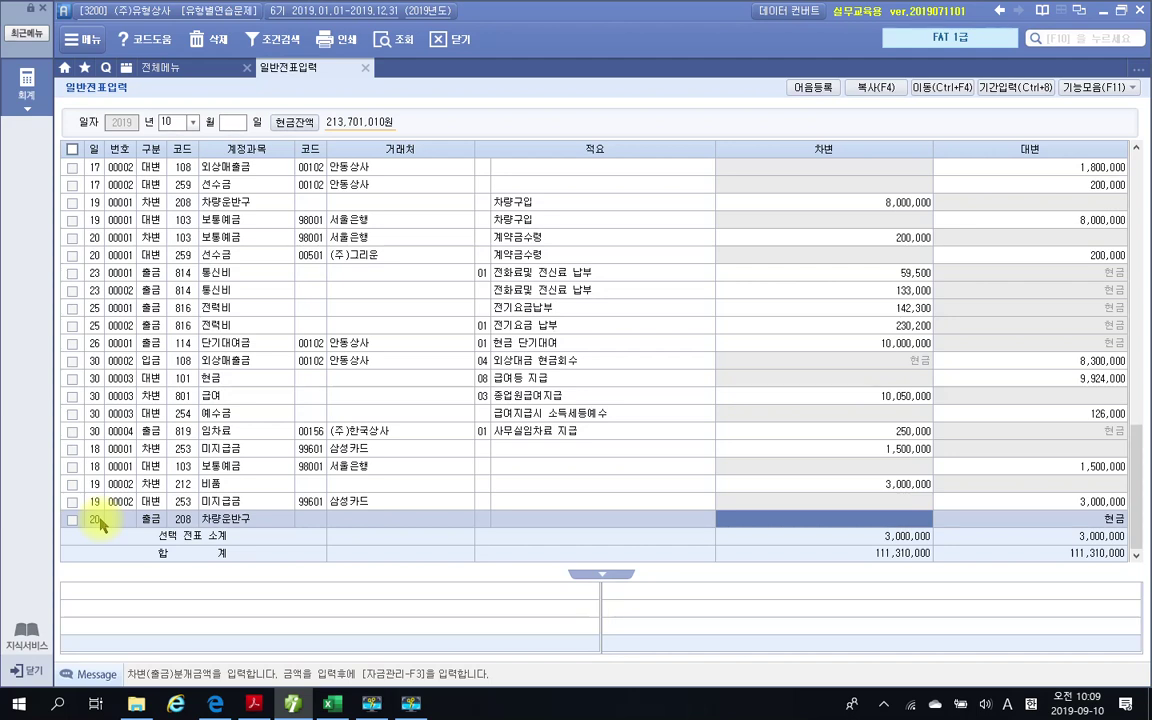
text(3500000)
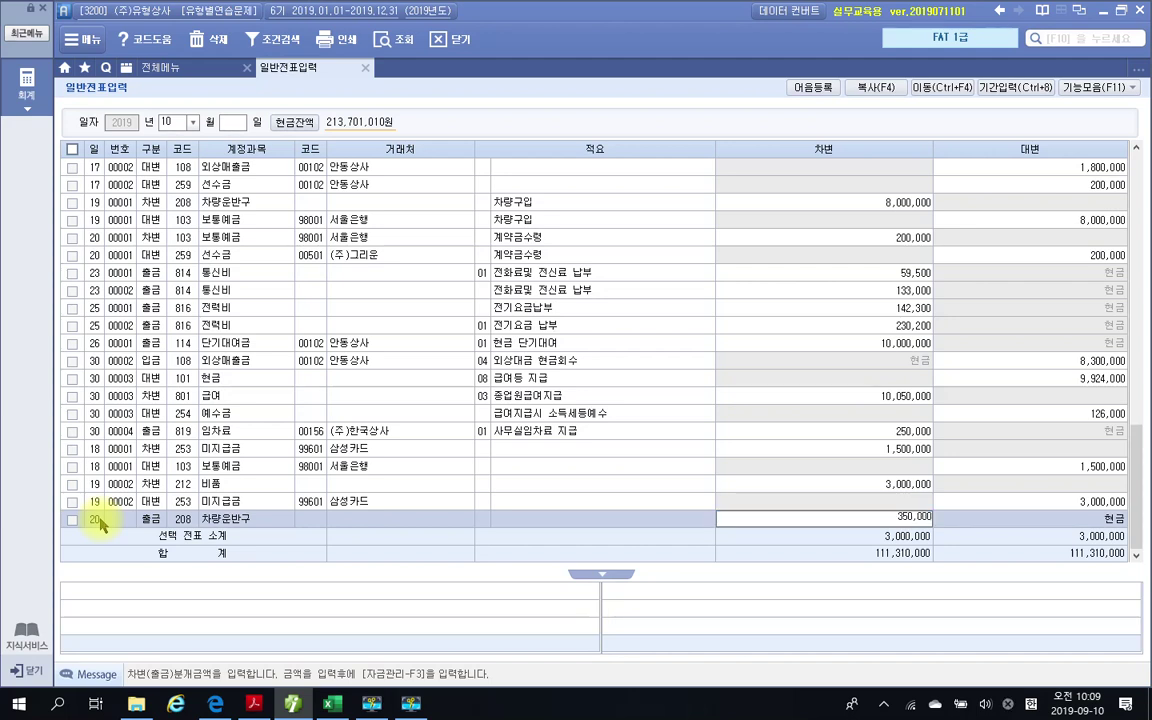
key(Return)
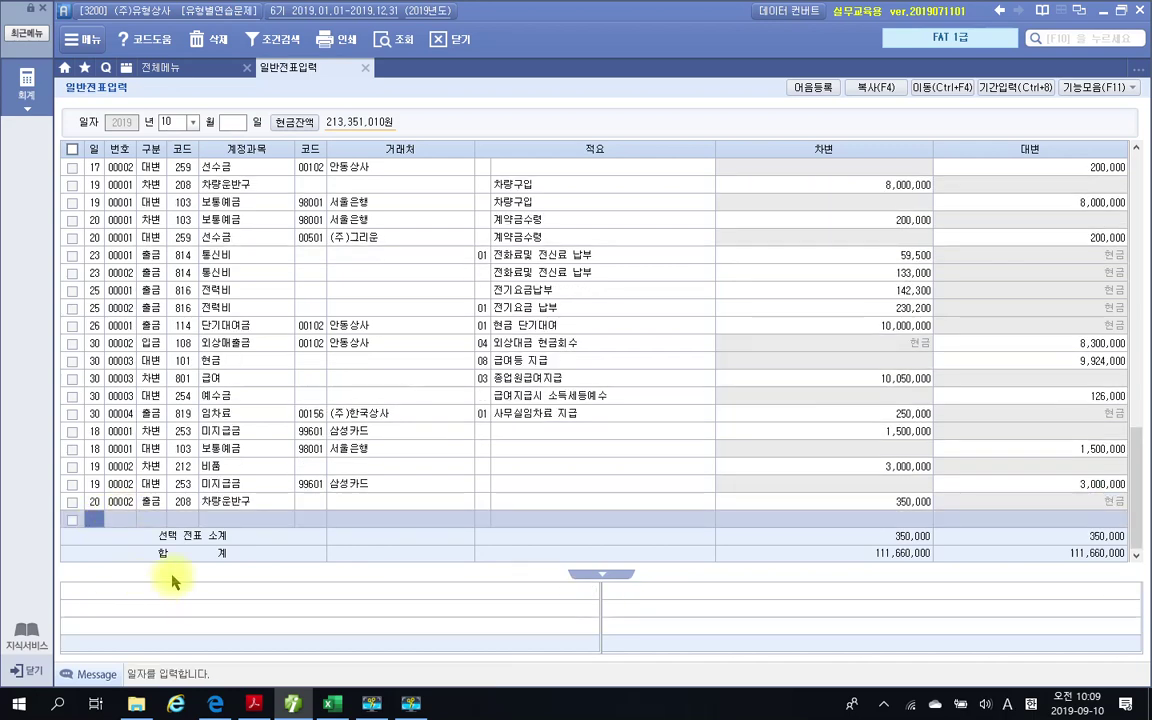
click(226, 505)
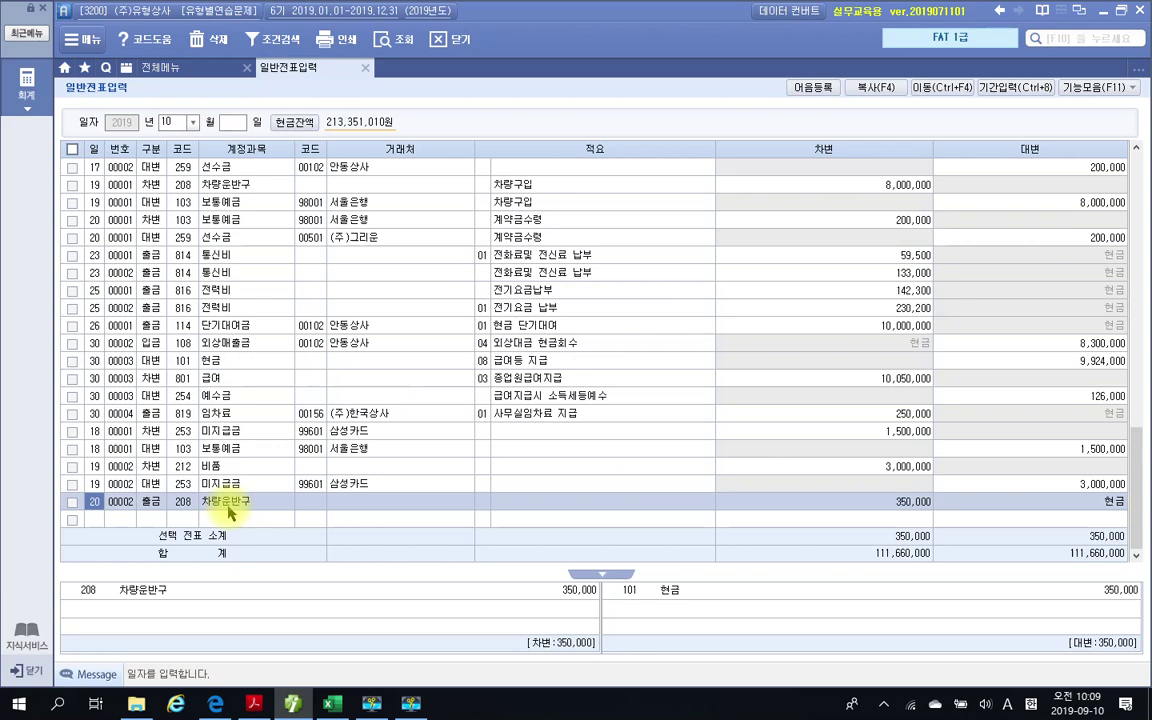
key(Down)
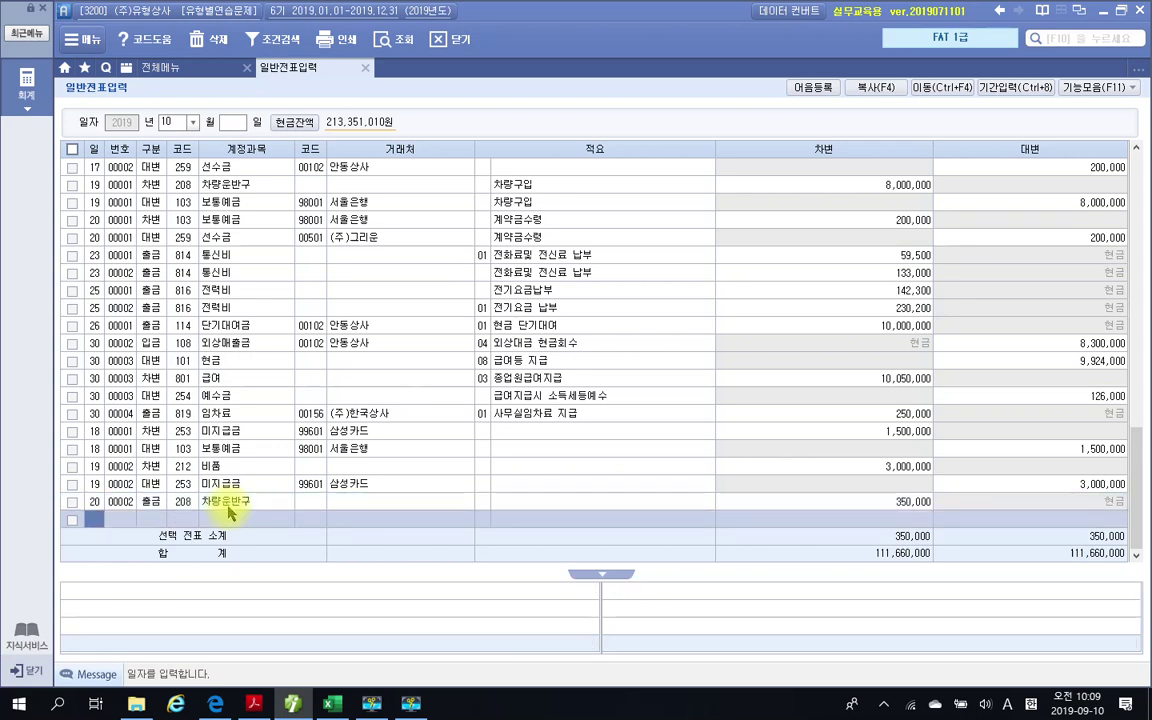
Switch to the exercise PDF in Adobe Acrobat Reader and highlight 판매관리프로그램을 구입하고 4,000,000원을 in exercise 21
click(289, 702)
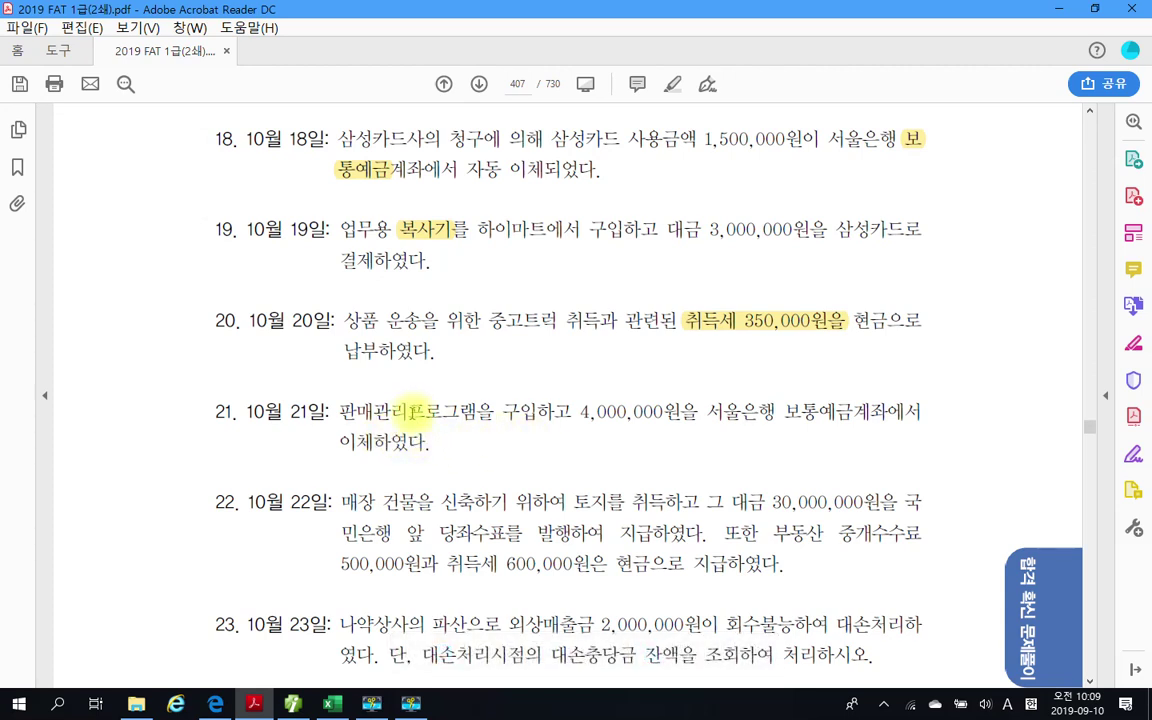
drag(341, 411, 690, 413)
right_click(641, 418)
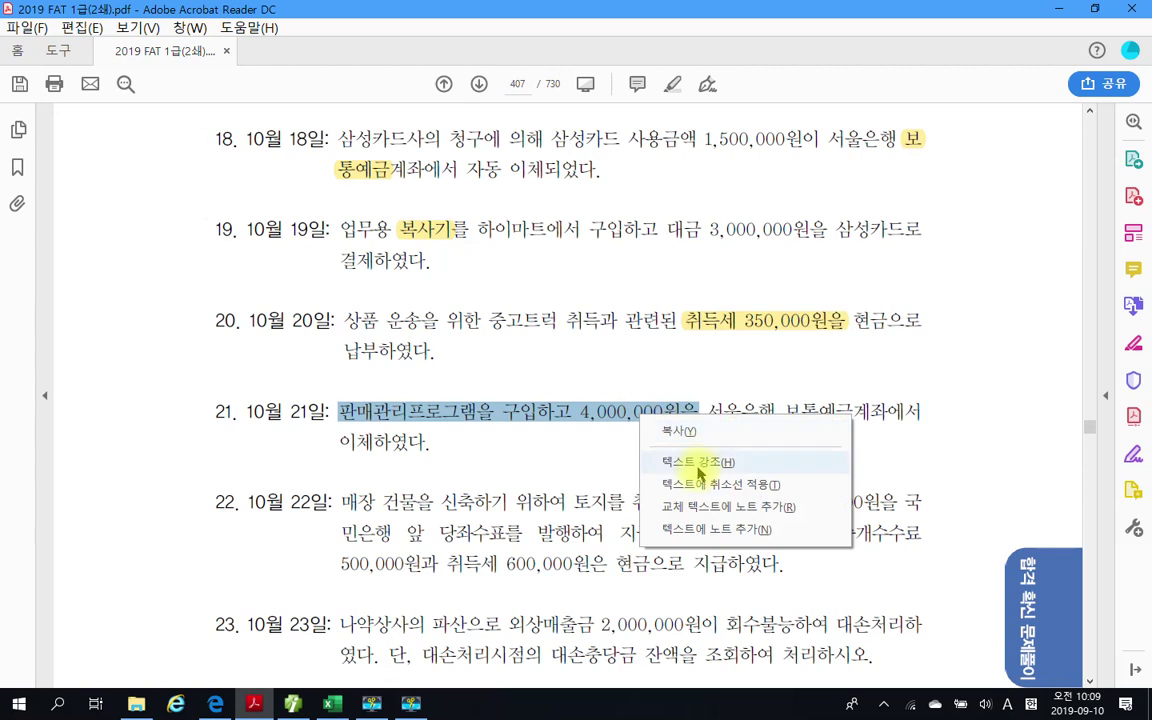
click(698, 463)
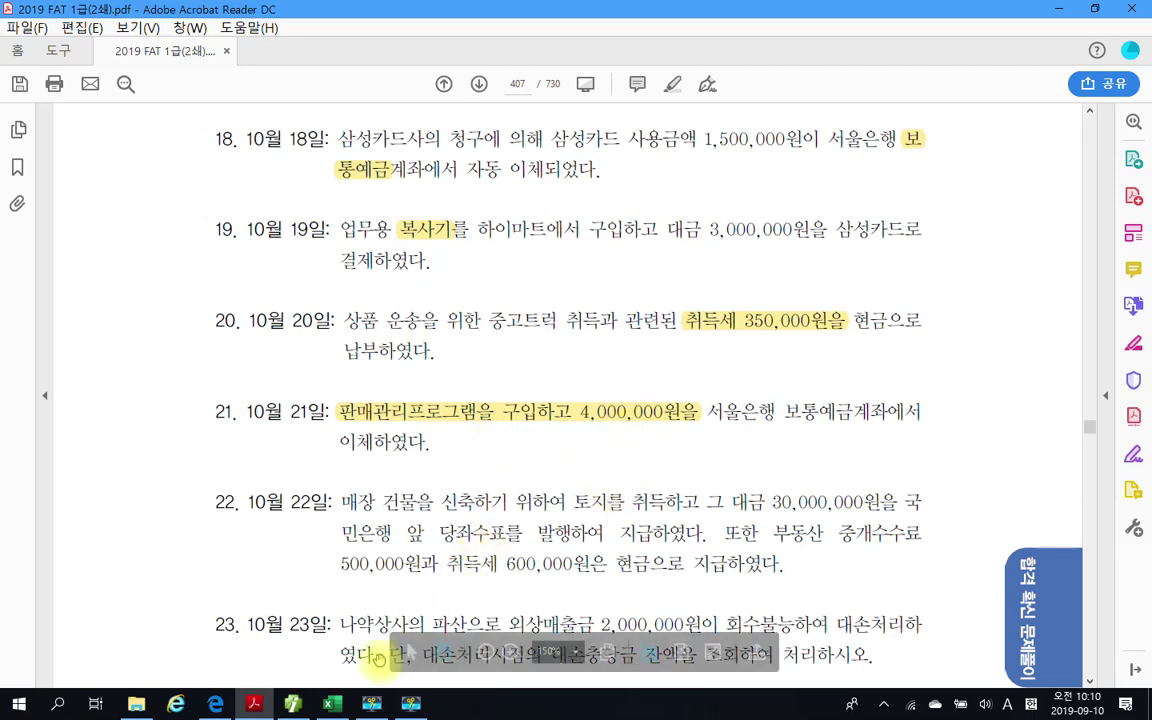
Switch to 더존 iPlus and record an October 21 debit line of 4,000,000 for account 240 소프트웨어, without trading partner or description
click(292, 704)
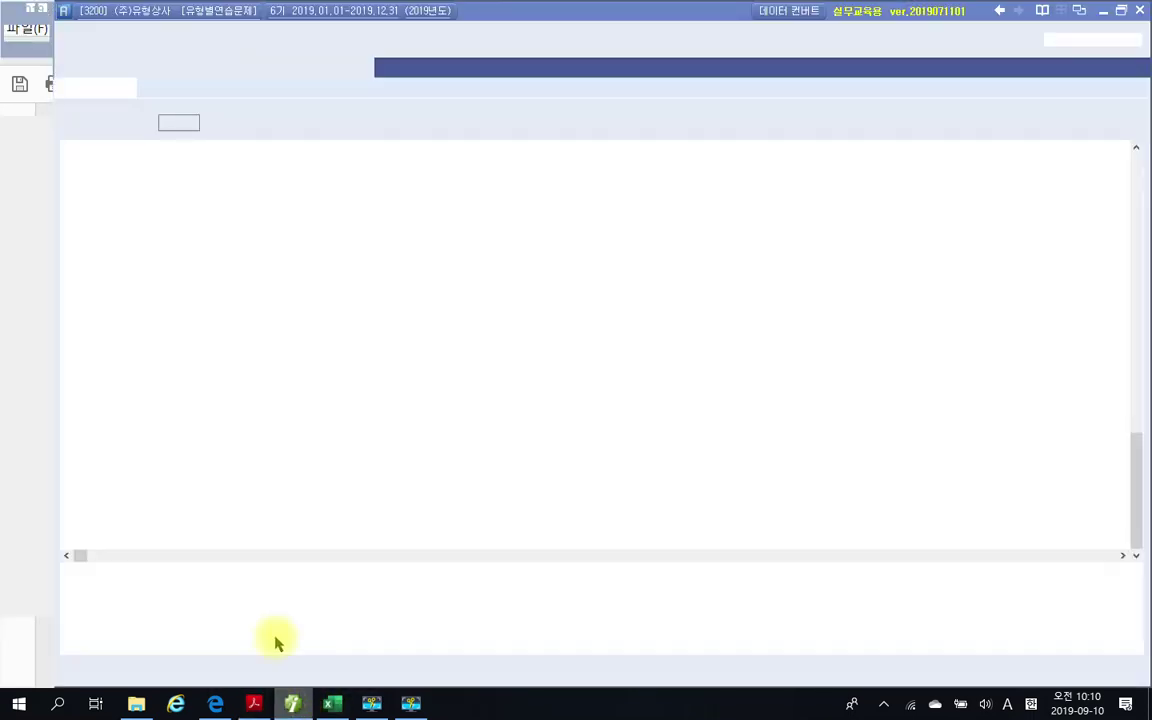
text(21)
key(Return)
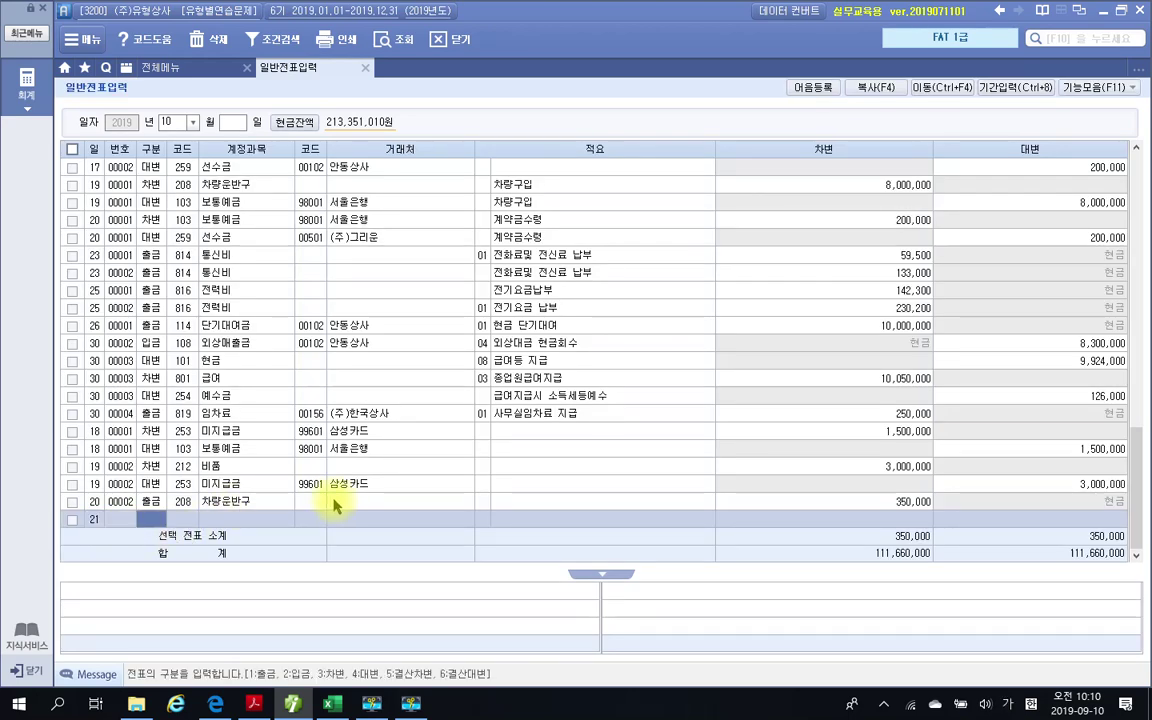
text(3)
key(Return)
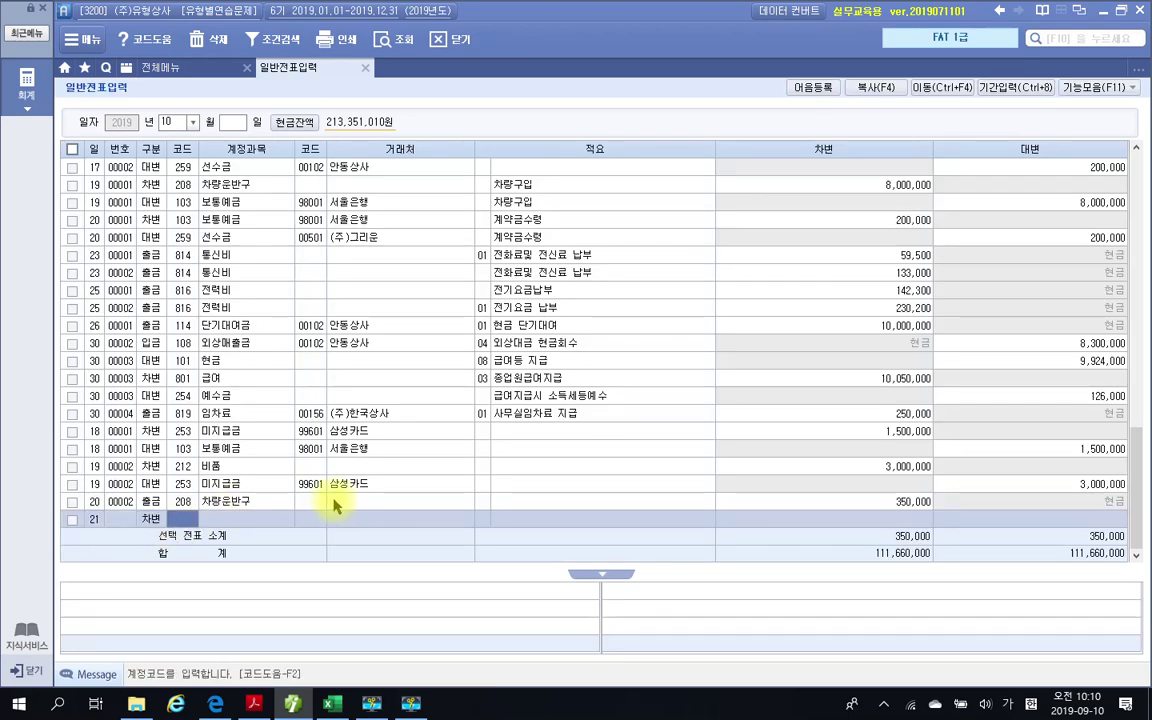
text(240)
key(Return)
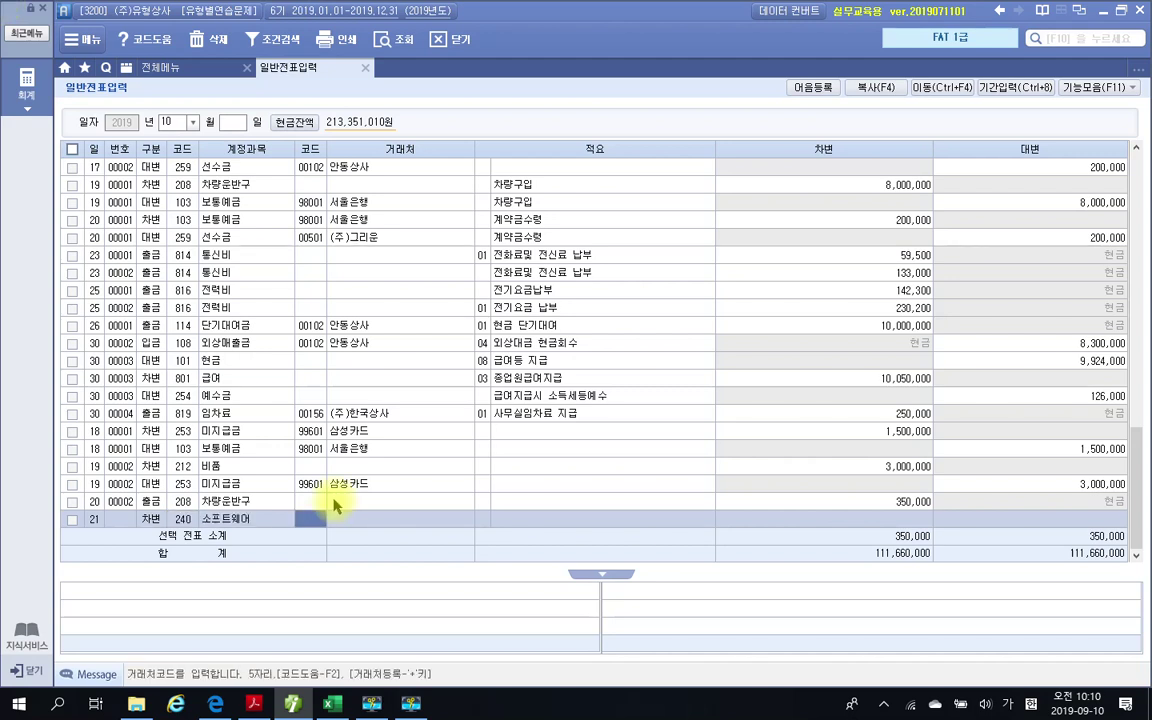
key(Return)
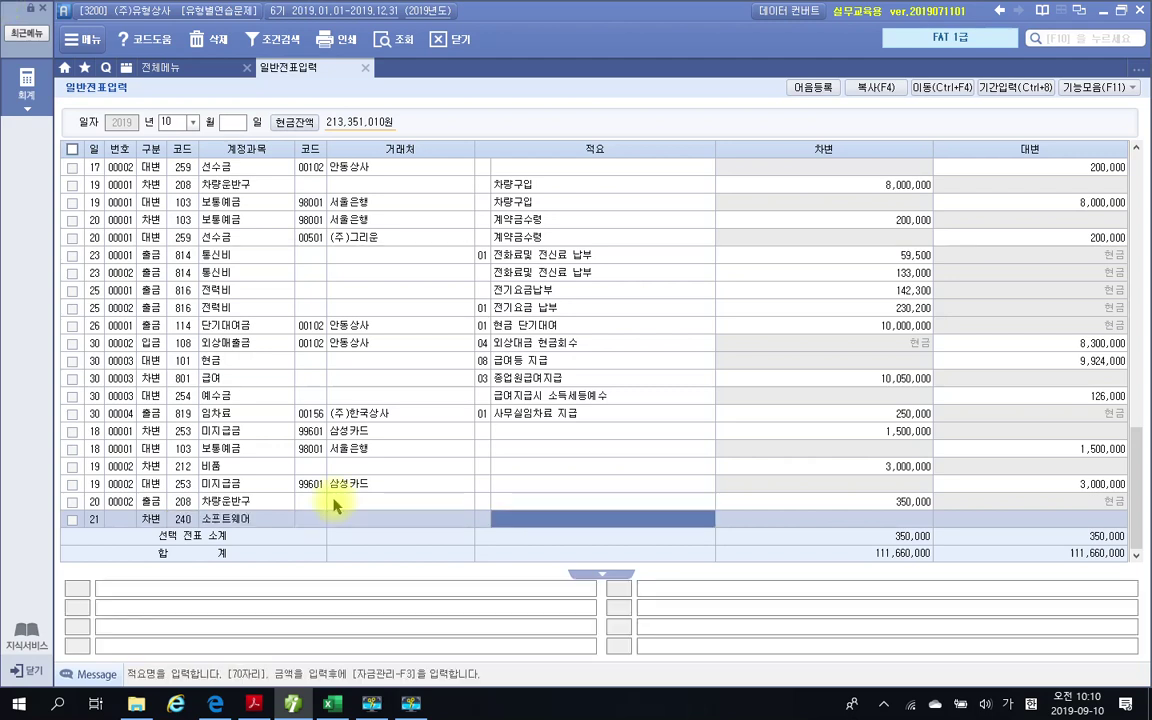
key(Return)
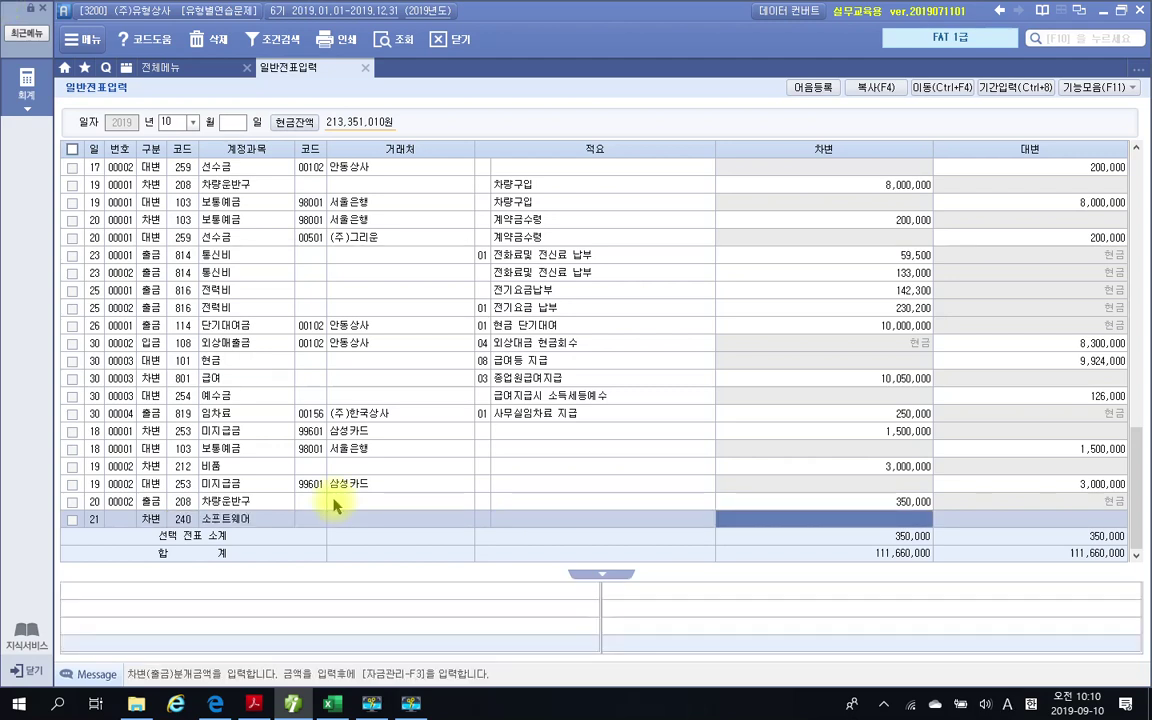
text(4000000)
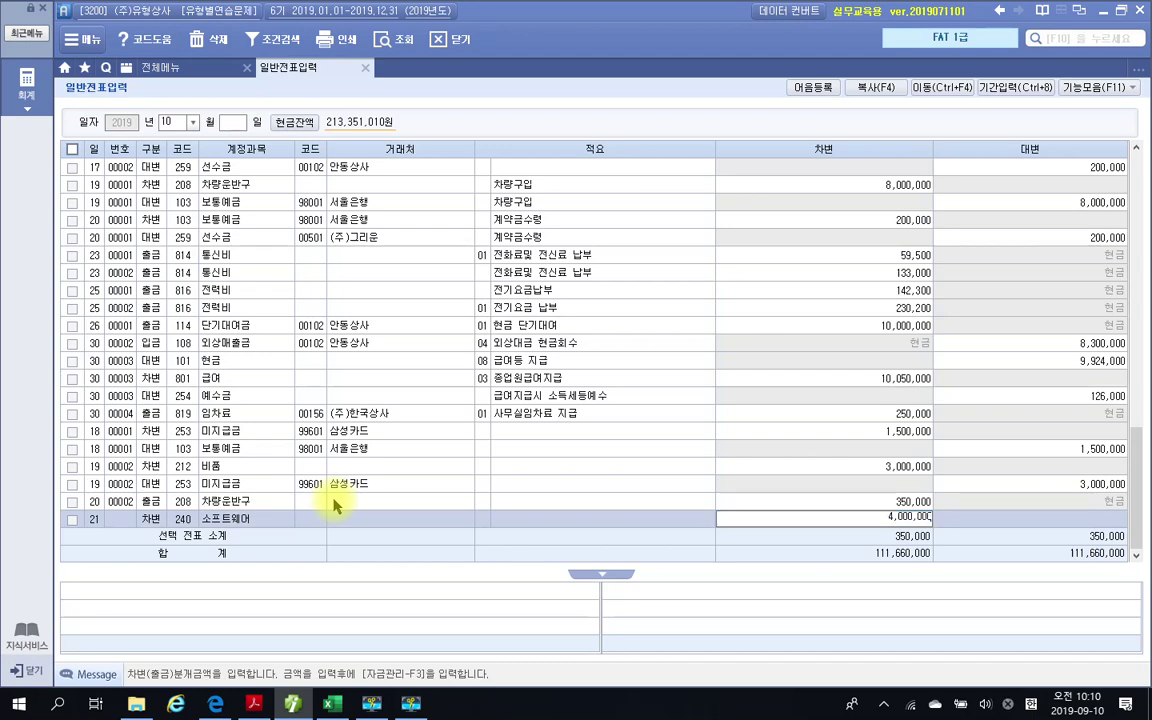
key(Return)
Add the October 21 credit line for account 103 보통예금 with trading partner 98001 서울은행 and amount 4,000,000
text(4)
key(Return)
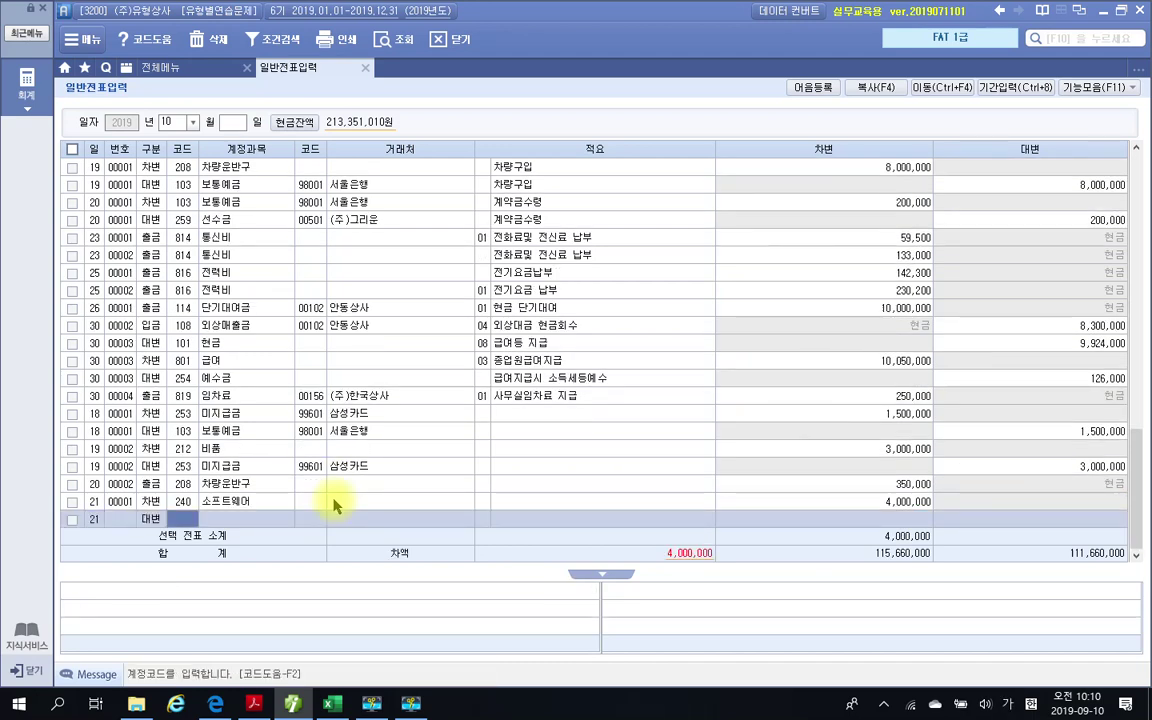
text(103)
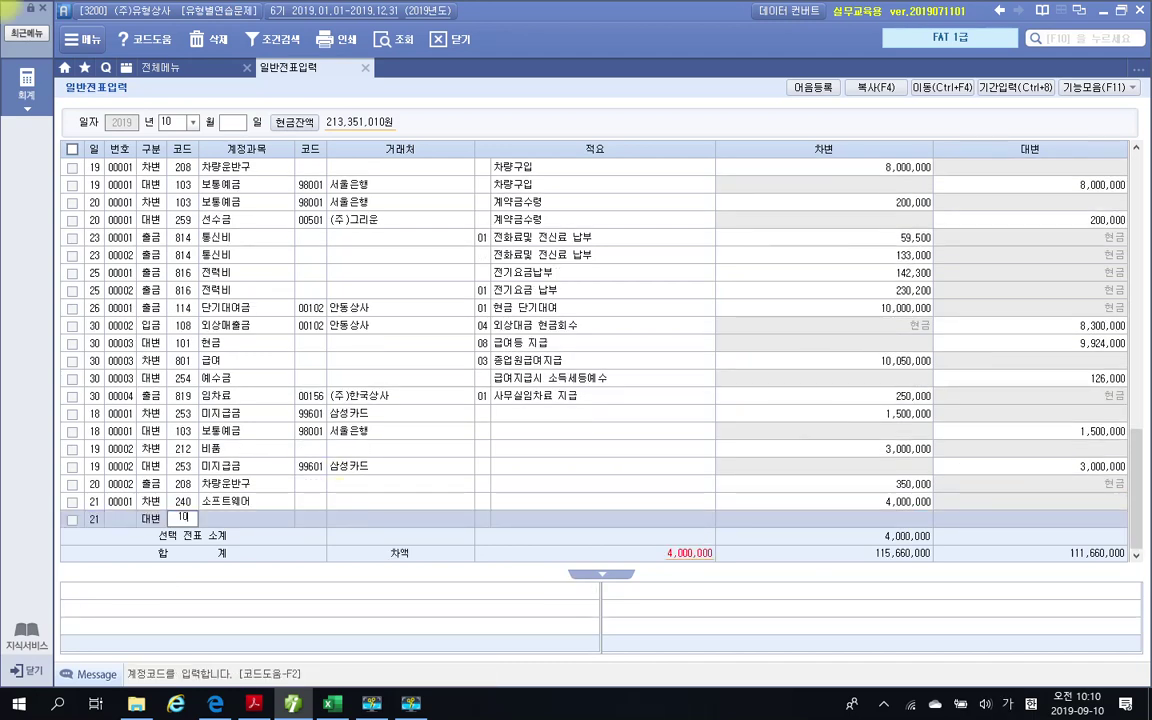
key(Return)
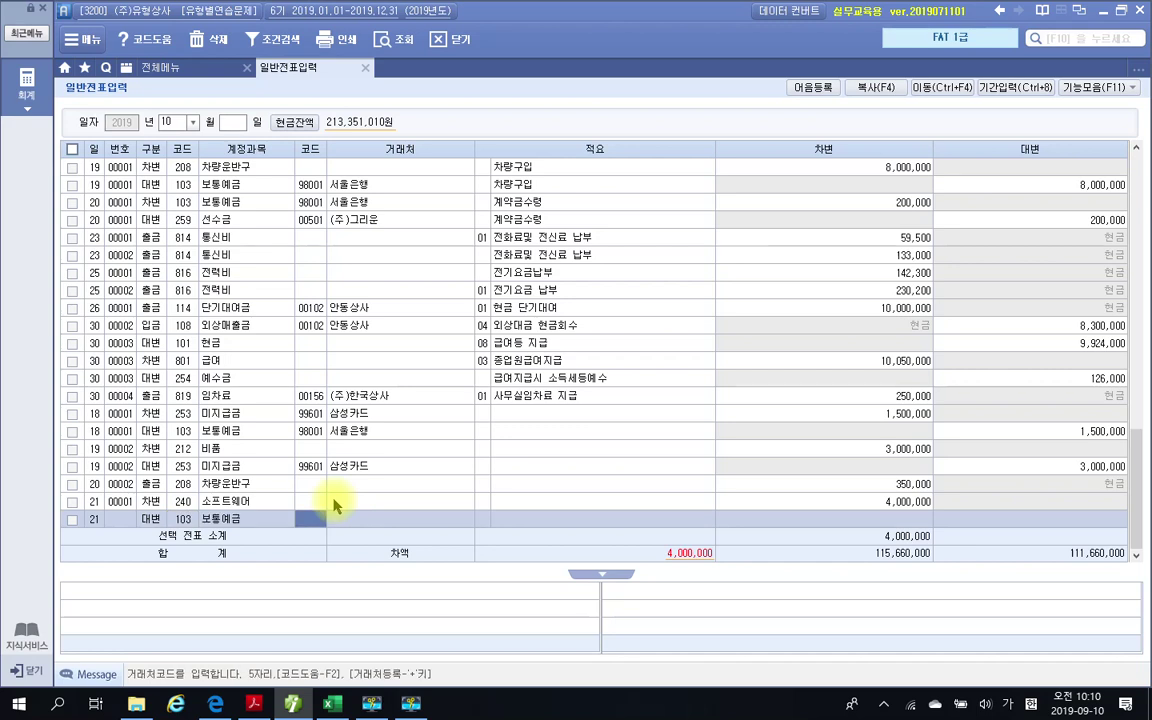
text(98001)
key(Return)
key(Return)
key(Return)
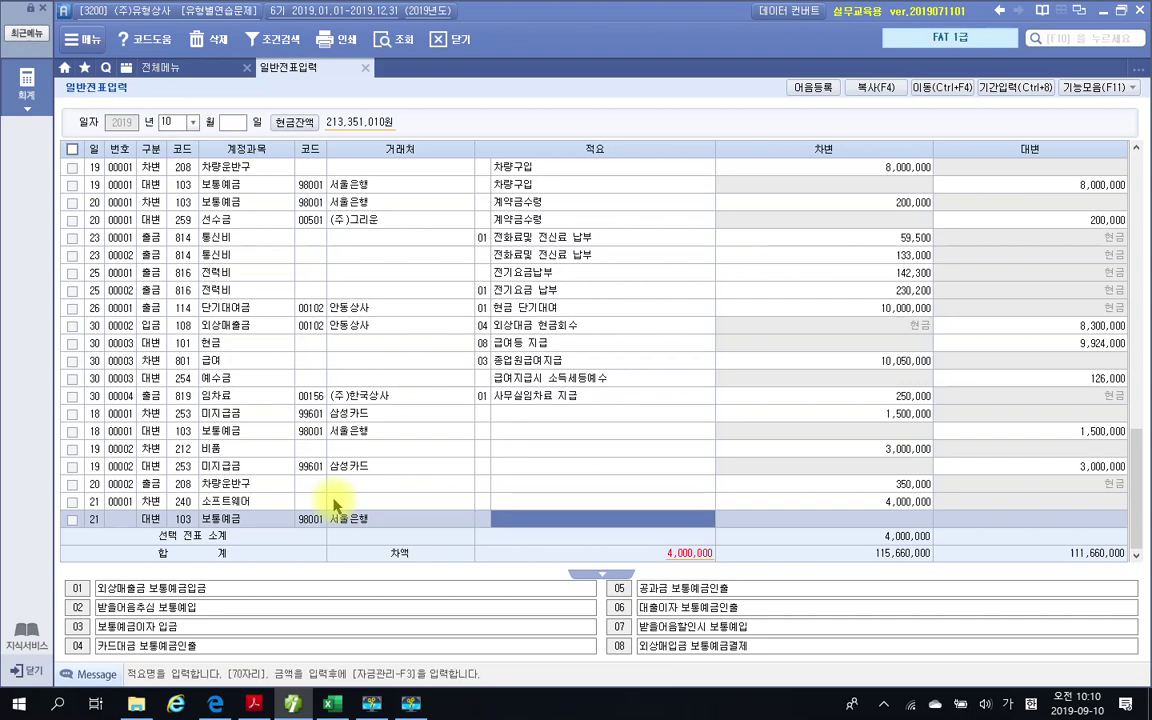
text(4,000,000)
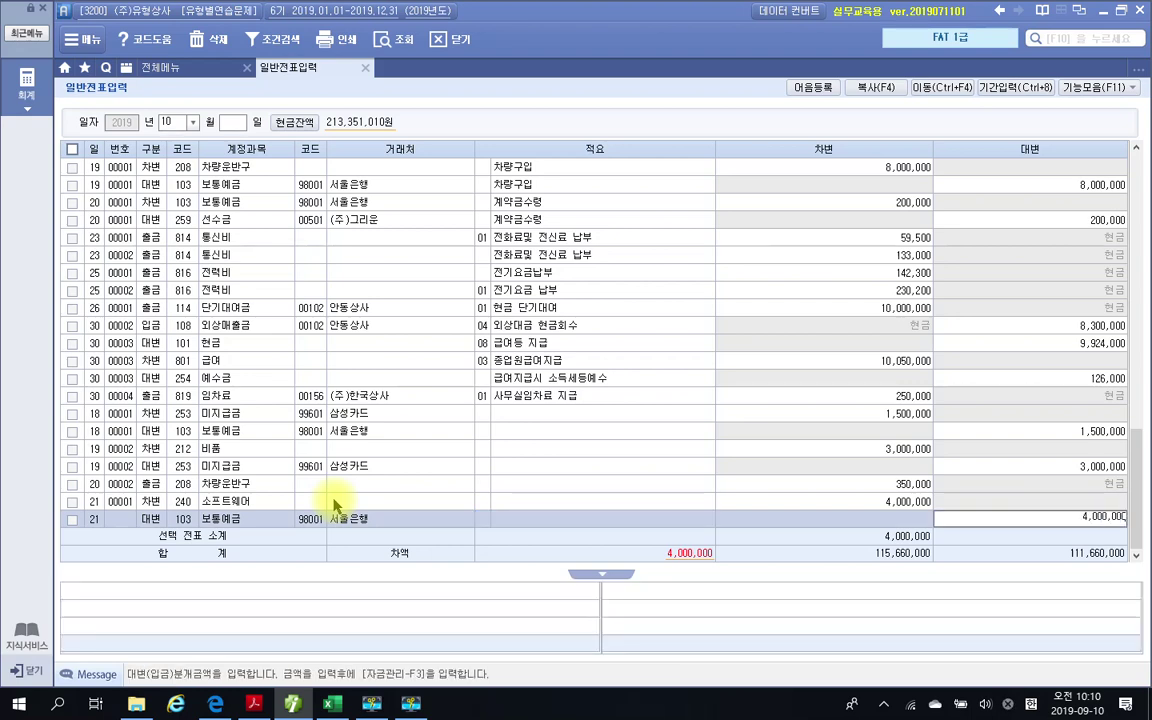
key(Return)
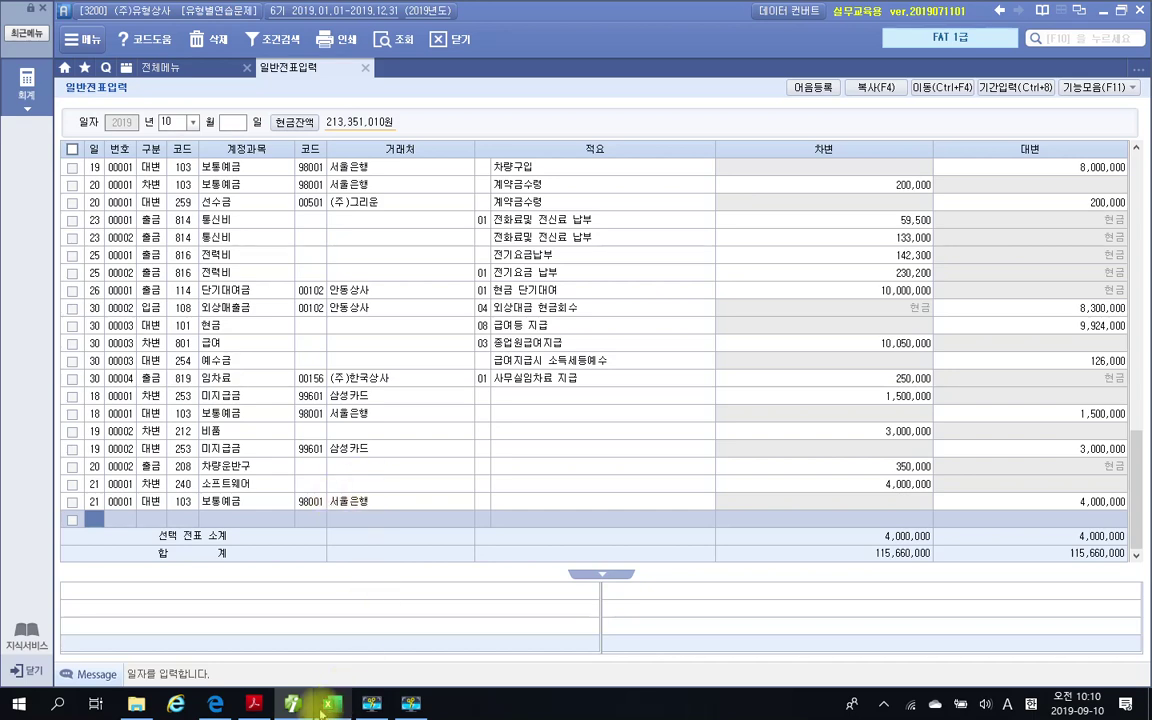
Switch to the exercise PDF in Adobe Acrobat Reader and highlight 토지를 취득하고 그 and 당좌수표를 발행하여 in exercise 22
click(253, 704)
scroll(535, 522, down, 2)
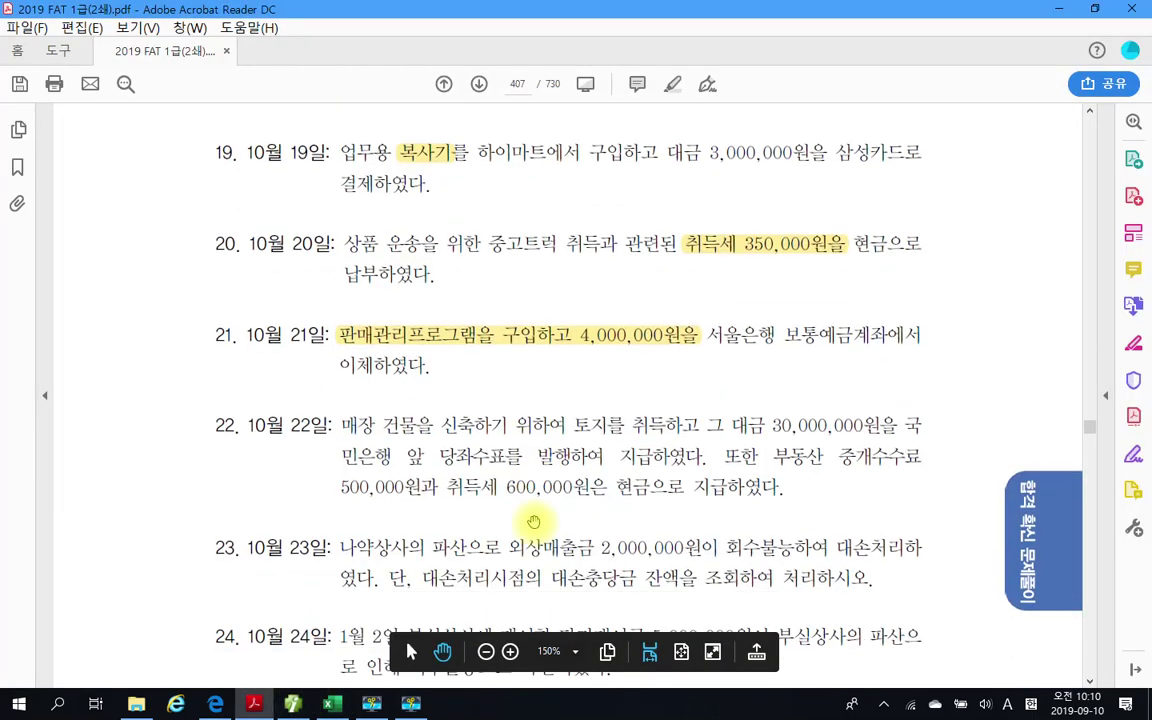
scroll(522, 516, down, 1)
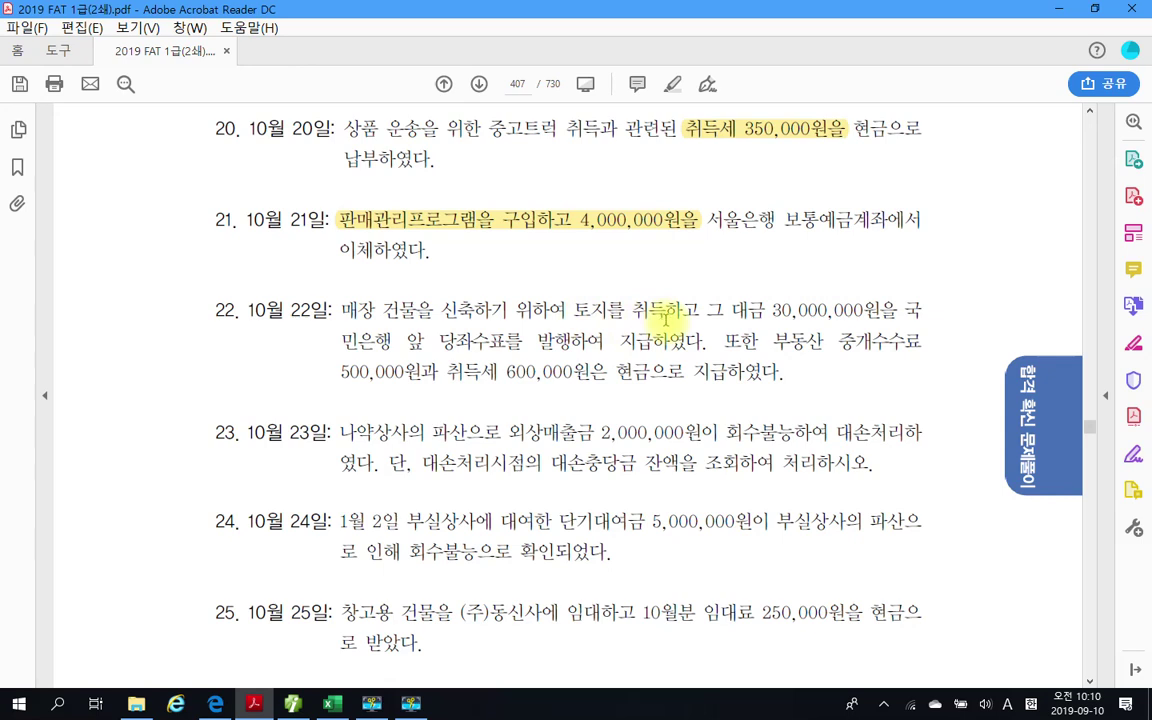
drag(573, 312, 725, 312)
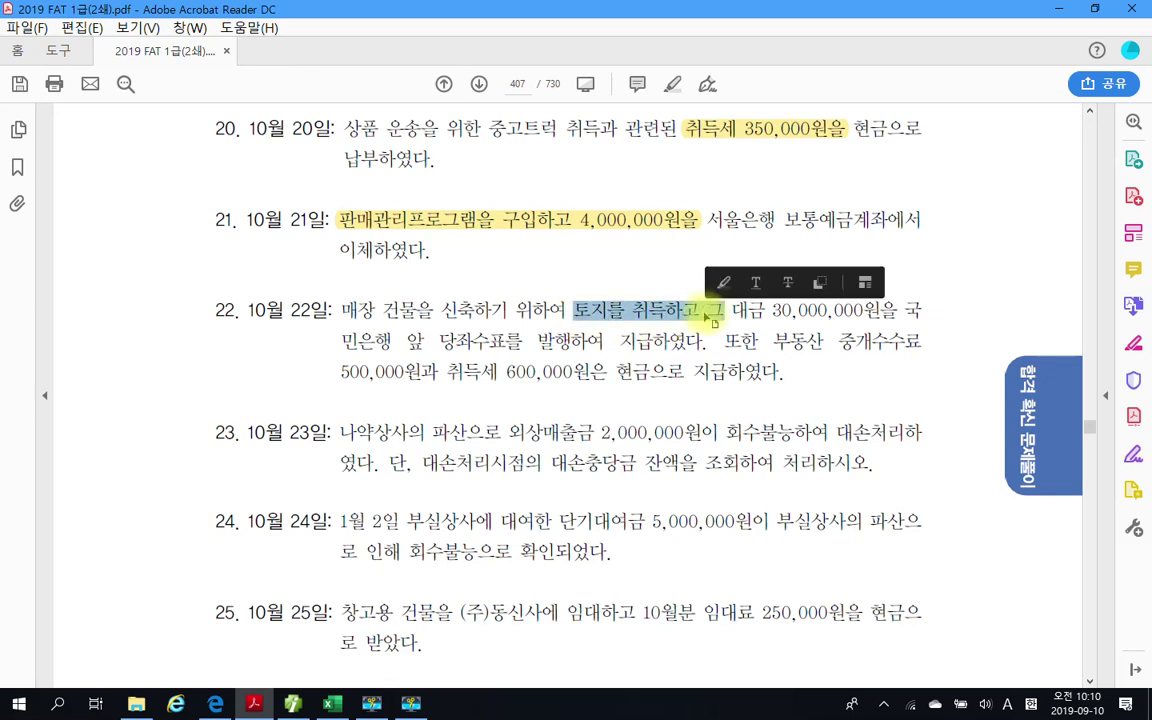
right_click(670, 322)
click(717, 360)
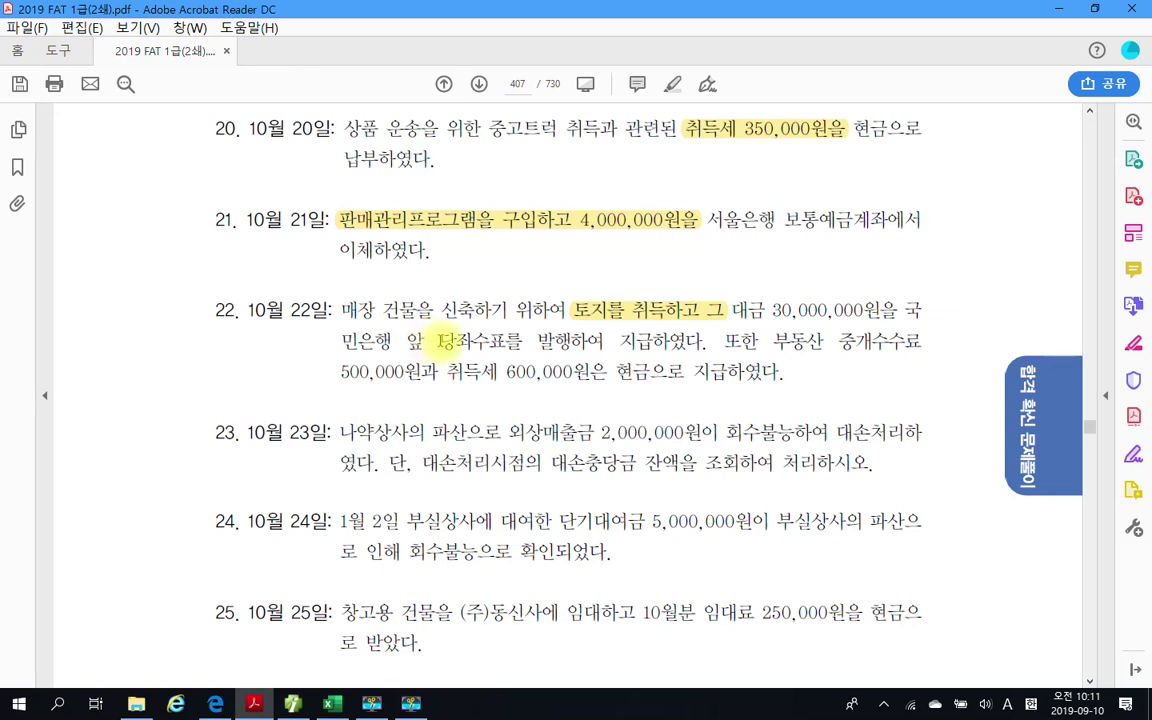
drag(444, 341, 604, 343)
right_click(572, 350)
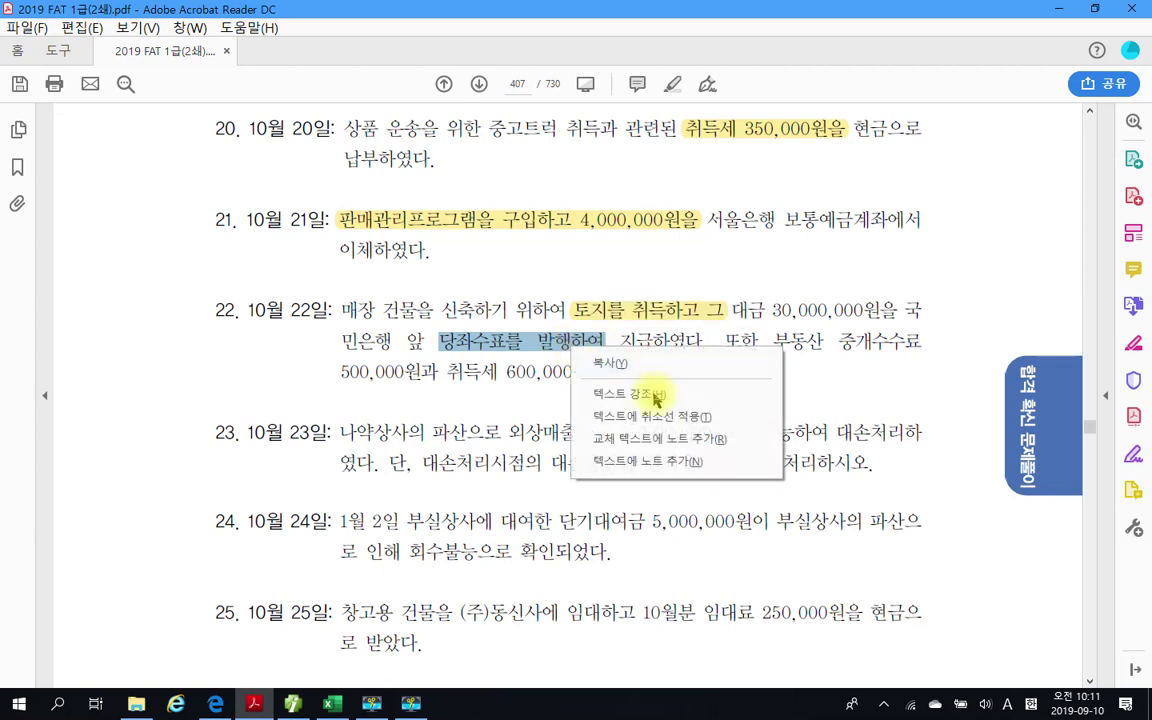
click(656, 395)
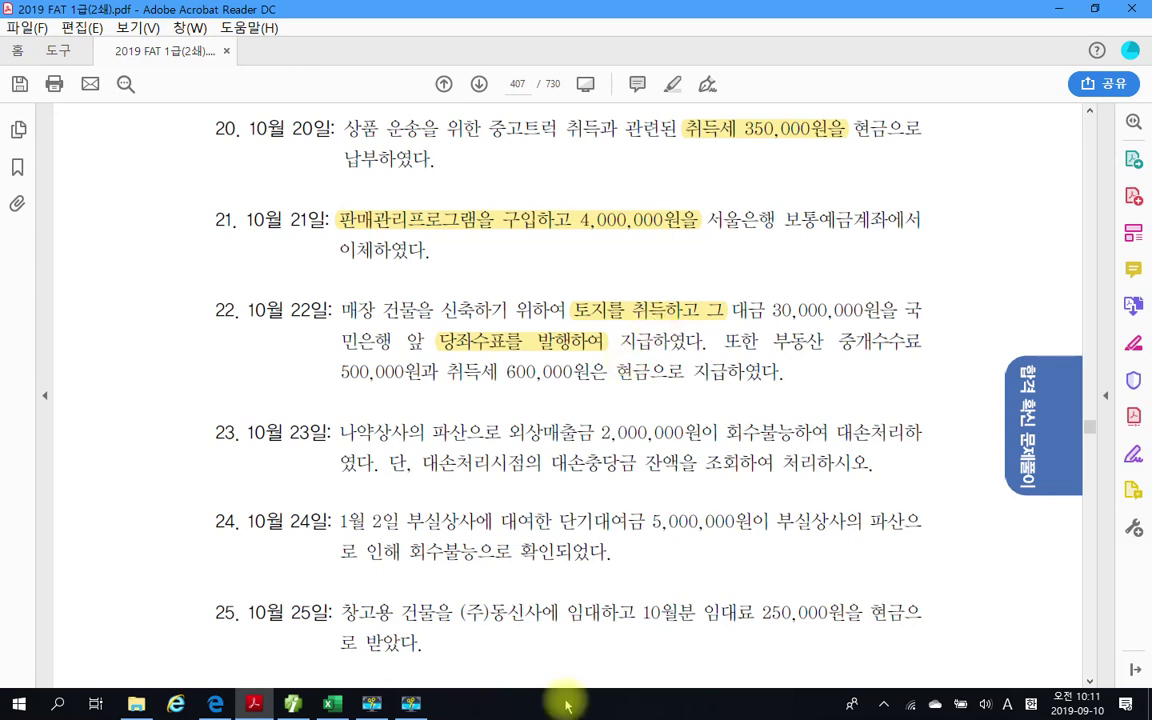
Switch to 더존 iPlus and start an October 22 debit line with account 201 토지
click(296, 704)
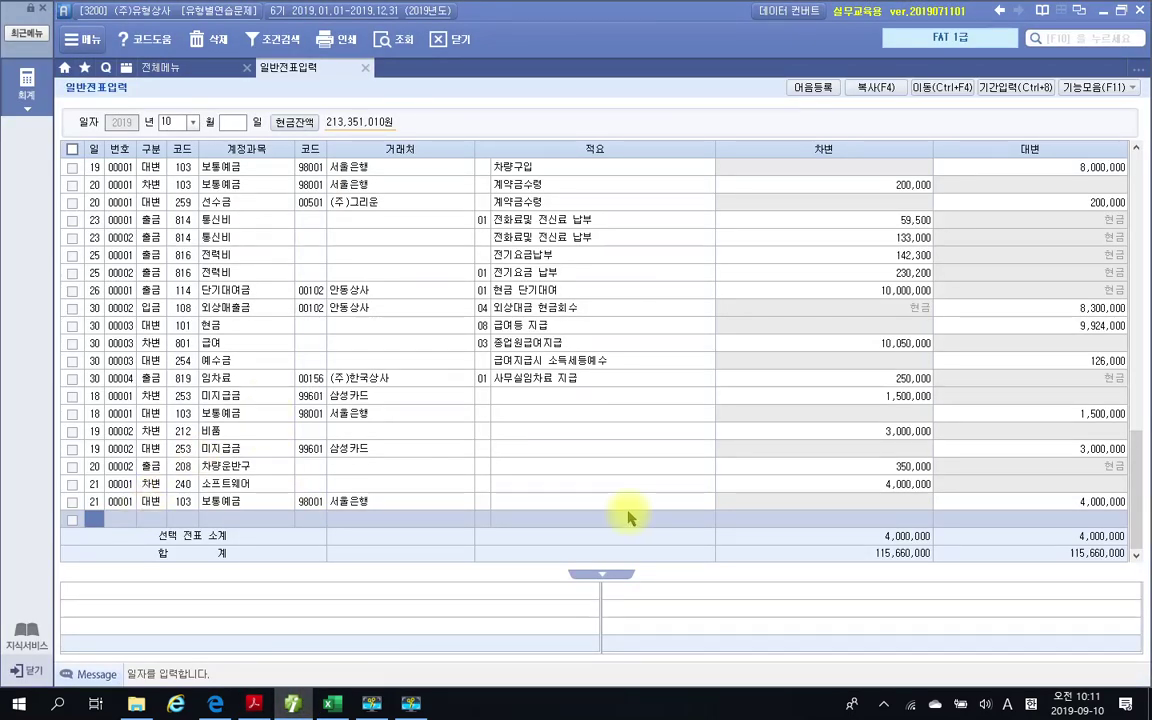
text(22)
key(Return)
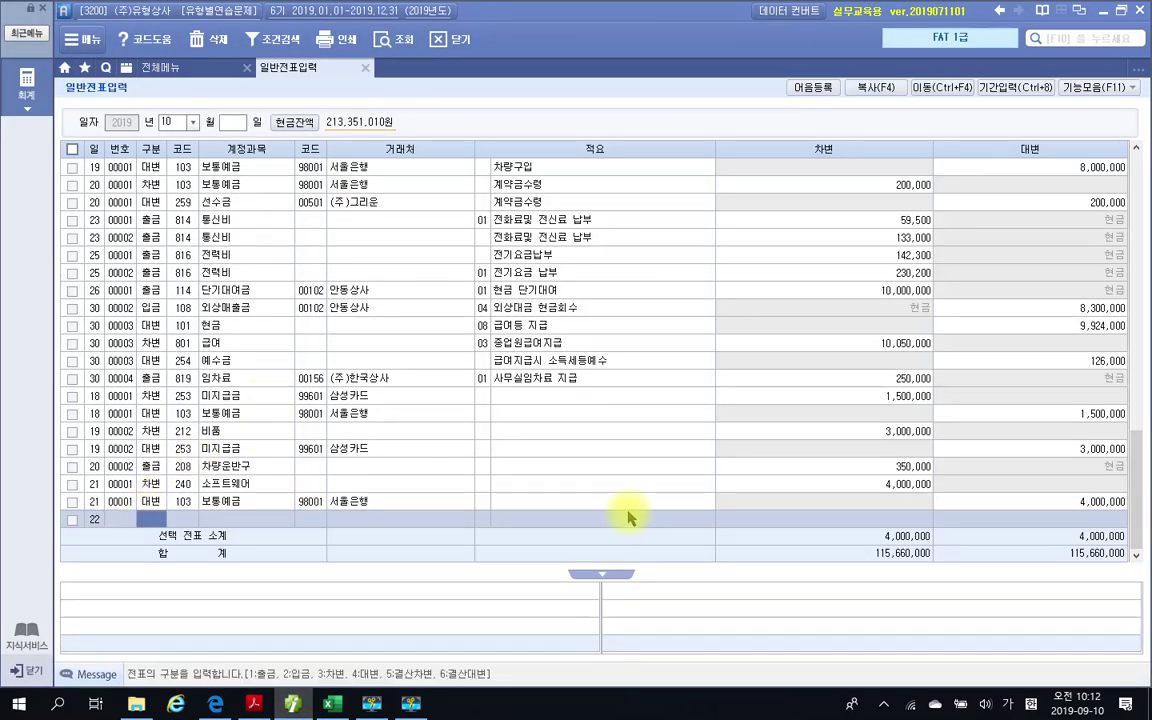
text(3)
key(Return)
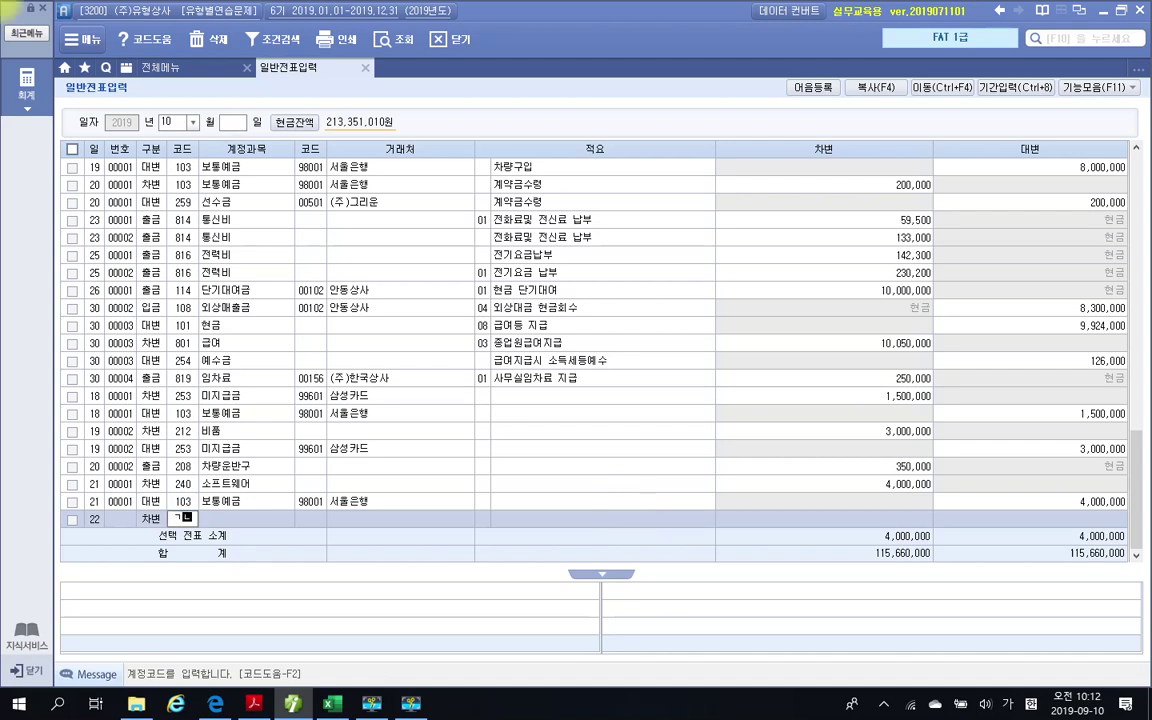
text(201)
key(Return)
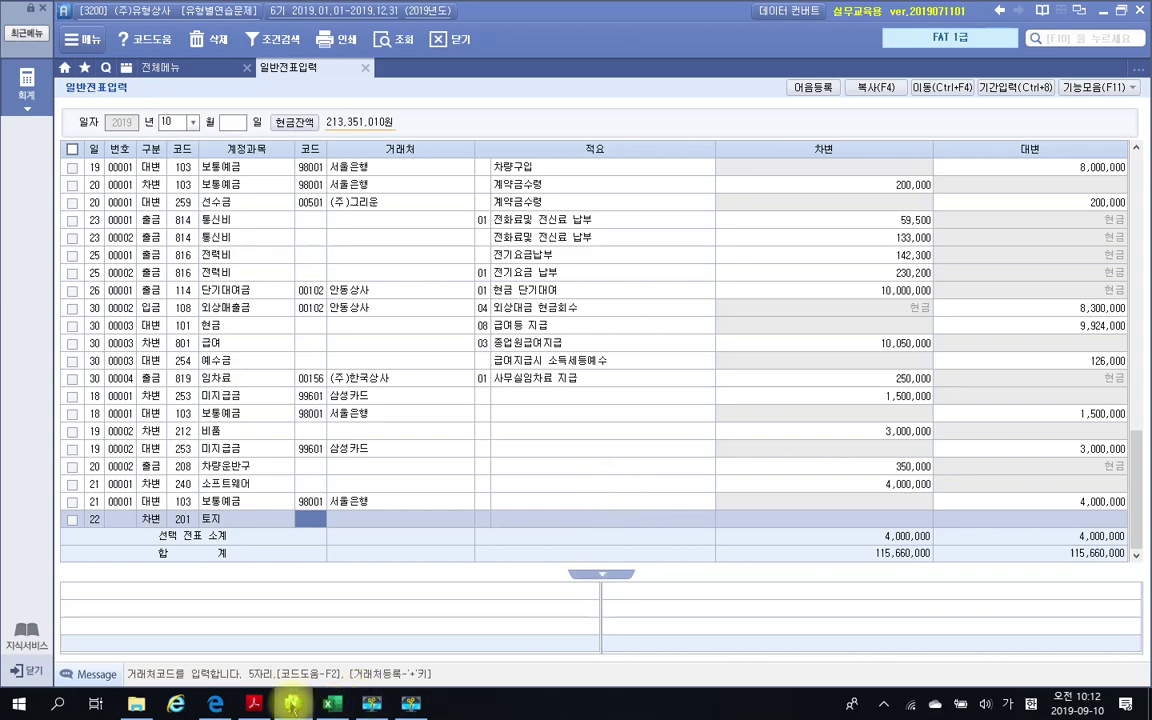
Recheck exercise 22 in the PDF and enter 31,100,000 on the 토지 debit line in 더존 iPlus, without trading partner or description
mouse_move(292, 706)
click(253, 704)
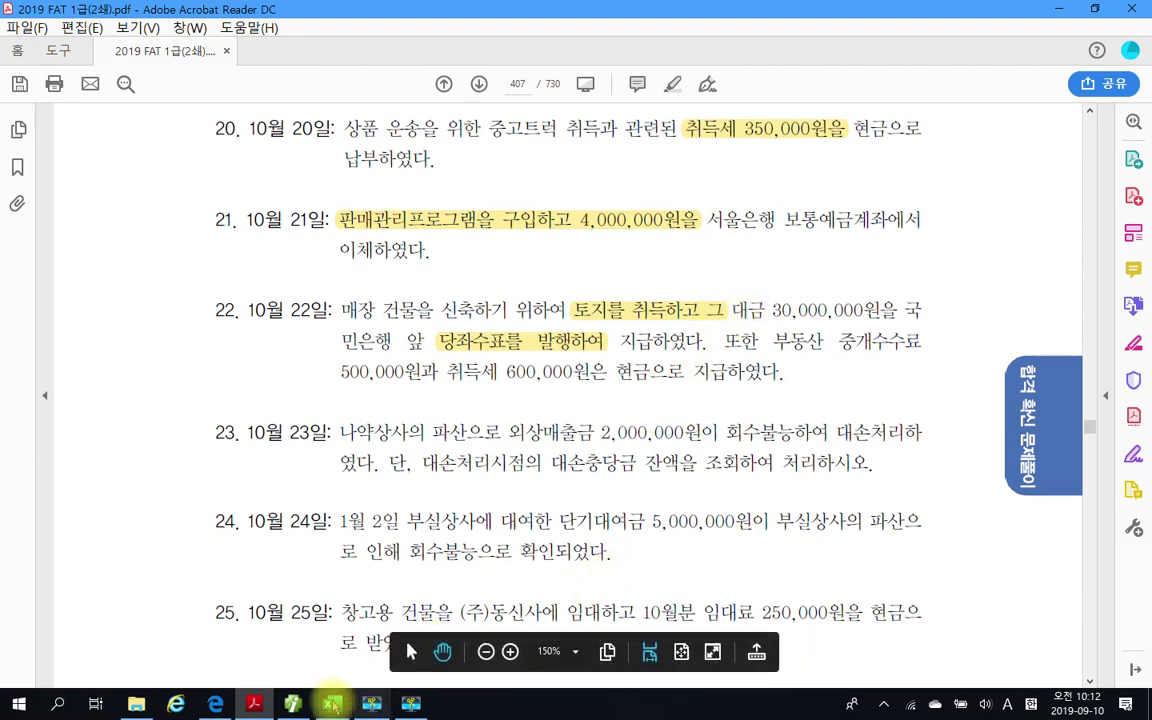
click(293, 704)
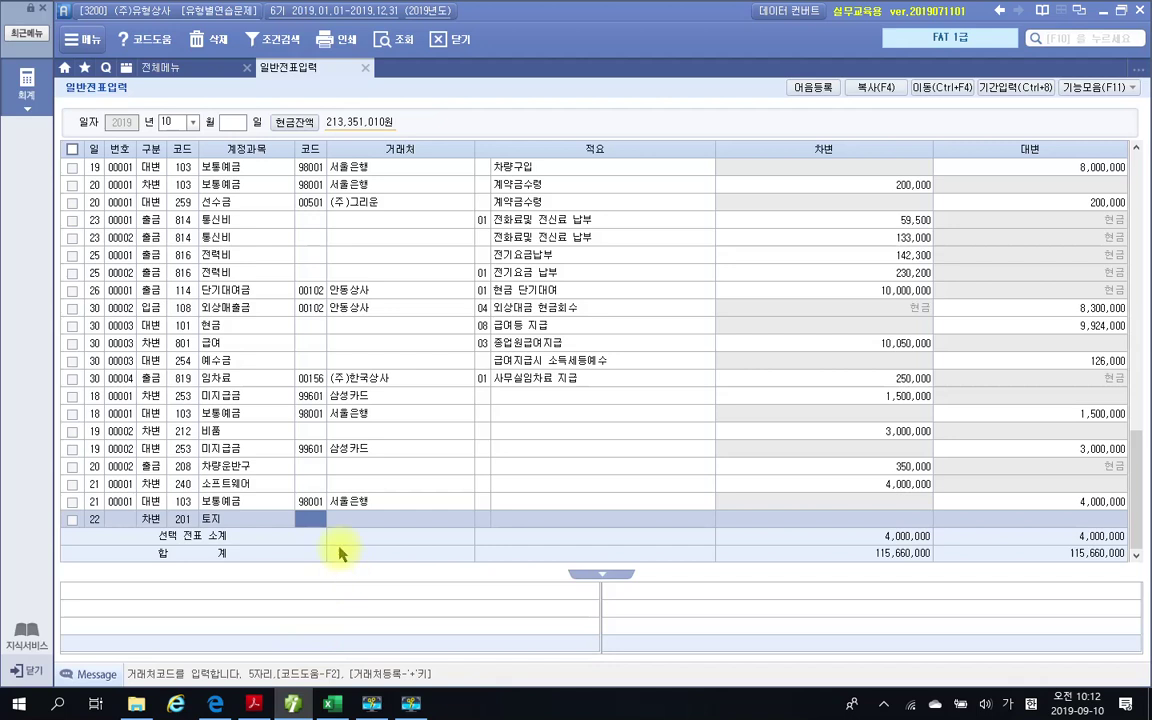
key(Return)
key(Return)
key(Return)
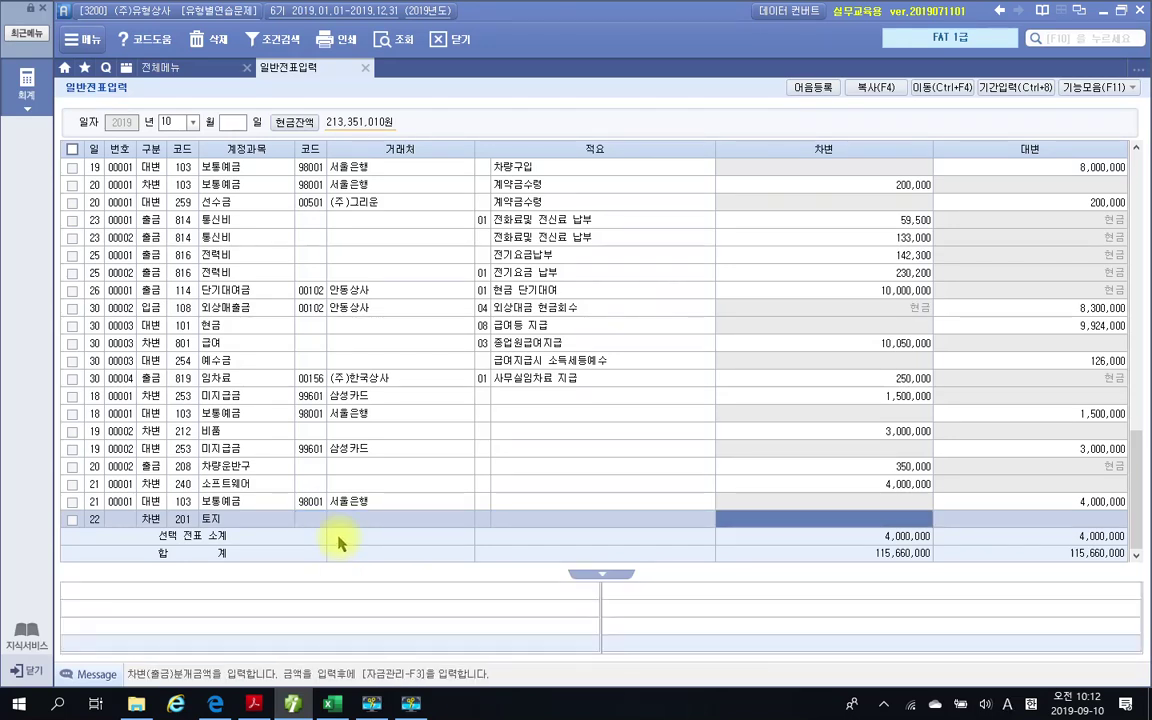
text(31,100)
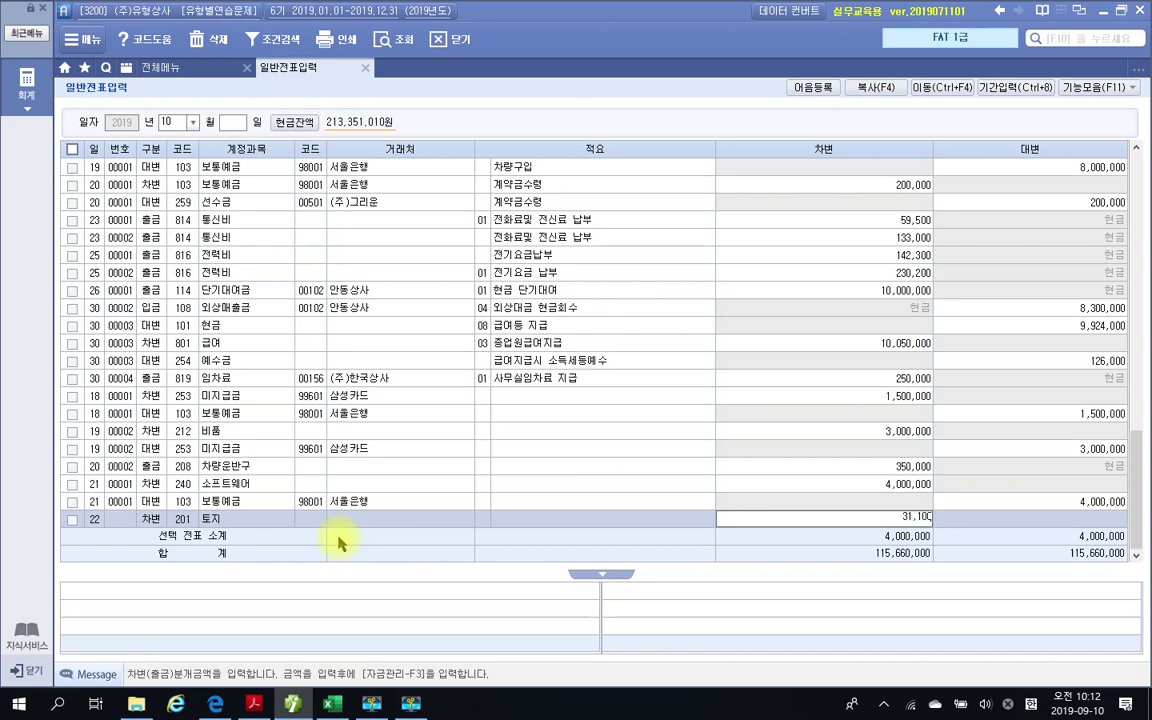
text(,000)
key(Return)
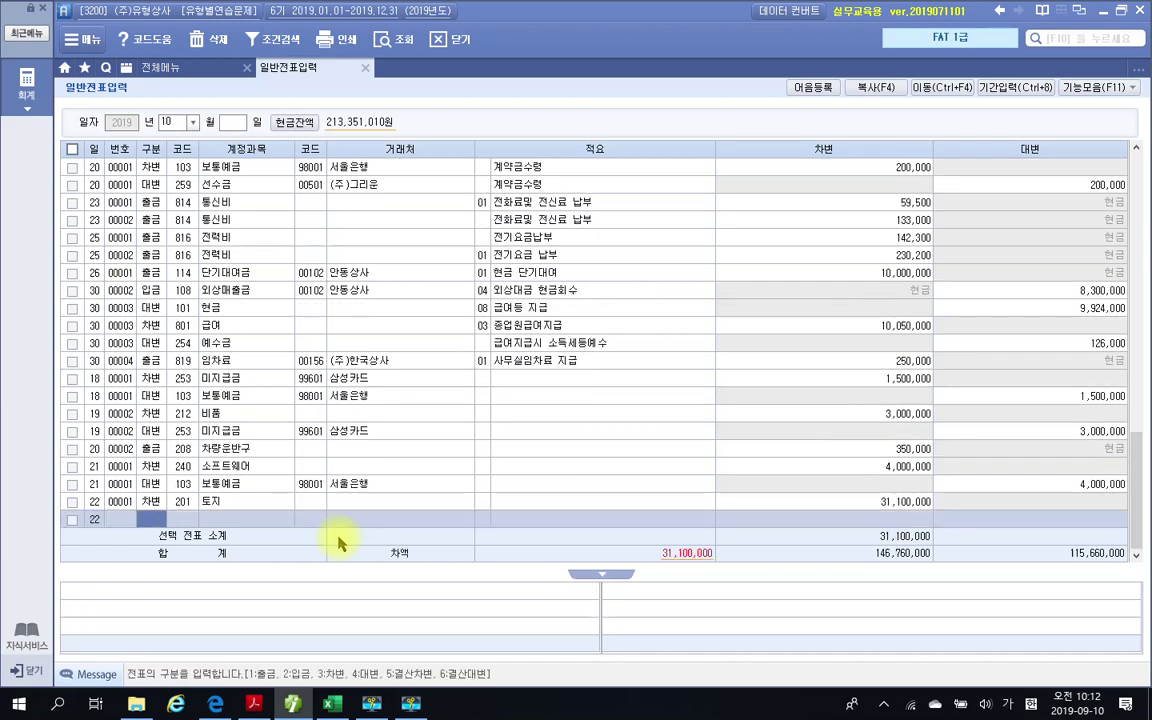
Add the October 22 credit line for account 102 당좌예금 with trading partner 98000 국민은행 and amount 30,000,000
text(4)
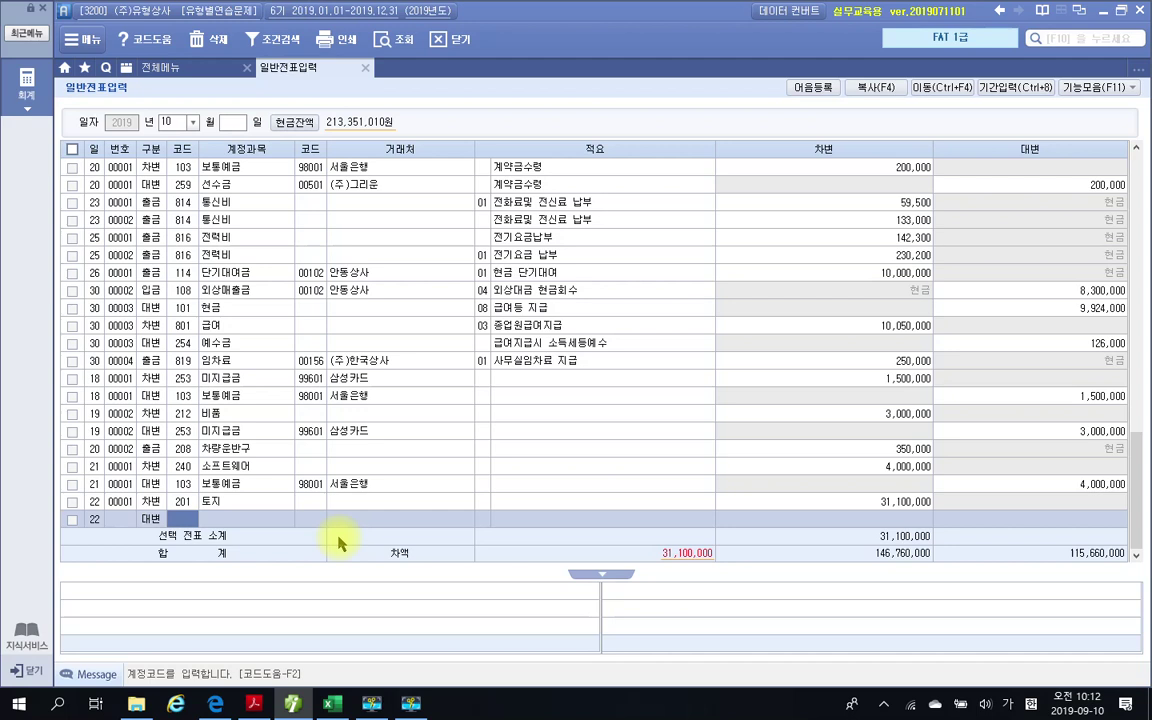
text(103)
key(Return)
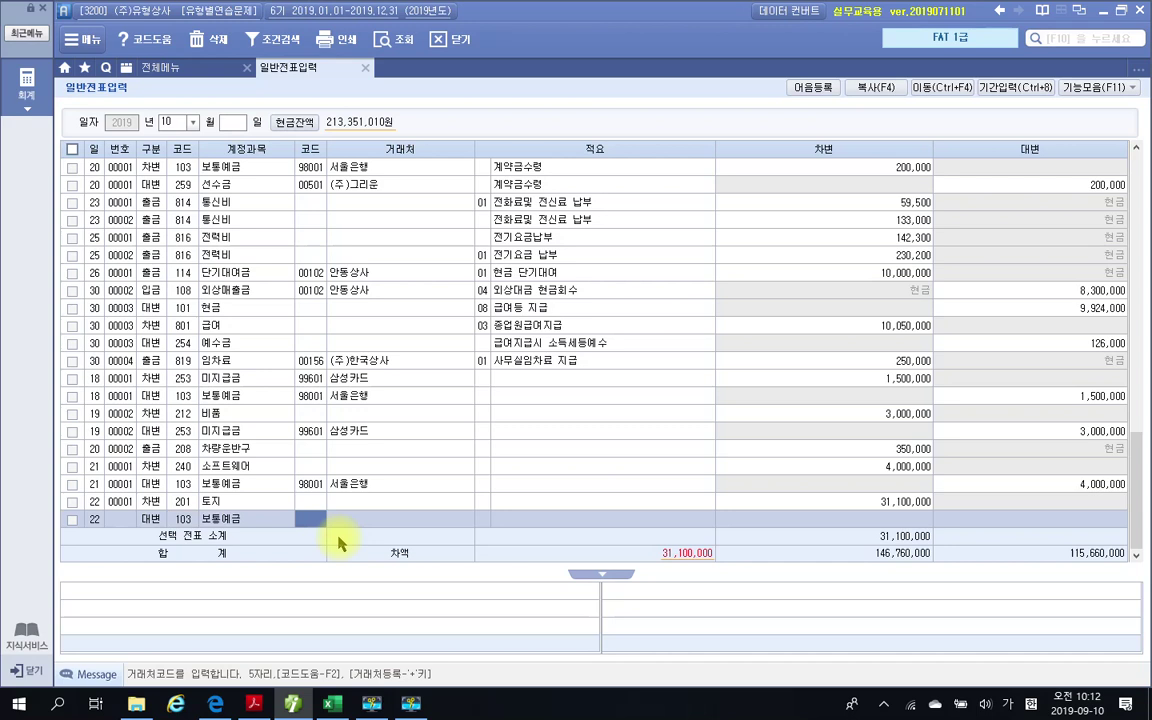
key(shift+Tab)
text(102)
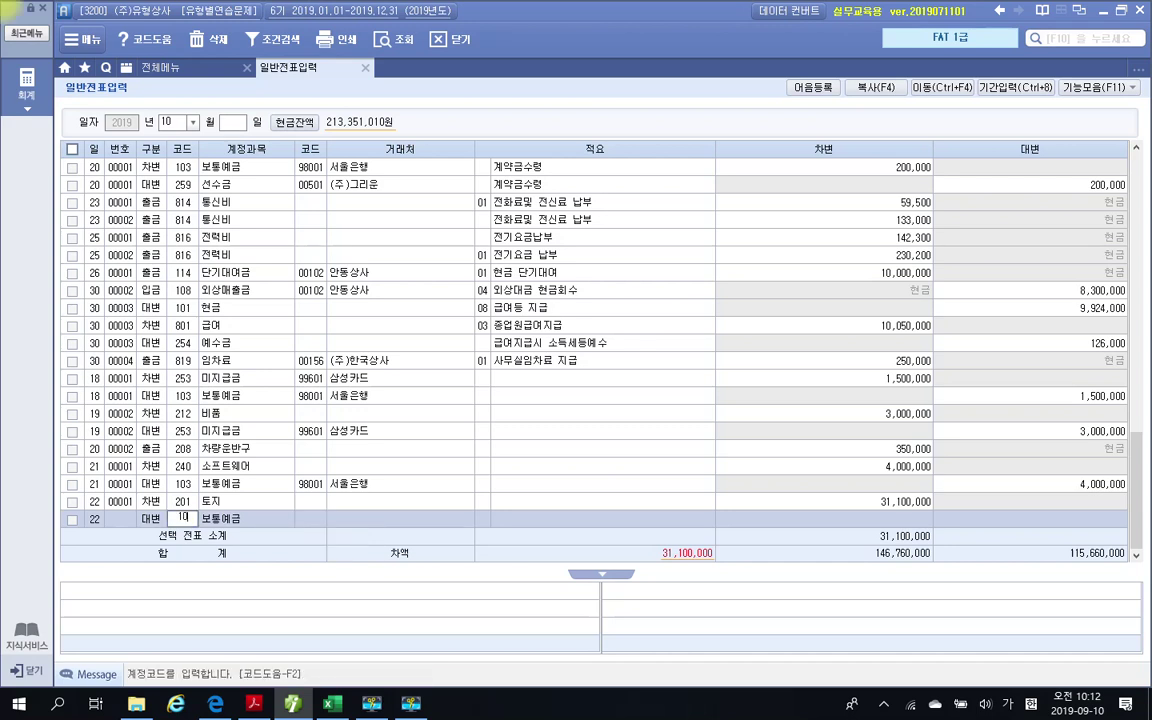
key(Return)
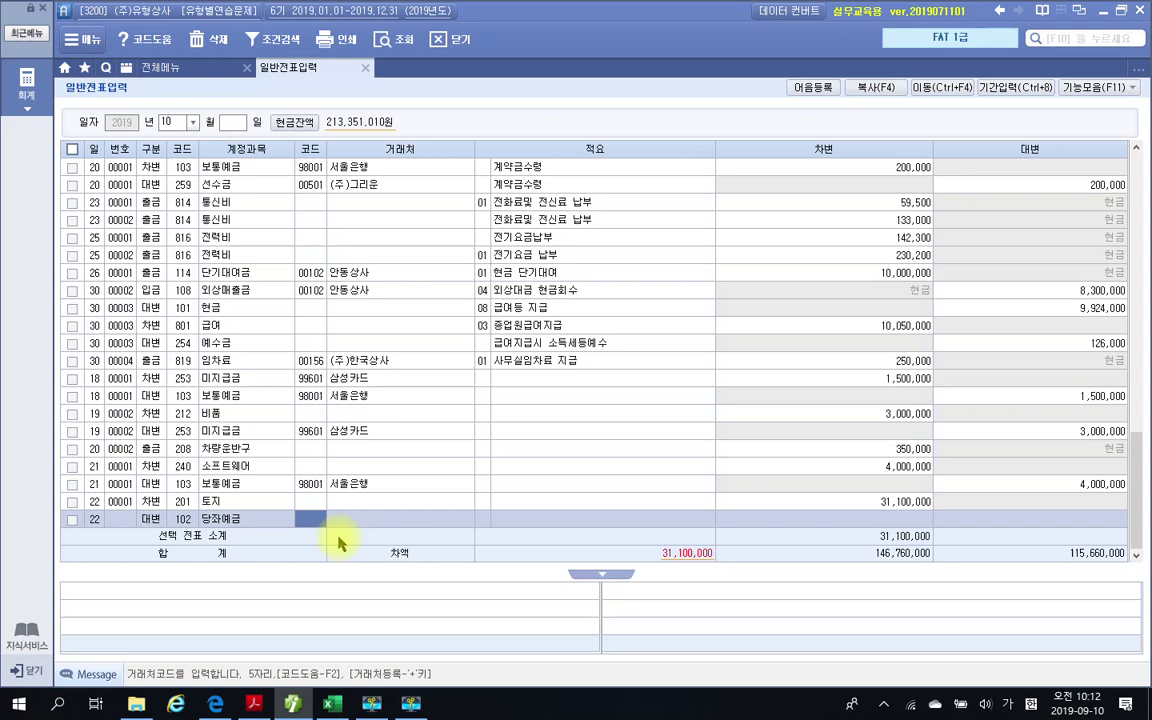
text(98000)
key(Return)
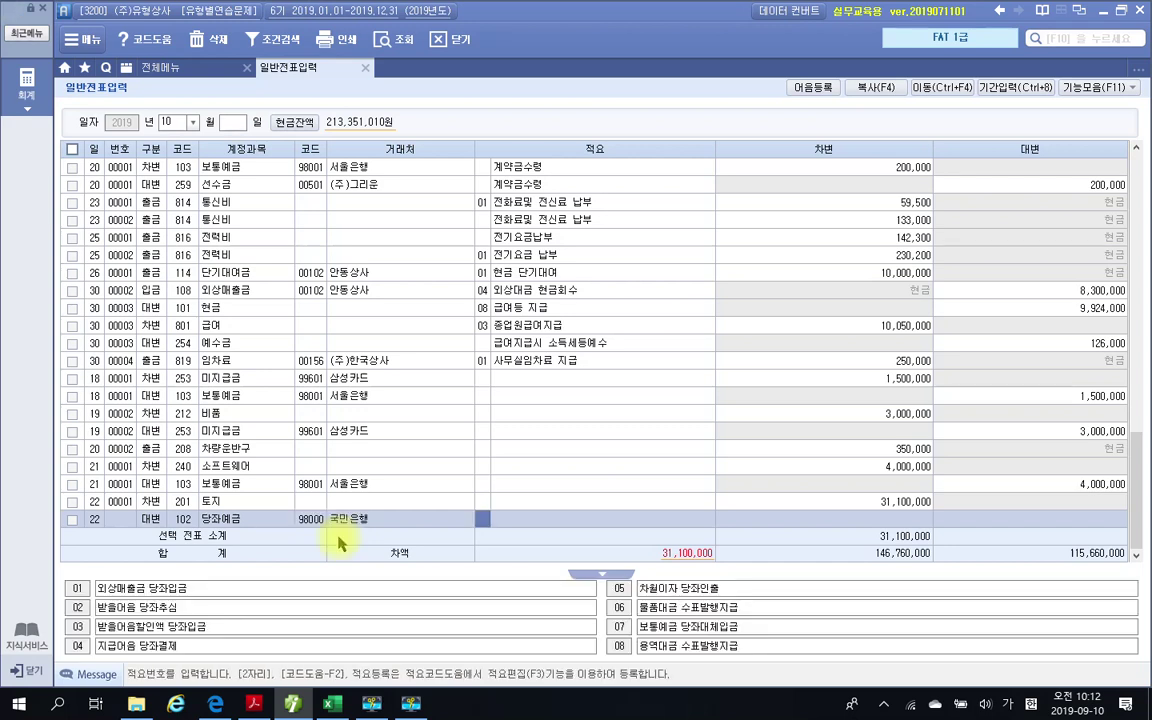
key(Return)
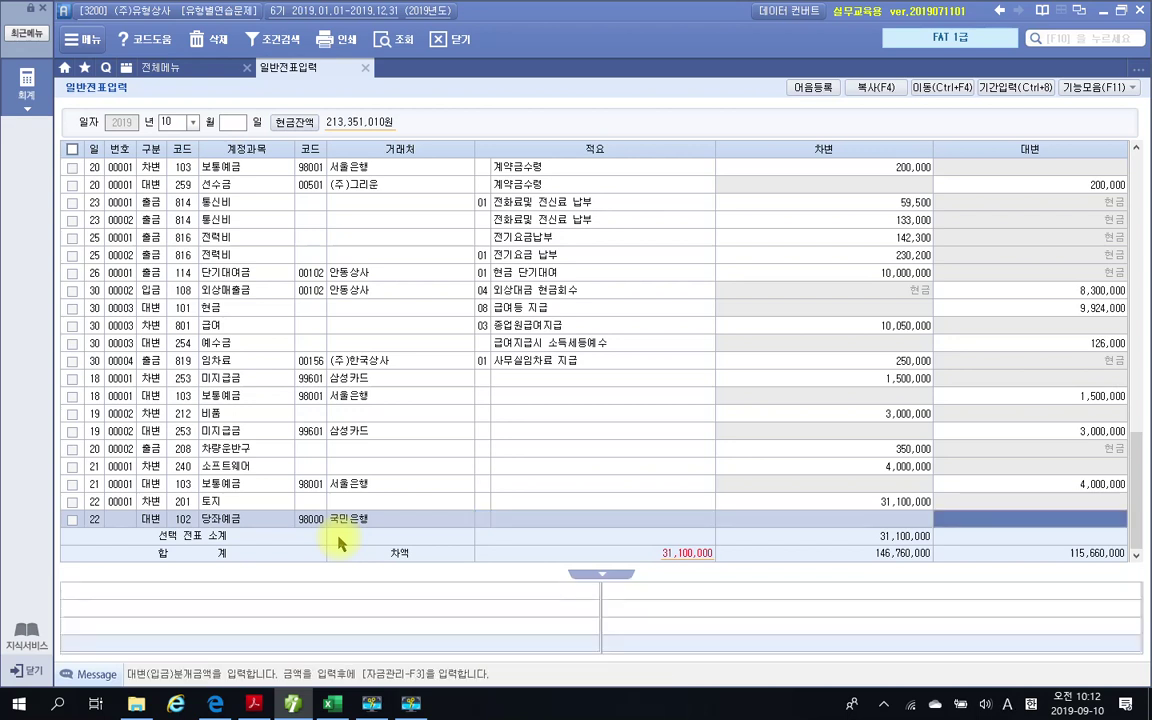
text(30000000)
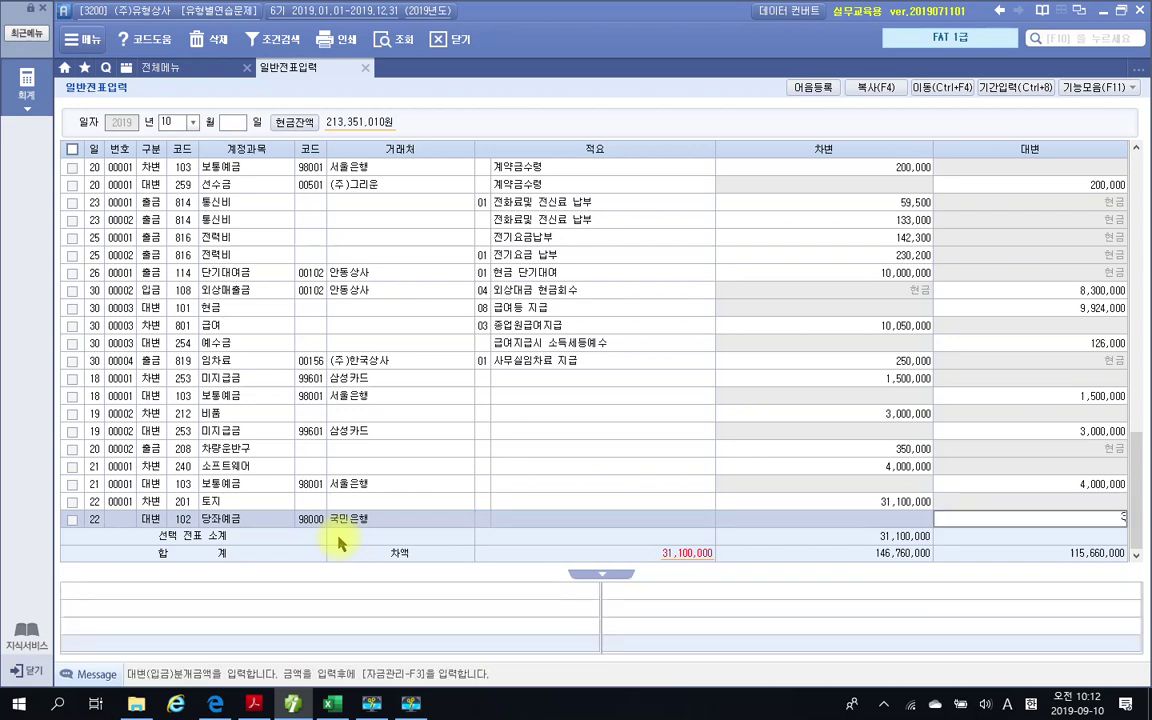
key(Return)
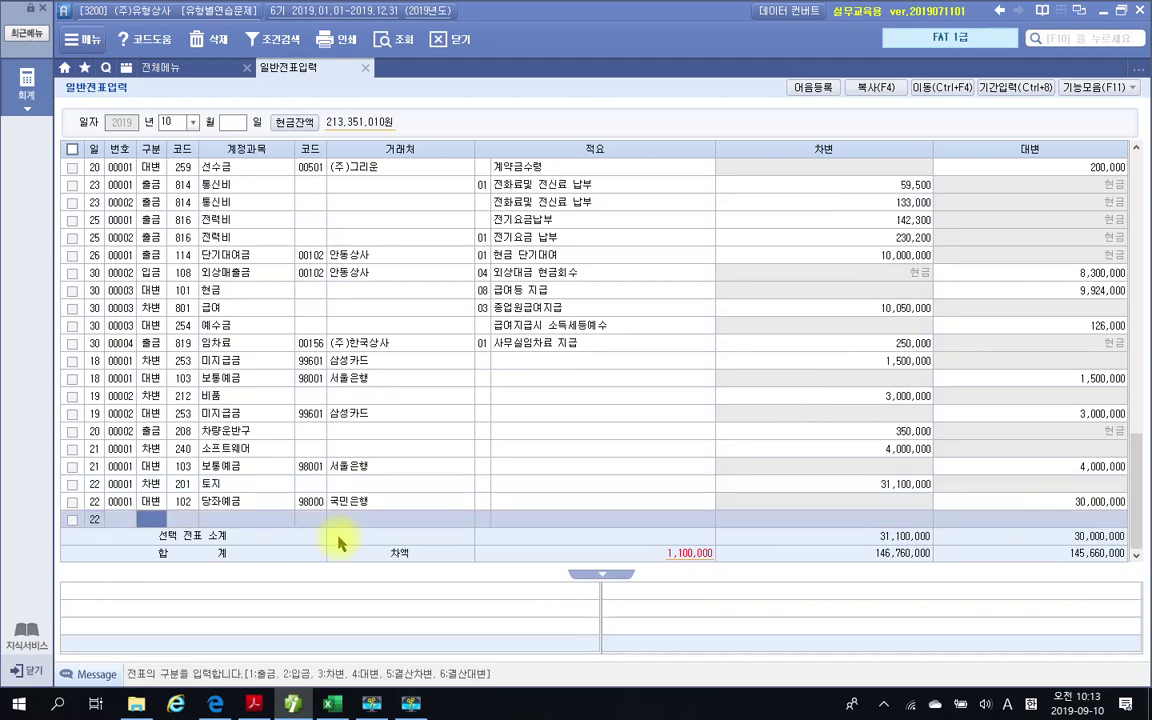
Add the October 22 credit line for account 101 현금 with amount 1,100,000, without trading partner or description, and review the voucher's entries
text(4)
key(Return)
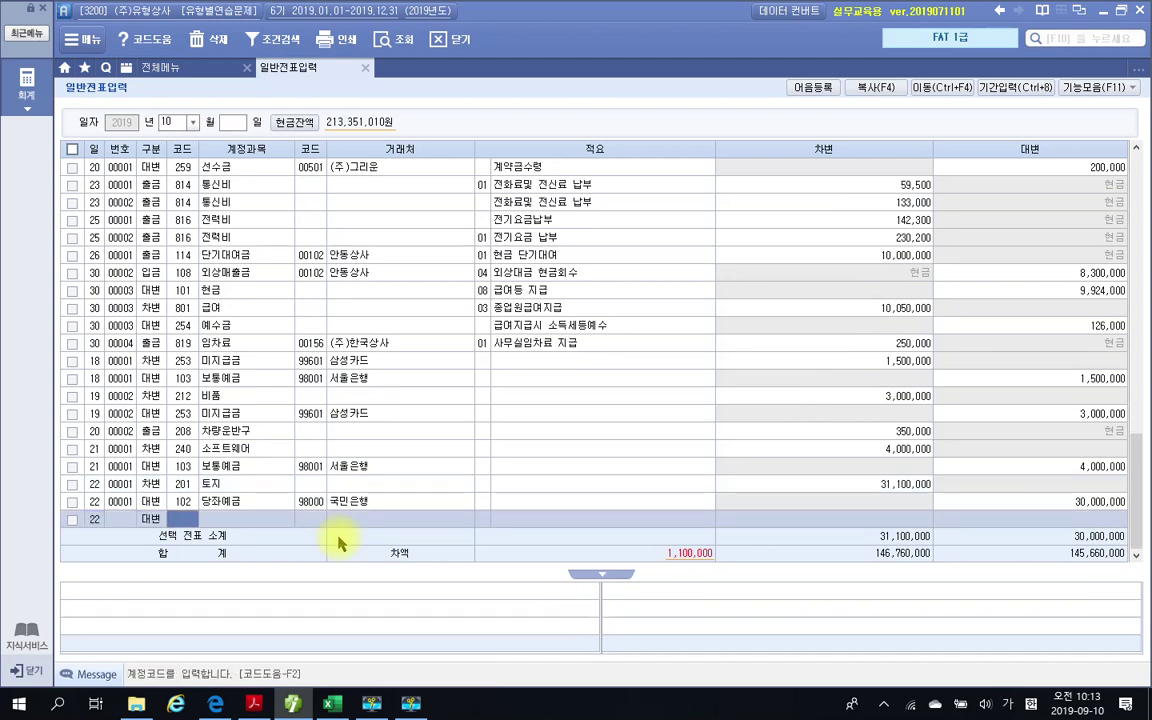
text(101)
key(Return)
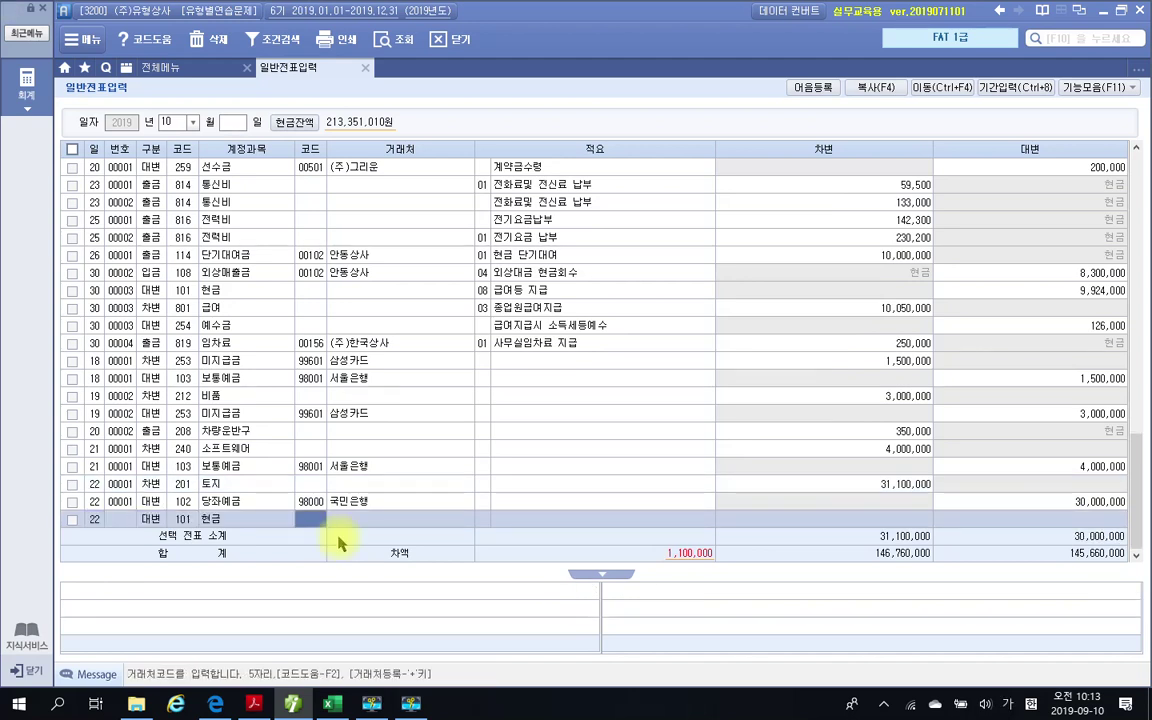
key(Return)
key(Return)
key(Return)
key(Return)
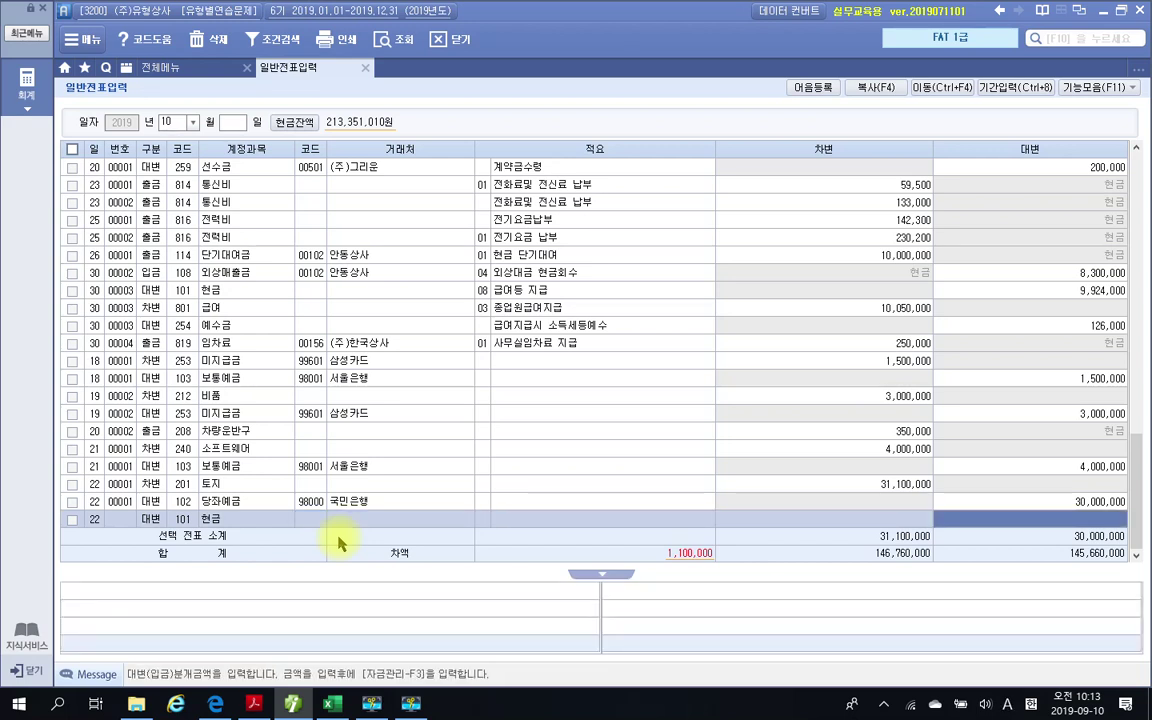
text(1,100,)
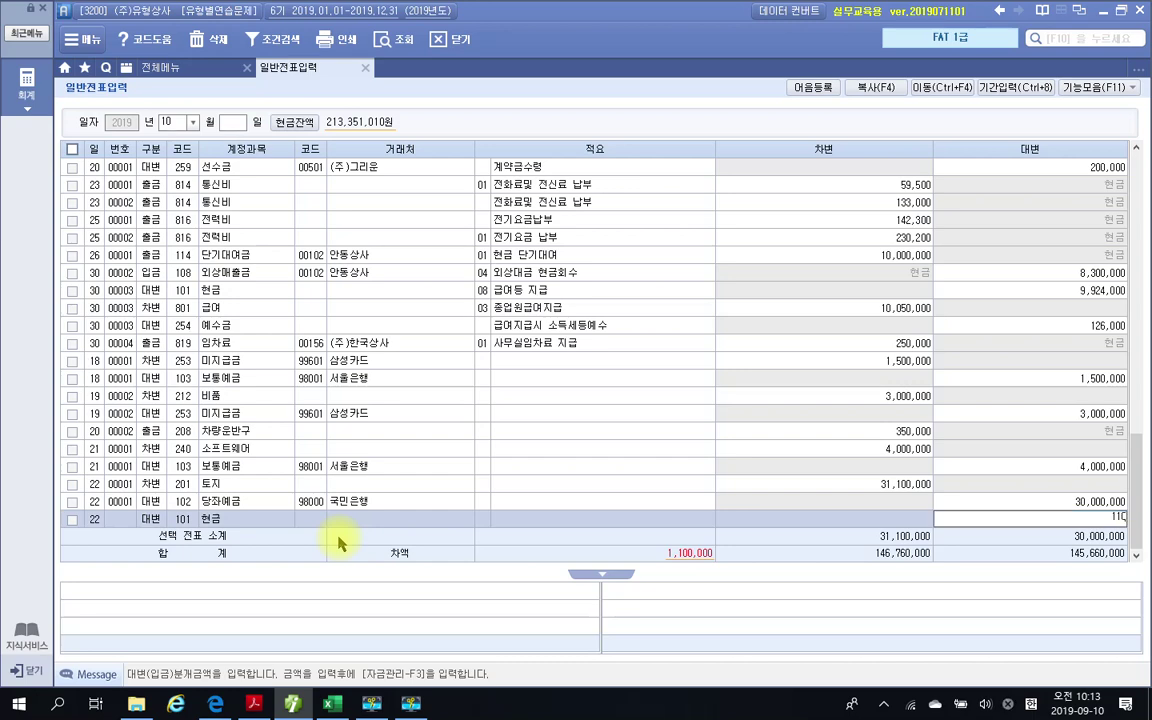
text(000)
key(Return)
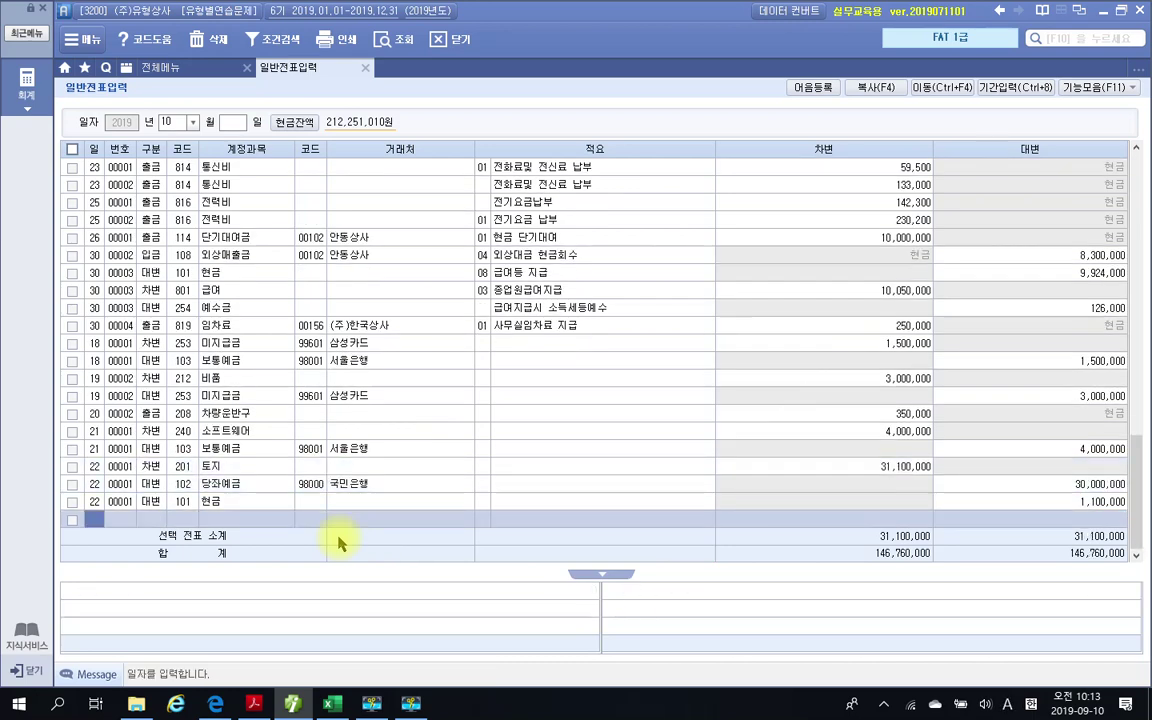
key(Up)
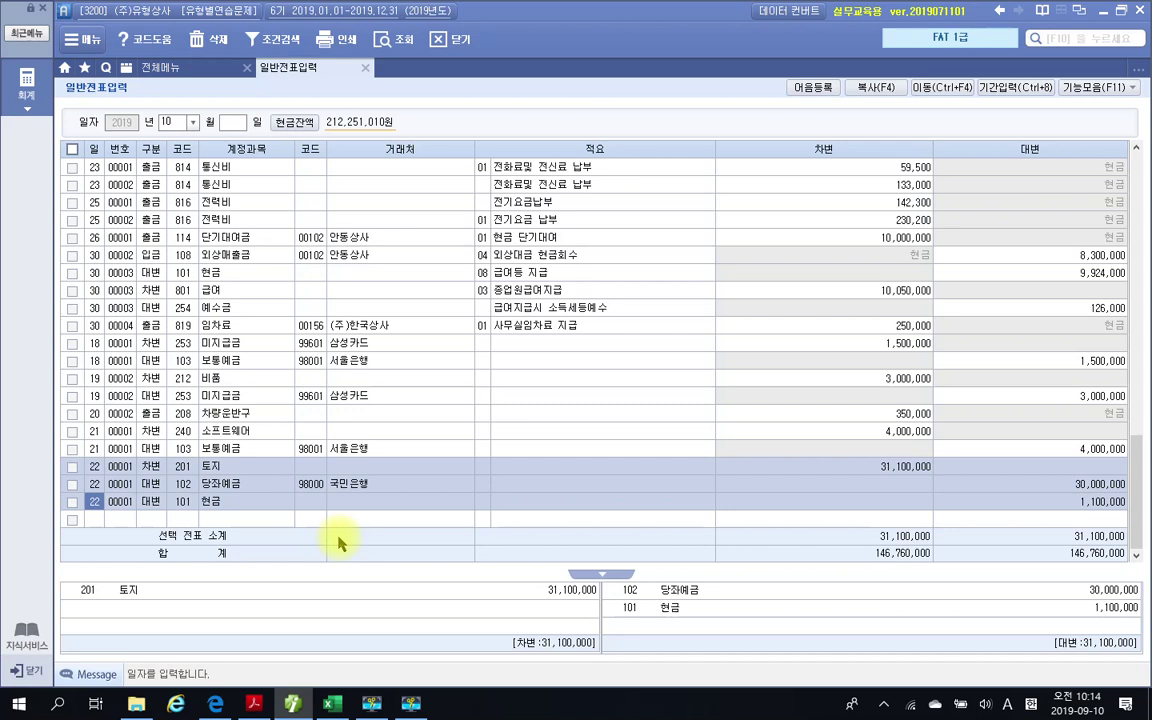
Switch to the exercise PDF in Adobe Acrobat Reader and examine exercise 23, temporarily marking its date and the 대손충당금 잔액 조회 instruction
click(277, 708)
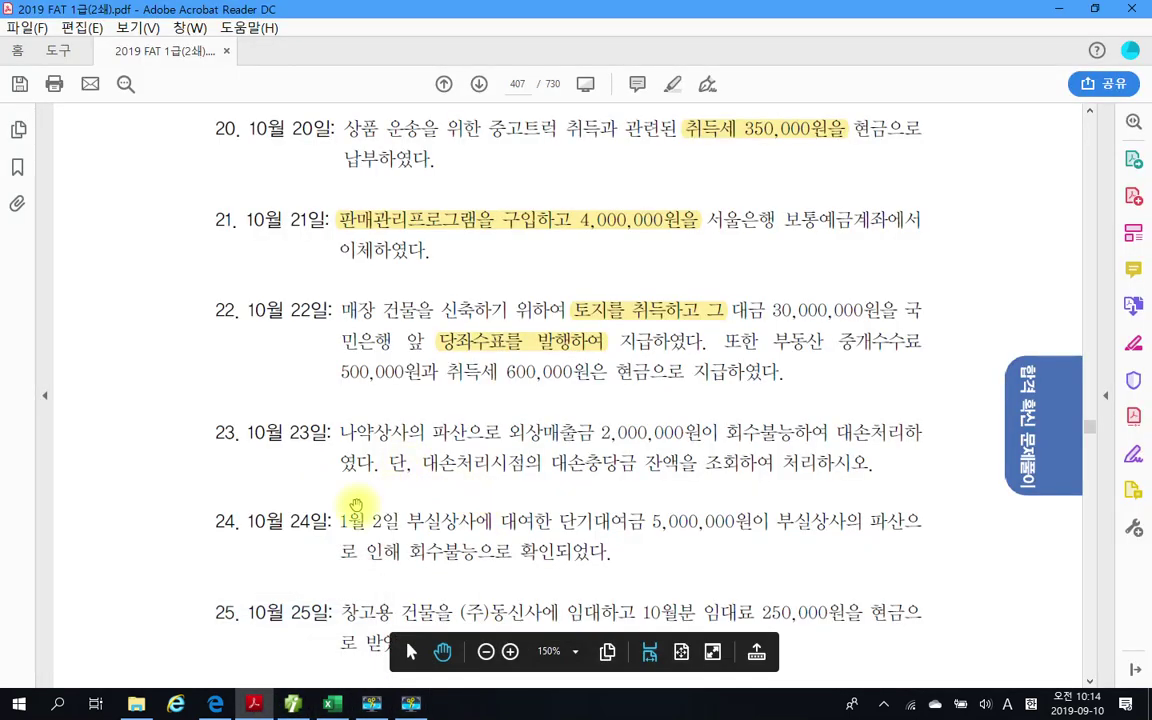
scroll(343, 520, down, 3)
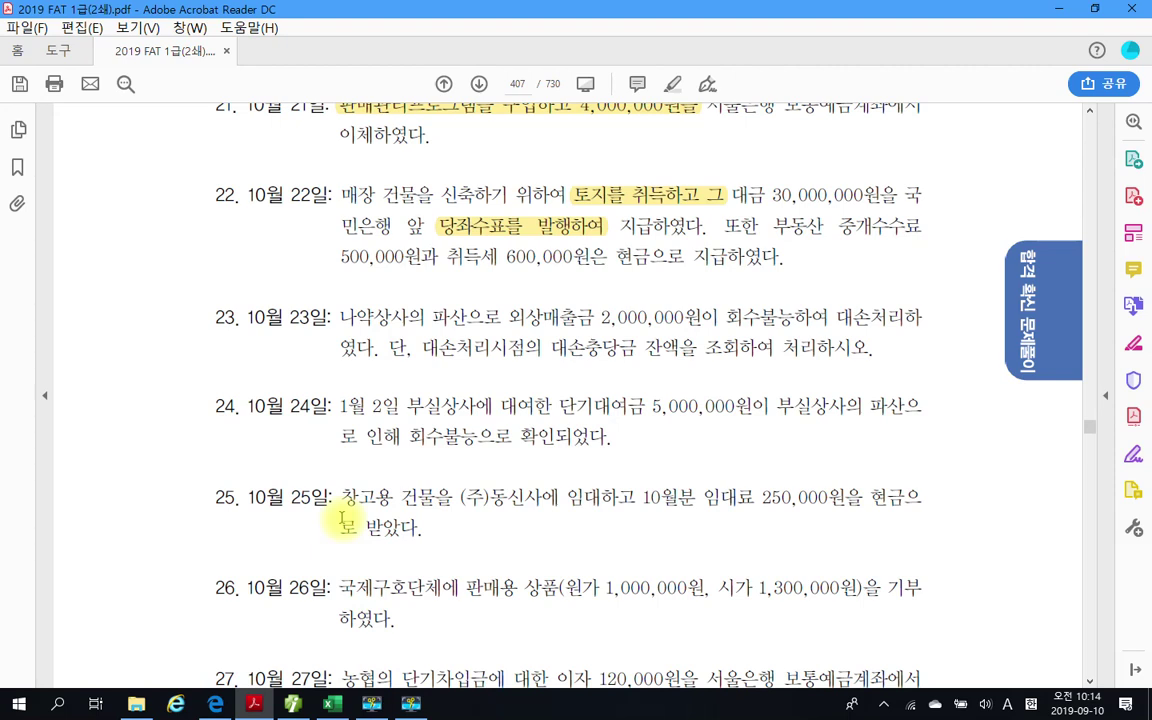
mouse_move(730, 320)
mouse_down()
mouse_move(660, 362)
mouse_move(735, 387)
mouse_up()
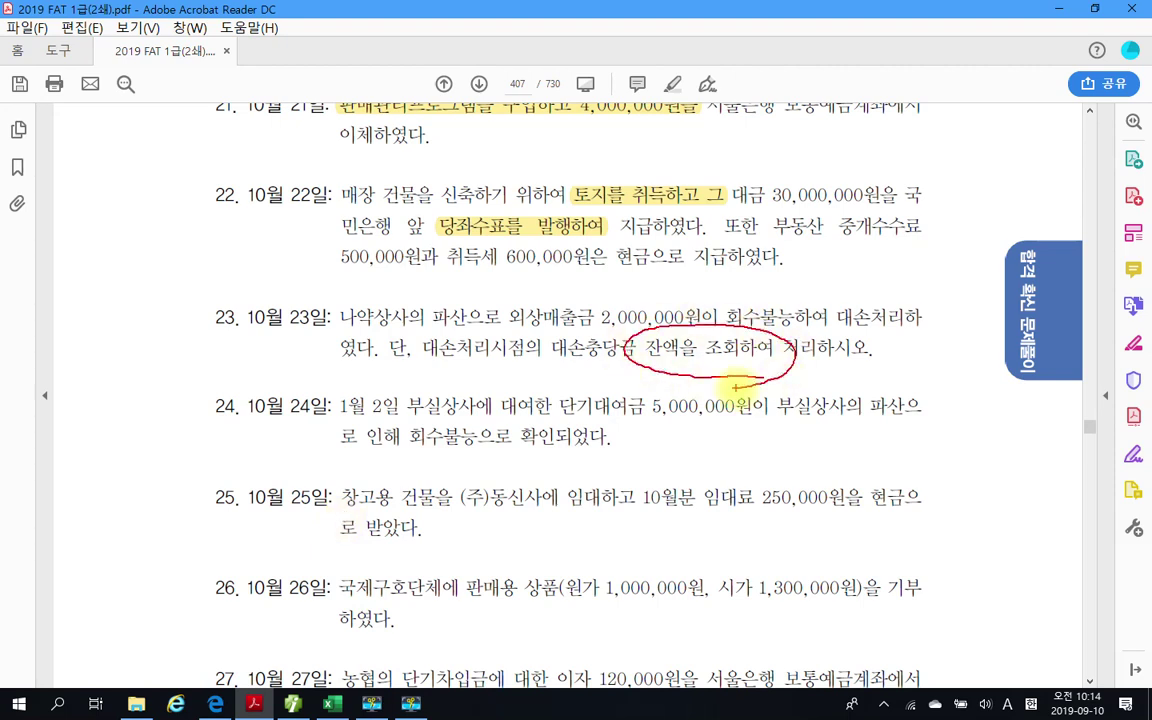
drag(412, 372, 640, 374)
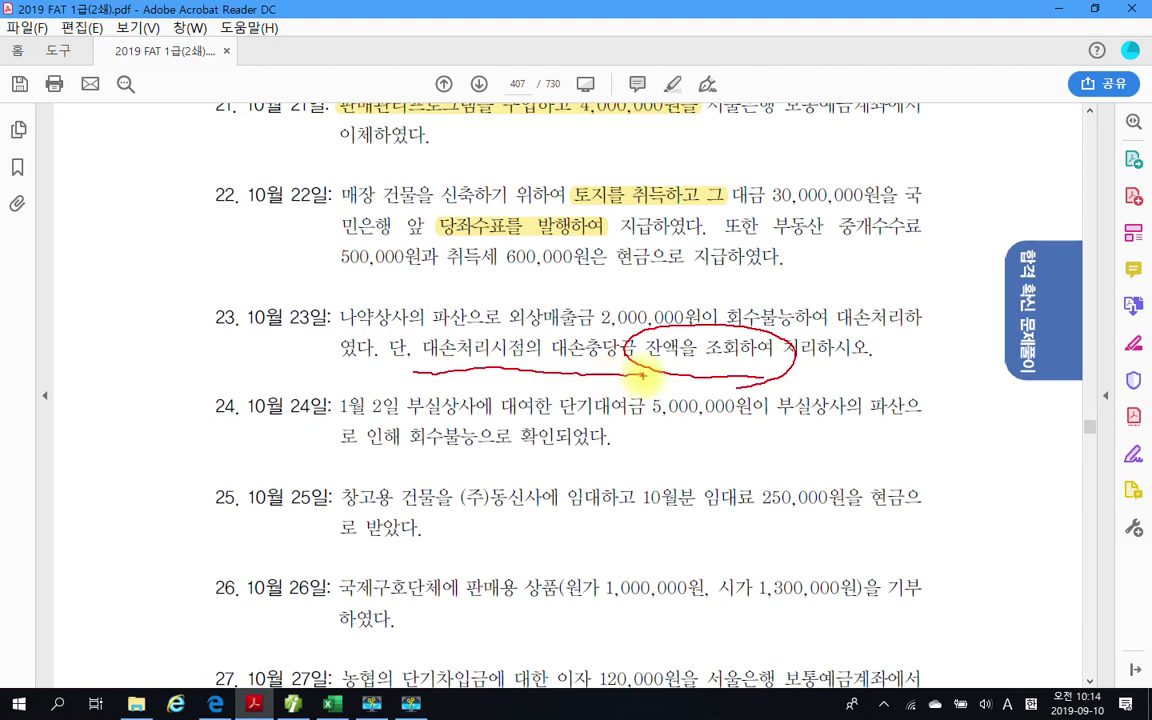
mouse_move(895, 318)
mouse_down()
mouse_move(941, 360)
mouse_move(915, 390)
mouse_move(948, 344)
mouse_move(956, 350)
mouse_move(952, 405)
mouse_move(972, 345)
mouse_move(995, 415)
mouse_move(1030, 370)
mouse_move(1113, 380)
mouse_up()
drag(231, 275, 328, 362)
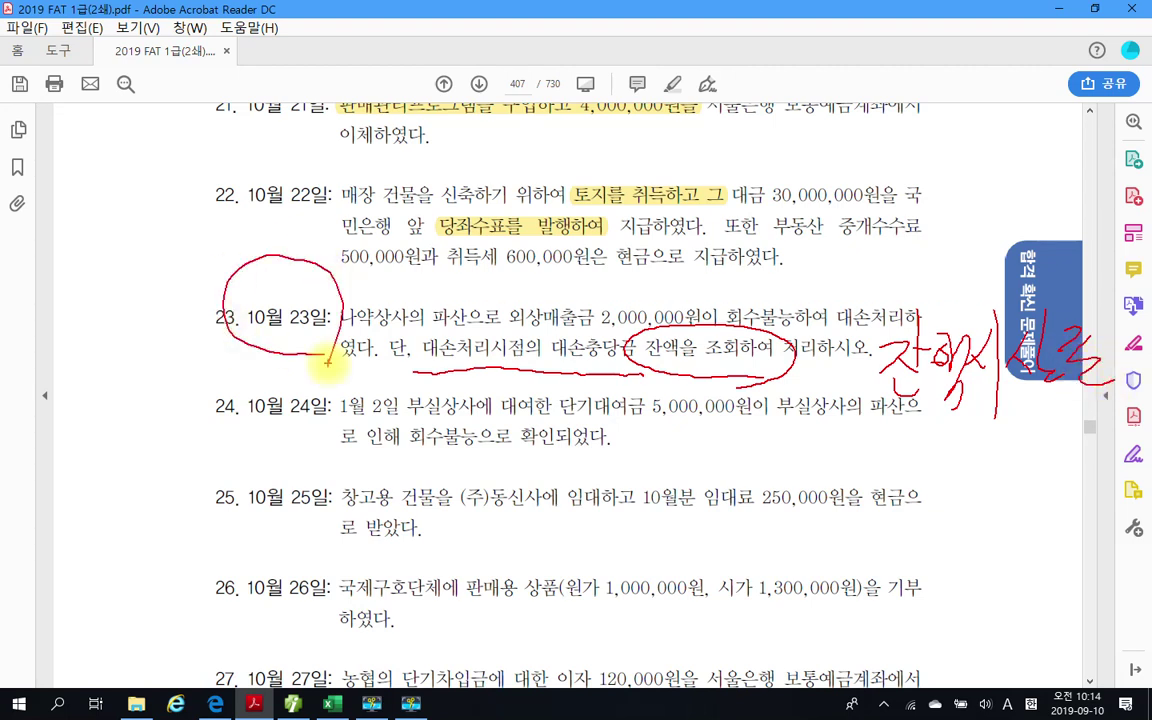
key(Escape)
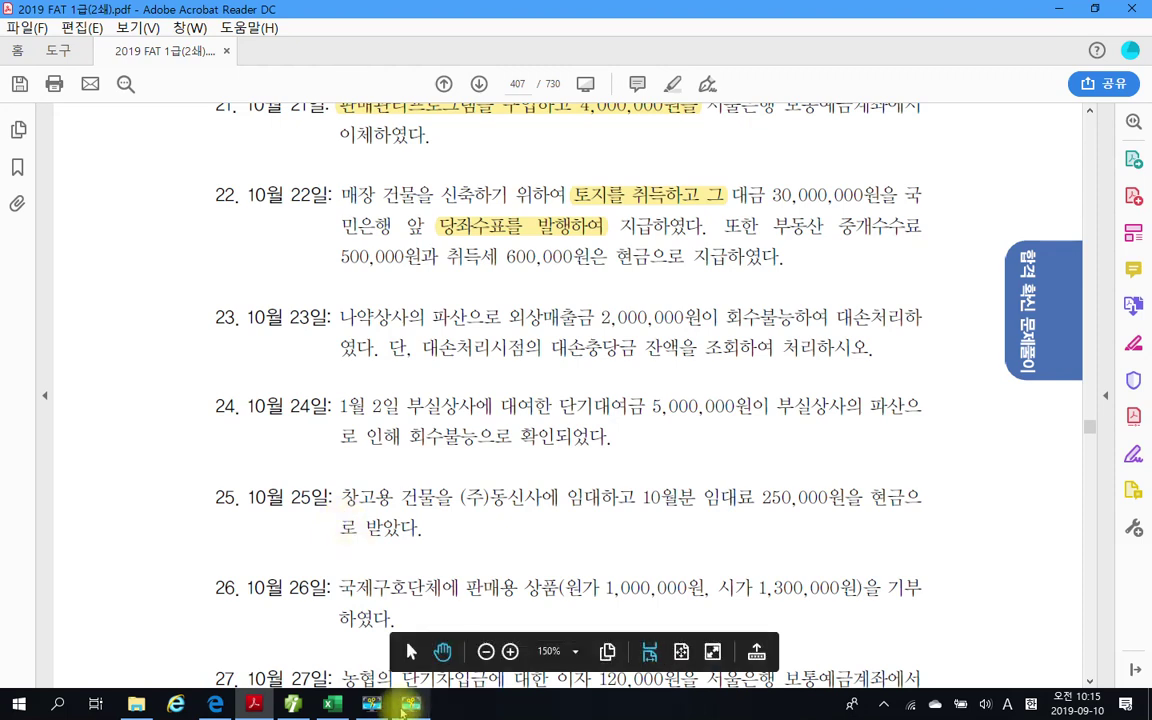
Switch to 더존 iPlus and open the 합계잔액시산표 for October 23
click(293, 705)
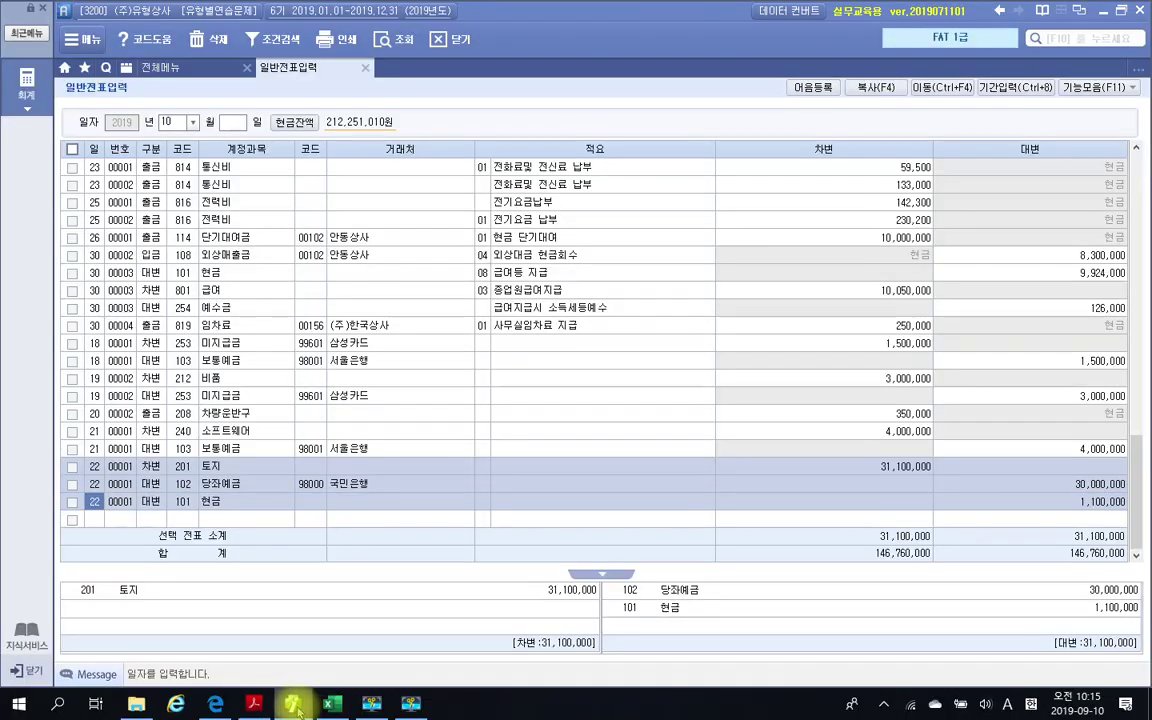
click(164, 70)
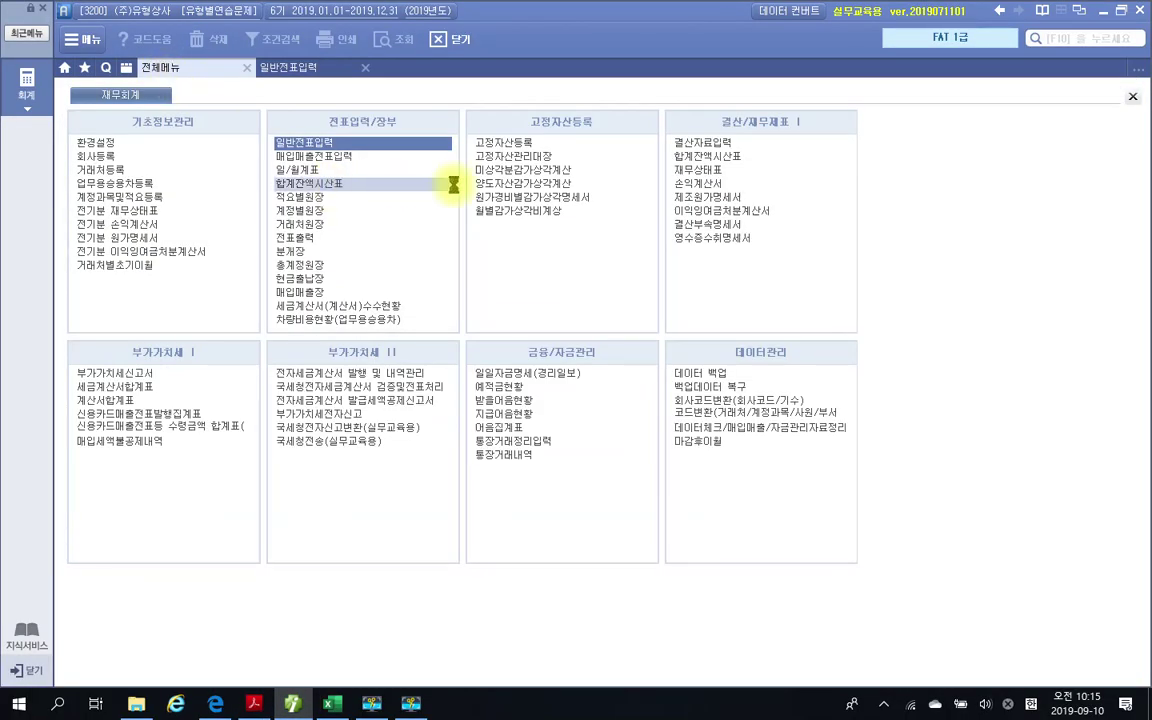
click(448, 183)
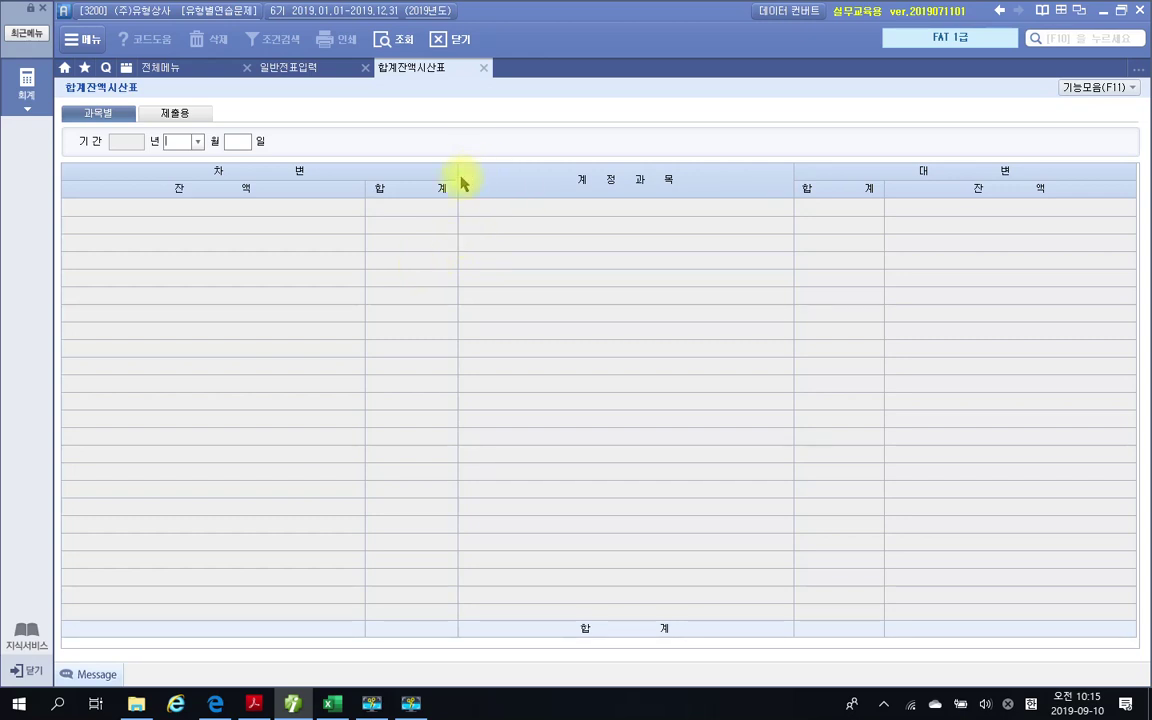
text(10)
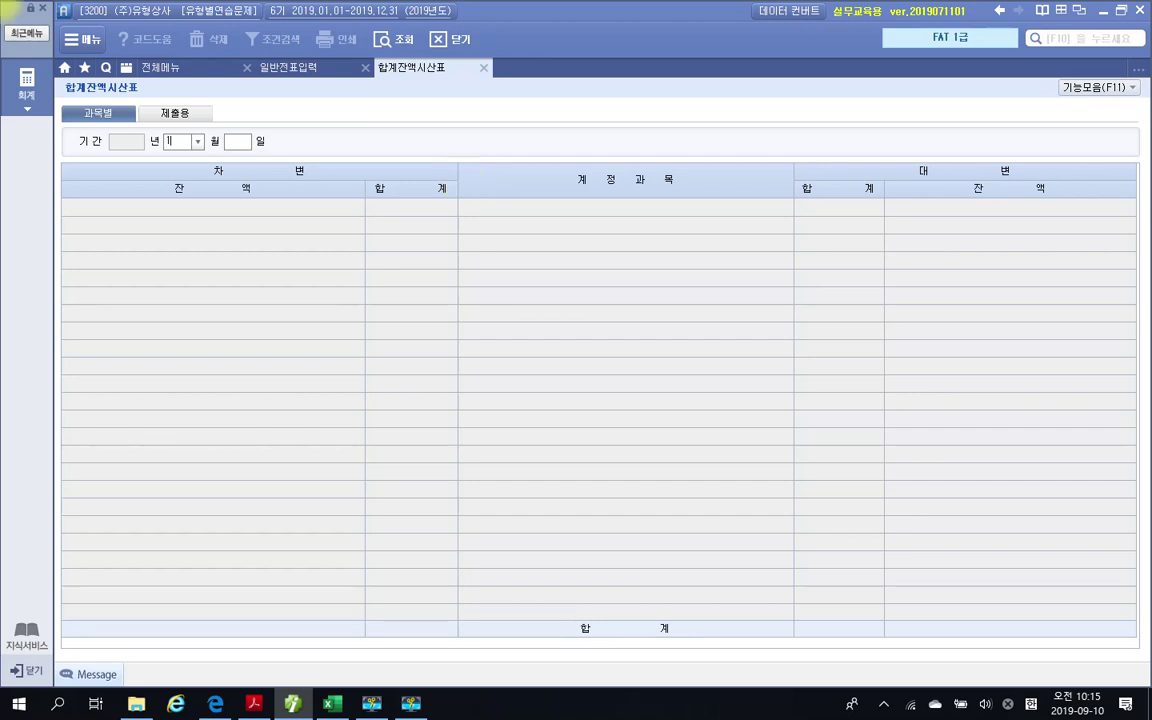
key(Return)
text(23)
key(Return)
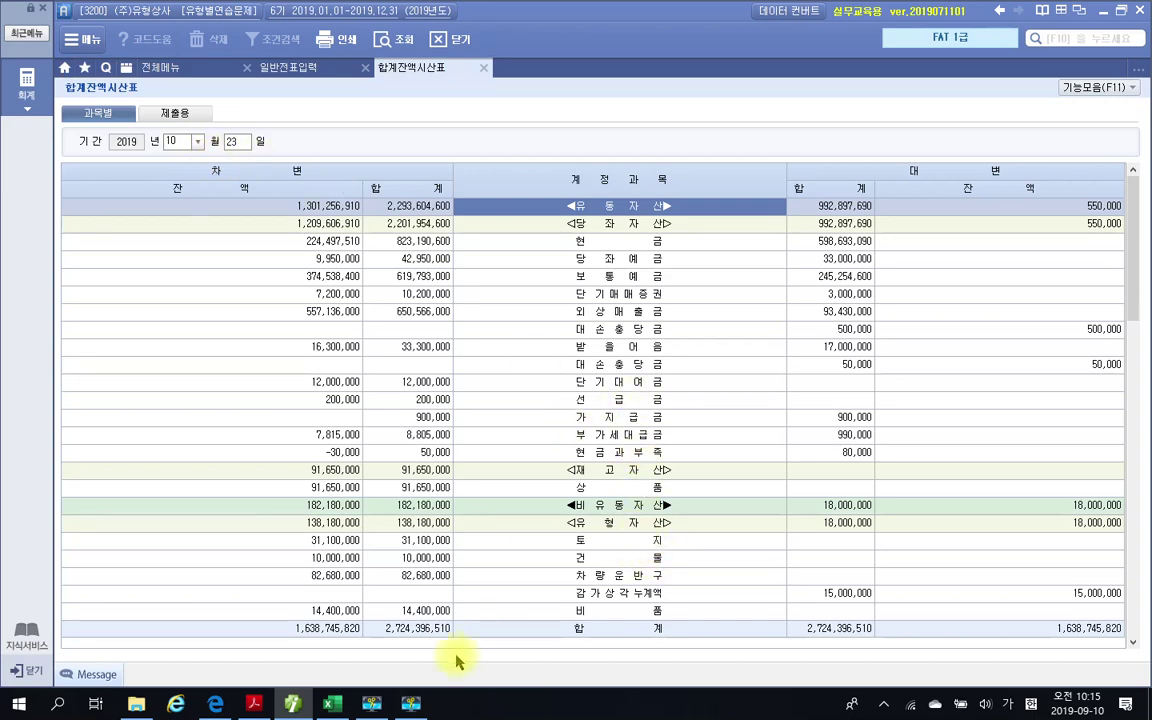
Recheck exercise 23 in the PDF and select the 대손충당금 row directly below 외상매출금 in the 더존 iPlus trial balance
click(253, 703)
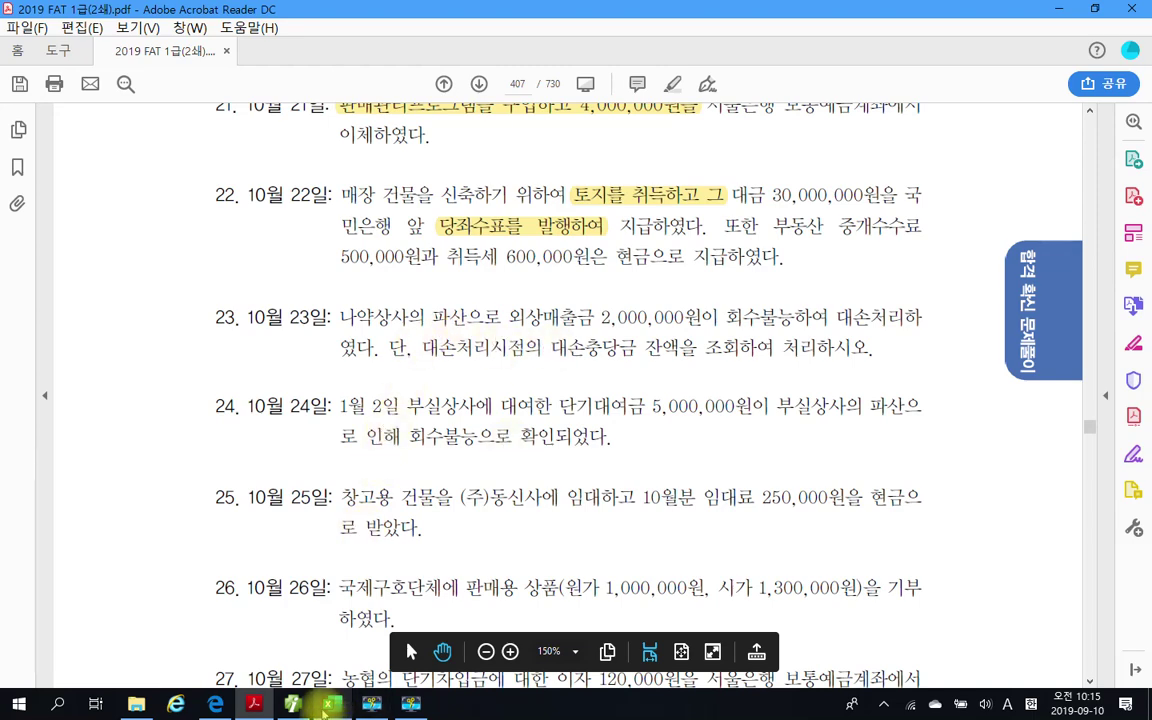
click(293, 704)
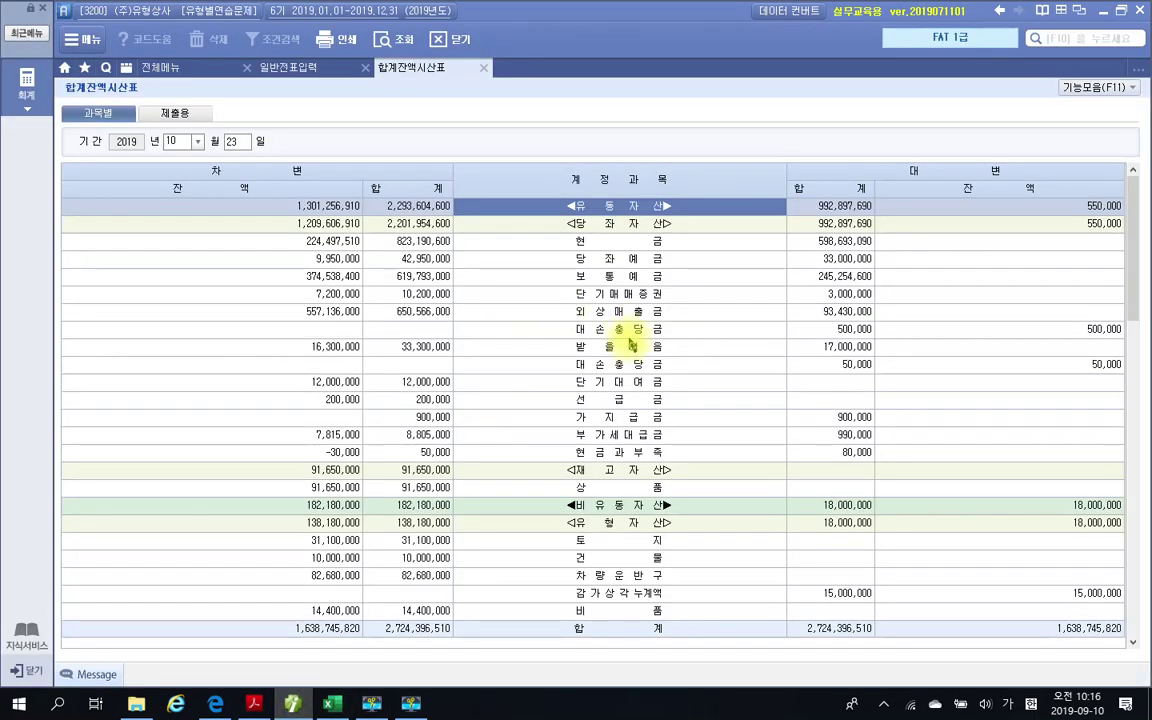
click(628, 311)
click(634, 330)
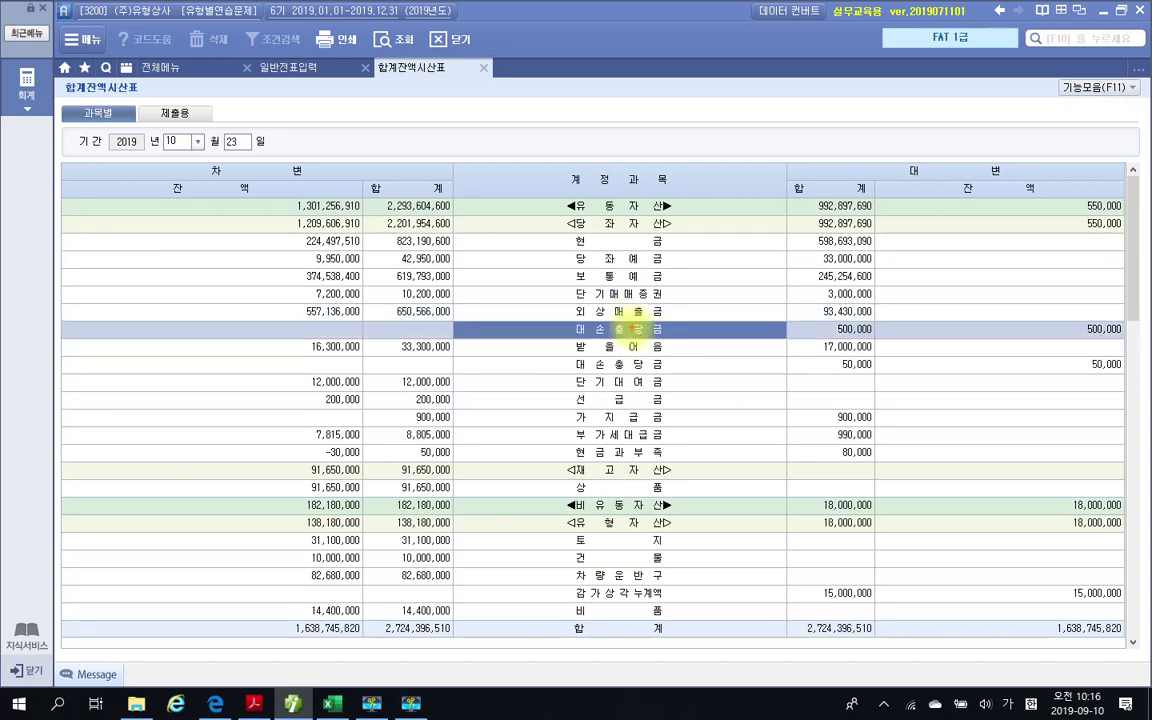
Examine the debit balance of 외상매출금 and the credit balance of its 대손충당금, marking both temporarily and clearing the marks
drag(1050, 170, 1054, 237)
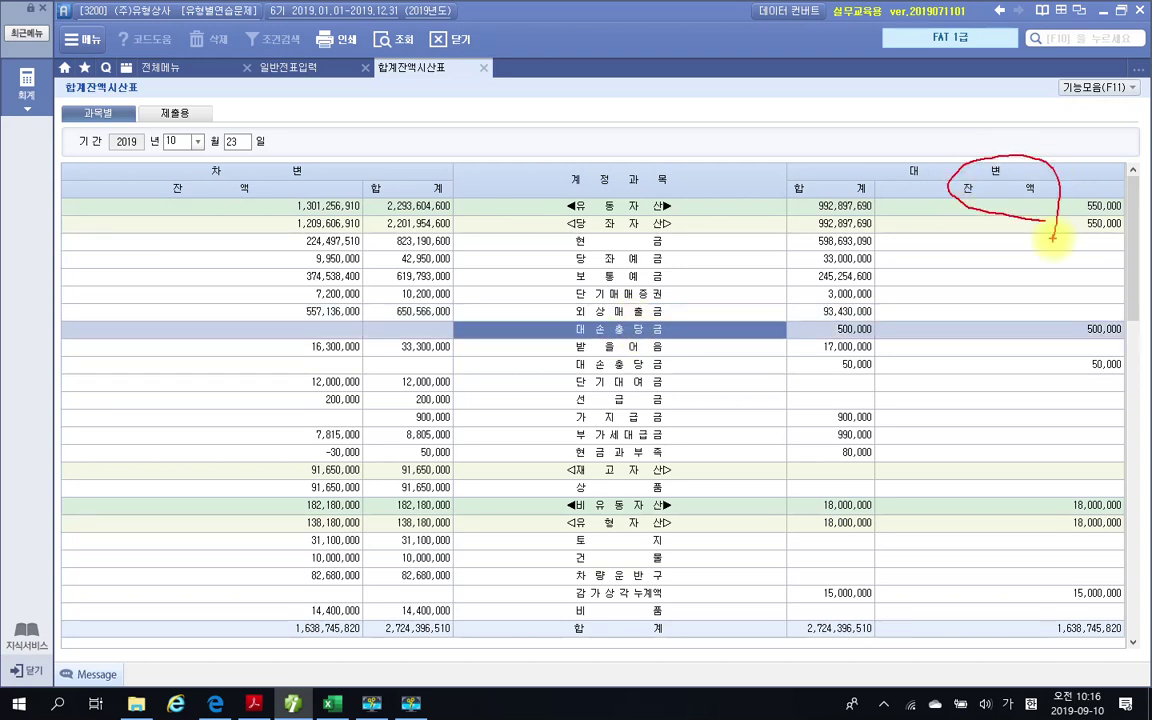
mouse_move(1130, 308)
mouse_down()
mouse_move(1140, 342)
mouse_move(1108, 348)
mouse_up()
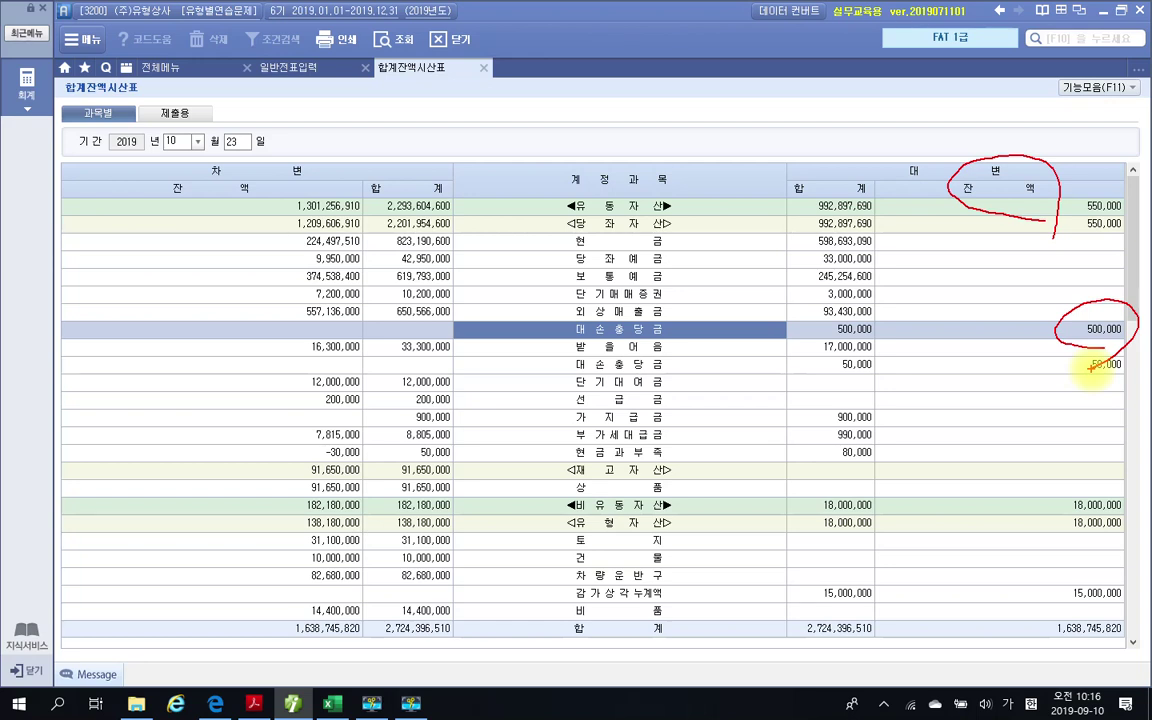
mouse_move(330, 292)
mouse_down()
mouse_move(290, 322)
mouse_move(352, 343)
mouse_up()
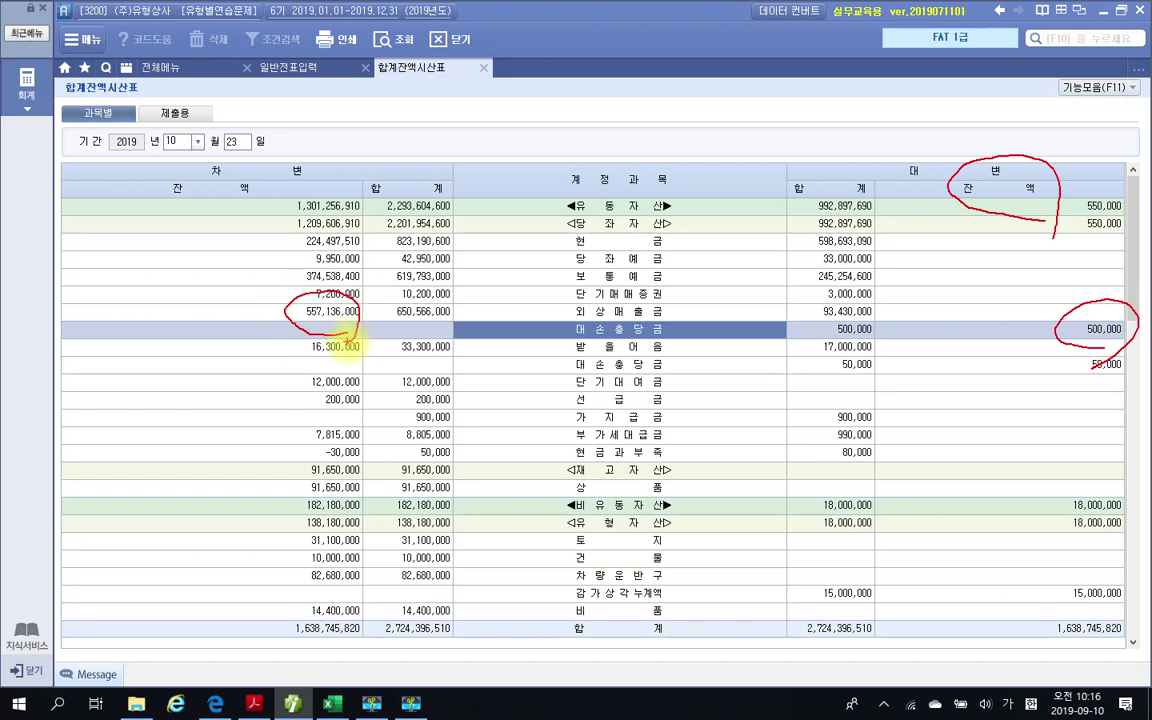
mouse_move(577, 340)
mouse_down()
mouse_move(959, 350)
mouse_move(1105, 334)
mouse_move(1127, 357)
mouse_up()
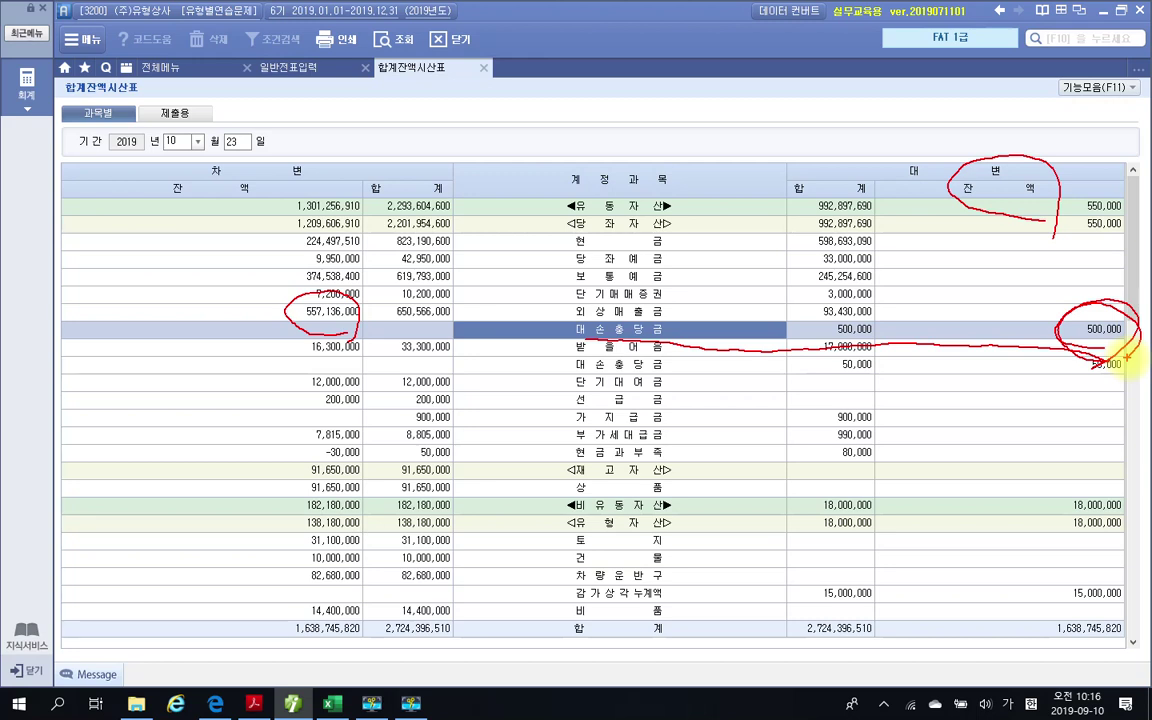
mouse_move(1125, 357)
mouse_down()
mouse_move(1105, 327)
mouse_move(1123, 350)
mouse_up()
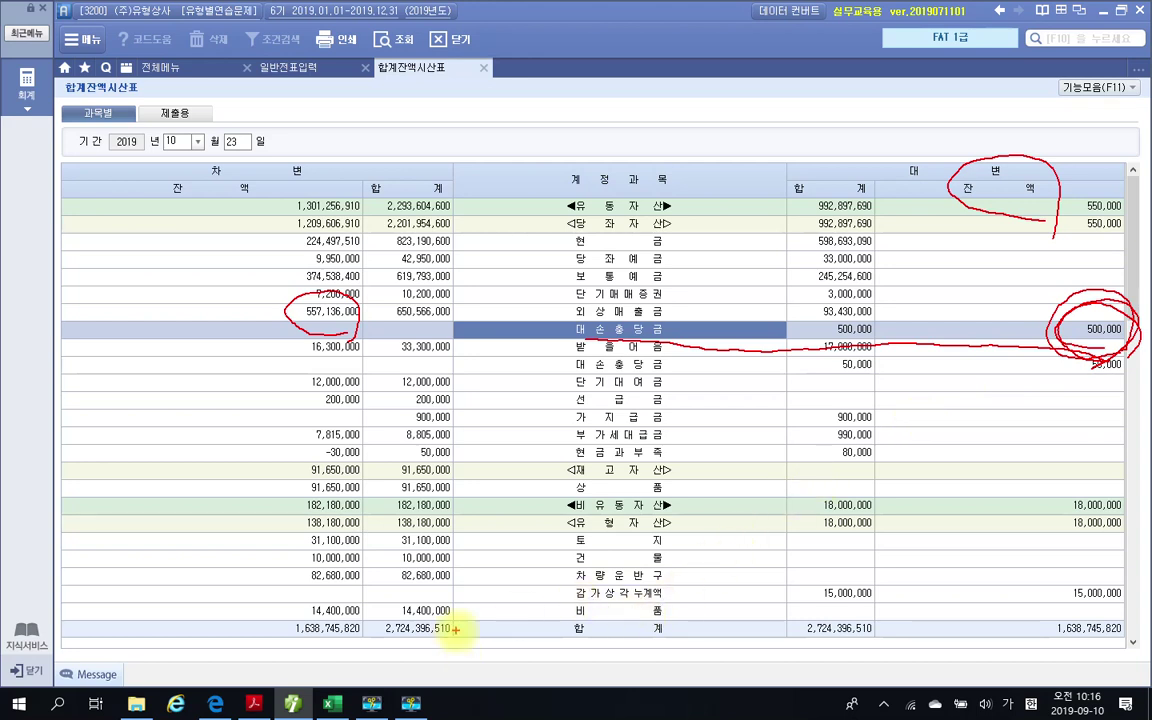
key(Escape)
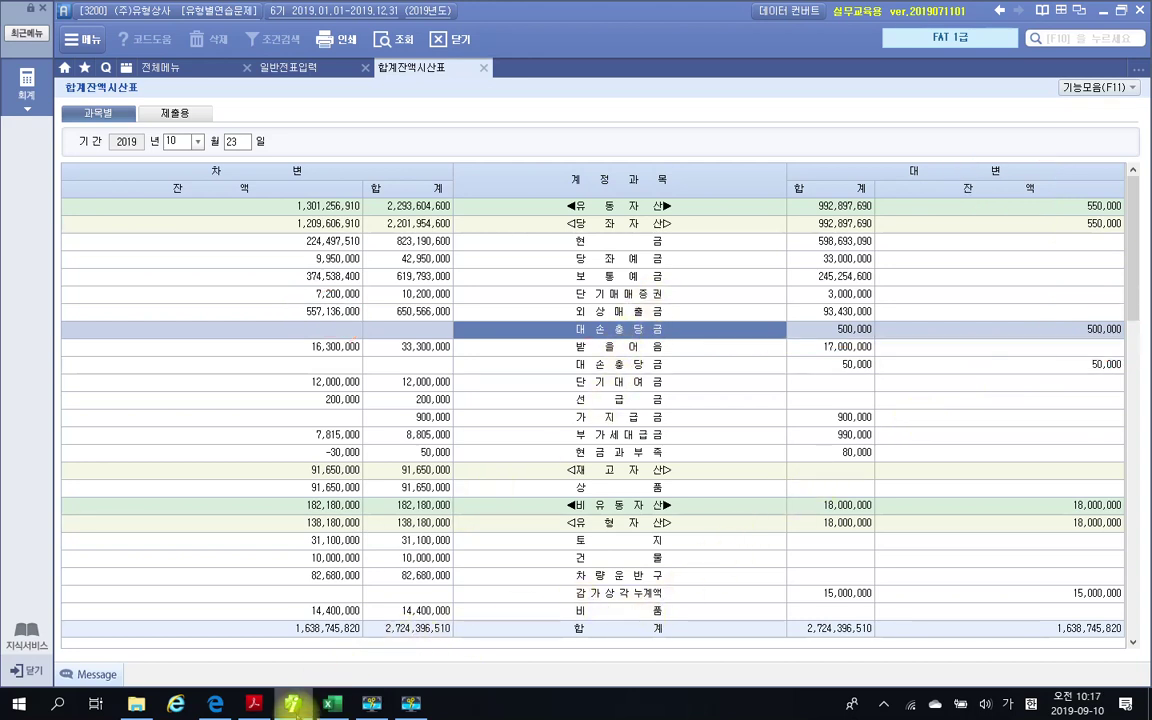
click(690, 577)
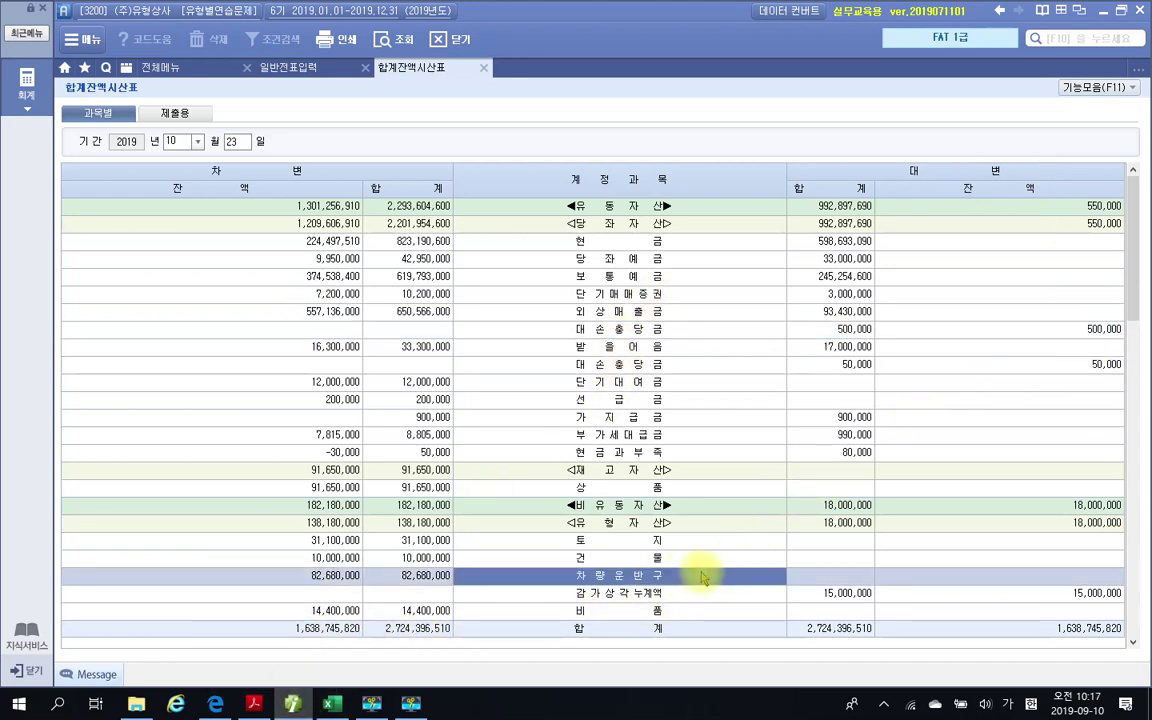
Examine the expense accounts in the lower part of the 합계잔액시산표 and recheck exercise 23 in the PDF
scroll(700, 575, down, 5)
scroll(700, 572, down, 10)
click(572, 385)
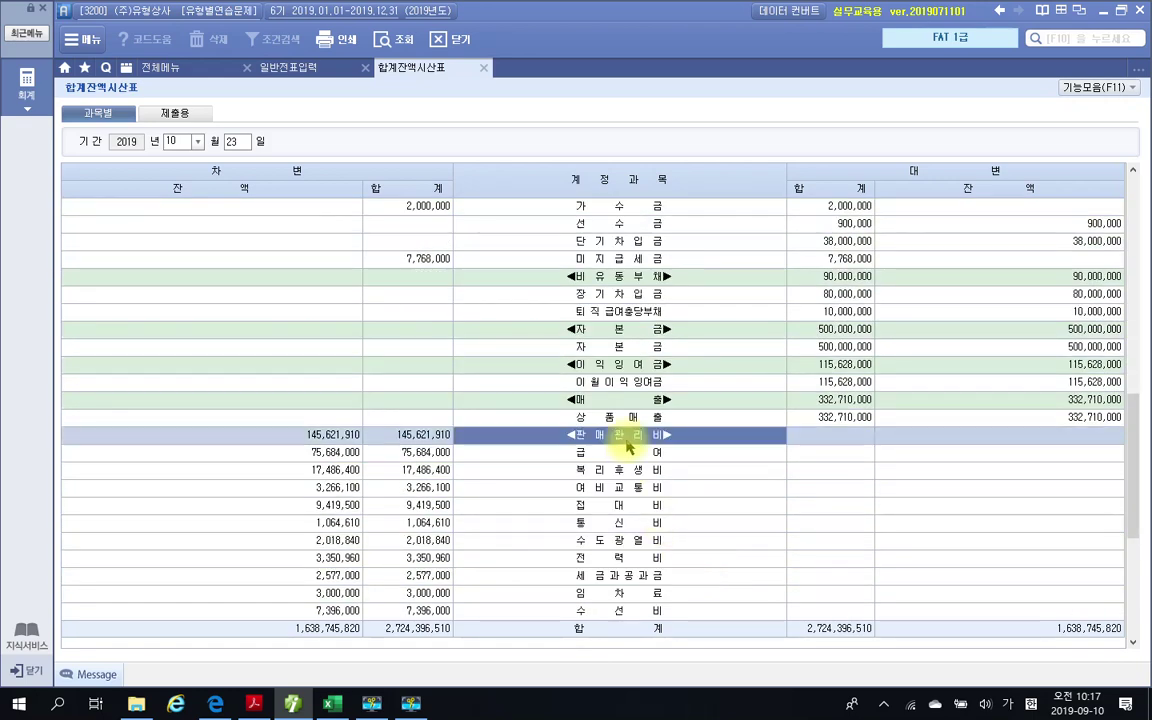
scroll(628, 487, down, 5)
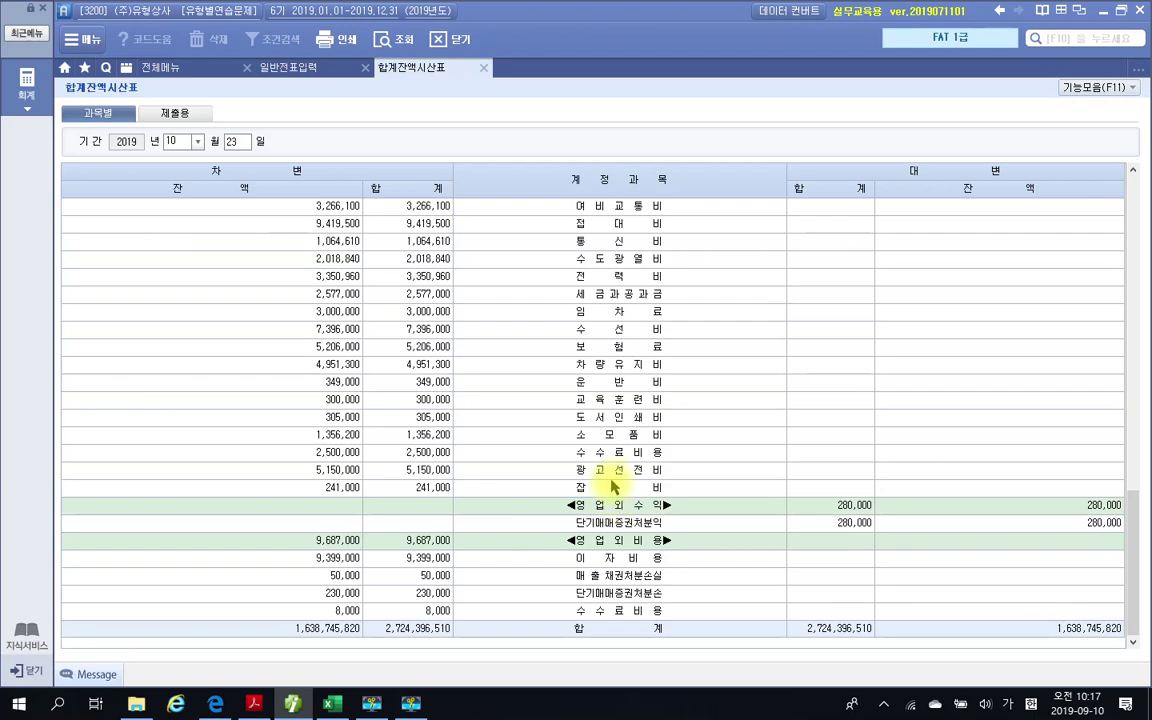
scroll(610, 470, up, 3)
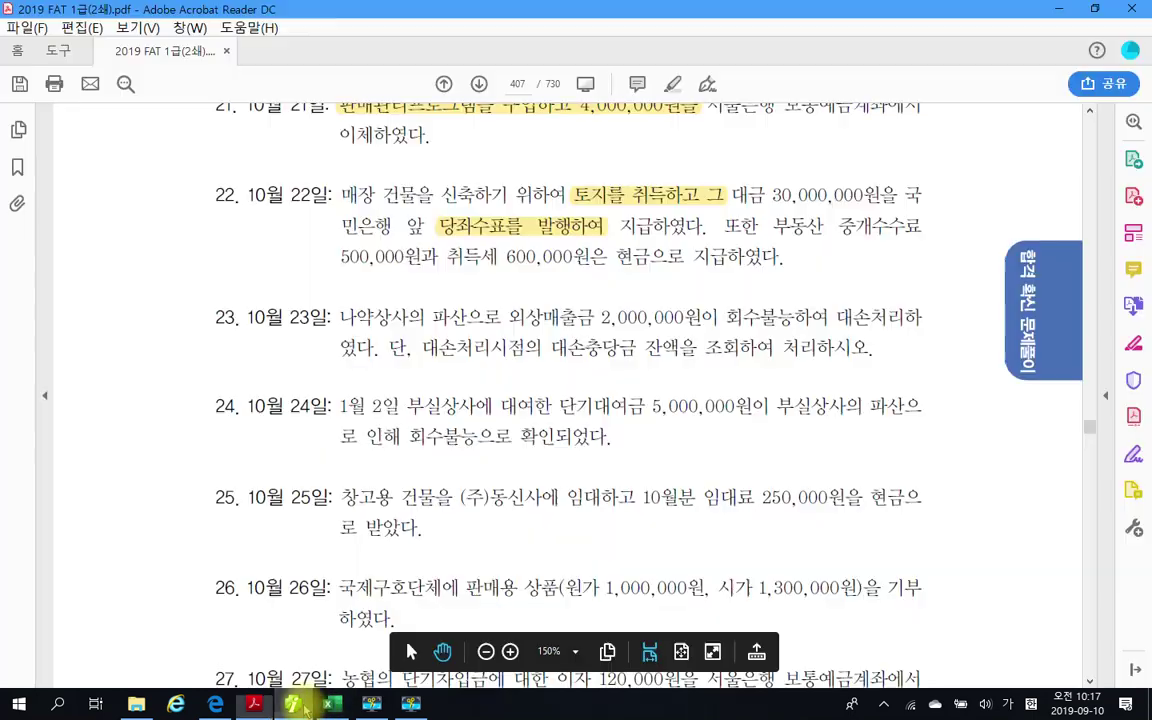
click(254, 704)
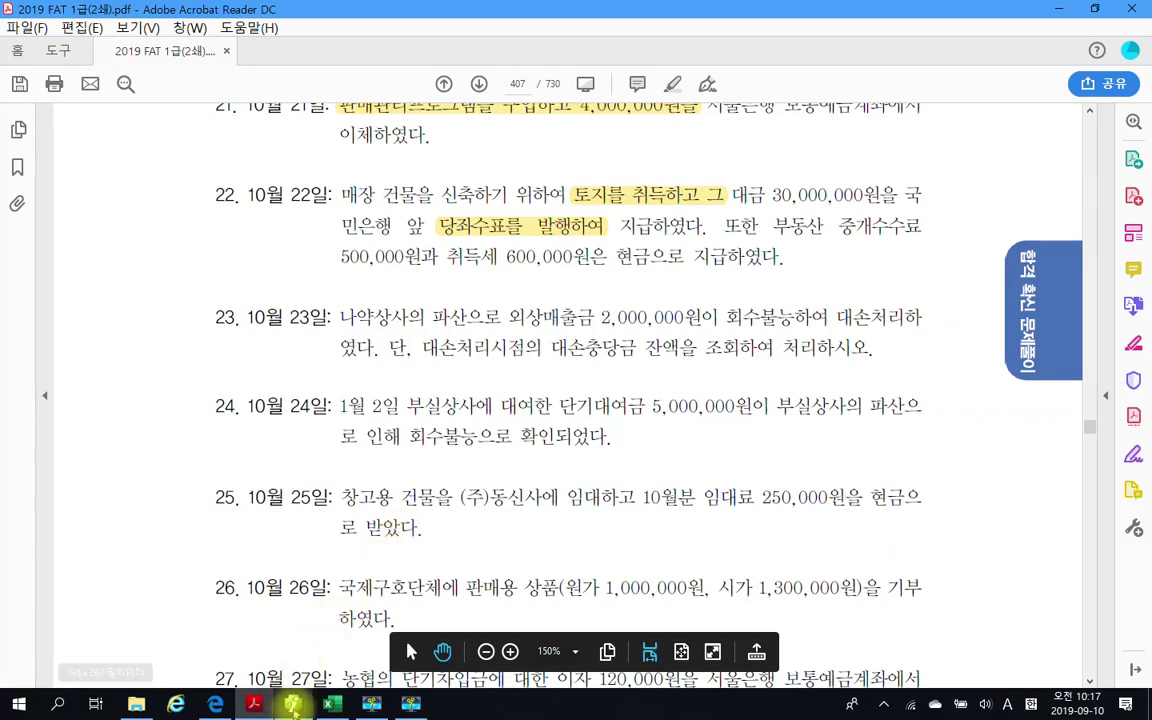
click(292, 704)
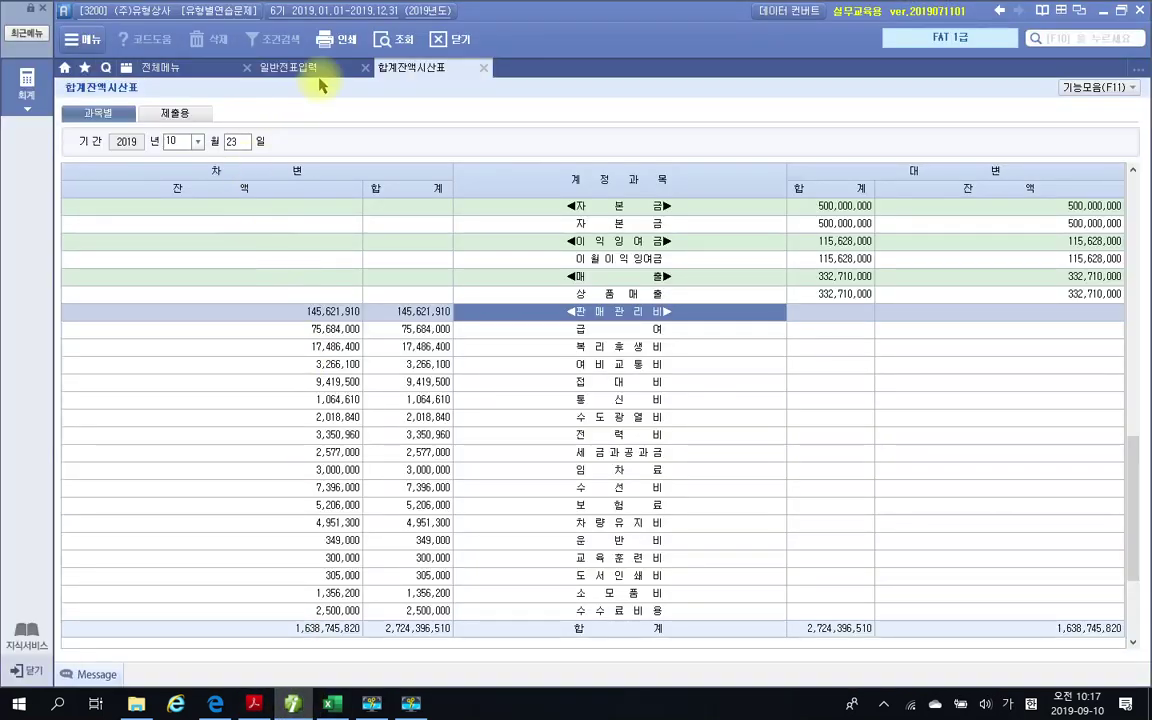
Return to 일반전표입력 and start a credit (대변) line on day 23 with account 108 외상매출금
click(288, 69)
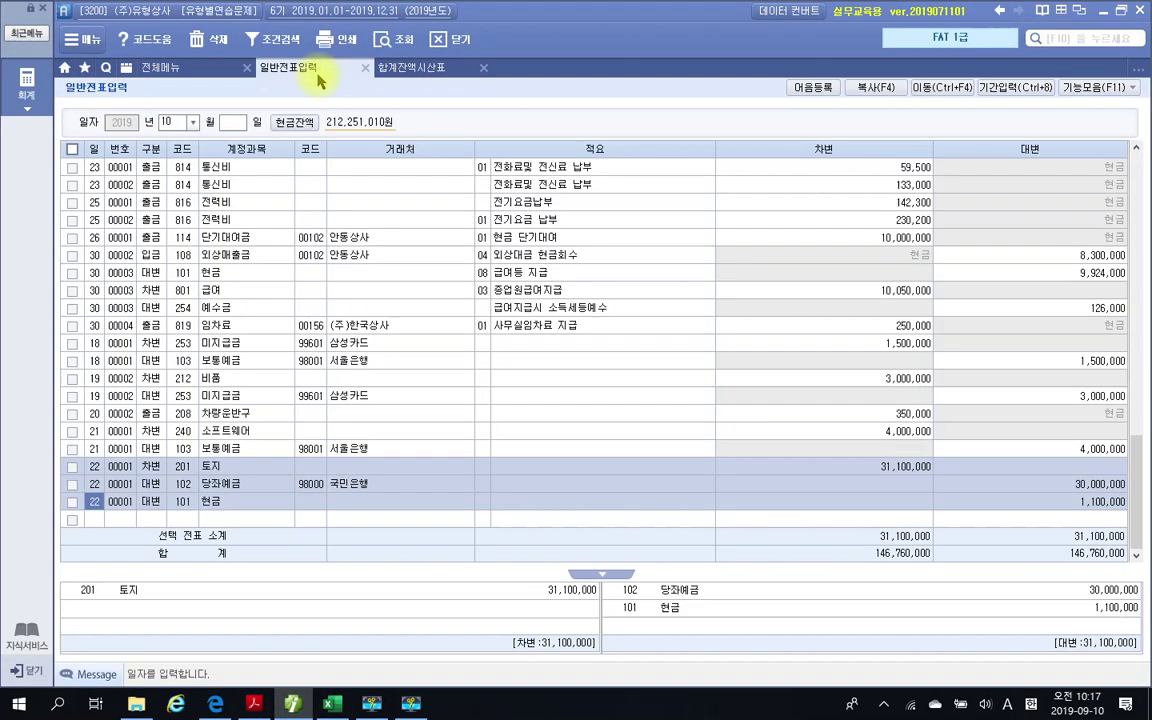
click(95, 520)
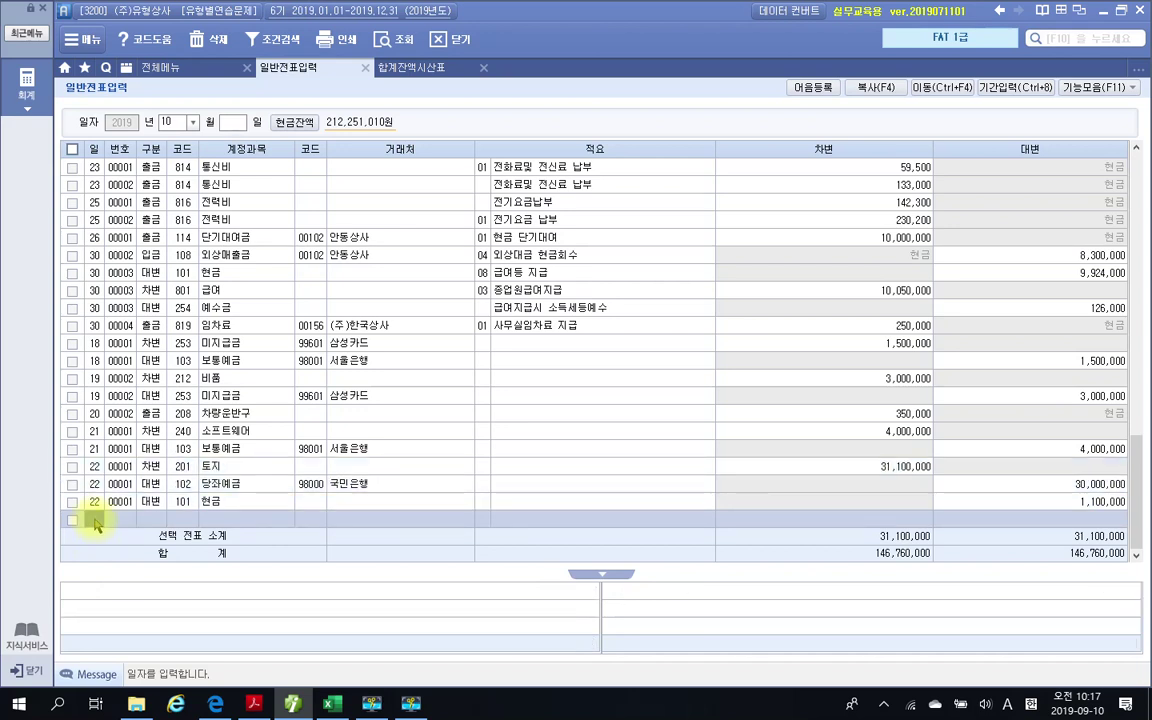
text(22)
key(Return)
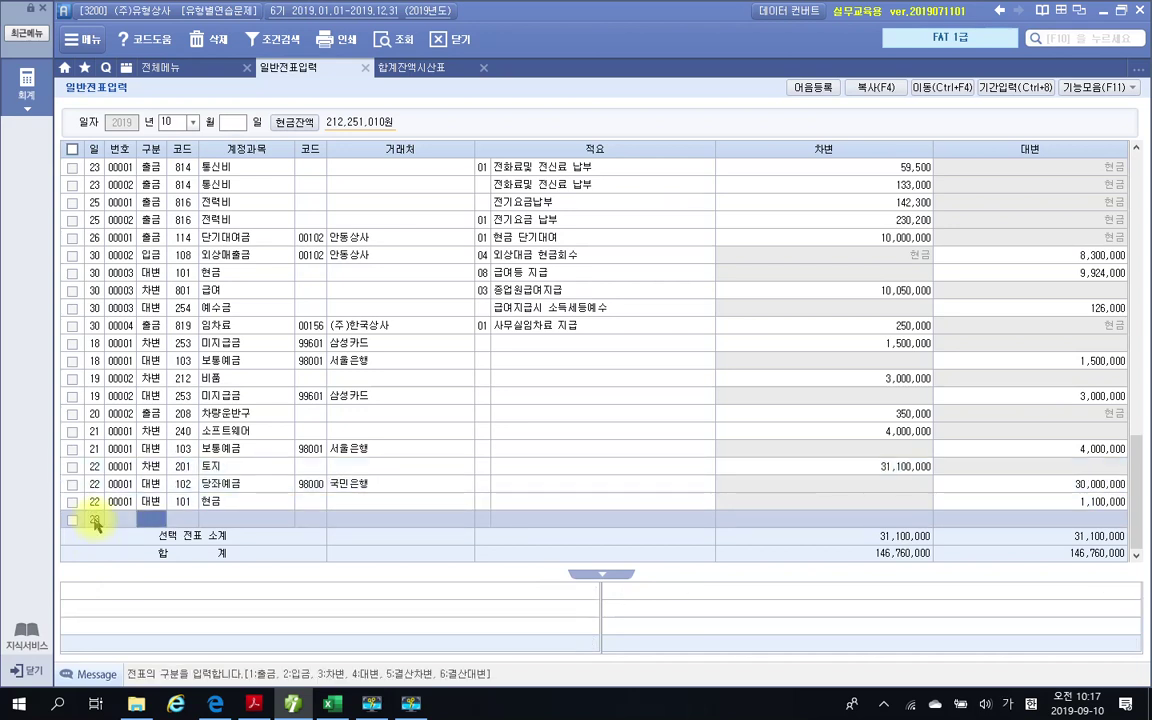
text(4)
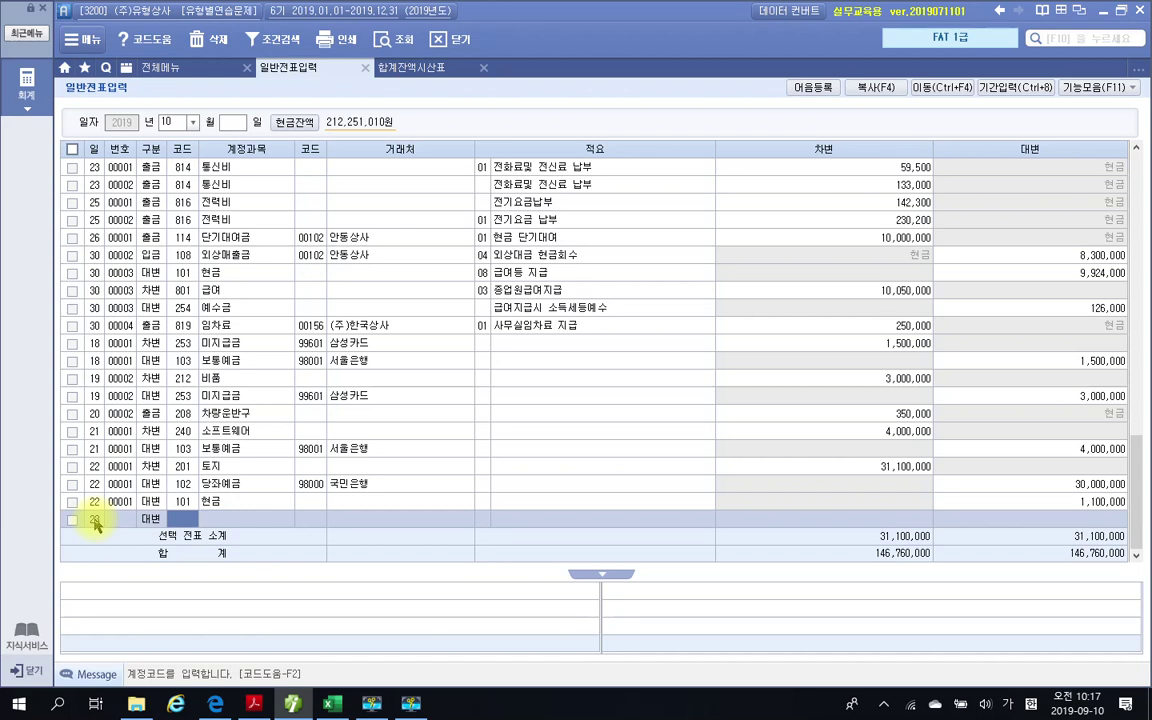
text(108)
key(Return)
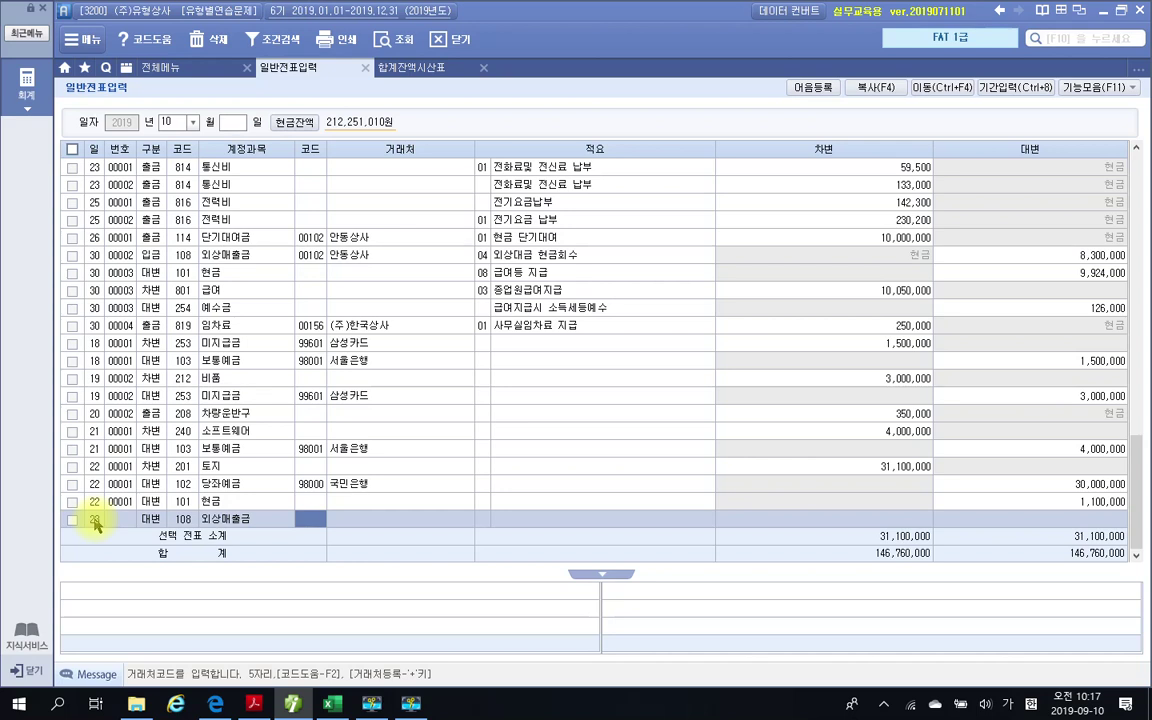
Assign 나약상사 as the 거래처 of the 외상매출금 line, leave the 적요 blank and enter a credit amount of 2,000,000
text(107)
key(Return)
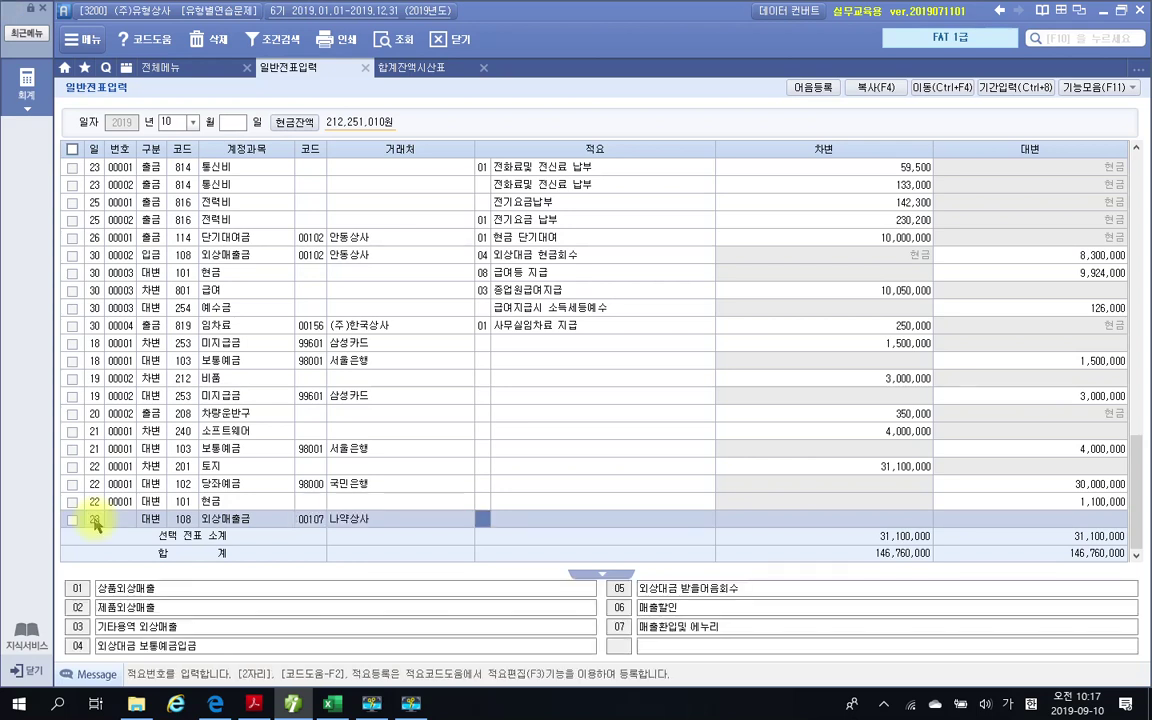
key(Return)
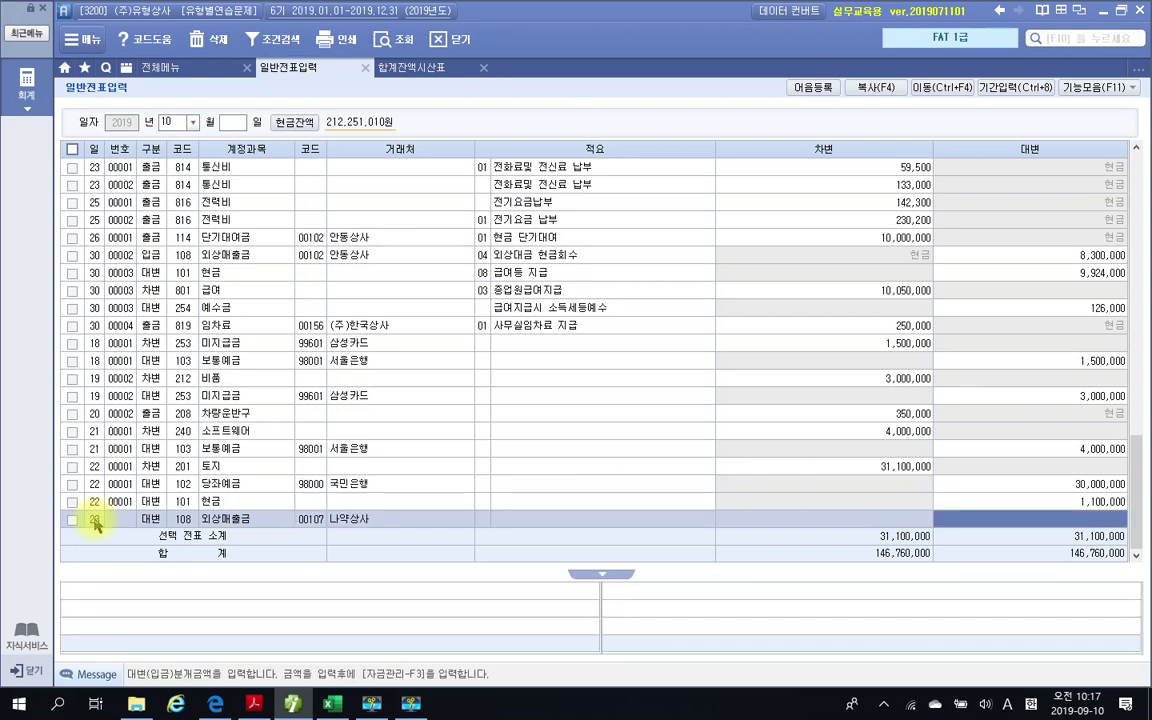
text(2000000)
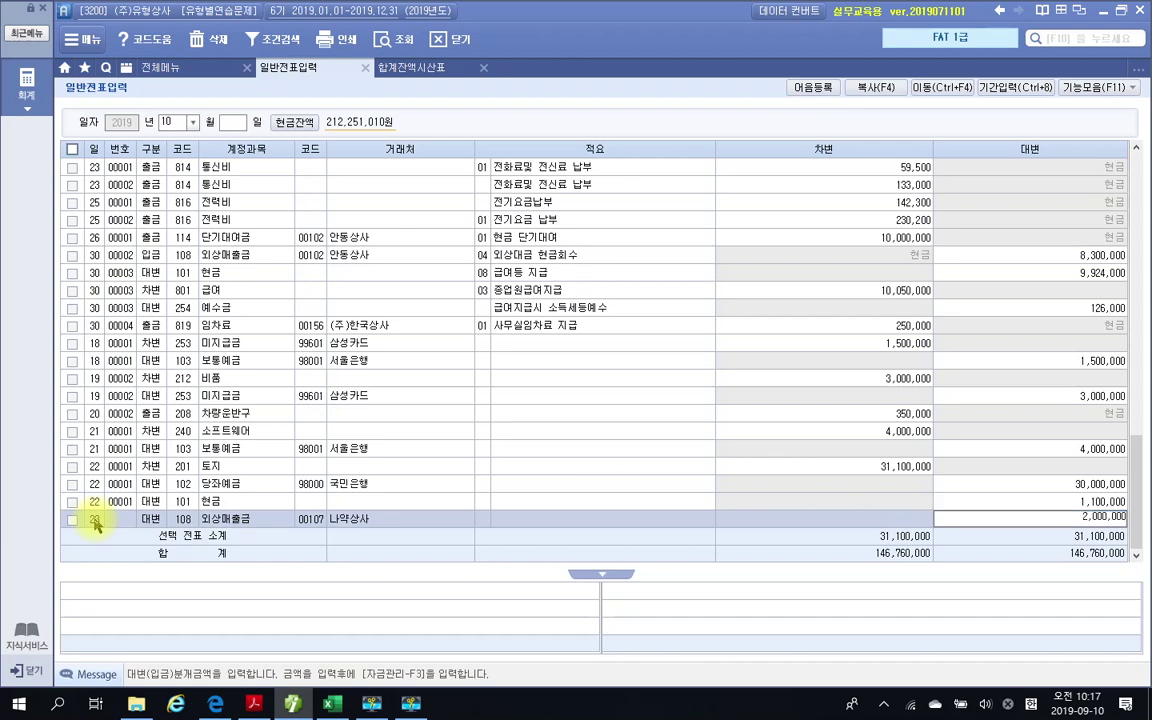
key(Return)
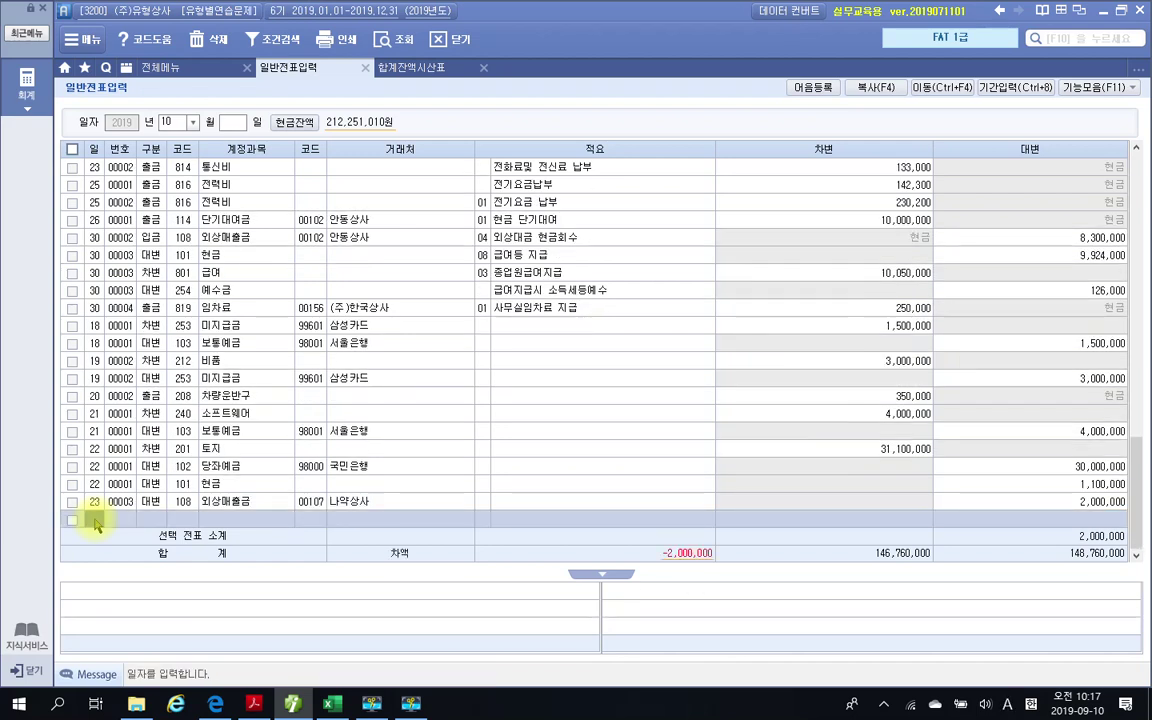
Start a debit (차변) line on day 23 with account 109 대손충당금
key(Return)
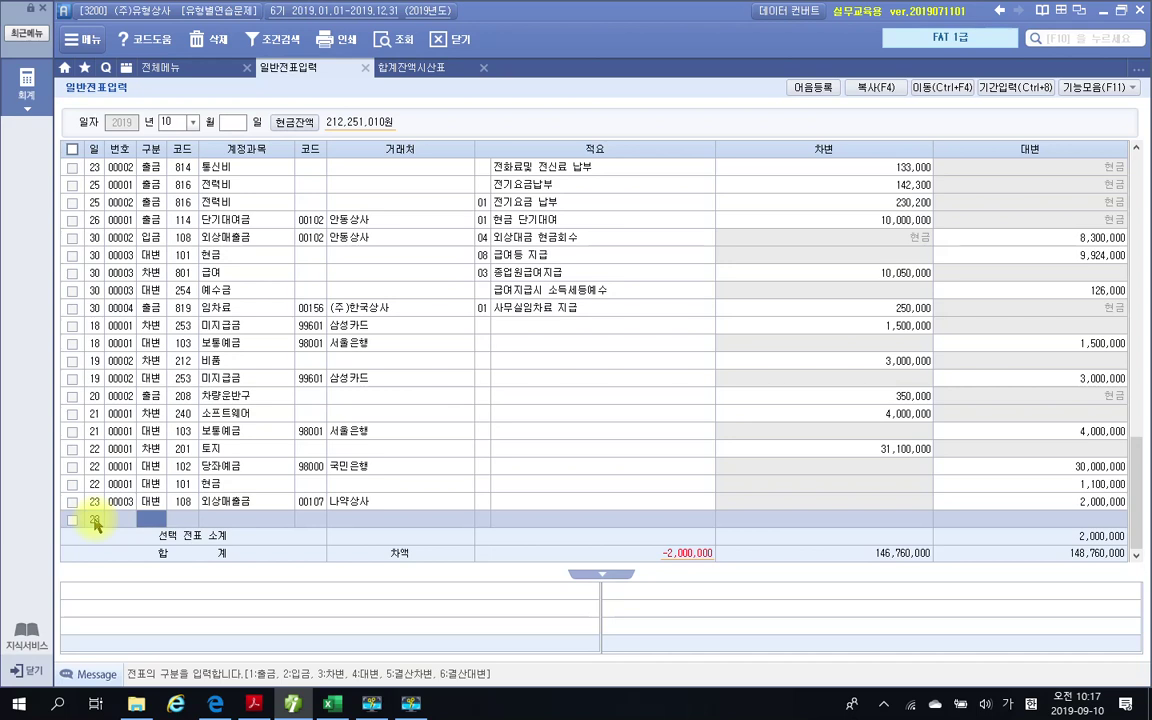
key(3)
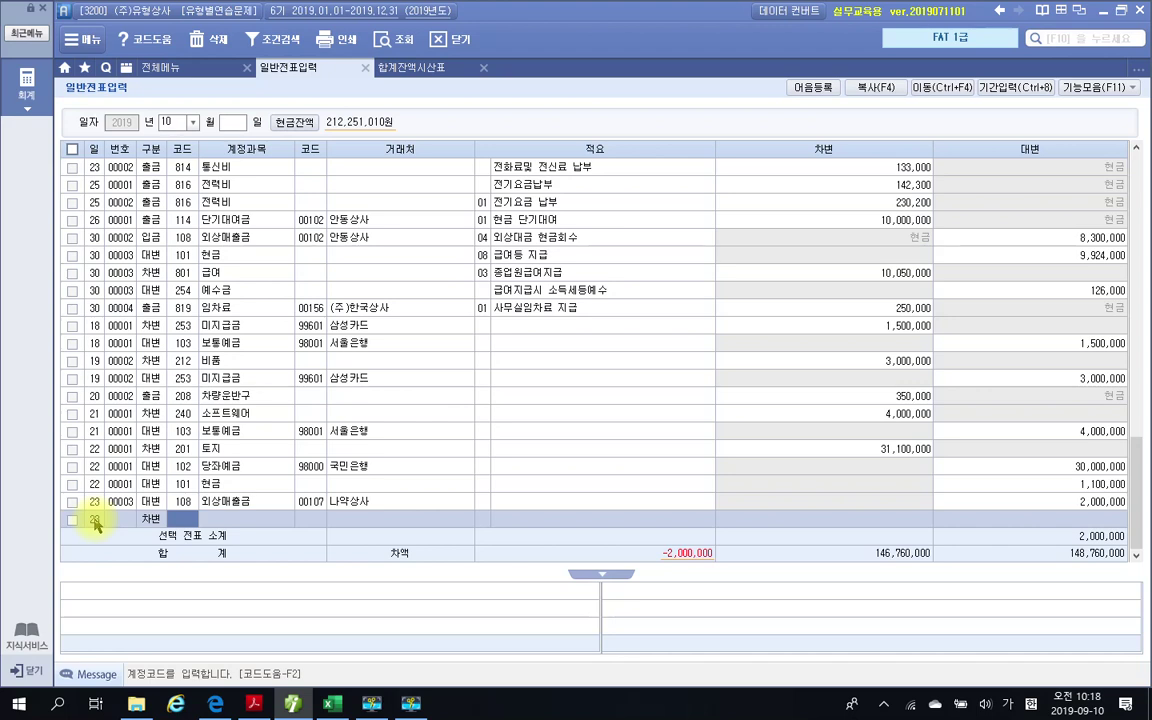
text(109)
key(Return)
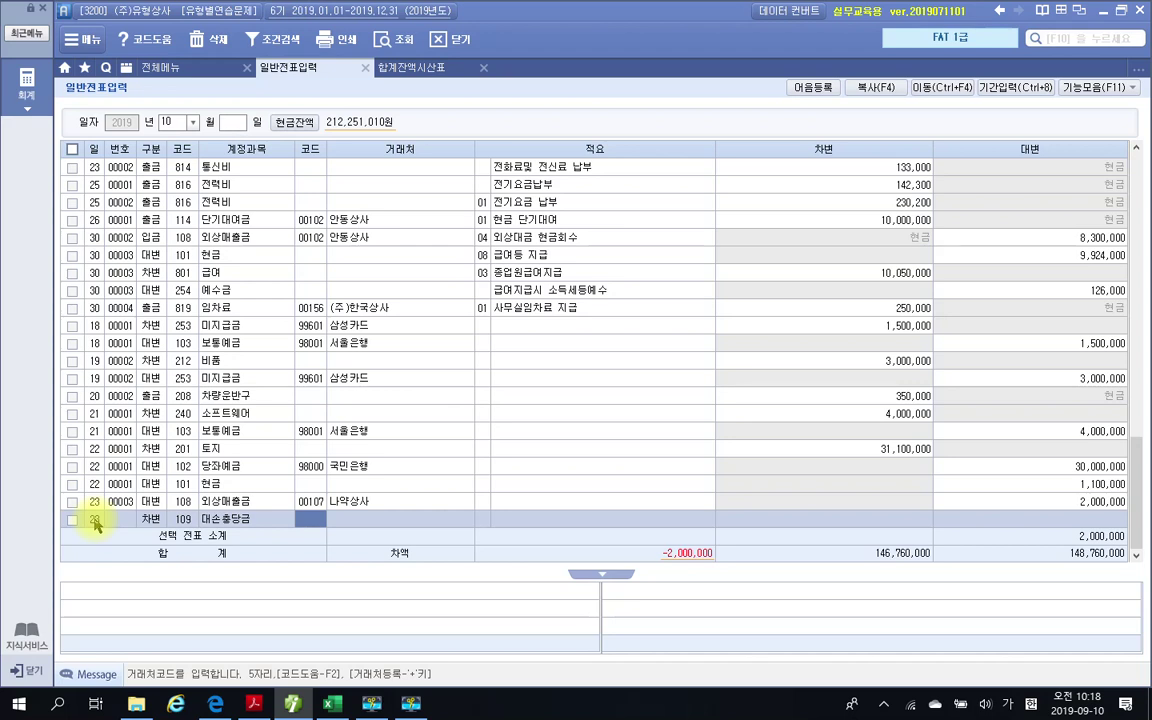
Search the account codes for 대손, compare the 대손충당금 entries and select code 109 again for the debit line
key(Left)
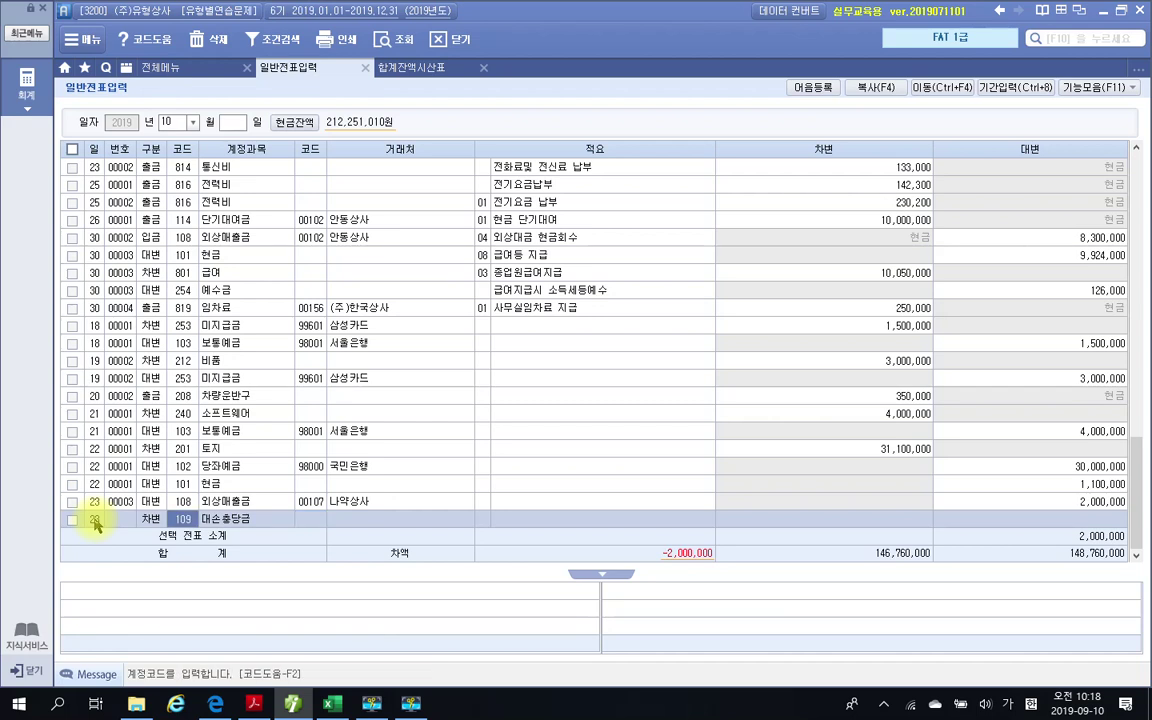
text(대손)
key(Return)
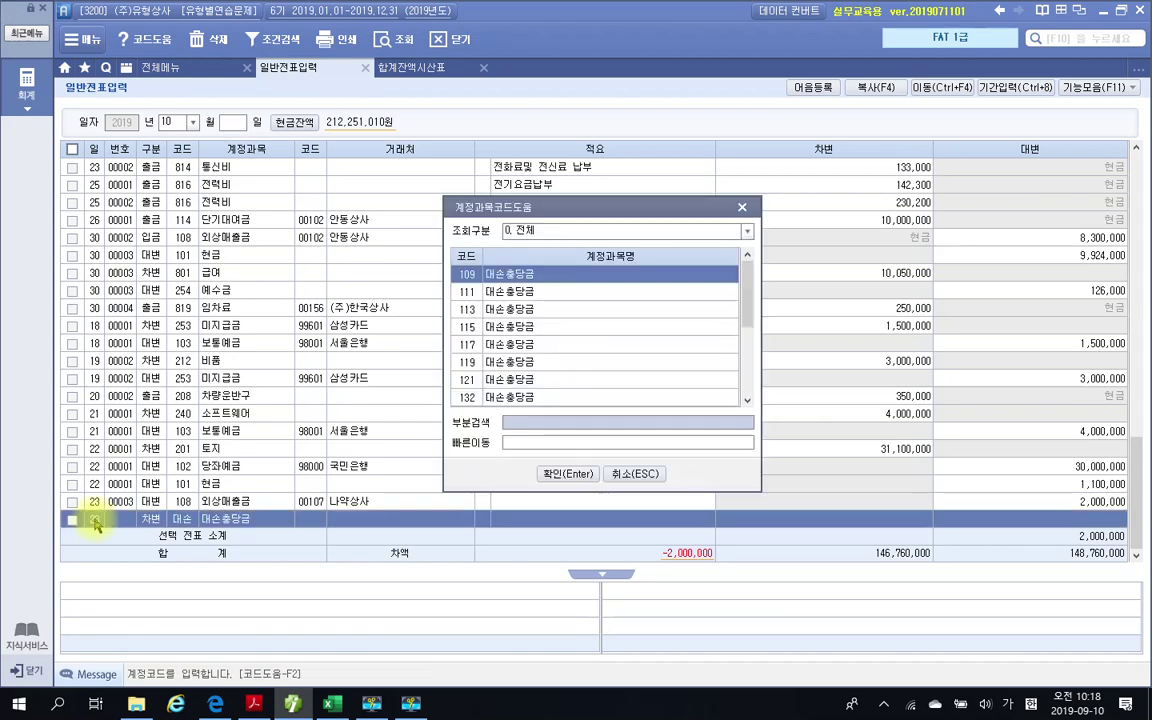
key(Down)
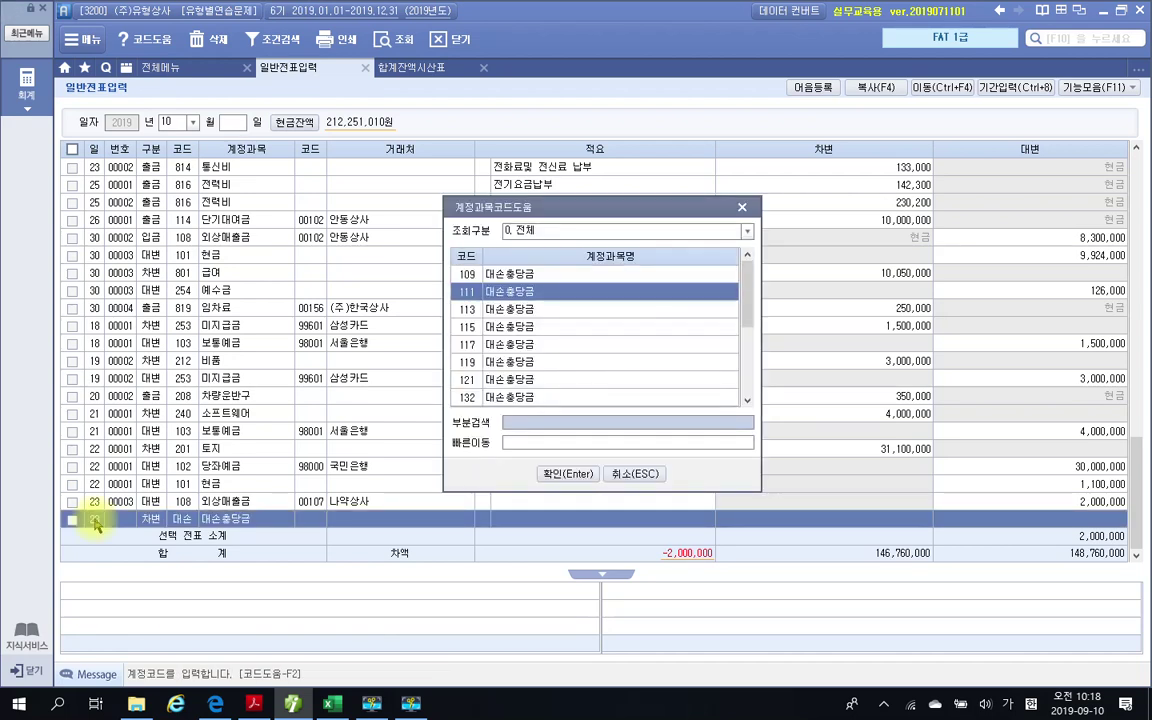
key(Up)
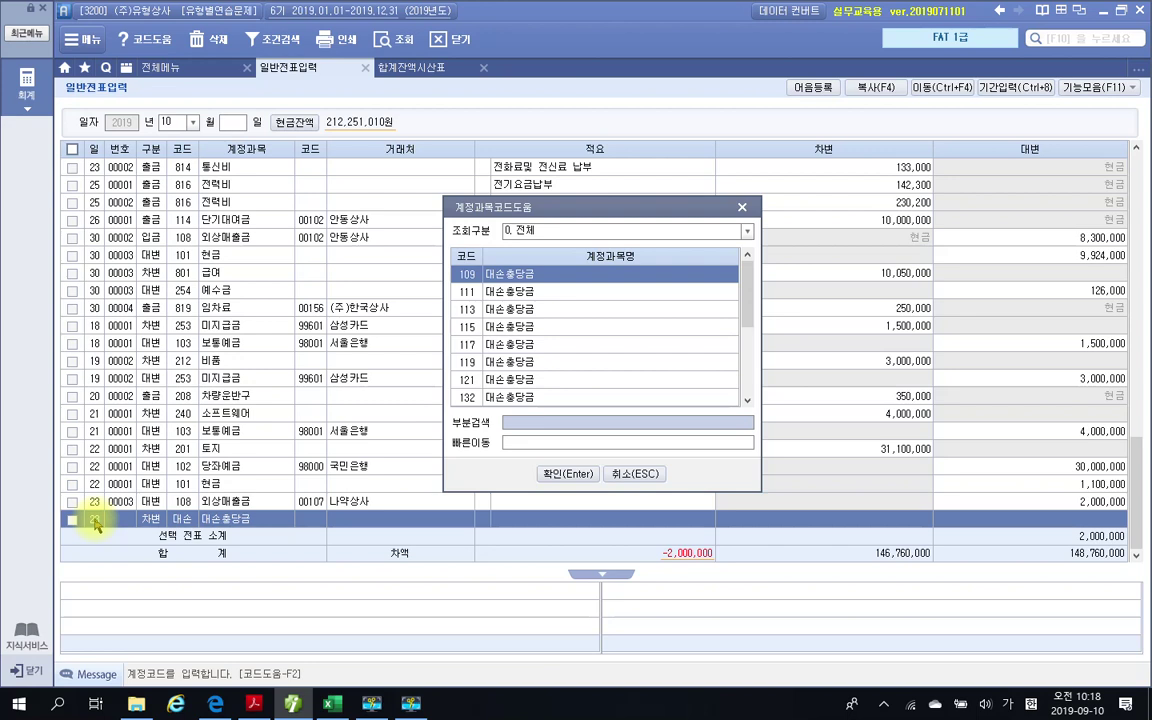
key(Down)
key(Up)
key(Down)
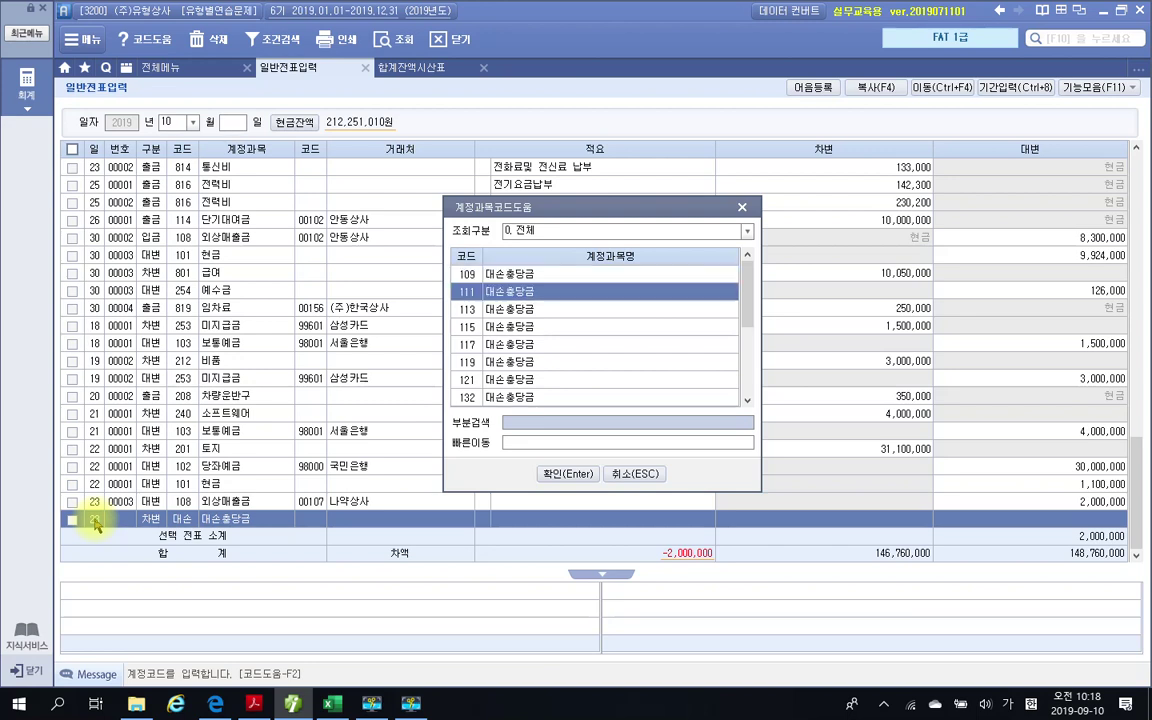
key(Up)
key(Down)
key(Down)
key(Down)
key(Down)
key(Down)
key(Down)
key(Down)
key(Down)
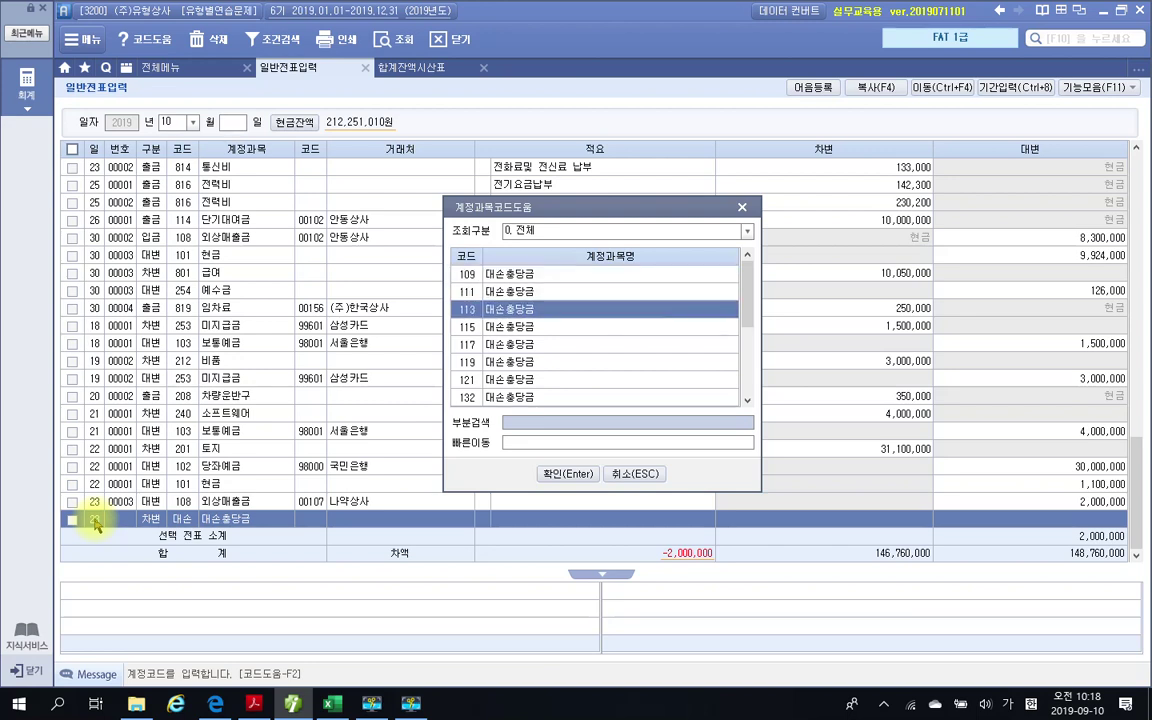
key(Up)
key(Up)
key(Up)
key(Up)
key(Up)
key(Up)
key(Up)
key(Up)
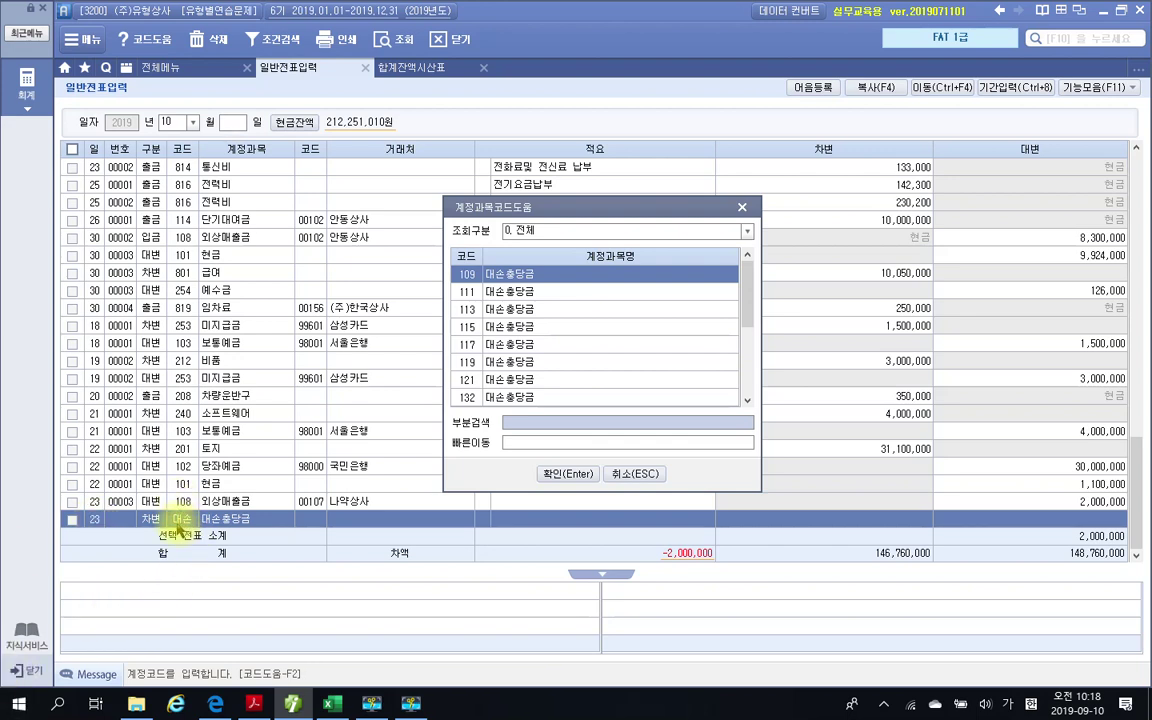
key(Return)
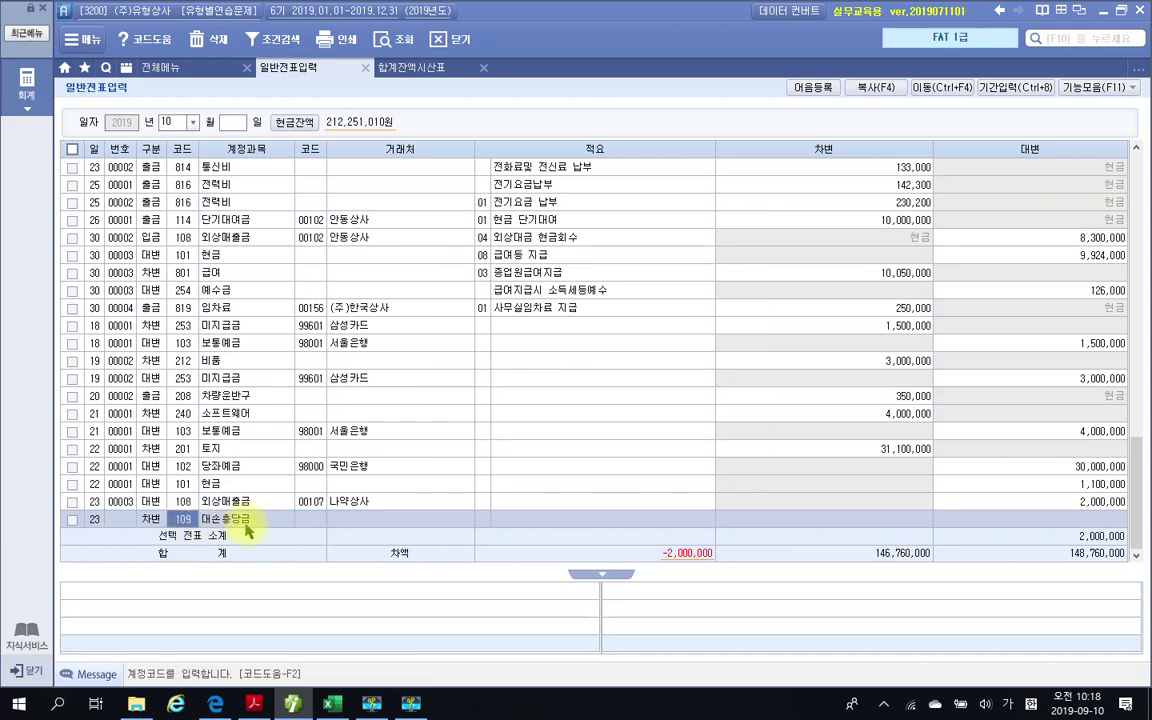
Leave the 거래처 and 적요 of the 대손충당금 line blank and enter a debit amount of 500,000
key(Return)
key(Return)
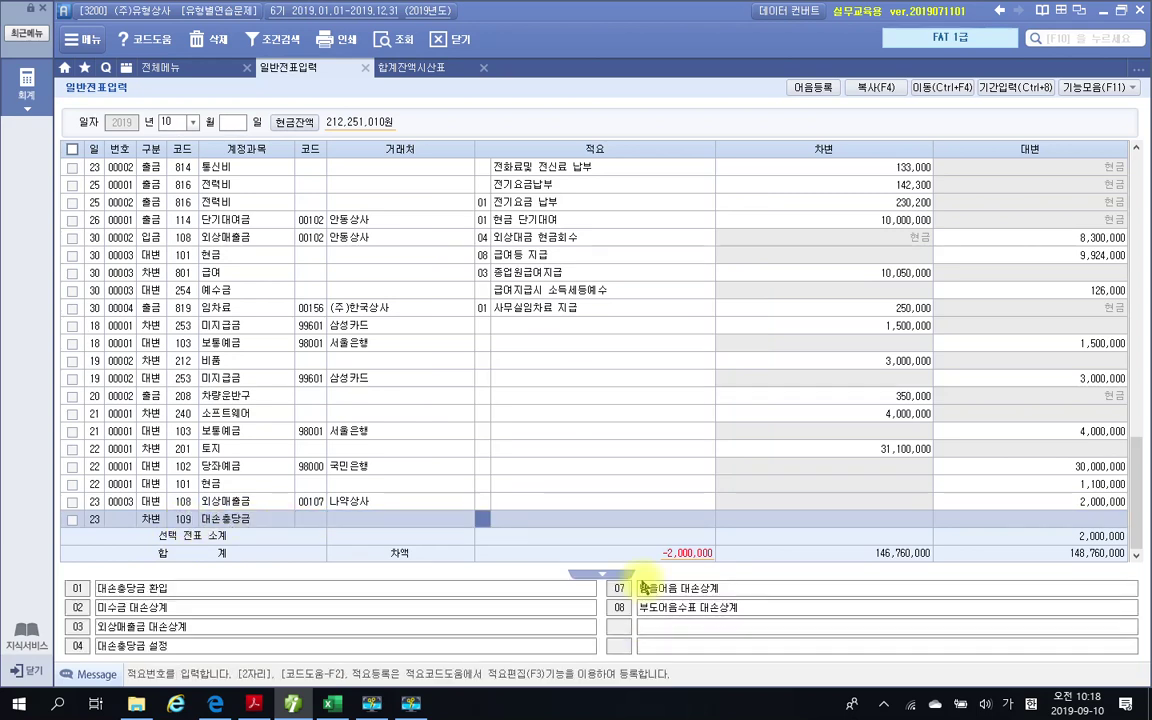
key(Return)
text(500,)
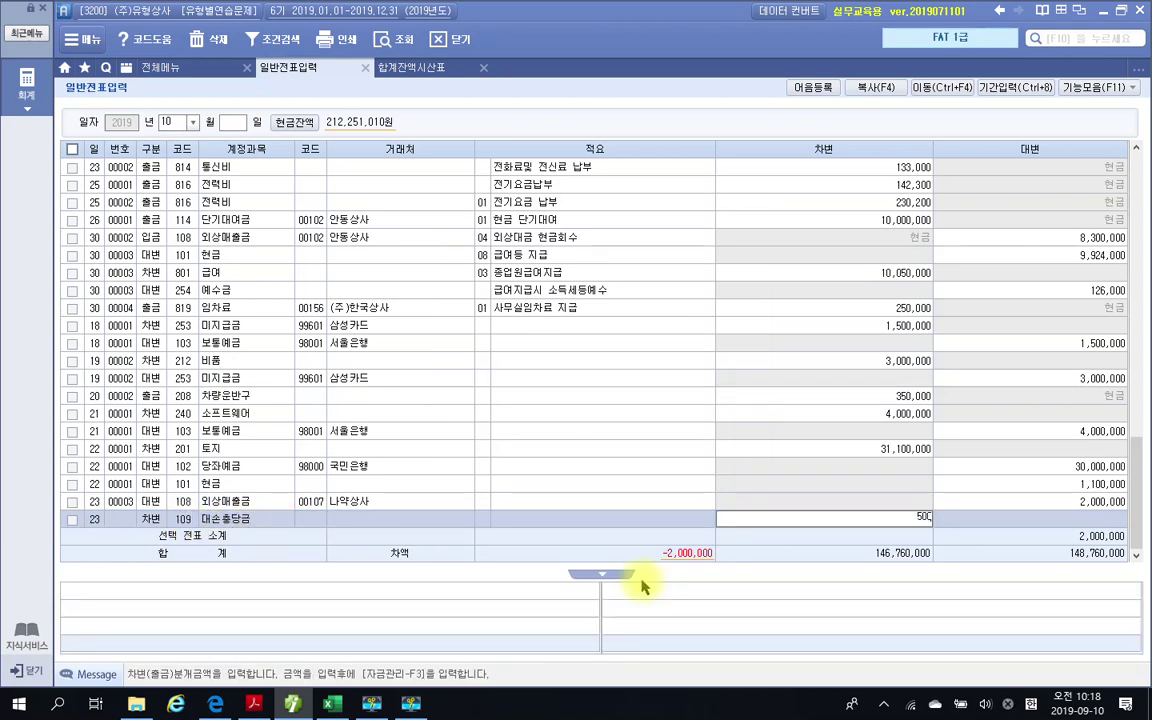
text(000)
key(Return)
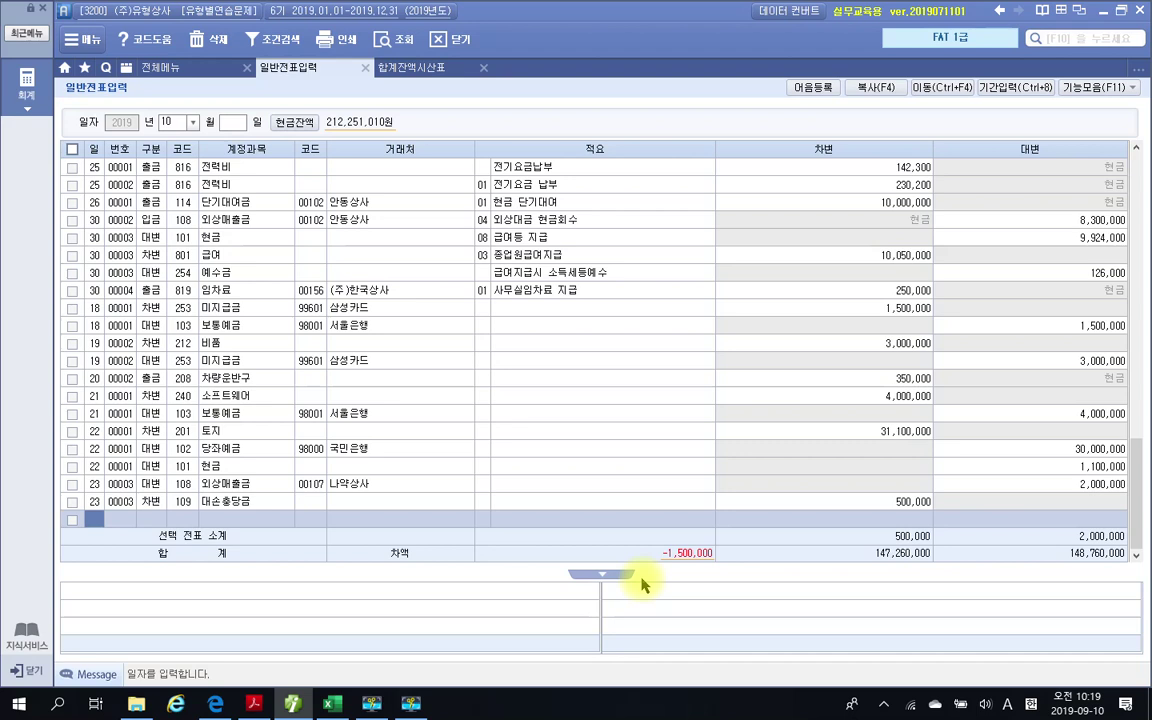
Start another debit (차변) line on day 23 and choose account 835 대손상각비 from an account search for 대손
text(23)
key(Return)
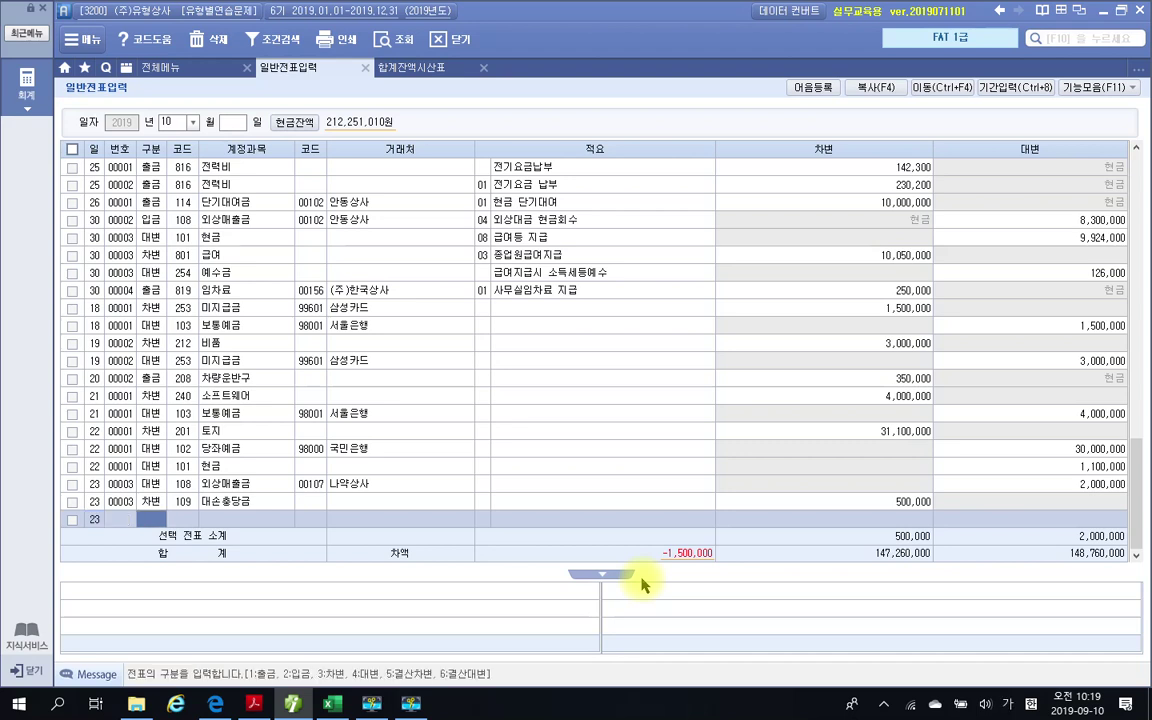
text(3)
key(Return)
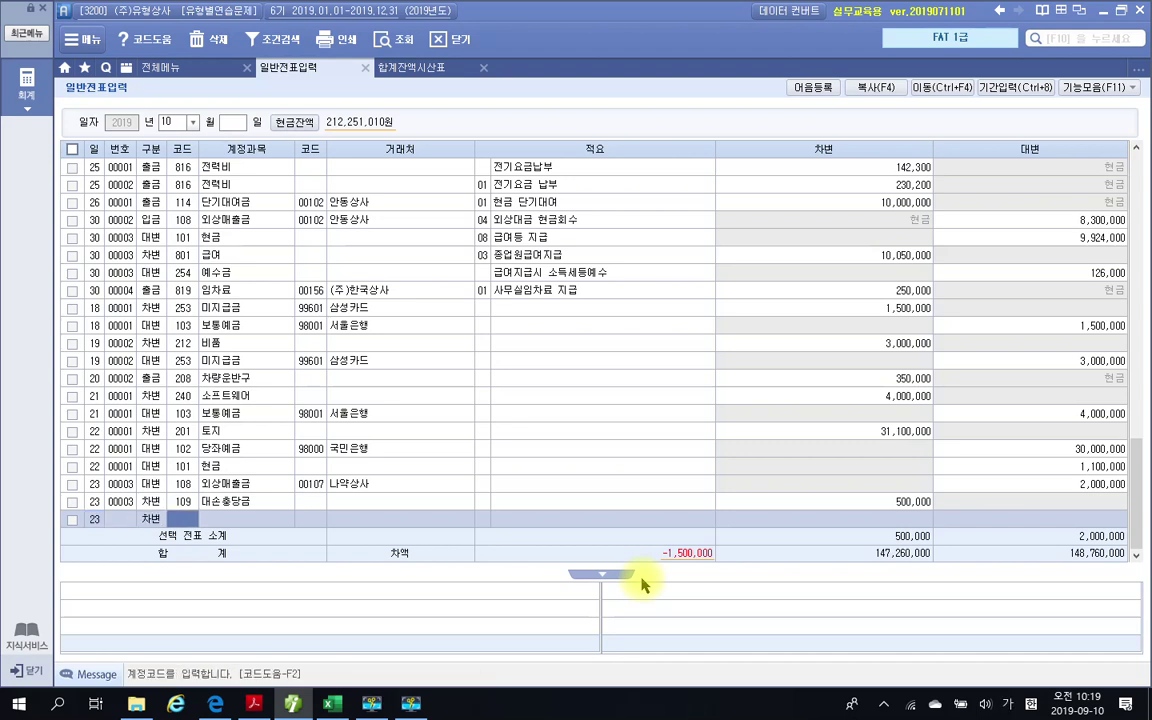
text(대손)
key(Return)
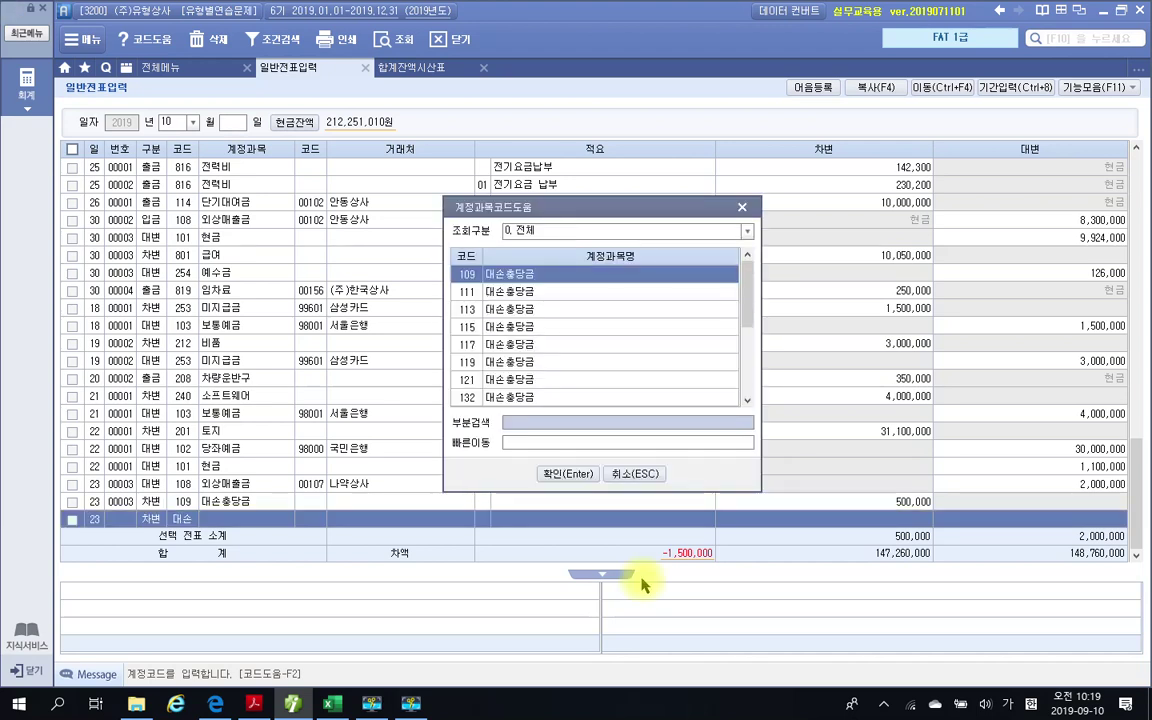
key(Down)
key(Down)
key(Down)
key(Down)
key(Down)
key(Down)
key(Down)
key(Down)
key(Down)
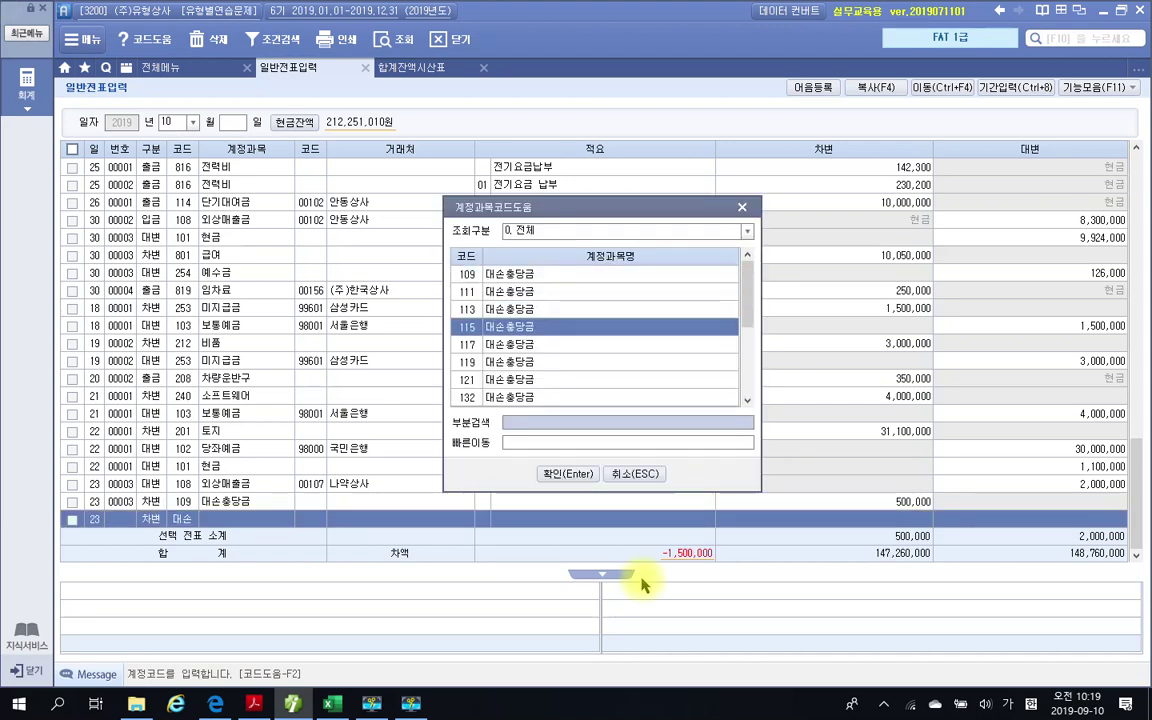
key(Down)
key(Down)
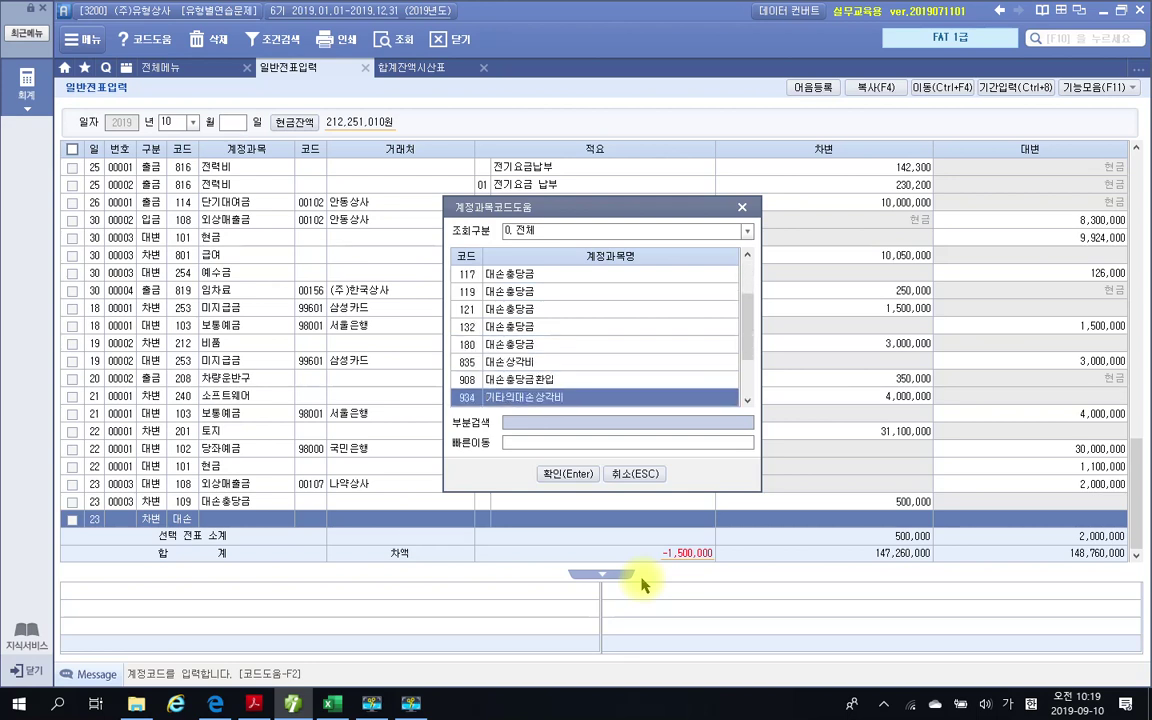
key(Up)
key(Up)
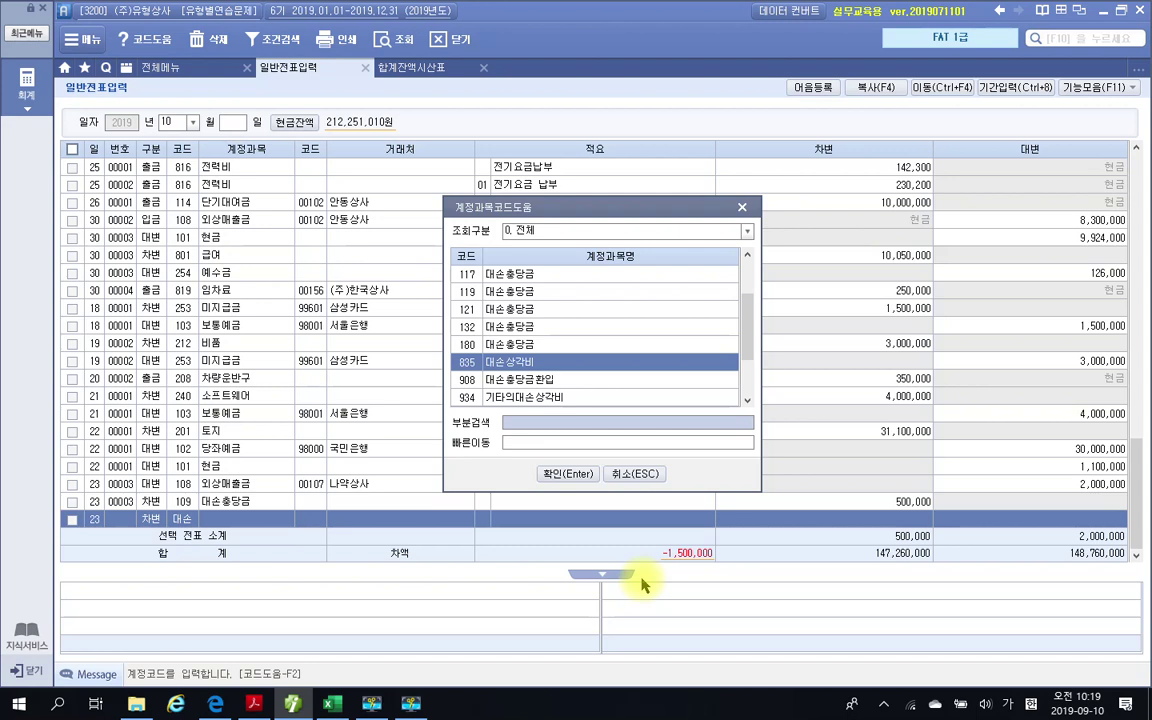
key(Return)
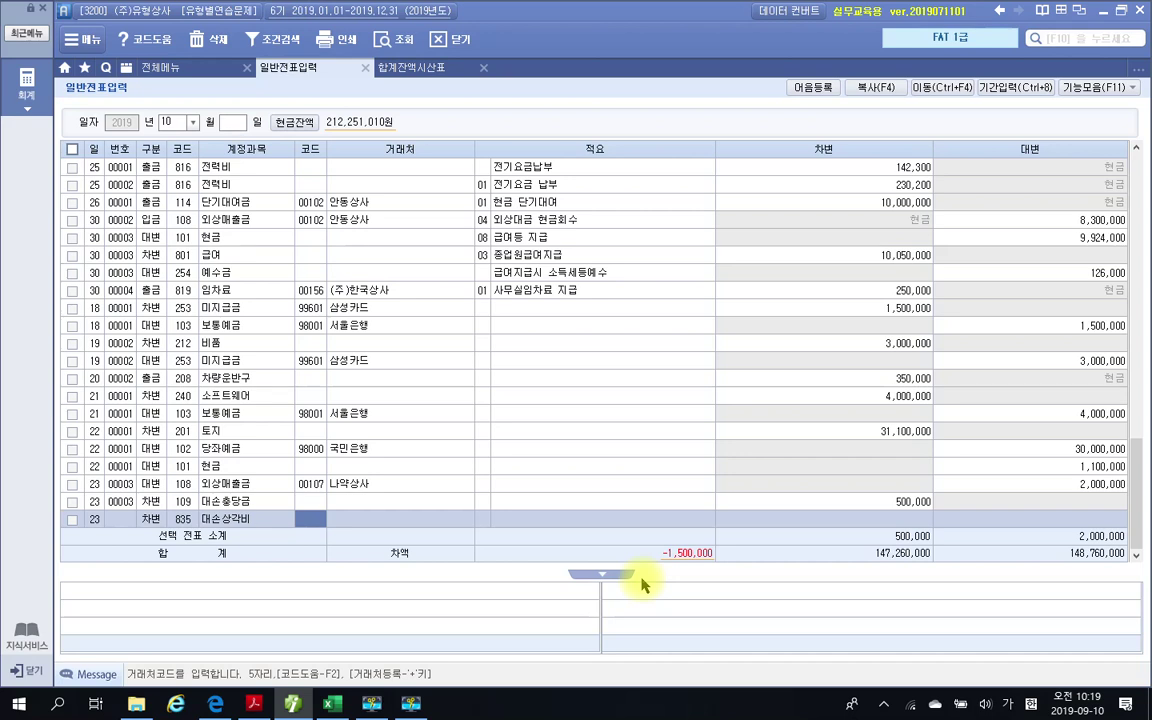
Leave the 거래처 and 적요 of the 대손상각비 line blank, enter a debit of 1,500,000 and select the completed day-23 voucher
key(Return)
key(Return)
key(Return)
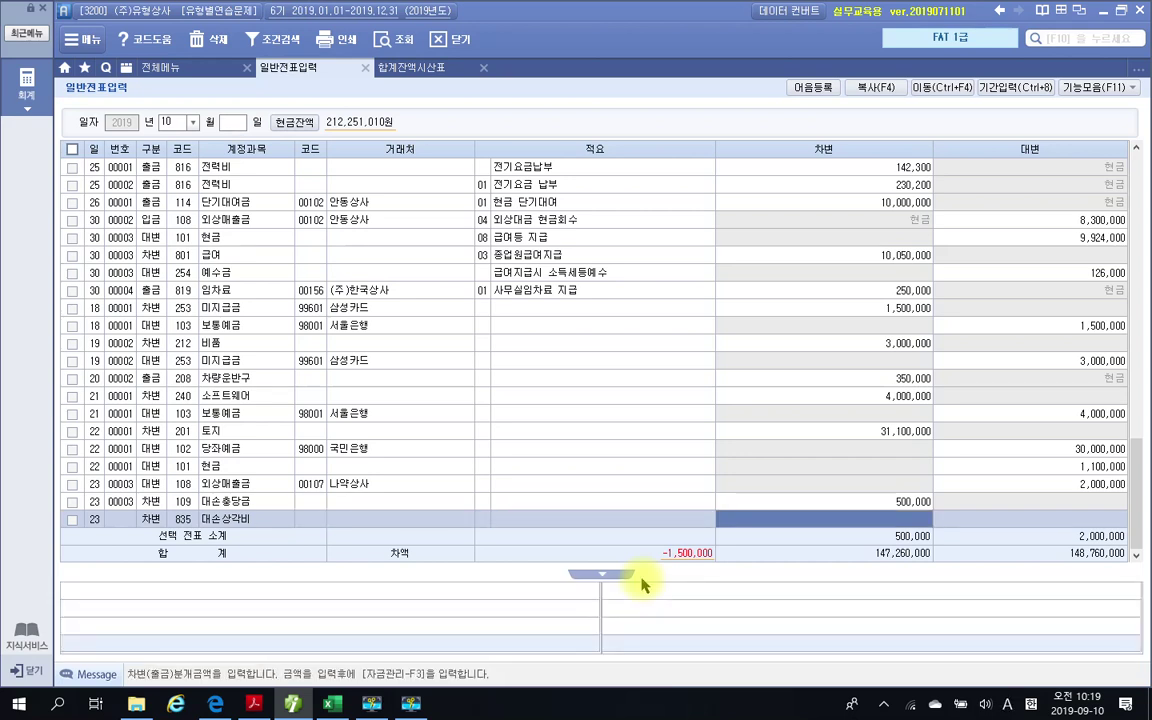
text(1,500,000)
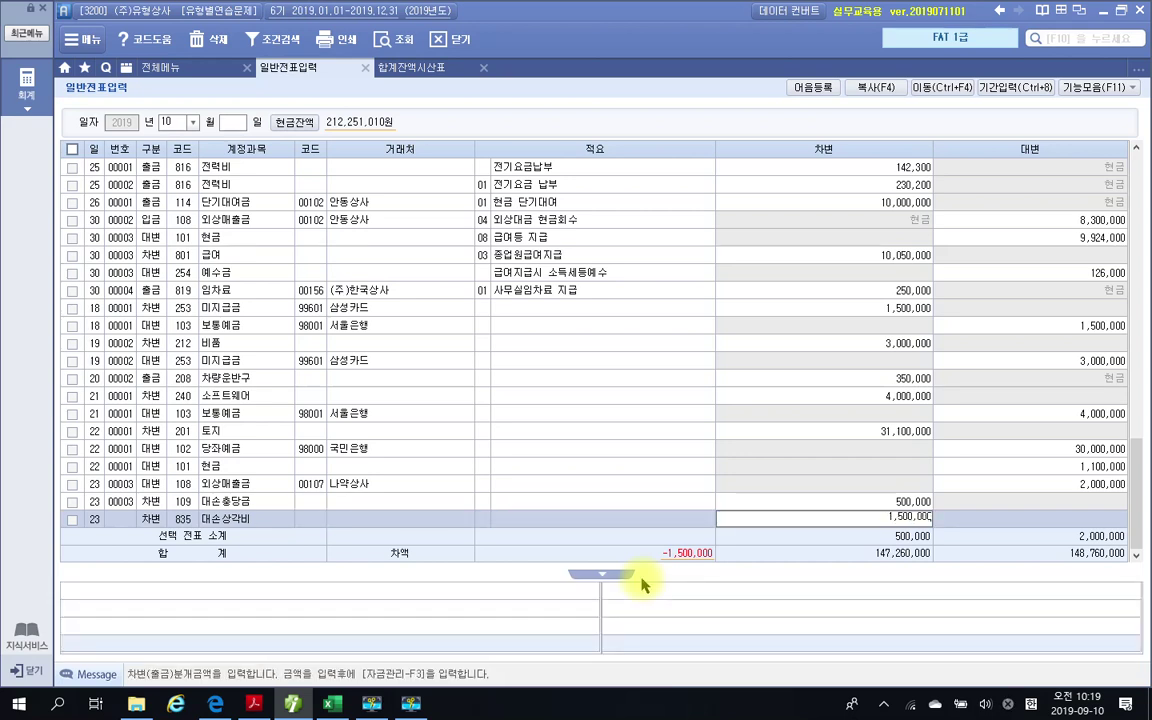
key(Return)
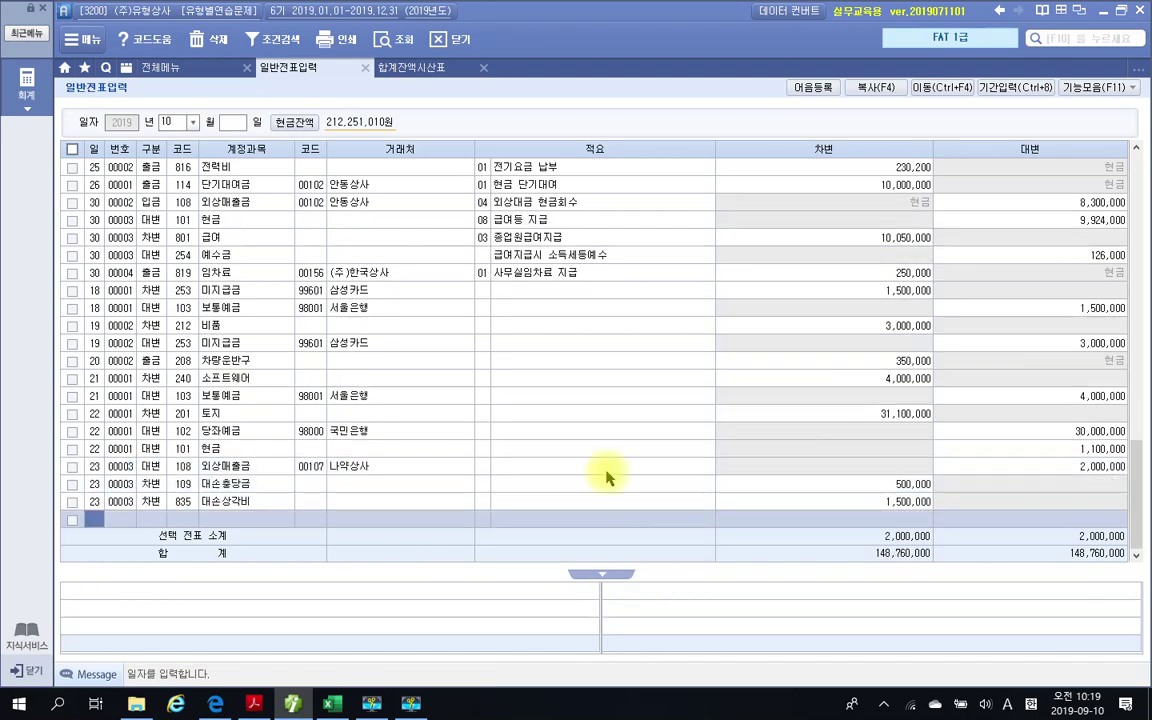
click(95, 466)
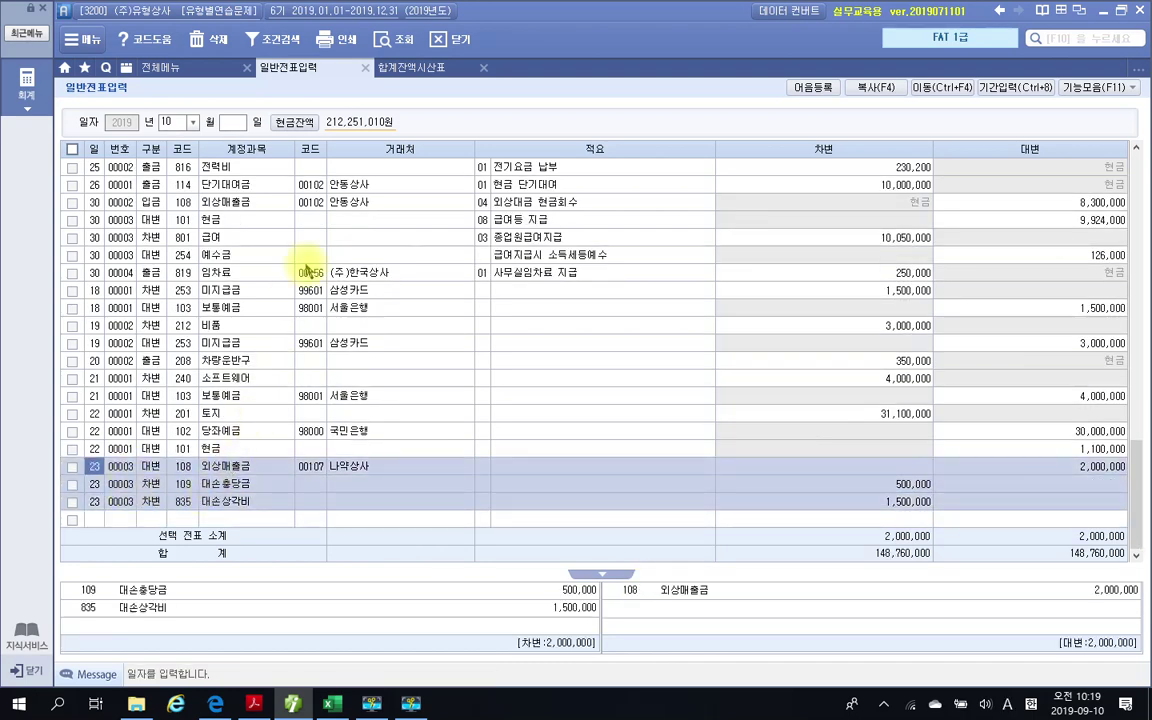
Refresh the 합계잔액시산표 for October 23 and circle the 대손충당금 totals and credit balance below 외상매출금
click(412, 72)
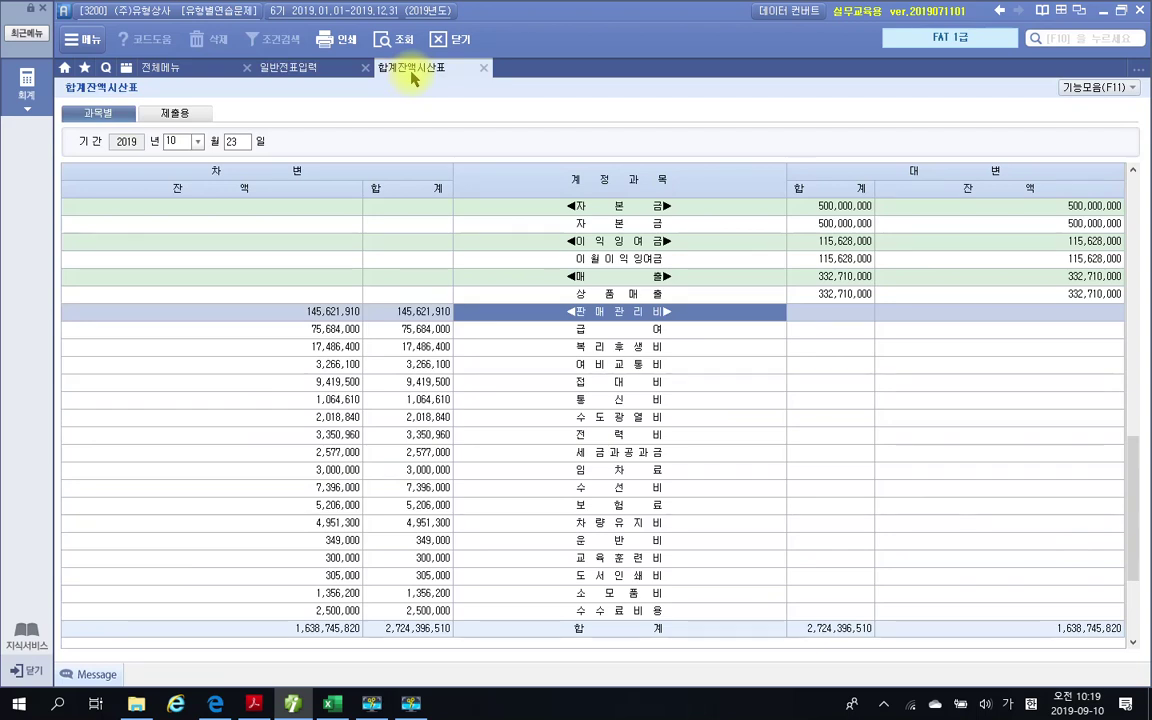
click(390, 40)
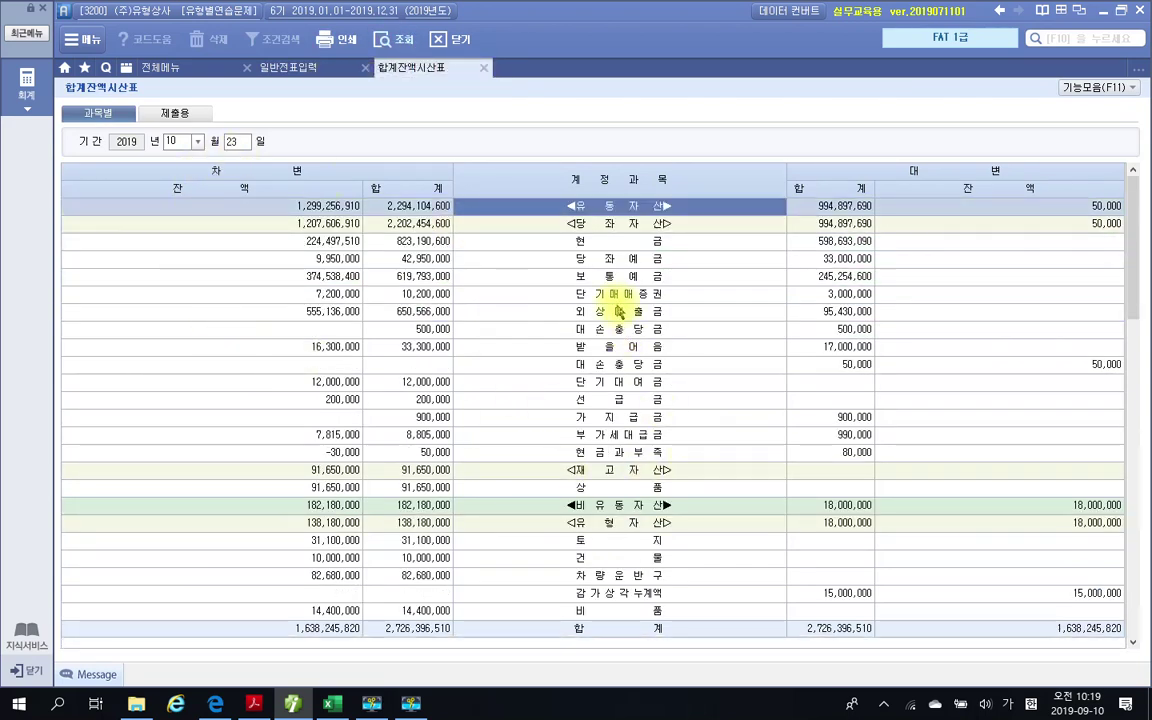
click(694, 328)
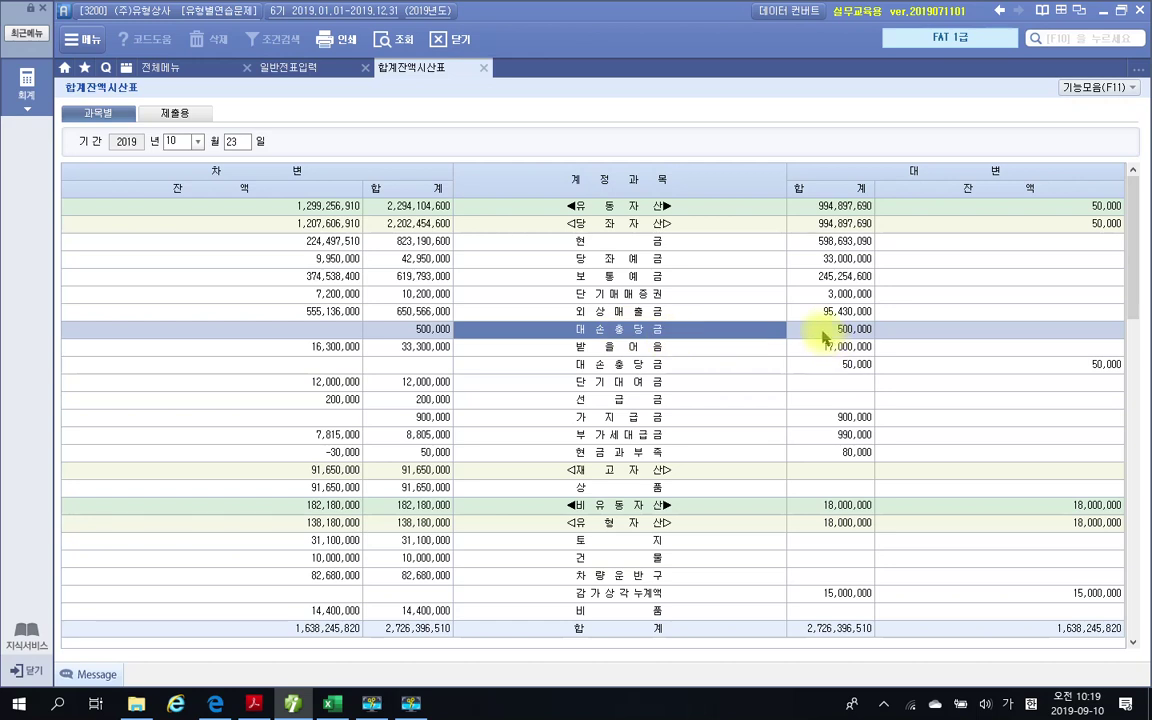
mouse_move(1101, 321)
mouse_down()
mouse_move(1072, 340)
mouse_move(1122, 325)
mouse_move(1093, 311)
mouse_up()
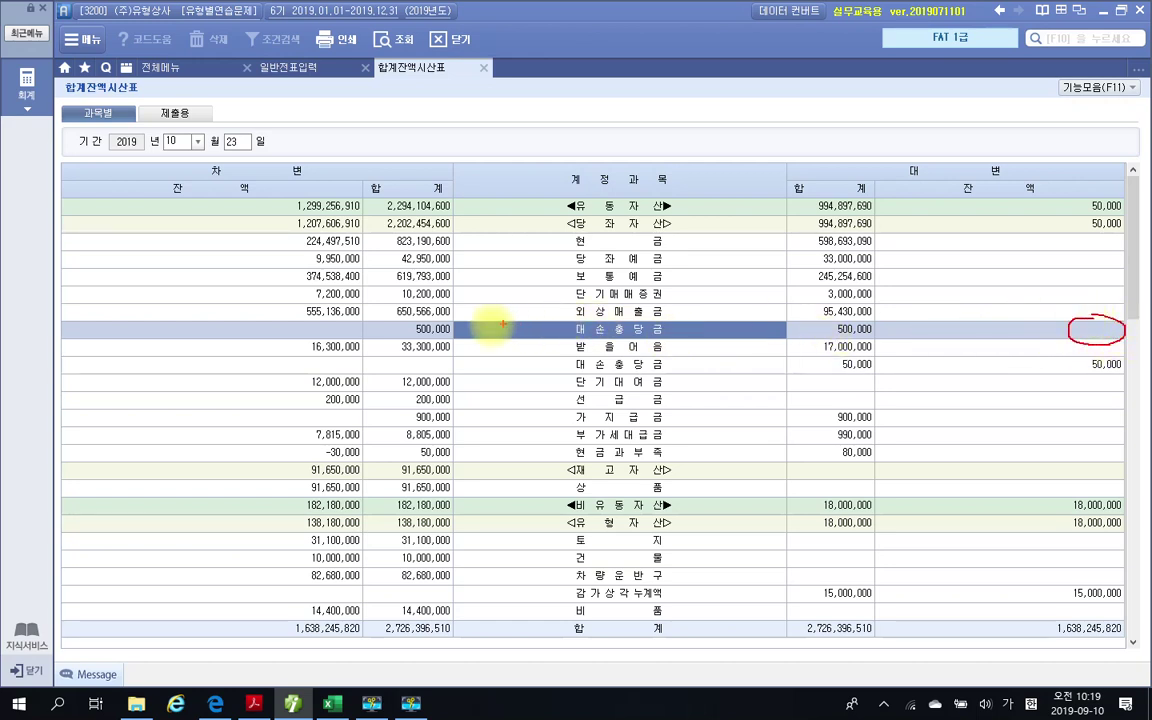
mouse_move(425, 318)
mouse_down()
mouse_move(405, 340)
mouse_move(458, 325)
mouse_up()
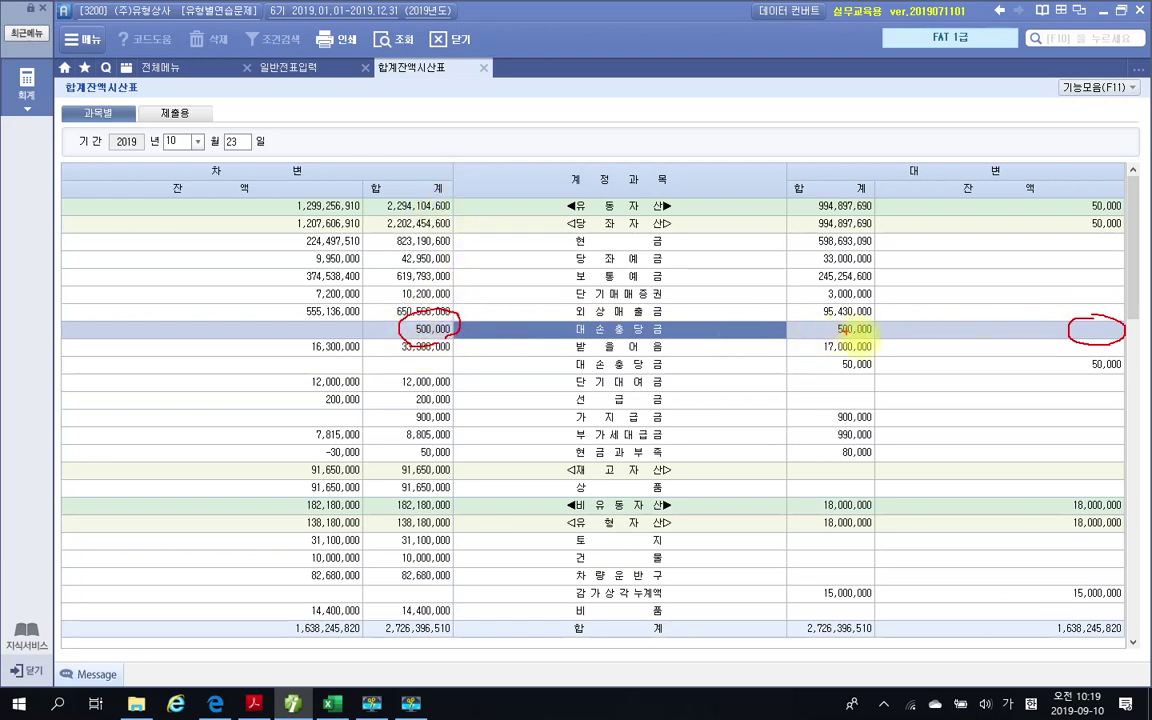
mouse_move(850, 317)
mouse_down()
mouse_move(818, 330)
mouse_move(870, 345)
mouse_up()
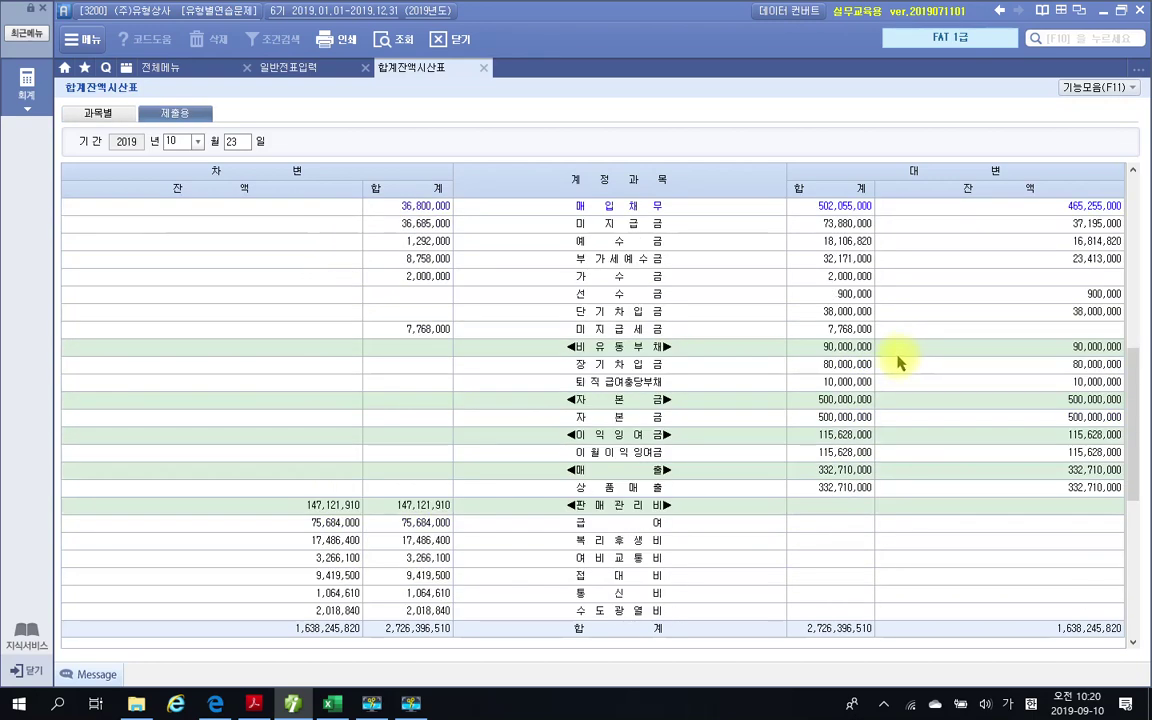
Examine 대손상각비 in the 제출용 trial balance and compare it with the day-23 voucher in 일반전표입력
scroll(898, 363, down, 7)
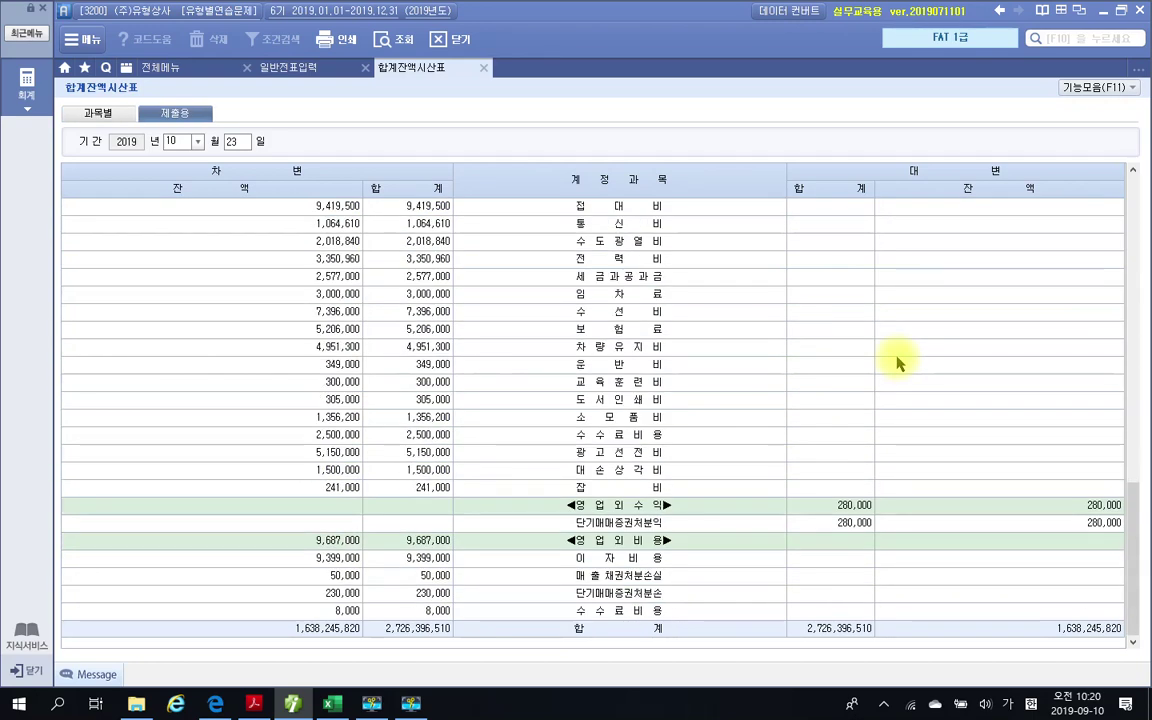
click(612, 474)
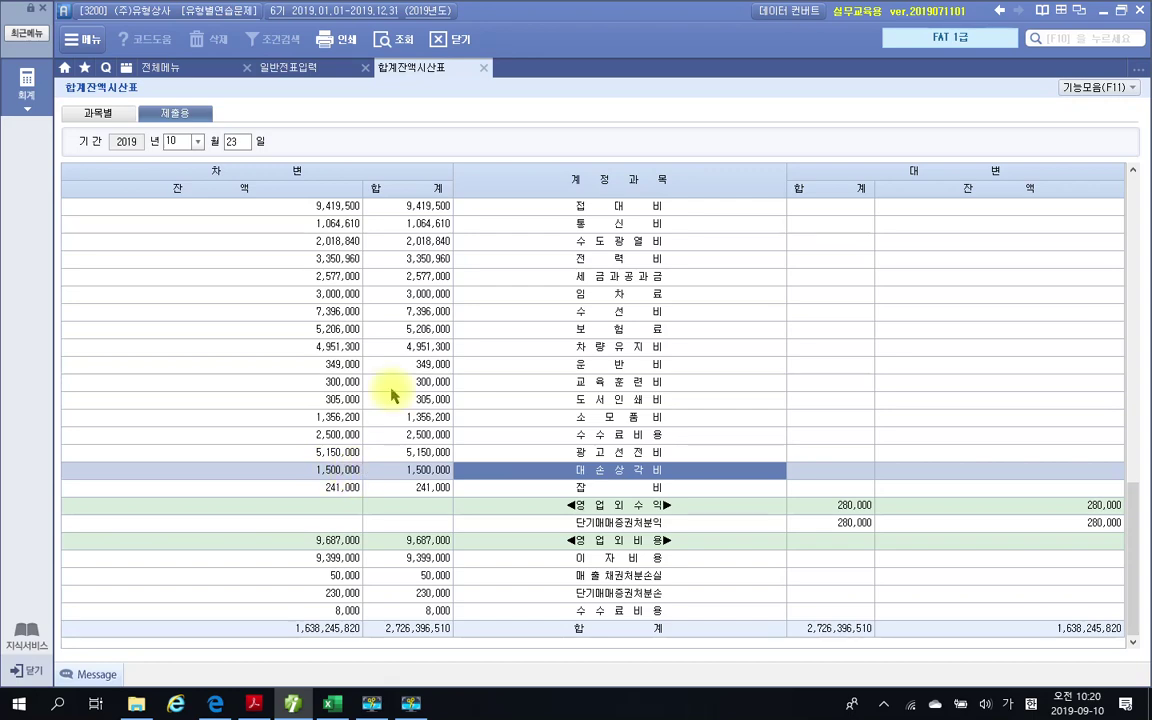
click(311, 68)
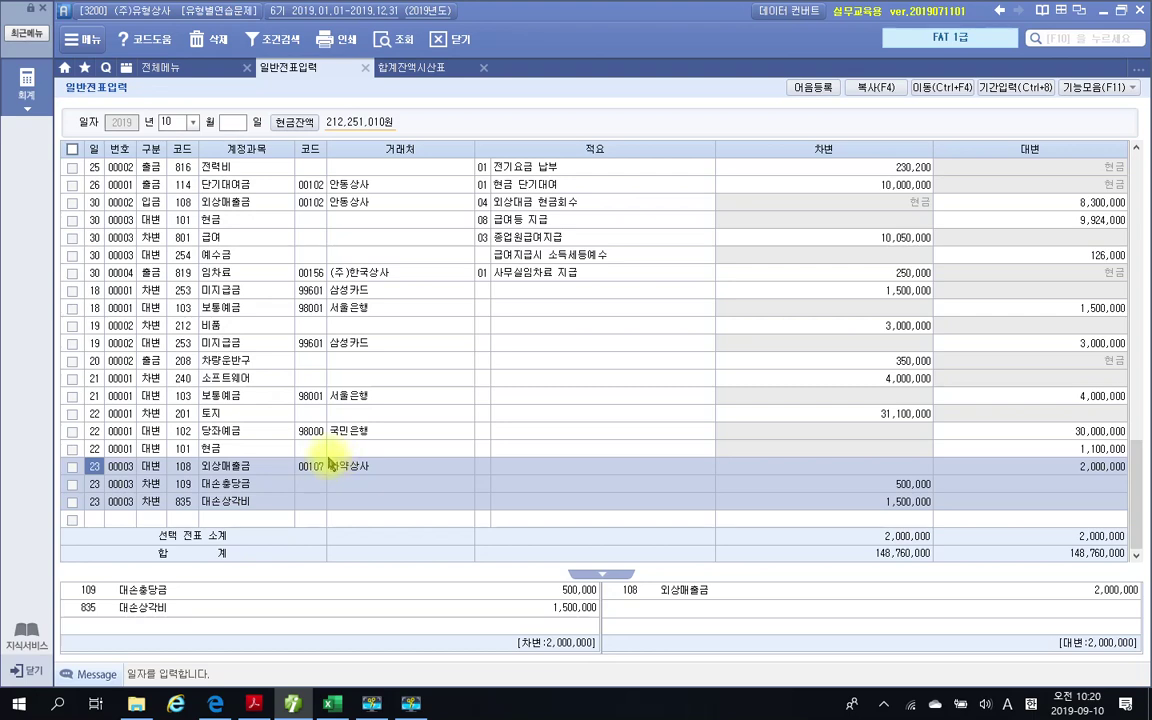
click(441, 72)
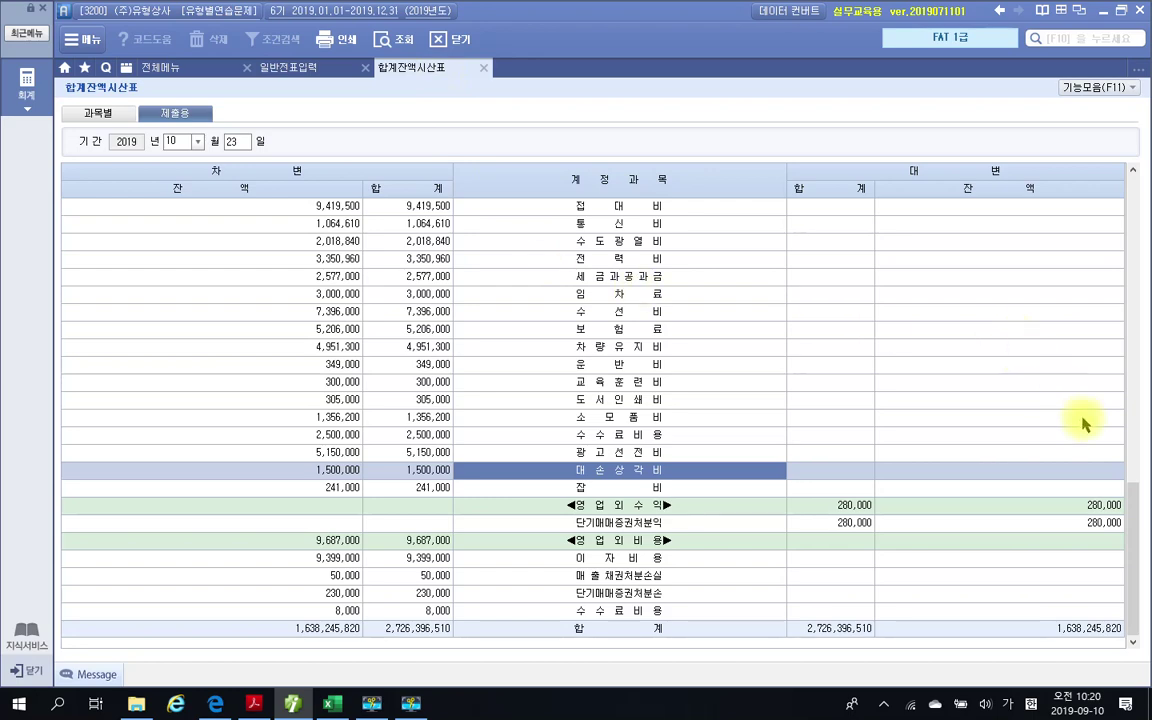
drag(1132, 496, 1132, 399)
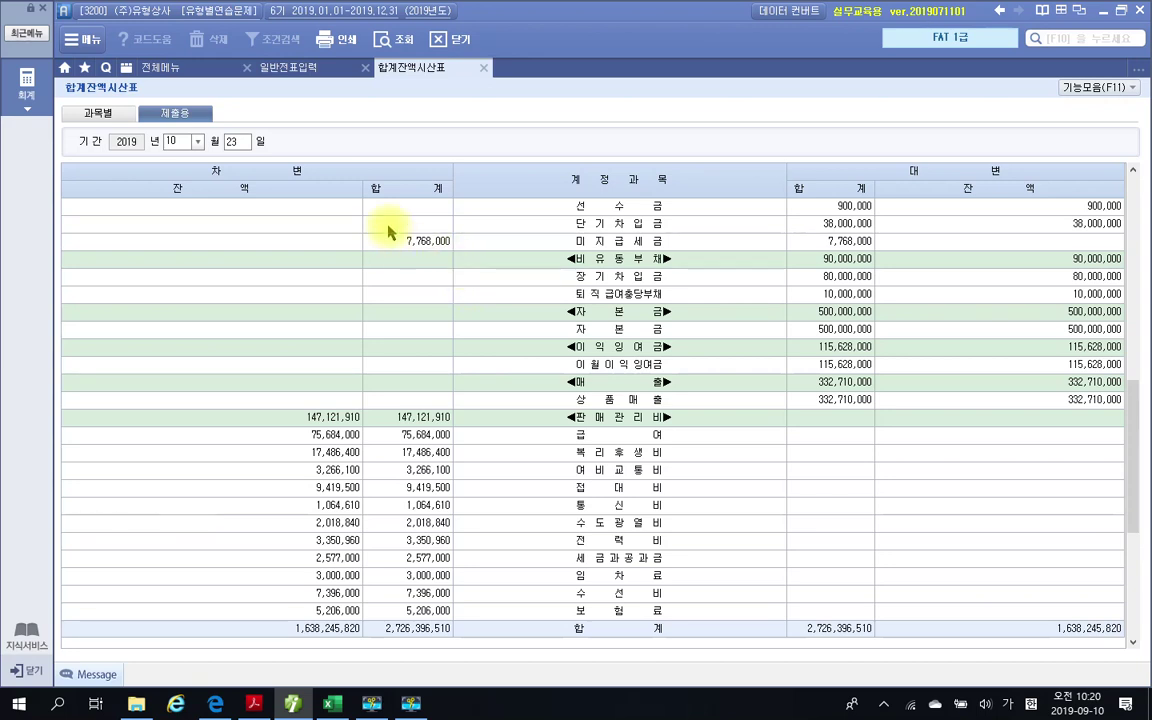
click(298, 67)
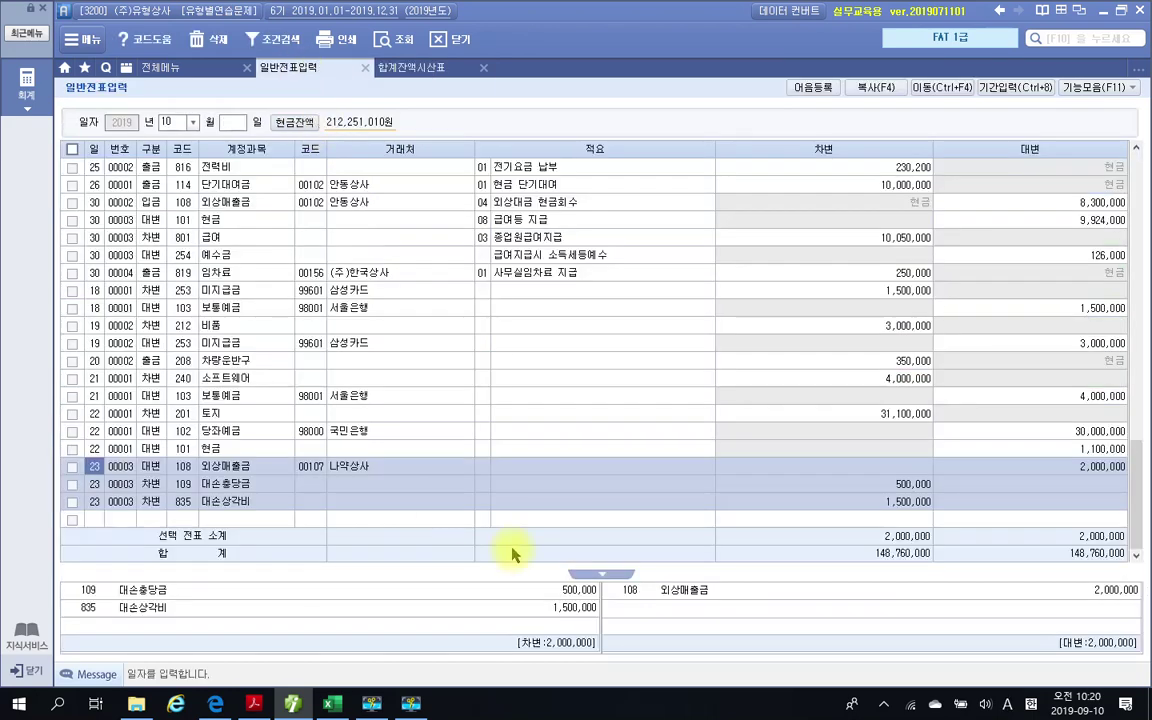
click(411, 704)
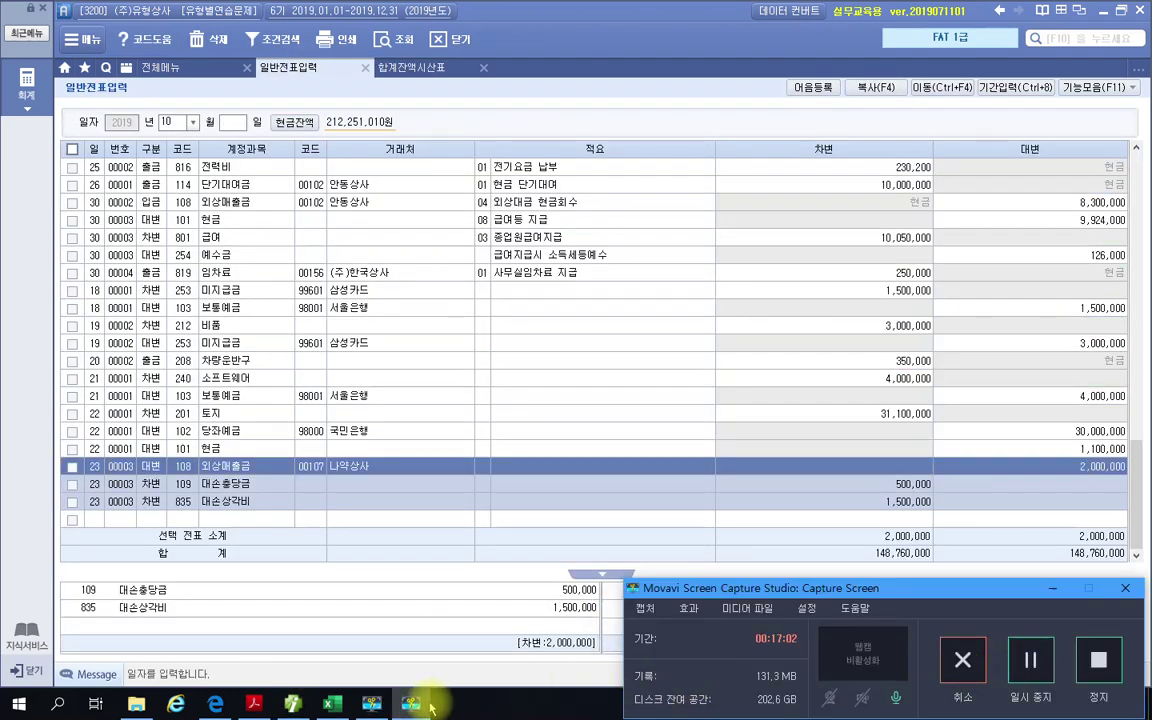
Switch to the exercise PDF in Acrobat Reader and highlight the text 단기대여금 5,000,000원이 in exercise 24
click(254, 704)
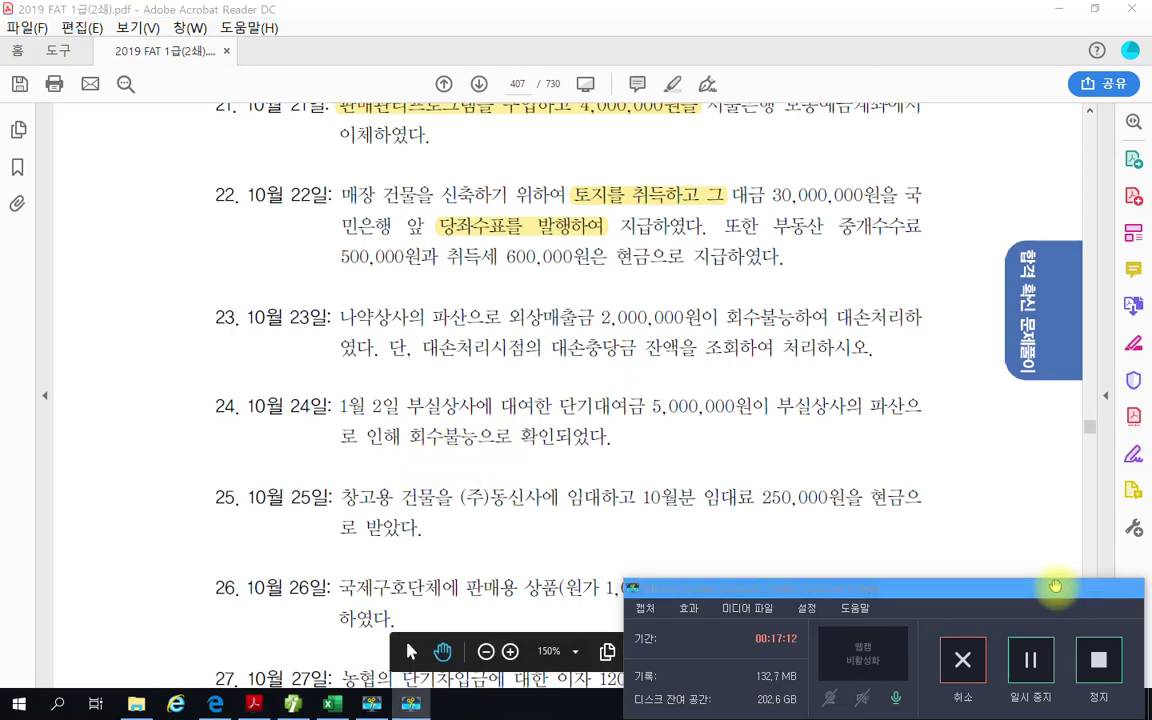
click(591, 455)
scroll(580, 455, down, 1)
scroll(516, 427, down, 1)
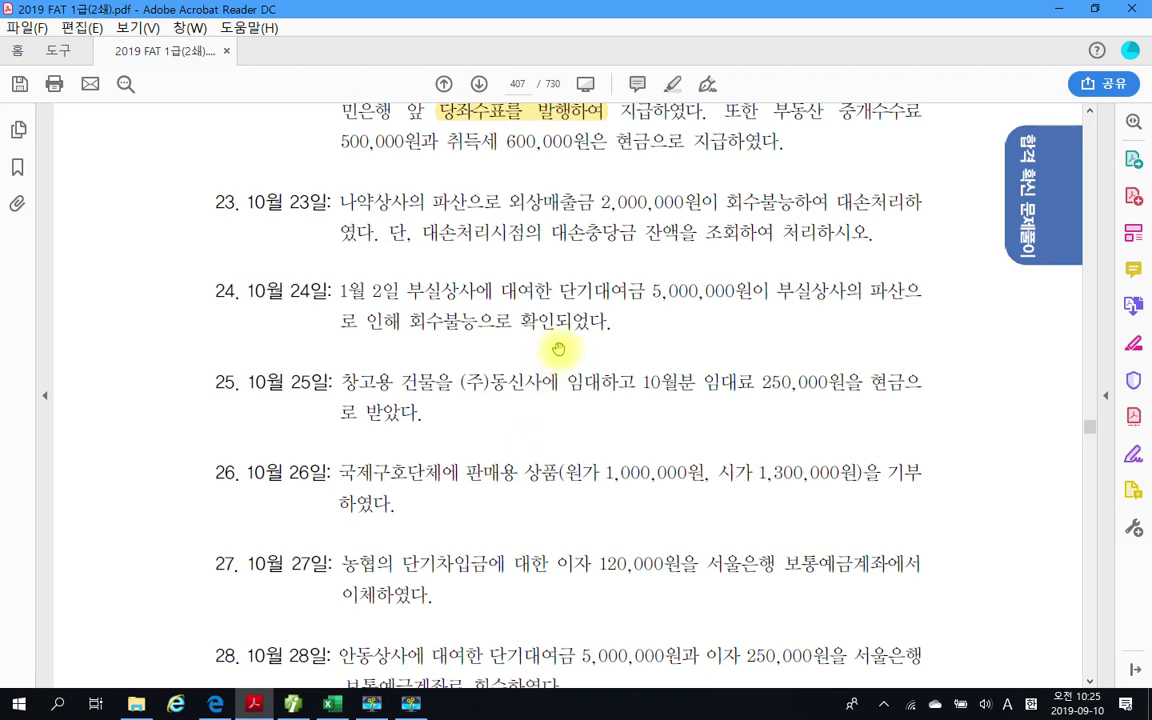
drag(562, 290, 766, 290)
right_click(685, 298)
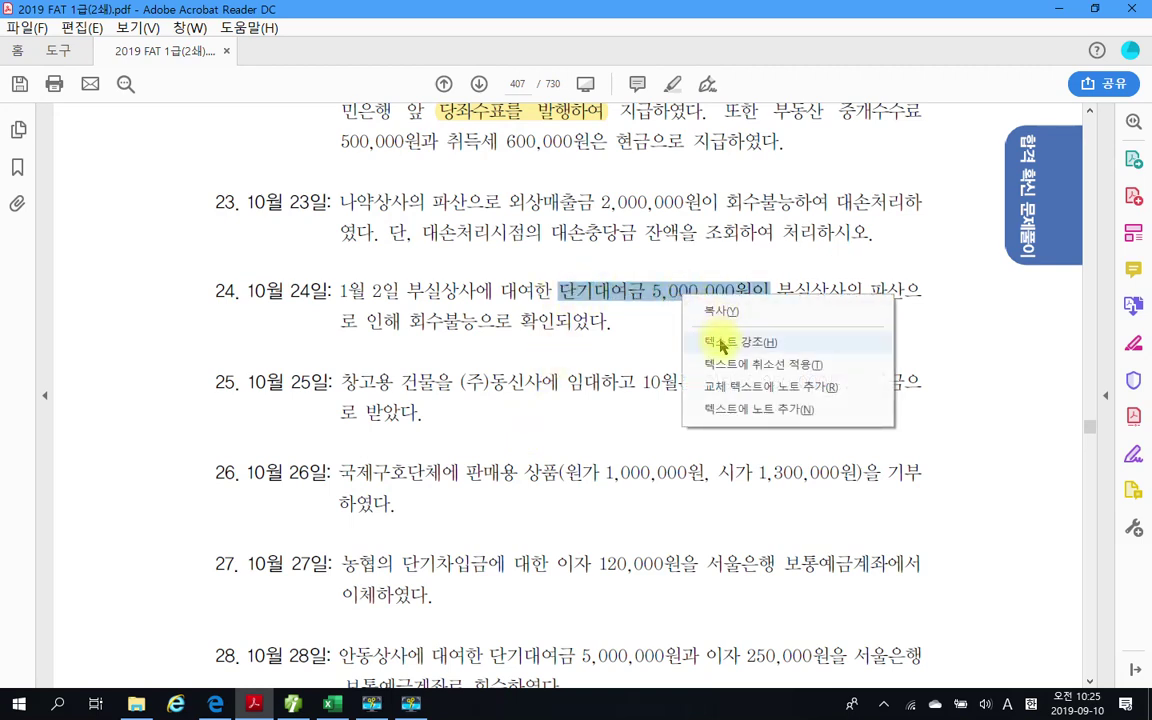
click(710, 341)
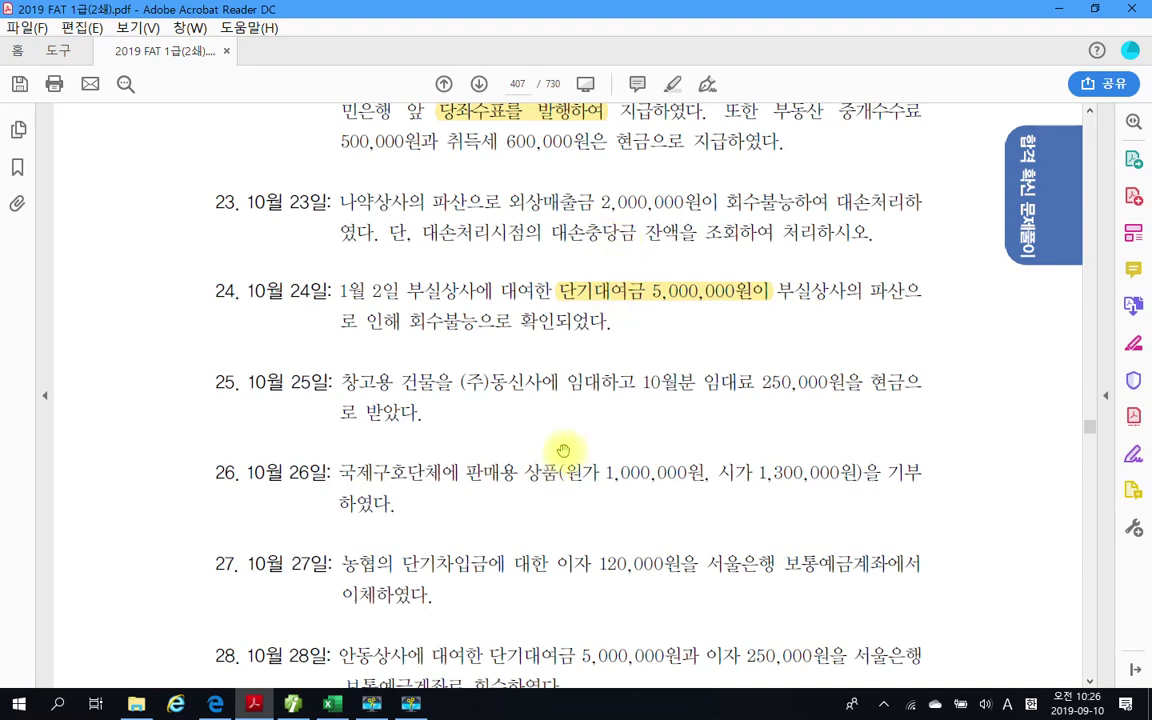
Switch to iPlus, query the 합계잔액시산표 for October 24 in the 과목별 view and check the 단기대여금 row for an allowance
click(290, 706)
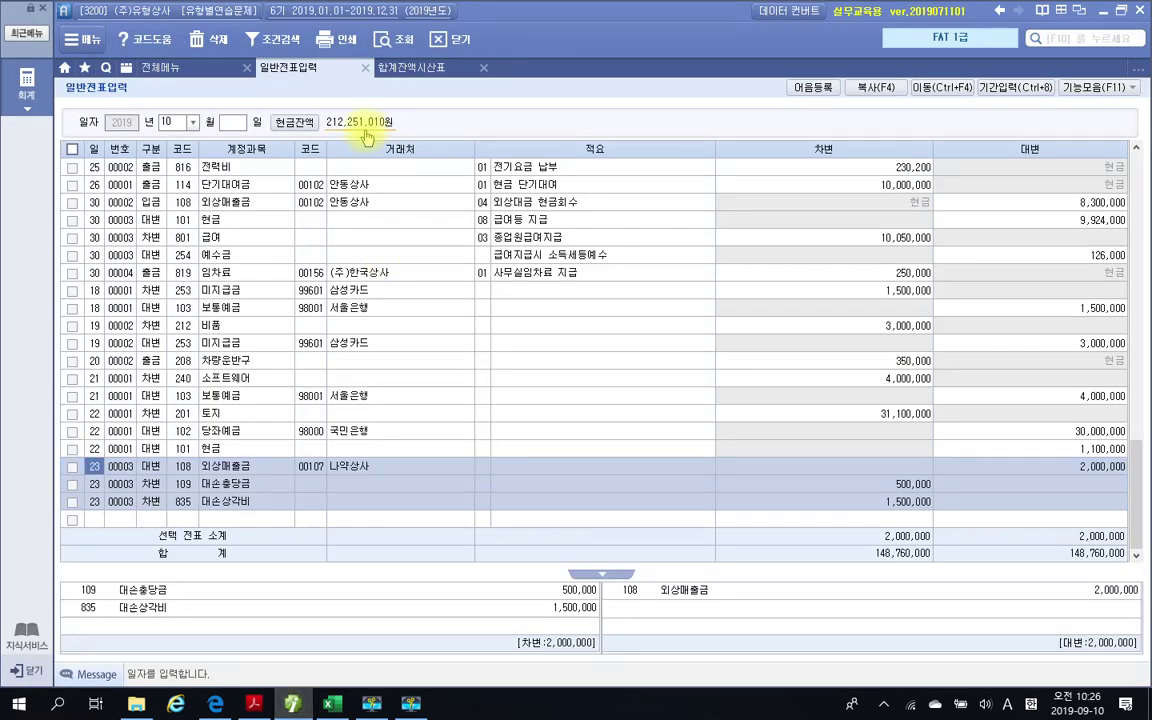
click(392, 74)
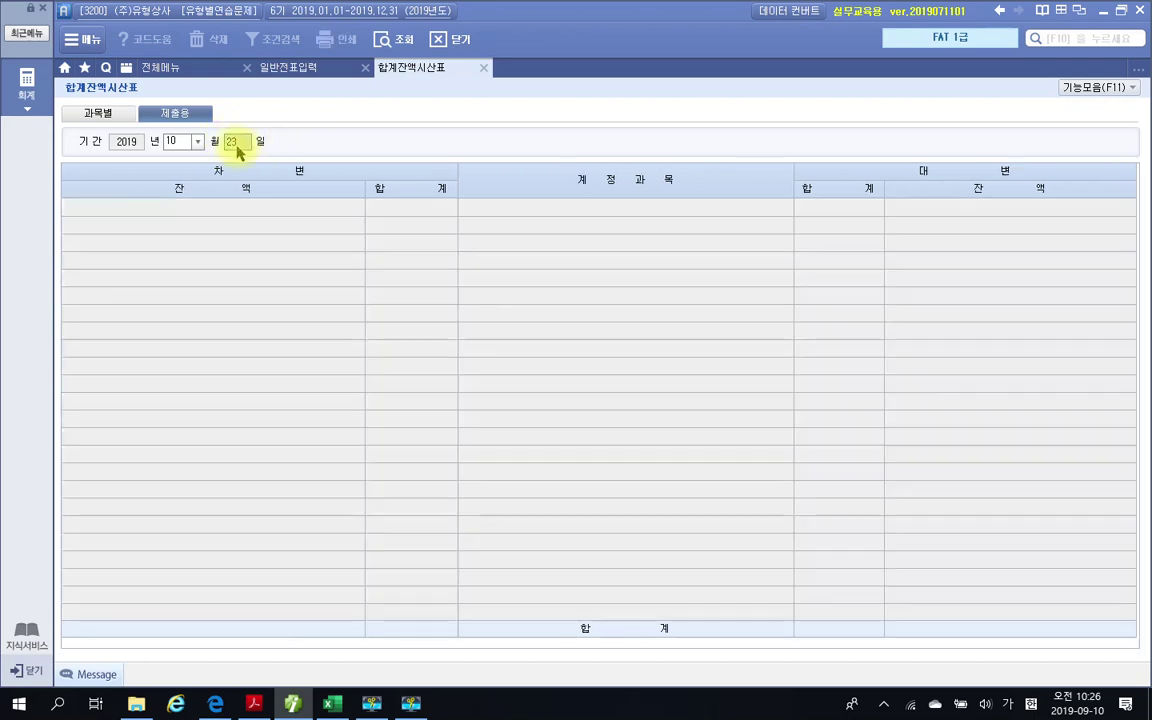
click(237, 148)
text(24)
key(Return)
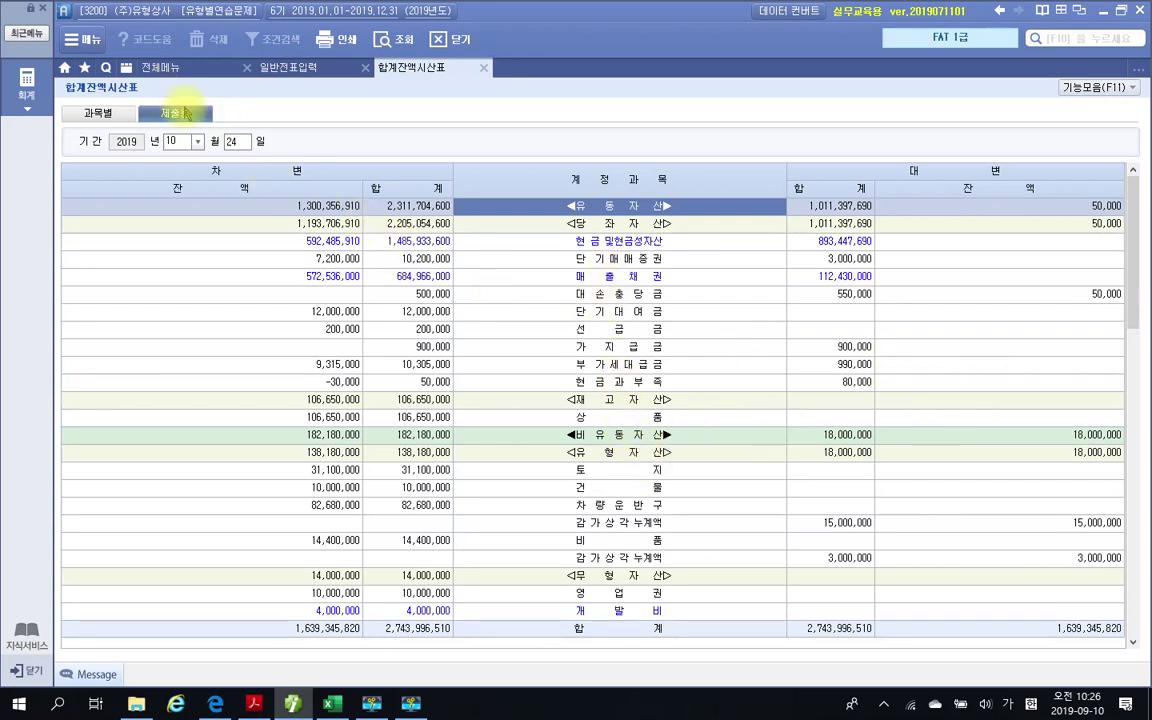
click(100, 113)
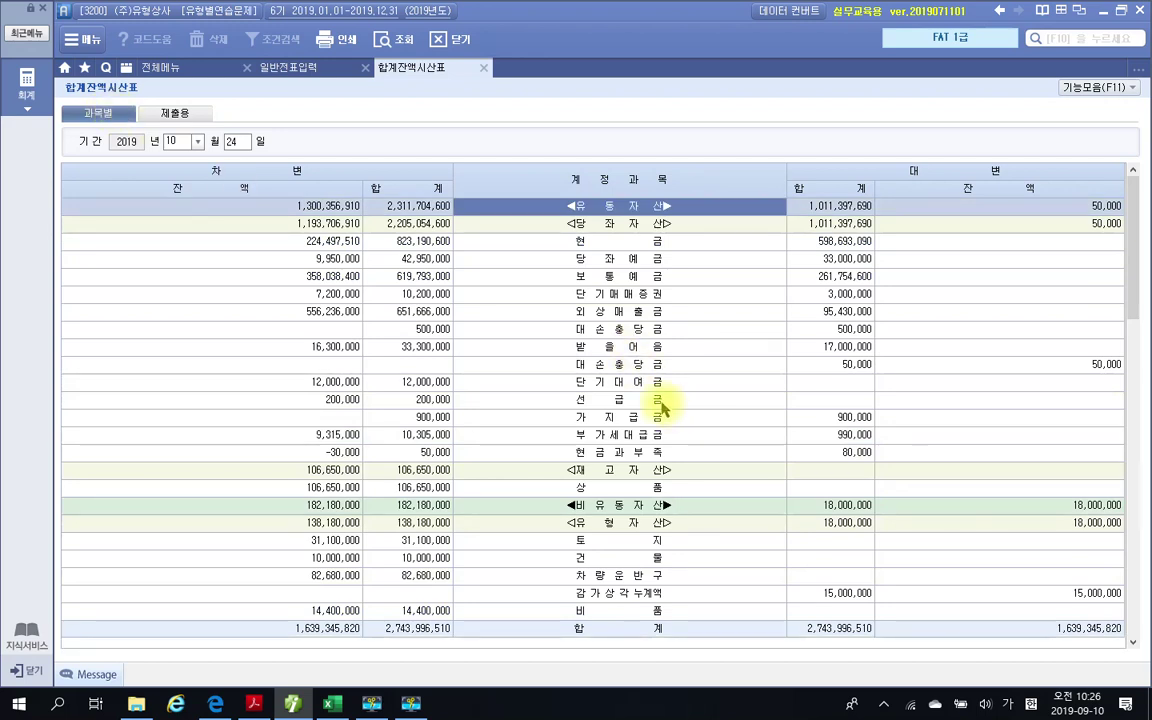
click(567, 381)
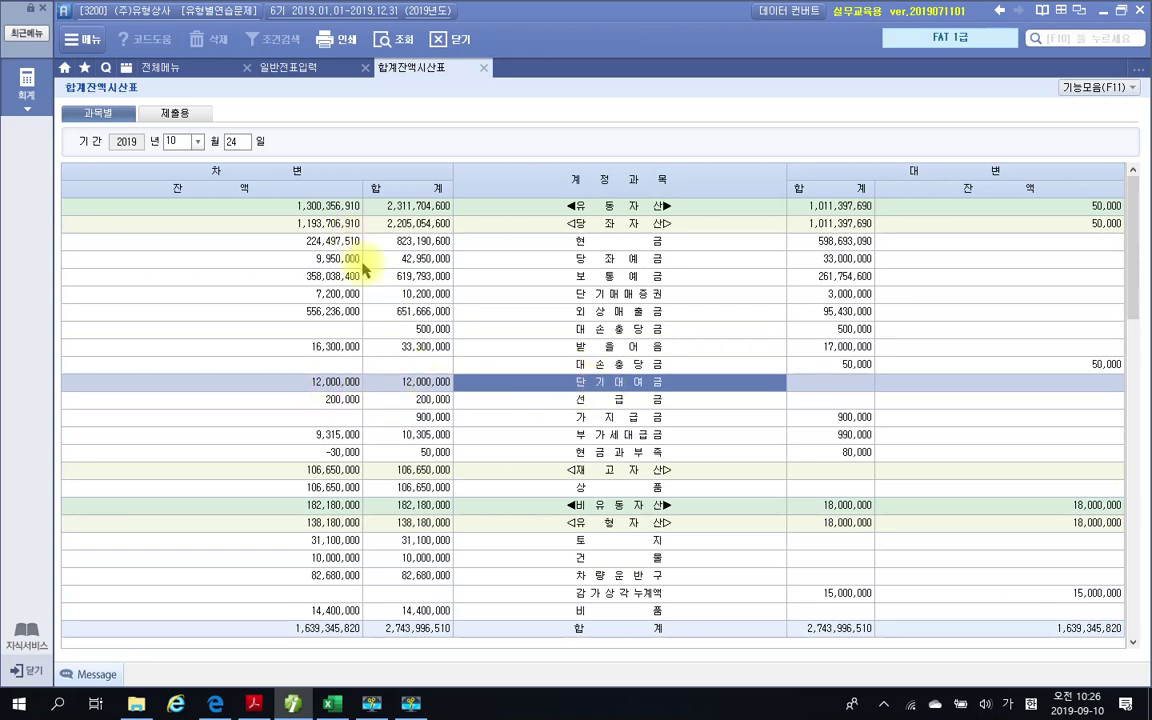
Return to the exercise PDF, underline both receivable amounts, circle 외상매출금 in exercise 23 and handwrite 대손상각비 above it
click(256, 705)
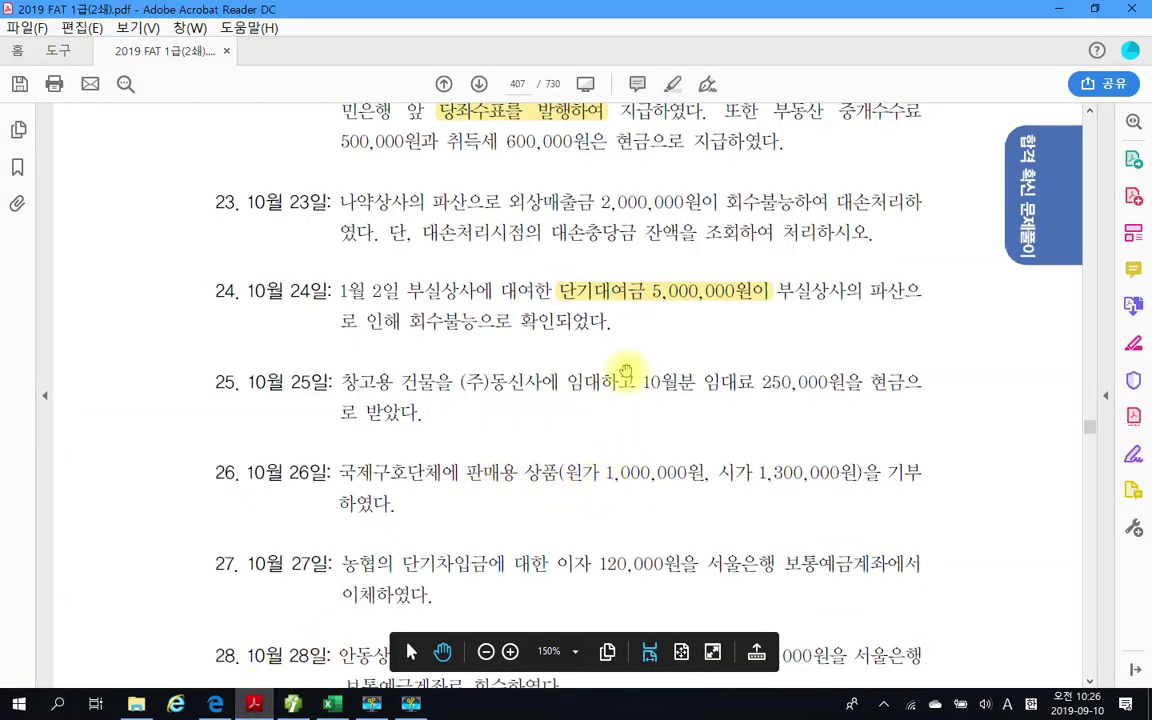
drag(648, 300, 776, 300)
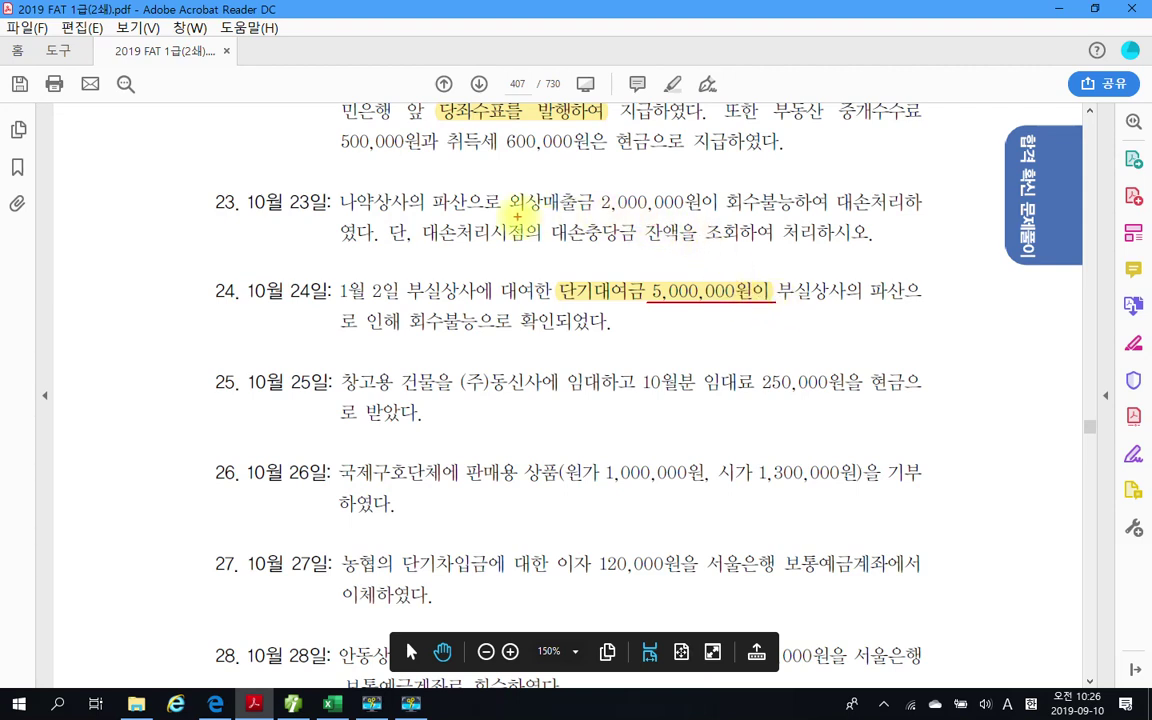
drag(510, 212, 705, 207)
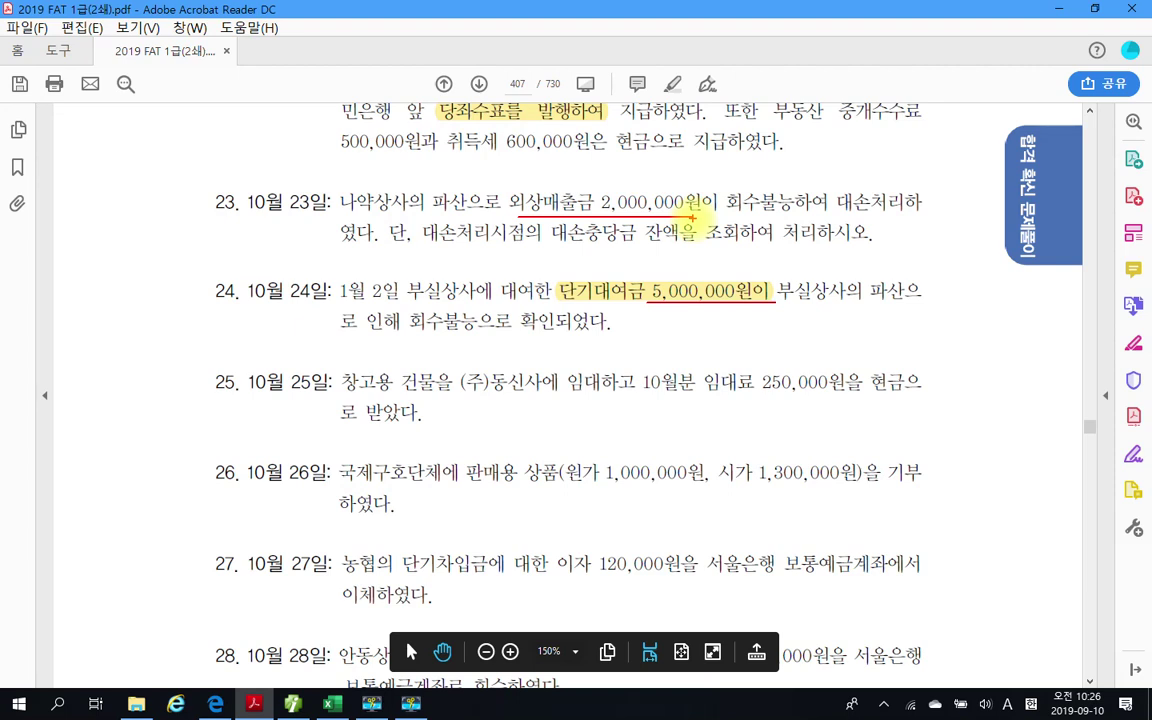
mouse_move(600, 192)
mouse_down()
mouse_move(505, 200)
mouse_move(540, 230)
mouse_up()
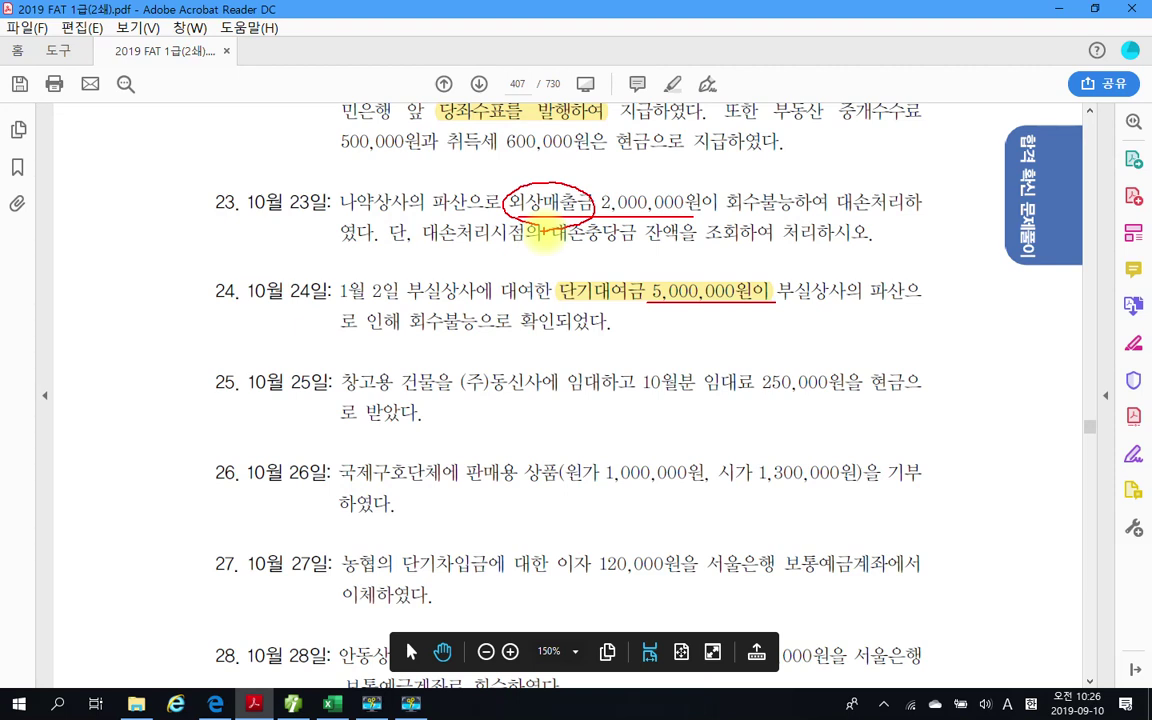
drag(668, 158, 680, 210)
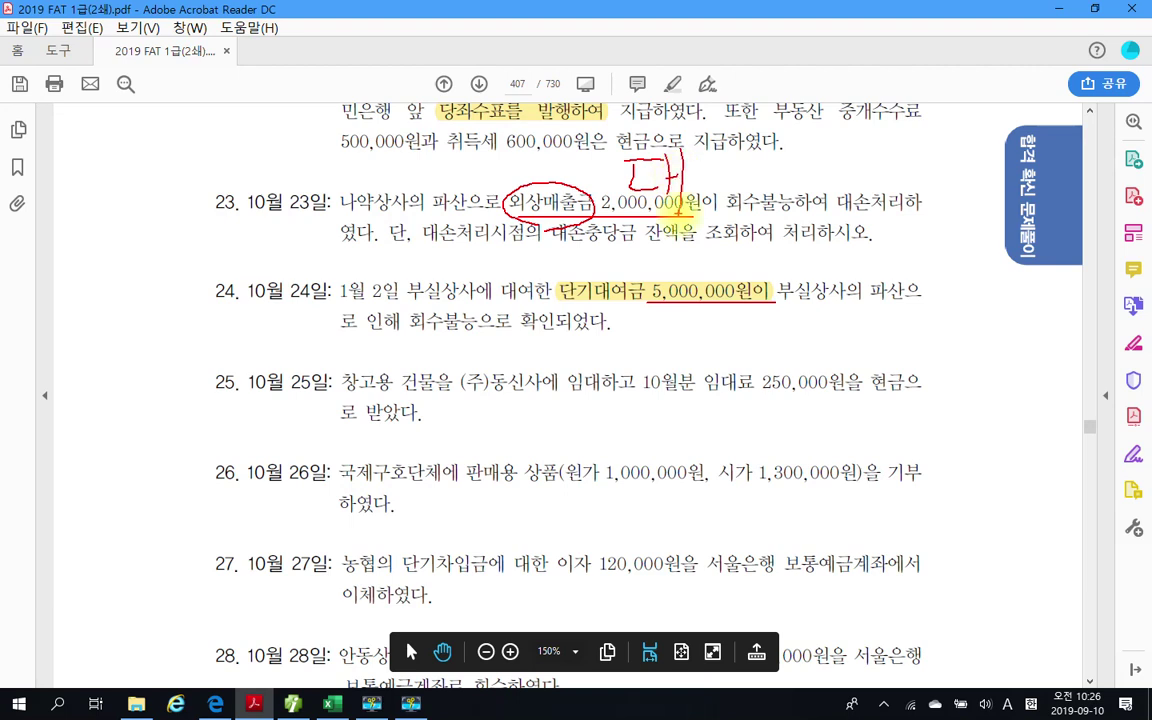
mouse_move(698, 162)
mouse_down()
mouse_move(712, 186)
mouse_move(736, 186)
mouse_up()
mouse_move(750, 170)
mouse_down()
mouse_move(802, 188)
mouse_move(792, 186)
mouse_up()
drag(833, 165, 842, 190)
mouse_move(853, 145)
mouse_down()
mouse_move(855, 185)
mouse_move(866, 166)
mouse_move(860, 188)
mouse_move(880, 186)
mouse_up()
drag(908, 140, 888, 234)
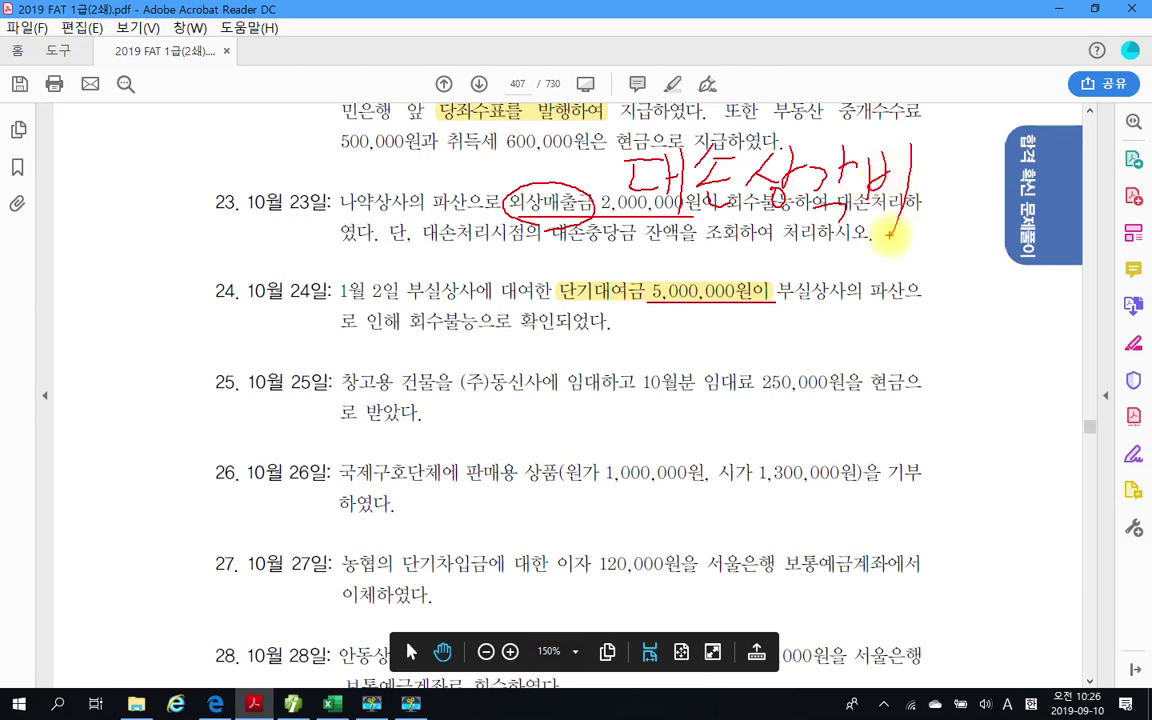
Underline and circle 단기대여금 in exercise 24 and handwrite 기타의대손상각비 in red ink beneath it
drag(560, 299, 646, 307)
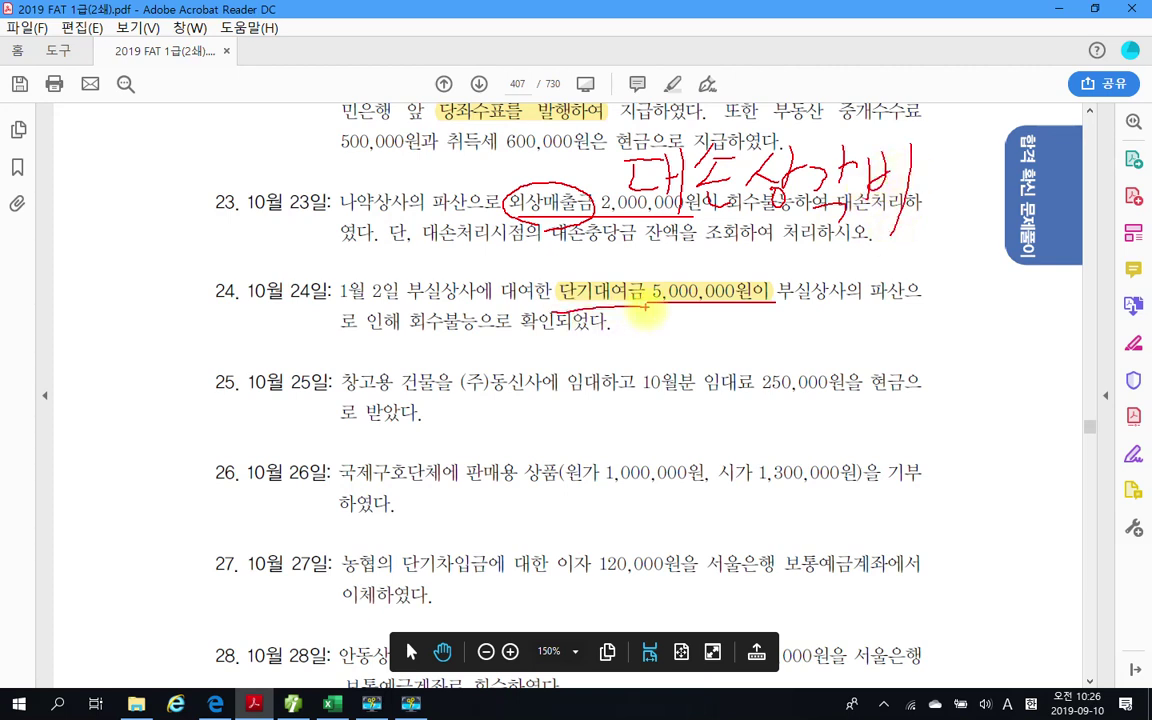
mouse_move(634, 268)
mouse_down()
mouse_move(545, 272)
mouse_move(636, 298)
mouse_up()
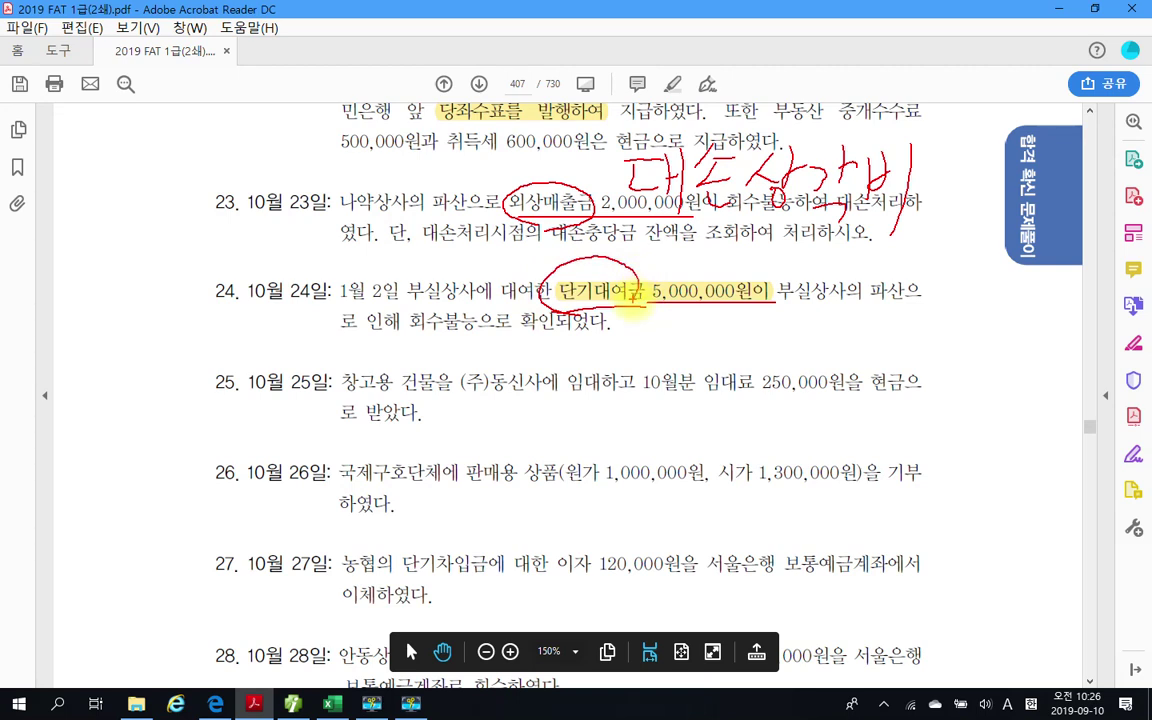
mouse_move(615, 322)
mouse_down()
mouse_move(628, 346)
mouse_move(656, 352)
mouse_move(700, 332)
mouse_move(700, 306)
mouse_up()
mouse_move(680, 320)
mouse_down()
mouse_move(698, 320)
mouse_move(714, 356)
mouse_up()
drag(714, 331, 722, 331)
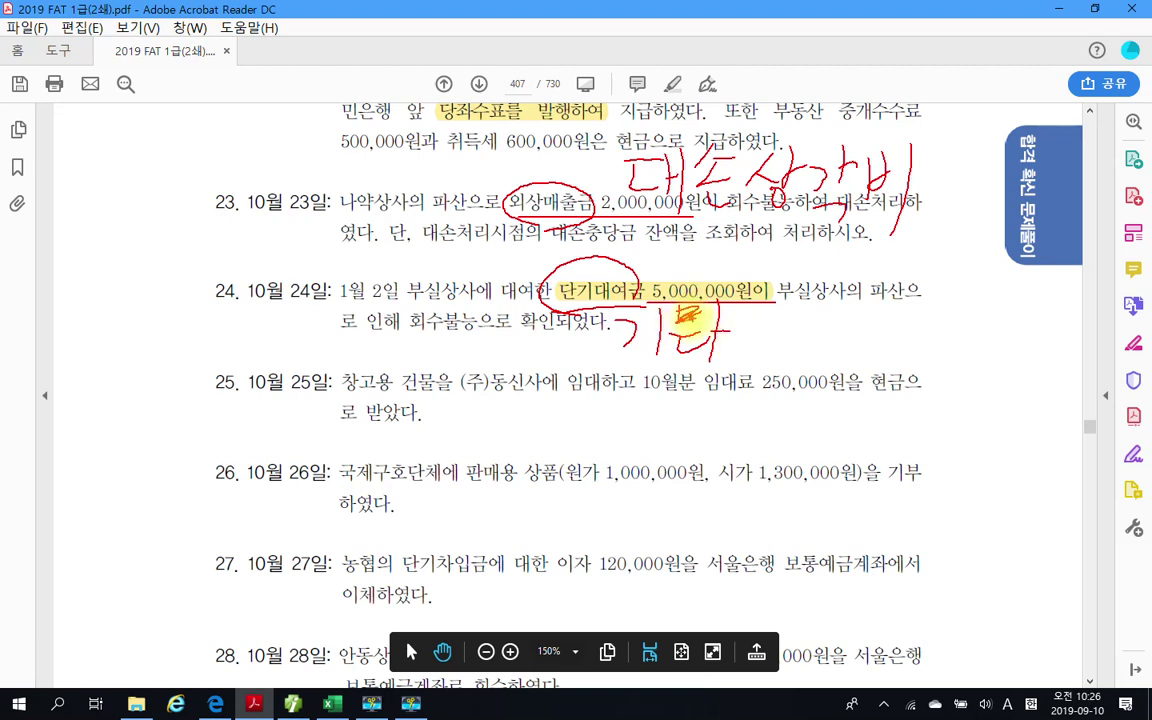
drag(752, 322, 750, 324)
drag(732, 352, 768, 348)
drag(778, 312, 776, 366)
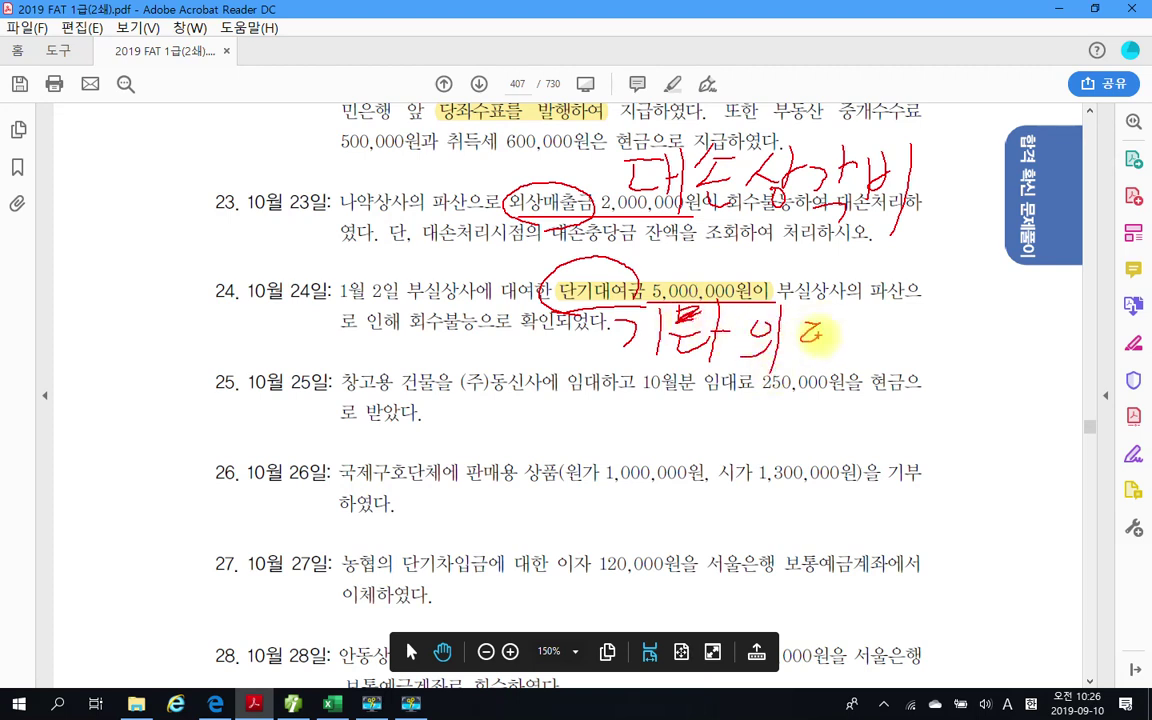
drag(826, 314, 828, 345)
mouse_move(840, 305)
mouse_down()
mouse_move(840, 360)
mouse_move(853, 365)
mouse_move(862, 333)
mouse_move(895, 335)
mouse_up()
mouse_move(878, 345)
mouse_down()
mouse_move(903, 360)
mouse_move(912, 351)
mouse_up()
drag(920, 336, 940, 351)
mouse_move(940, 326)
mouse_down()
mouse_move(968, 319)
mouse_move(937, 352)
mouse_move(984, 355)
mouse_move(998, 333)
mouse_move(998, 345)
mouse_up()
mouse_move(1001, 318)
mouse_down()
mouse_move(1001, 362)
mouse_move(1022, 356)
mouse_up()
drag(1010, 338, 1022, 338)
drag(1042, 316, 1031, 382)
Frame the handwritten 기타의대손상각비 and underline 외상매출금 in exercise 23 and 단기대여금 5,000,000원 in exercise 24 again
mouse_move(605, 318)
mouse_down()
mouse_move(790, 375)
mouse_move(1058, 300)
mouse_move(730, 278)
mouse_move(604, 349)
mouse_up()
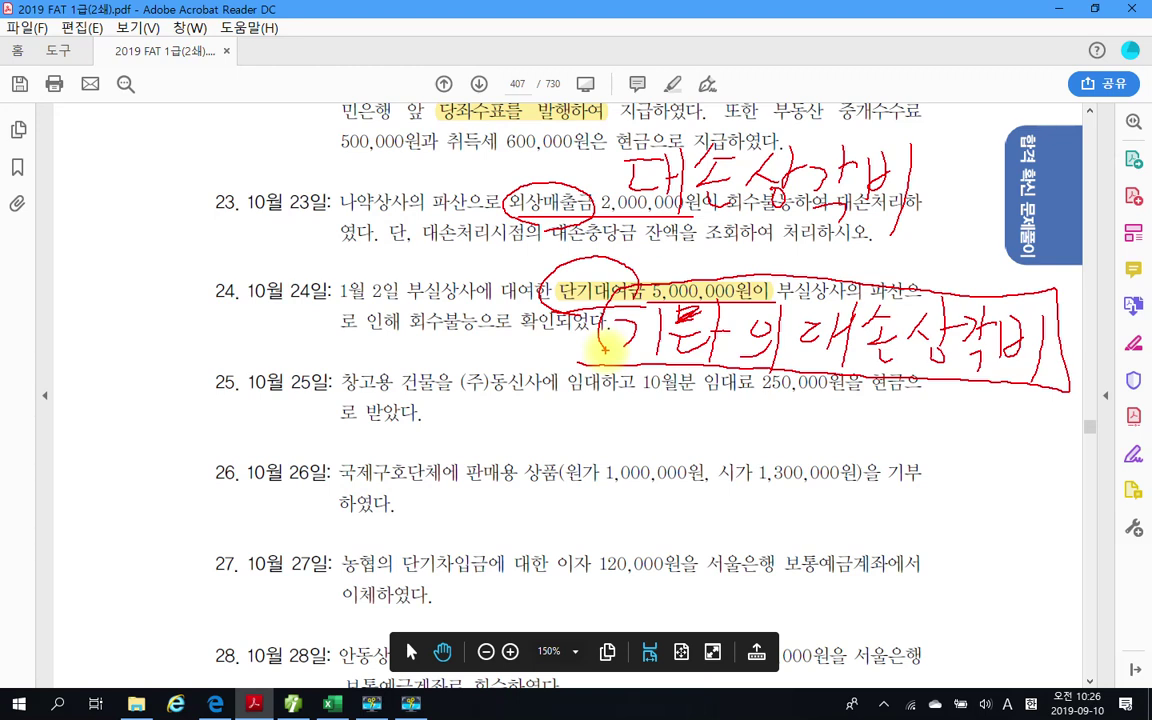
drag(650, 305, 772, 308)
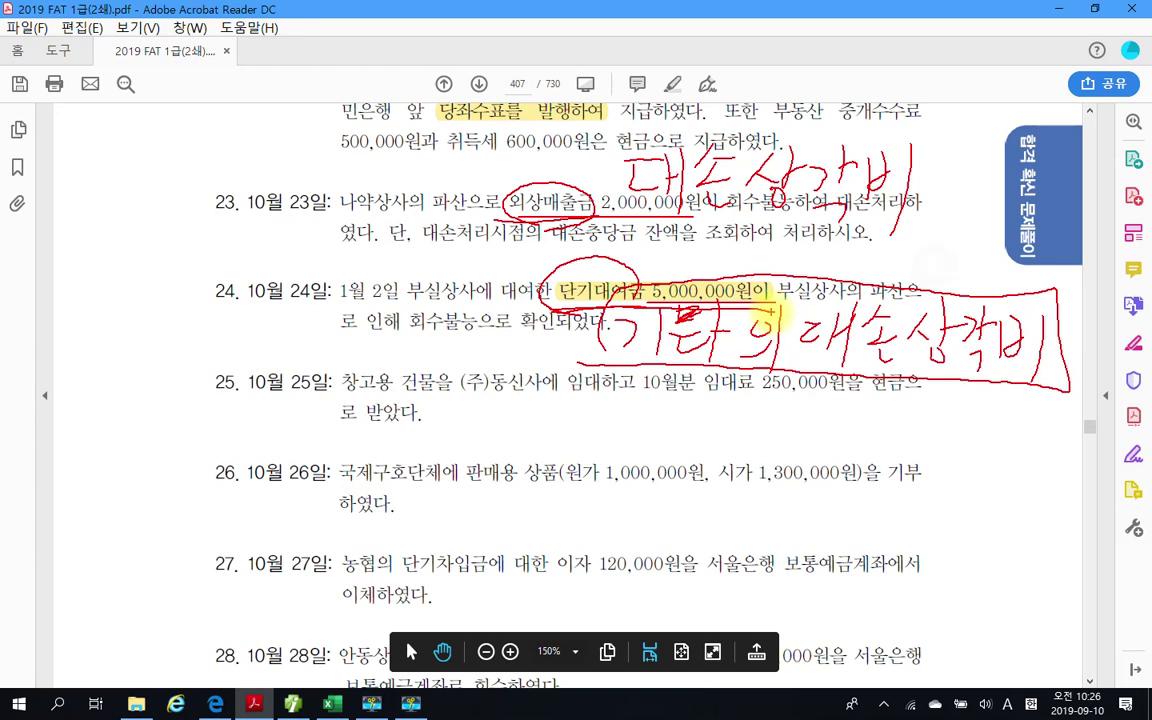
drag(935, 264, 993, 271)
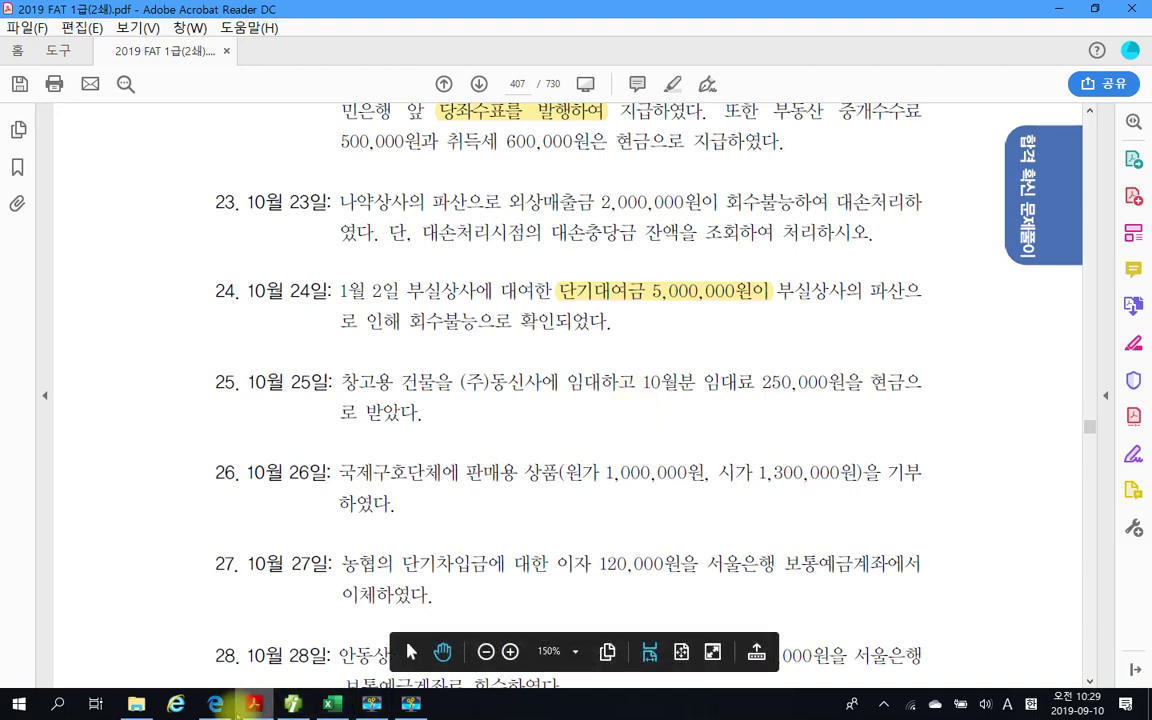
Switch to iPlus and start a credit (대변) line dated 24 in 일반전표입력, looking up the 단기대여금 account
click(293, 704)
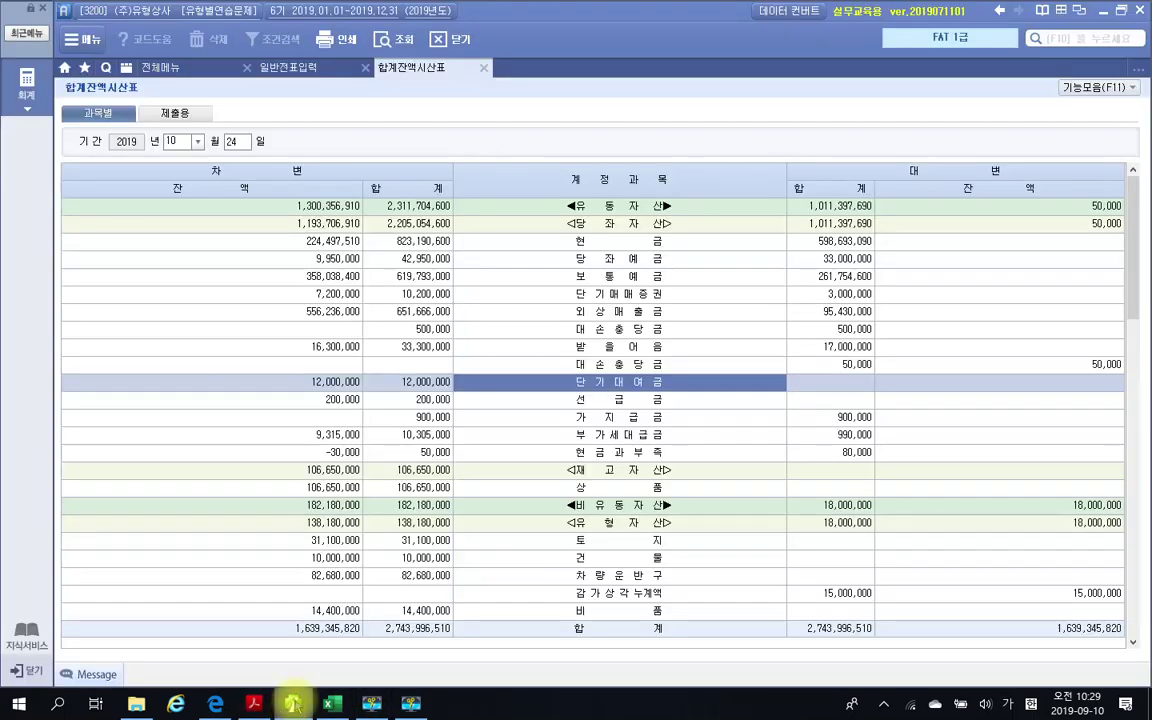
click(268, 68)
click(92, 517)
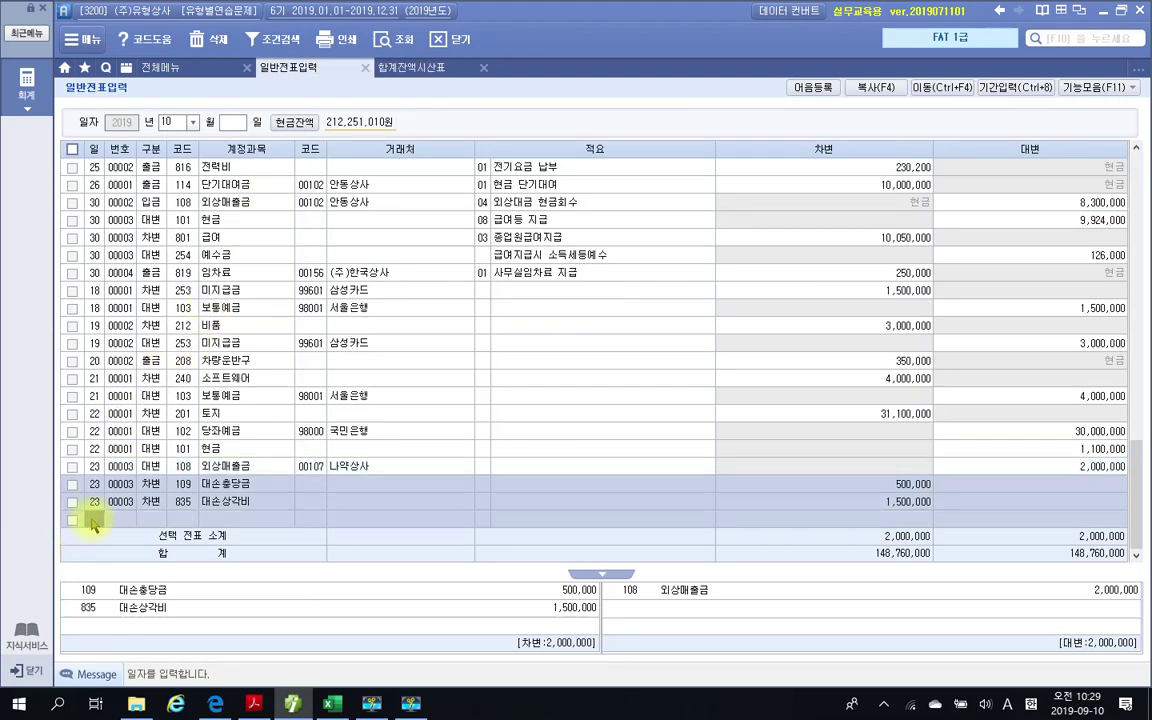
text(24)
key(Return)
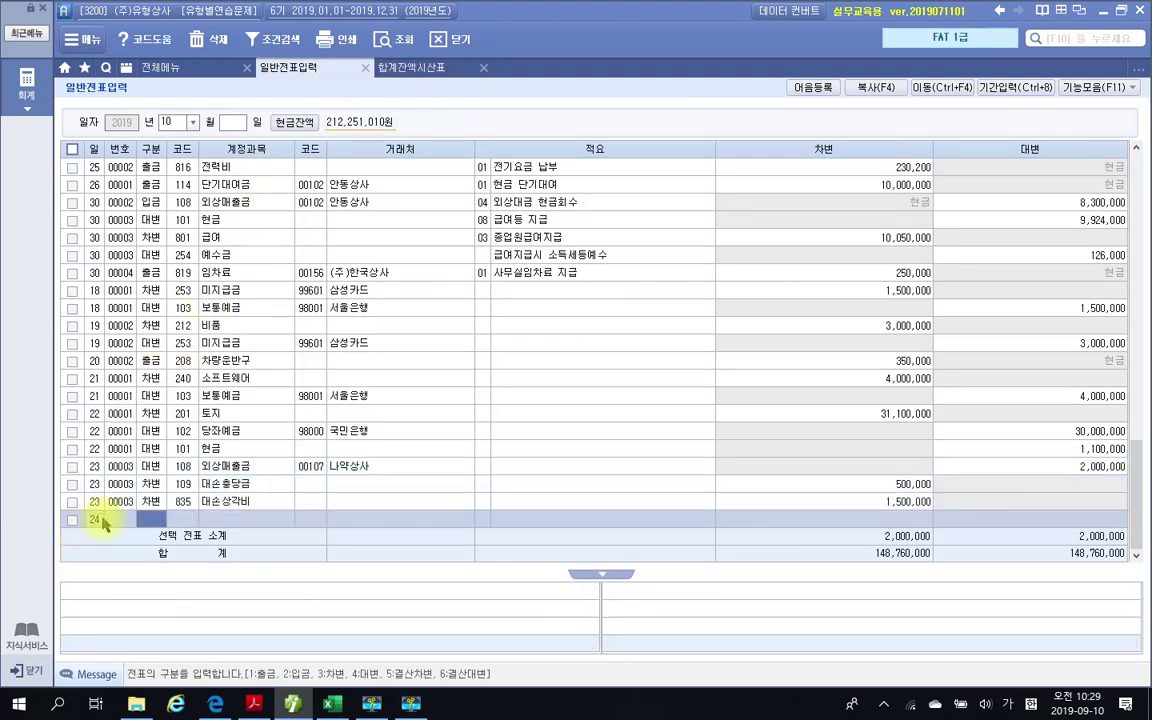
text(4)
key(Return)
text(단)
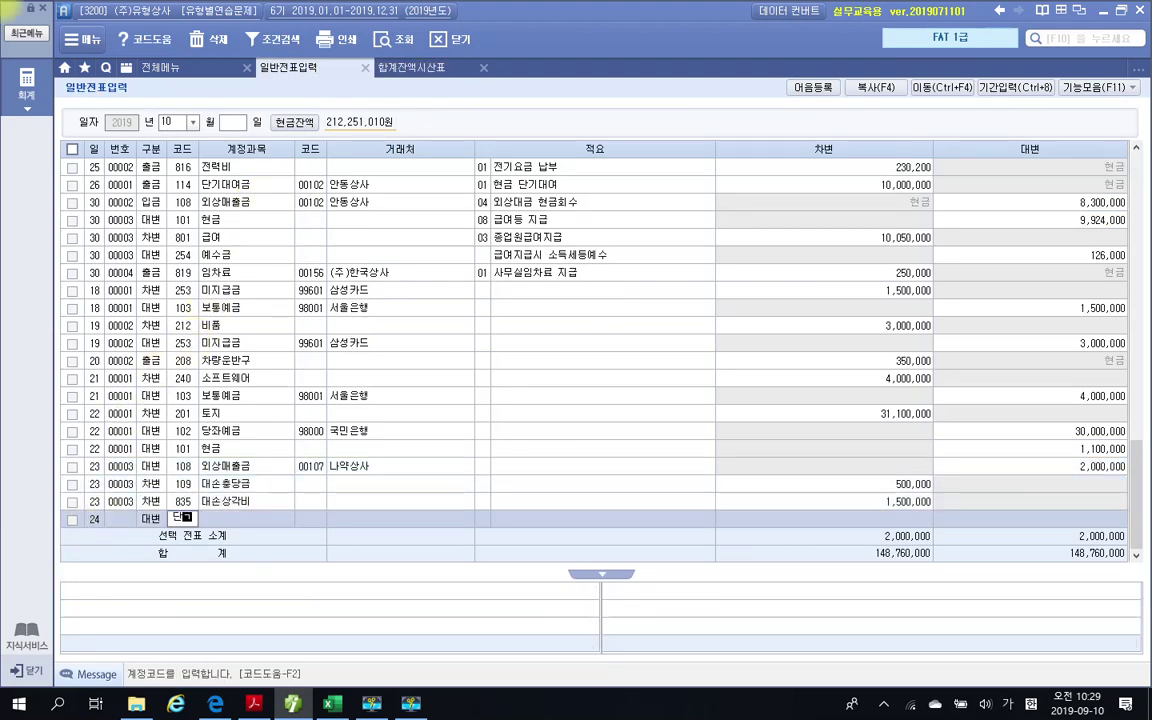
Set the account of the October 24 credit line to 114 단기대여금
text(기)
key(Return)
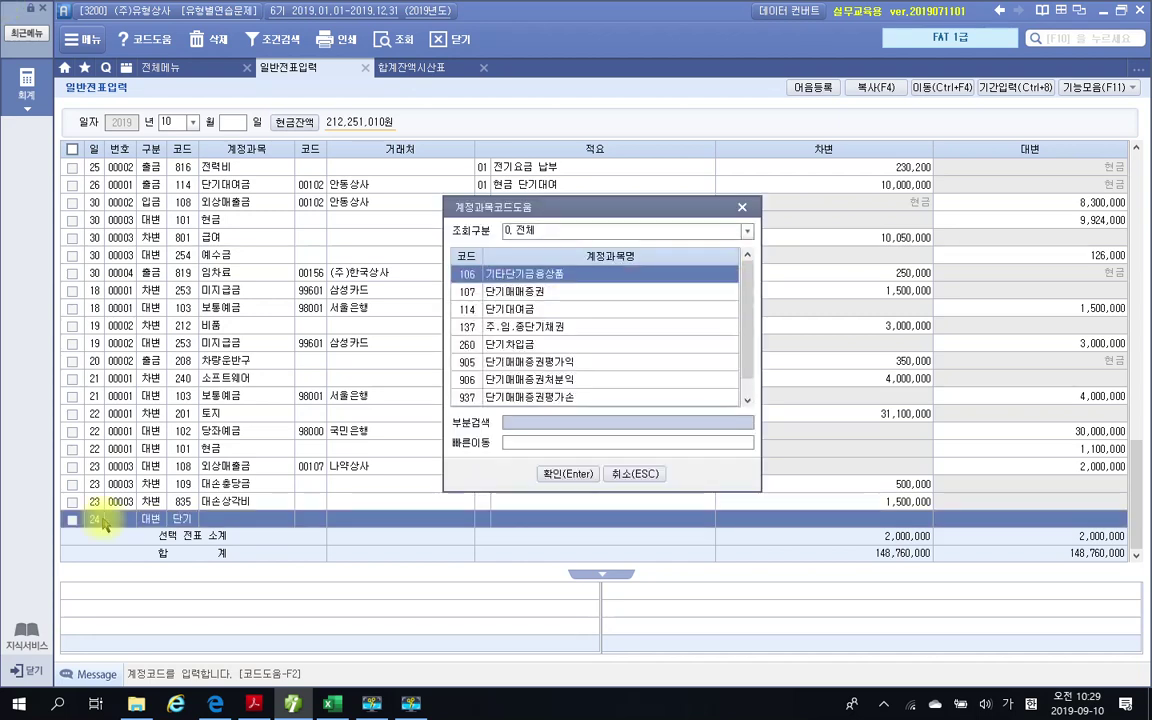
key(Down)
key(Down)
key(Return)
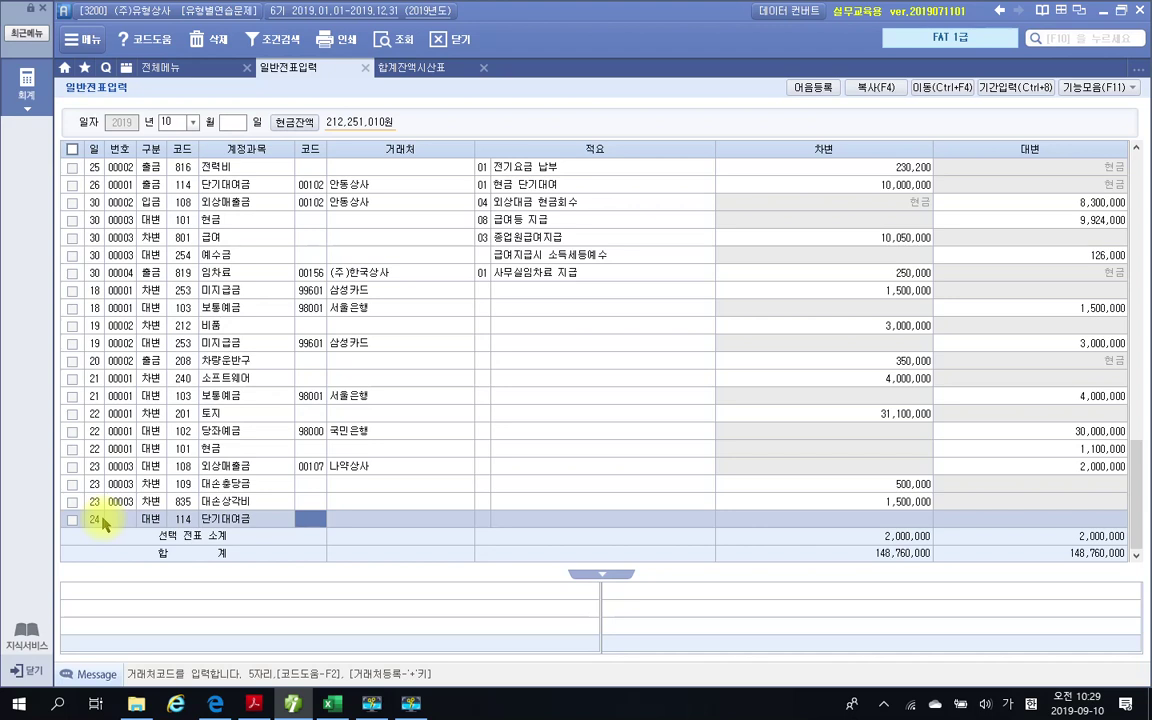
Complete the 단기대여금 credit line with 부실상사 as the trading partner and an amount of 5,000,000
text(50000)
key(Return)
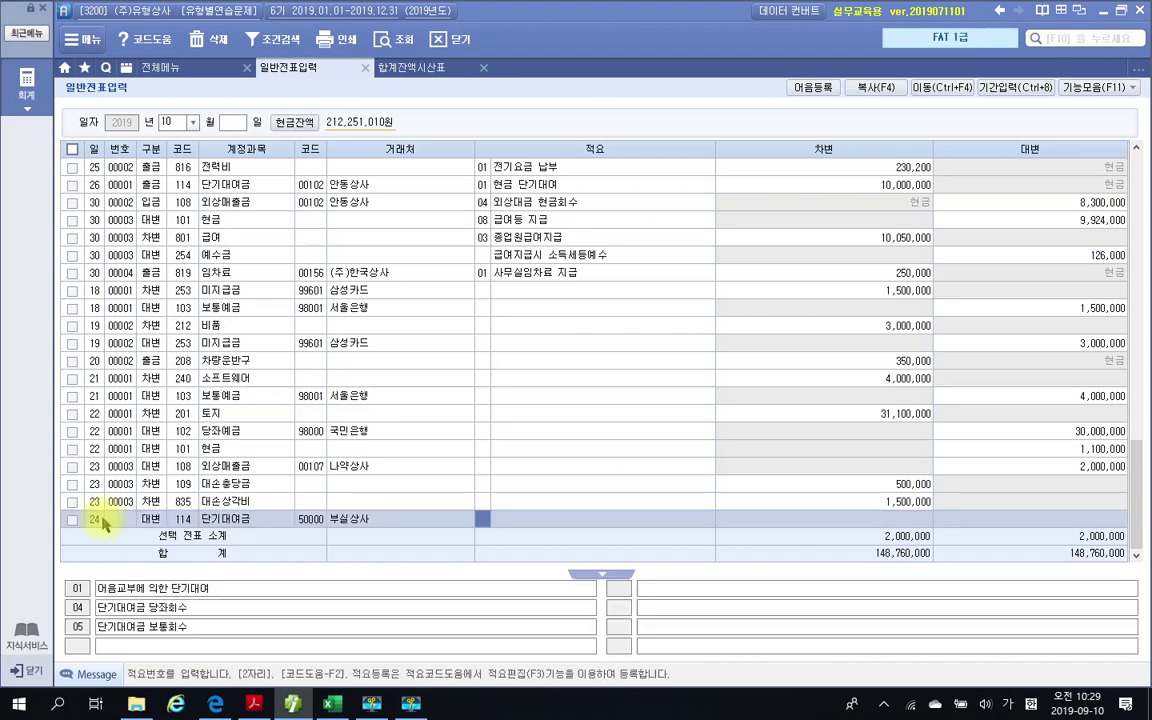
key(Return)
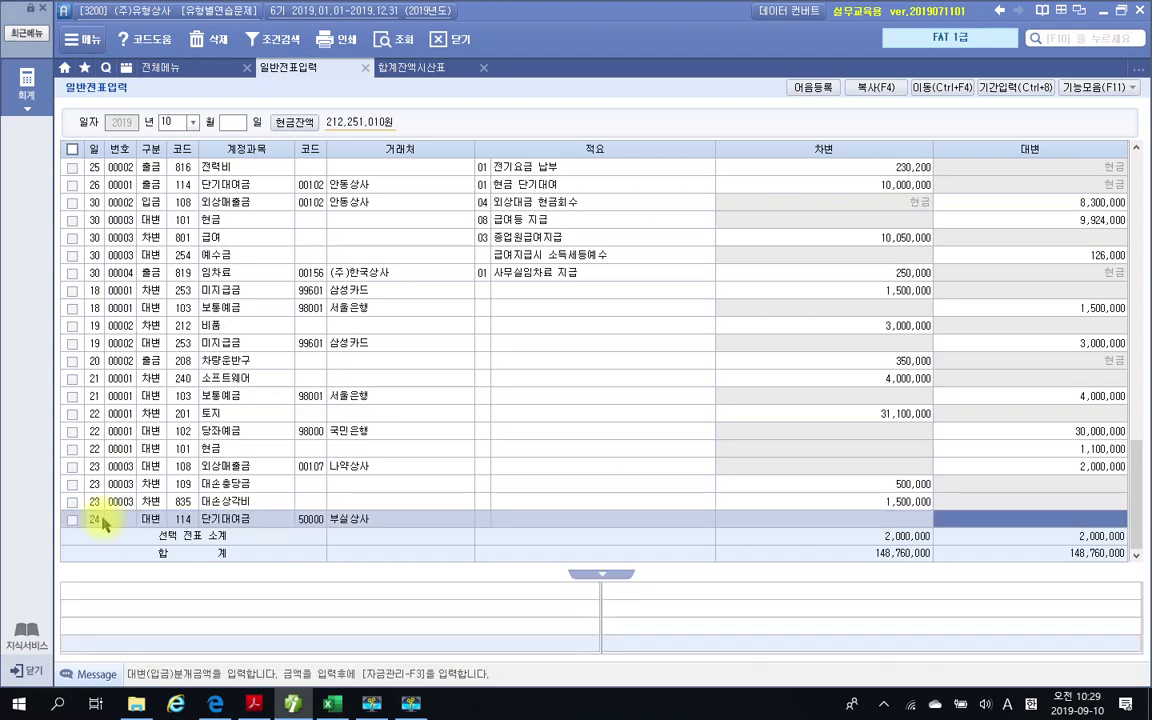
text(5,000)
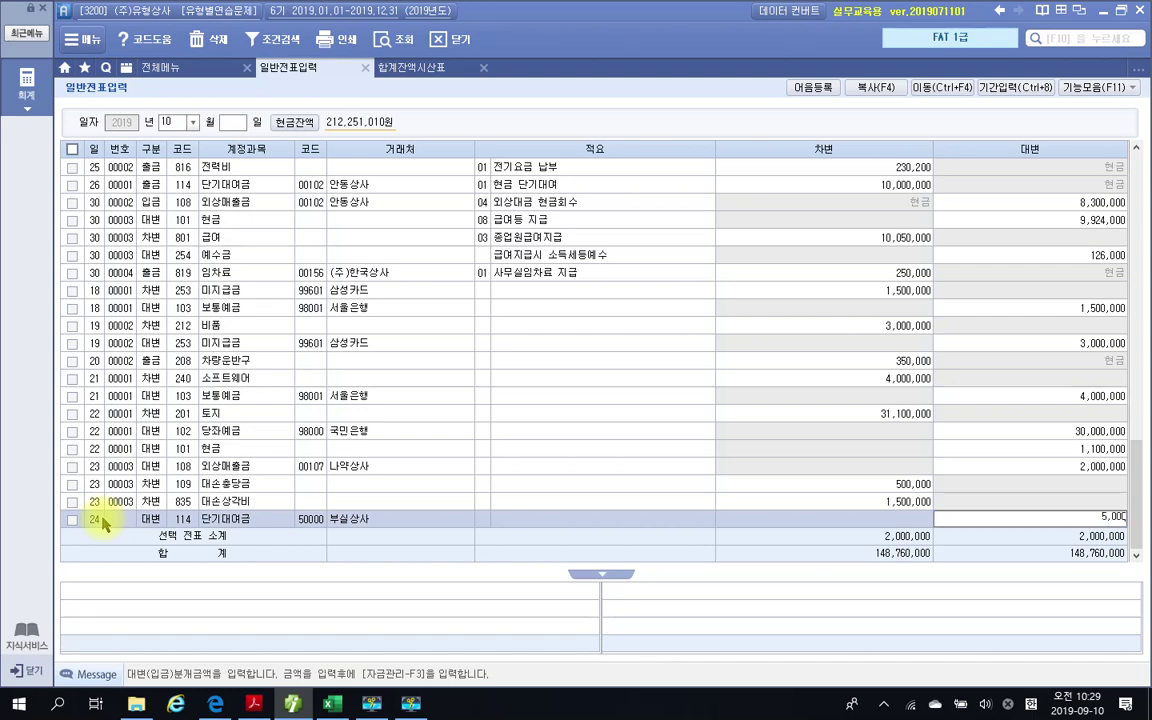
text(,000)
key(Return)
Add a debit (차변) line for day 24 with account 934 기타의대손상각비
text(3)
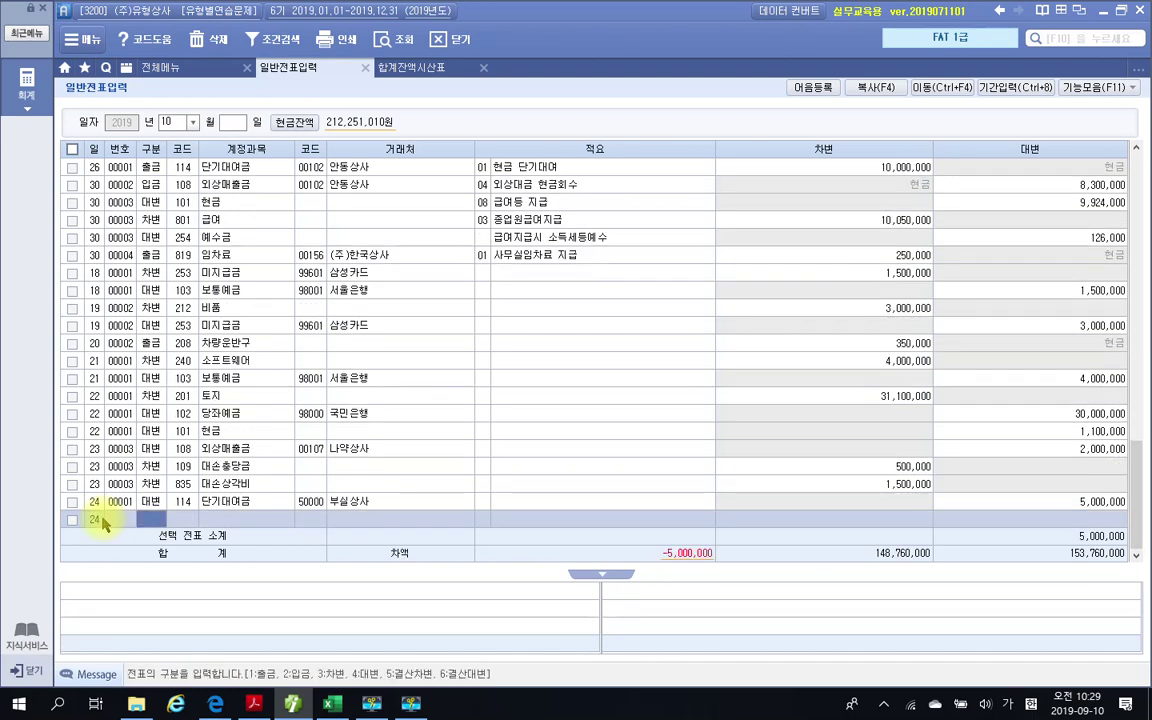
key(Return)
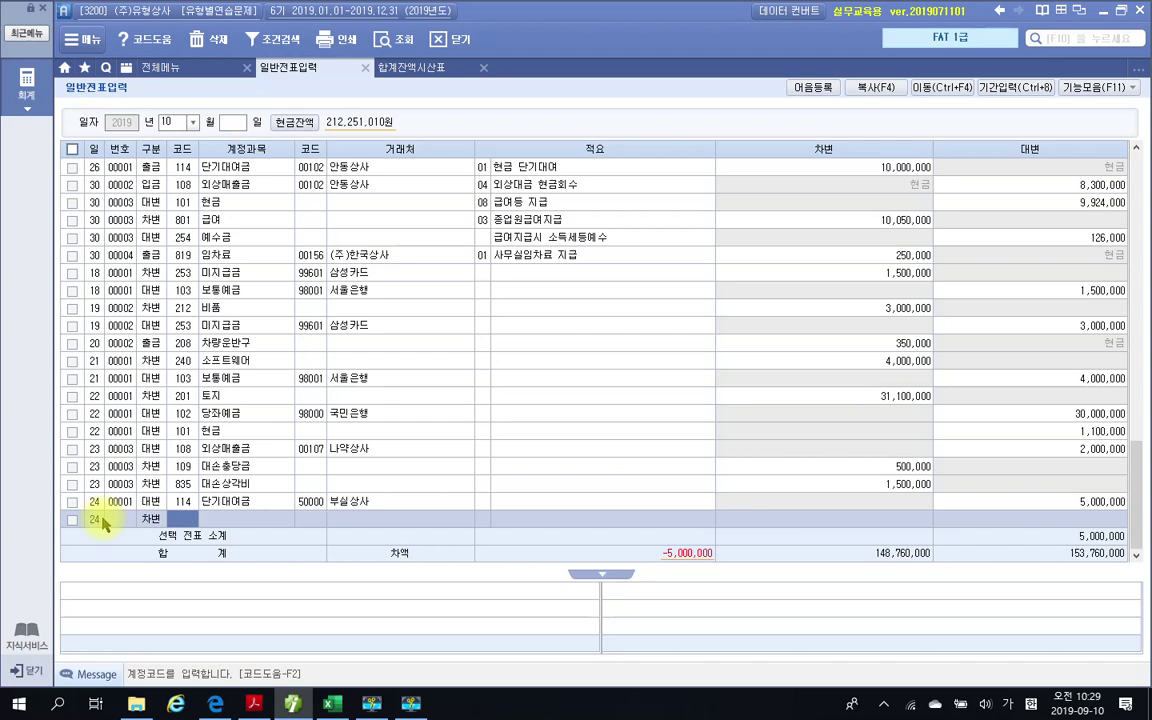
text(기타)
key(Return)
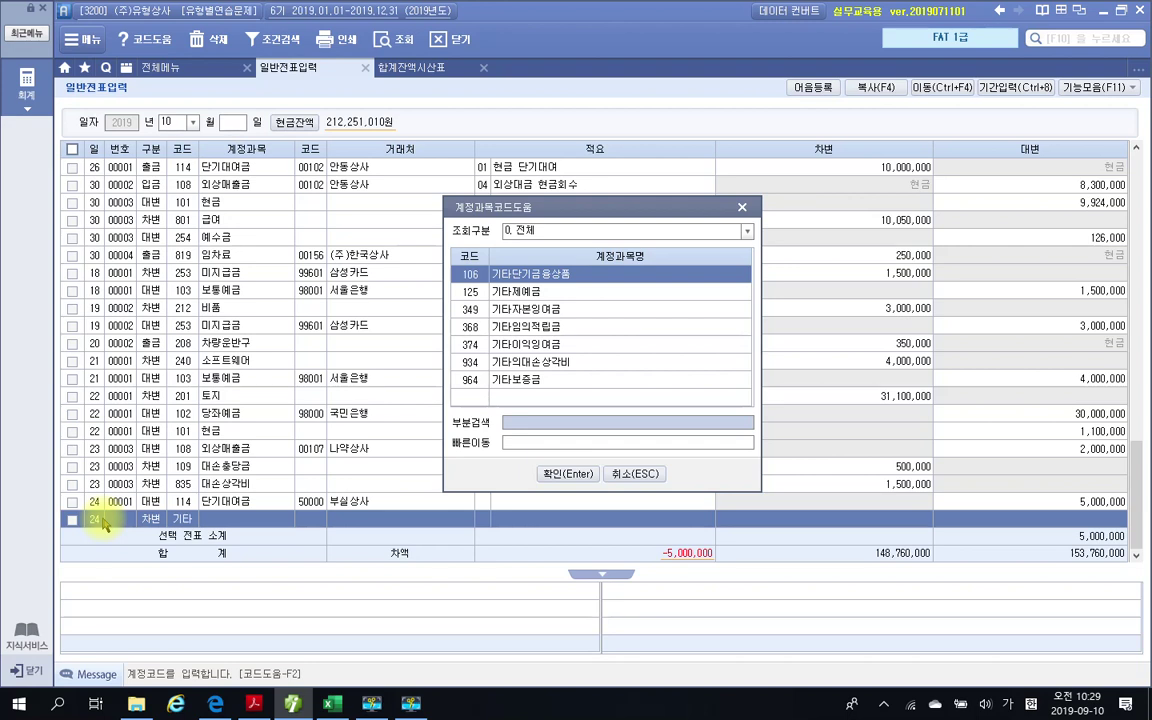
key(Down)
key(Down)
key(Down)
key(Down)
key(Down)
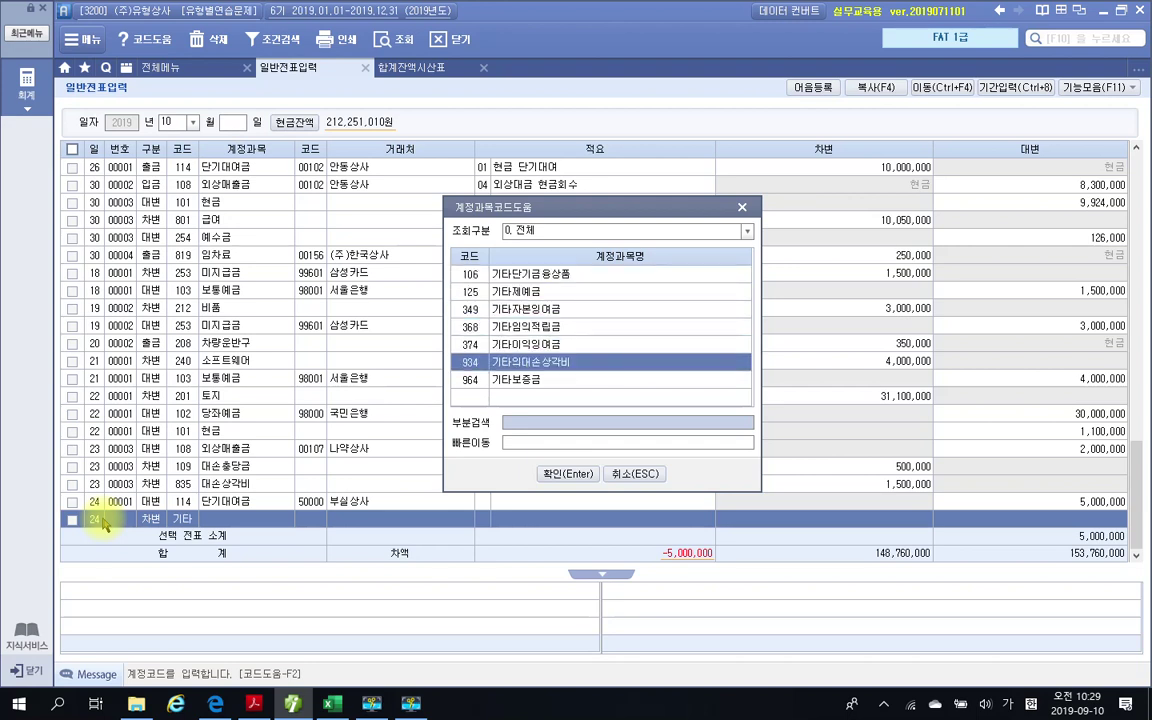
key(Return)
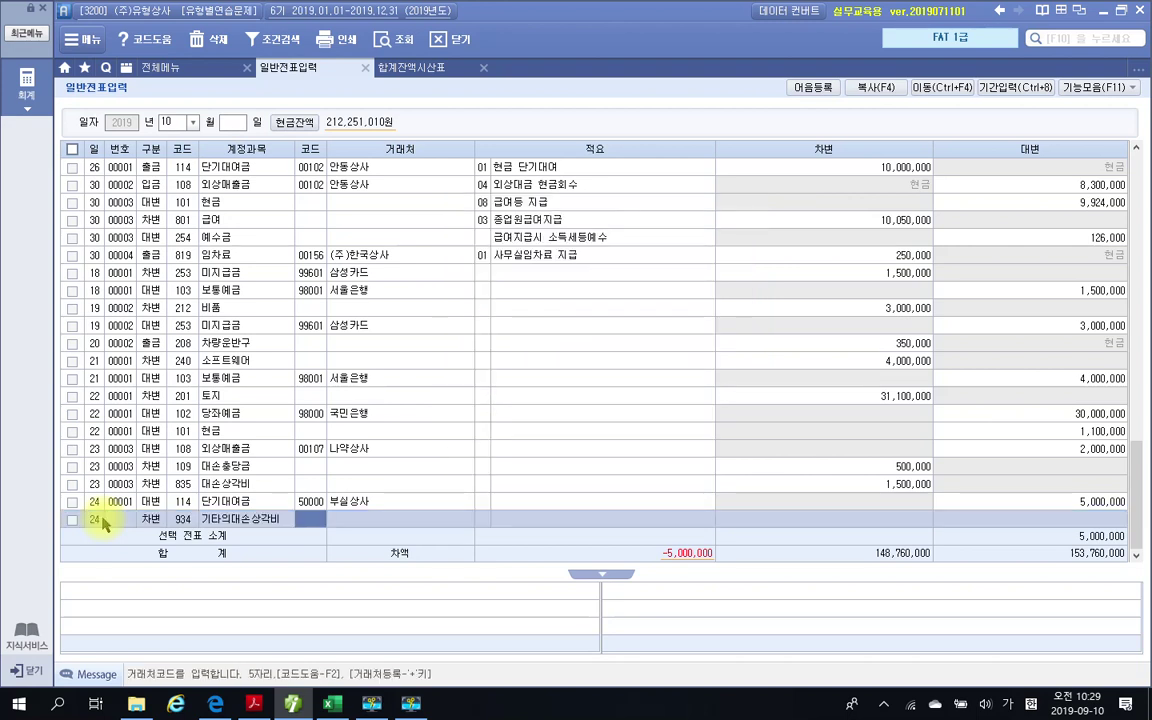
Enter 5,000,000 as the debit amount of the 기타의대손상각비 line and display the voucher's journal entry
key(Return)
key(Return)
key(Return)
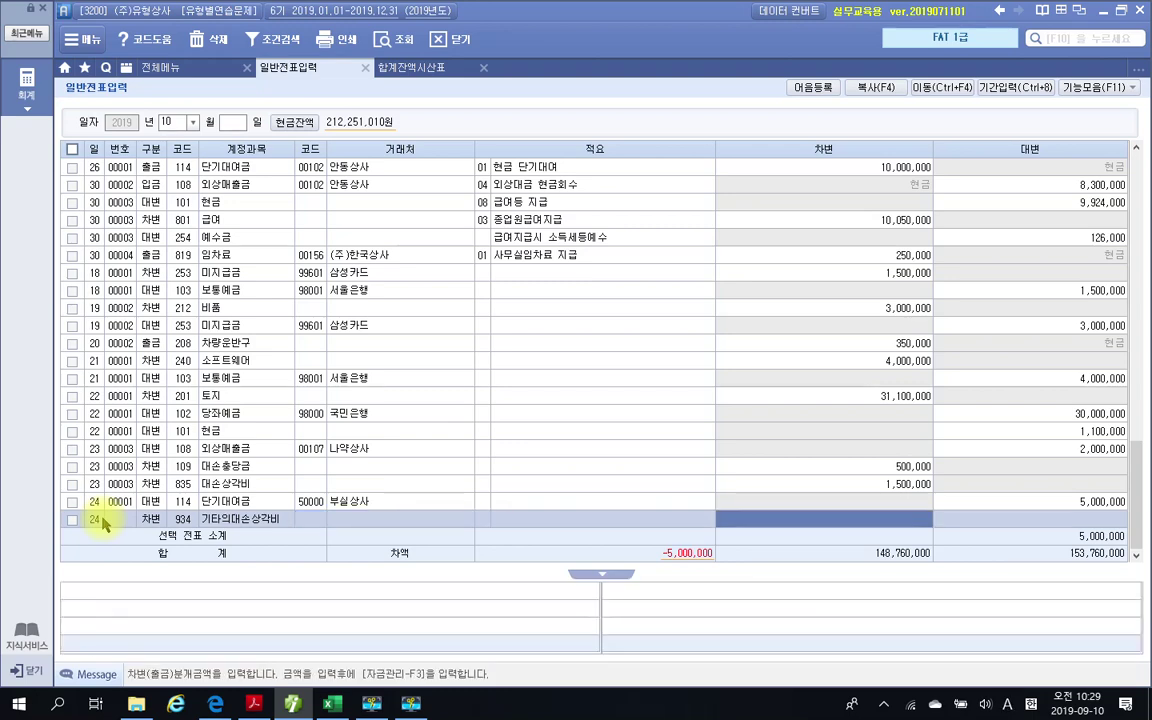
text(5000000)
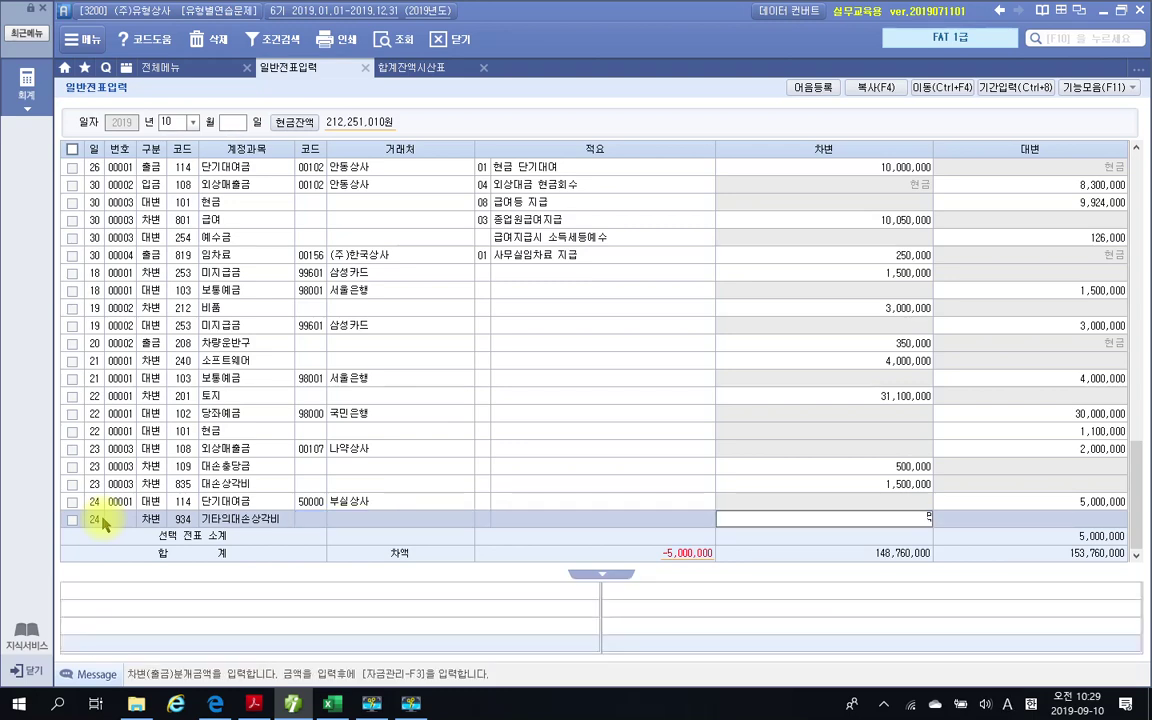
key(Return)
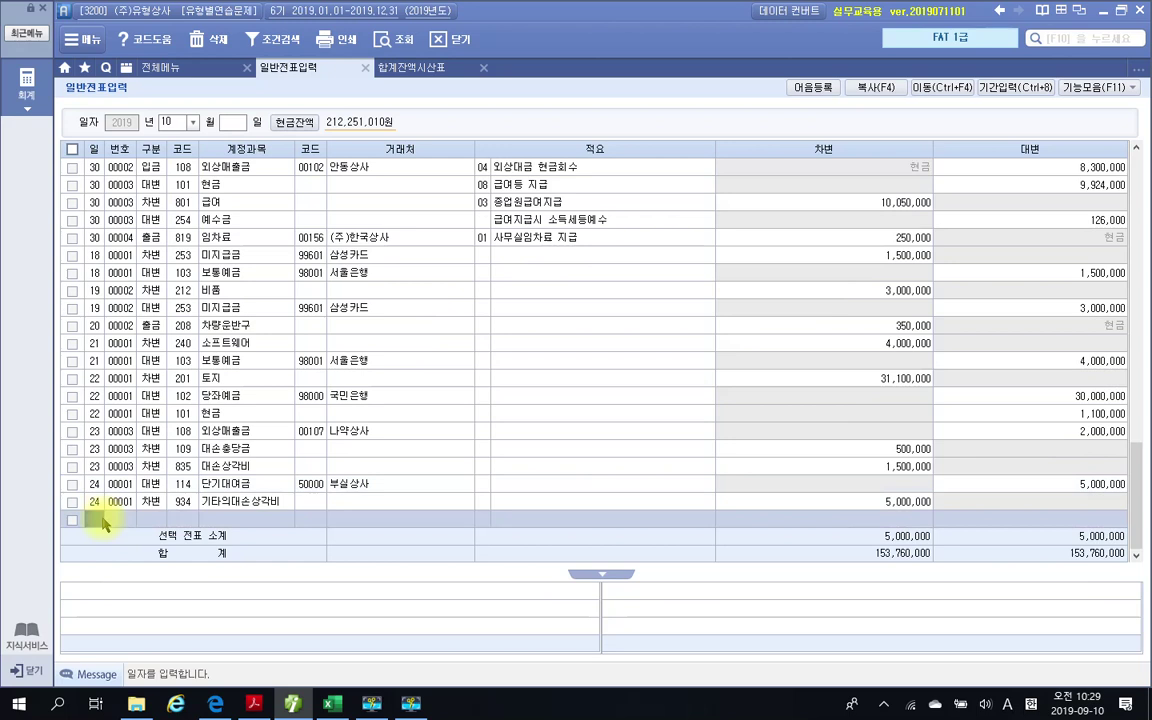
click(176, 502)
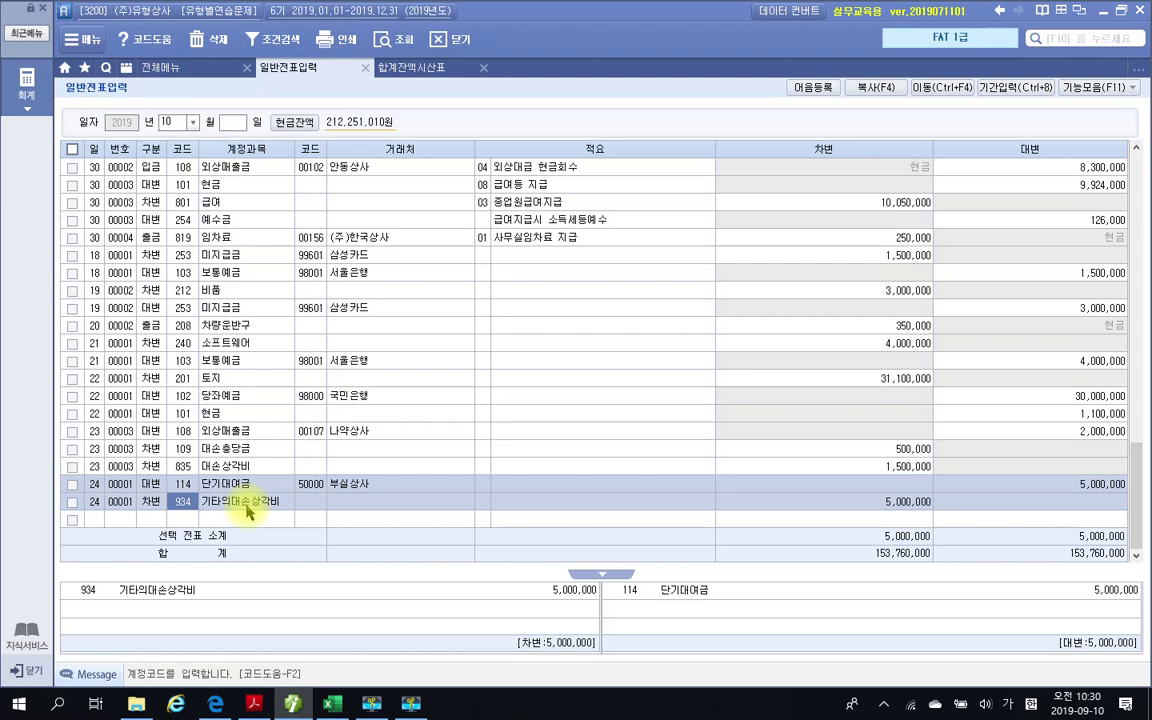
Switch to the problem PDF in Adobe Acrobat Reader and highlight "임대료 250,000원을" in problem 25
click(253, 704)
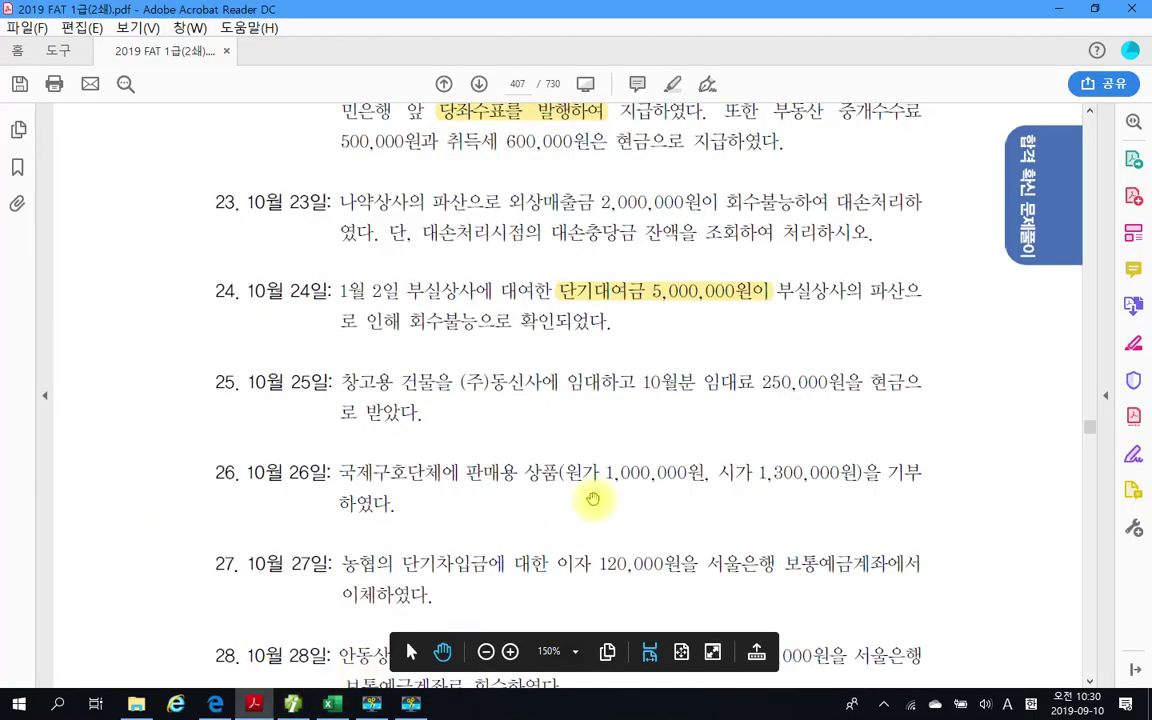
scroll(496, 416, down, 1)
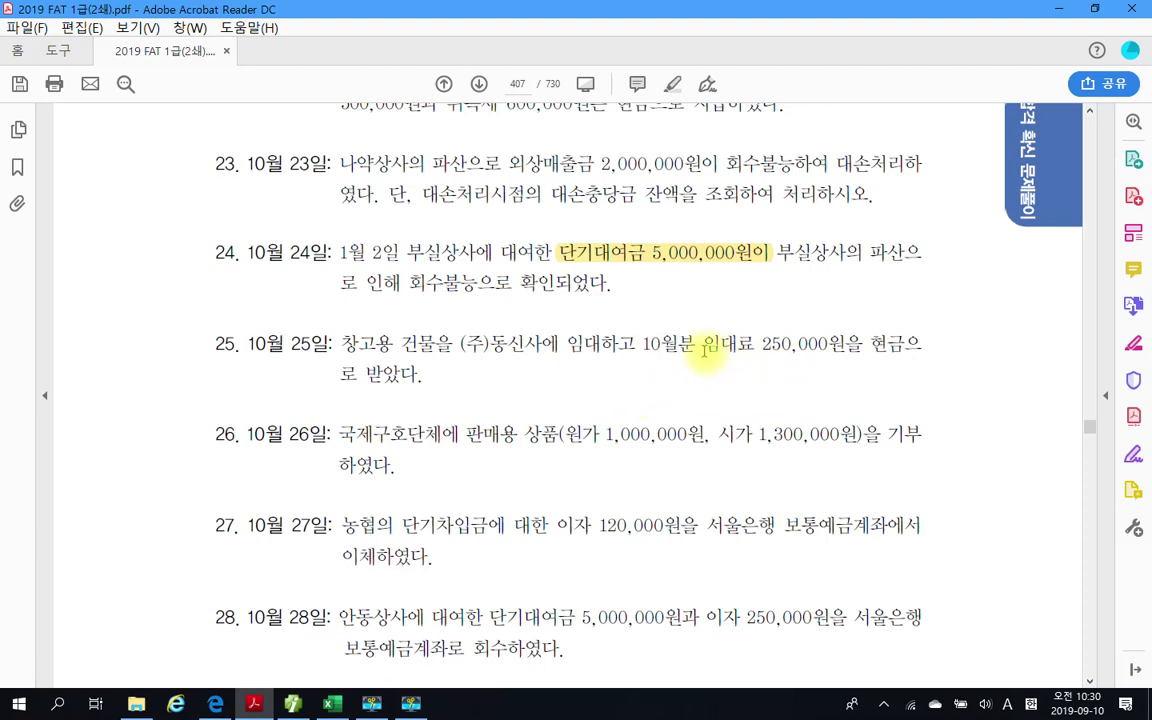
drag(704, 348, 858, 348)
right_click(818, 346)
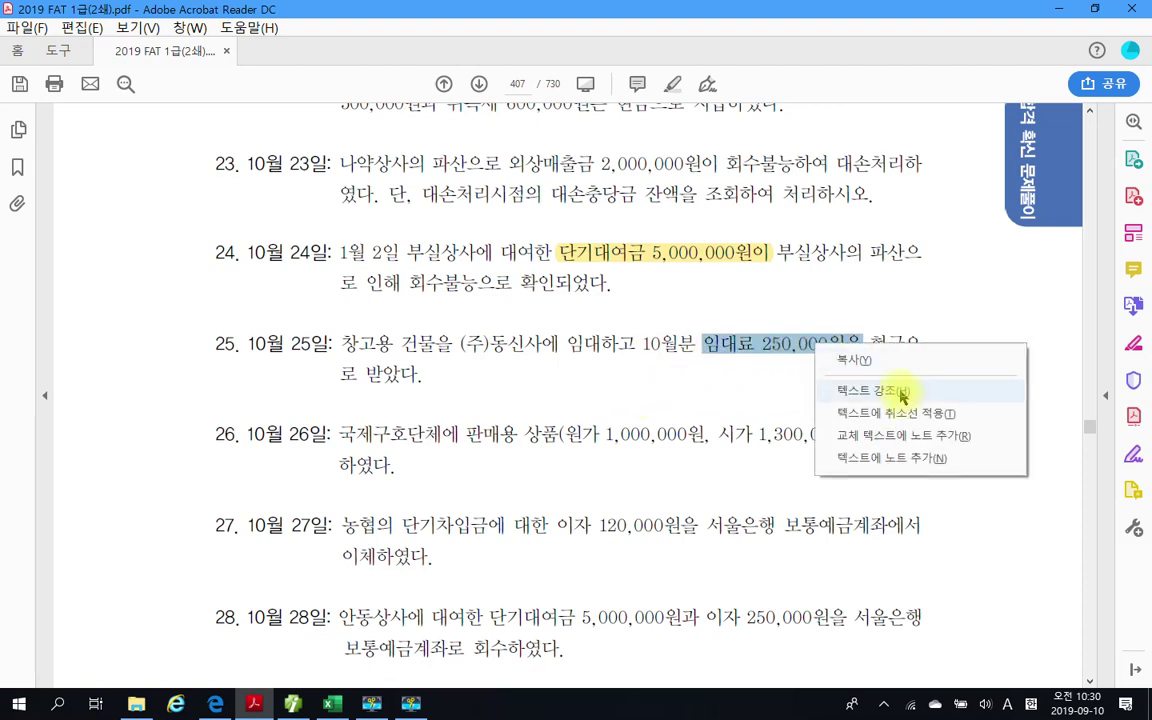
click(874, 391)
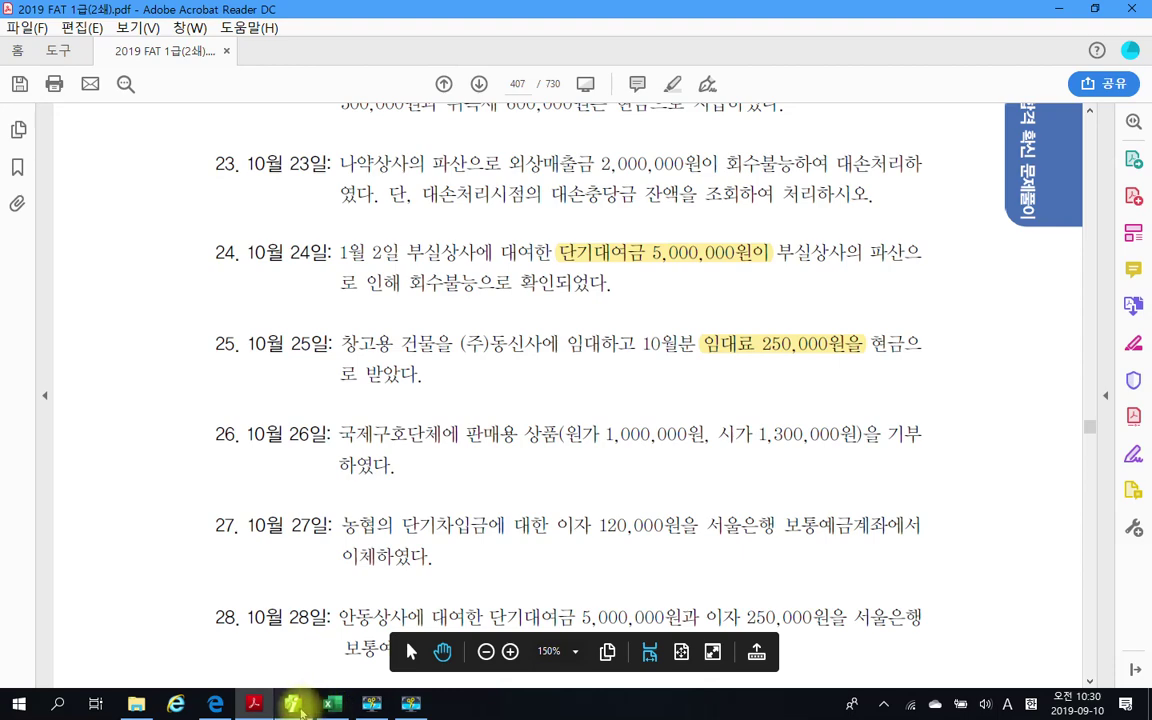
Switch back to the accounting program and start a cash receipt (입금) line for day 25
mouse_move(300, 708)
click(275, 640)
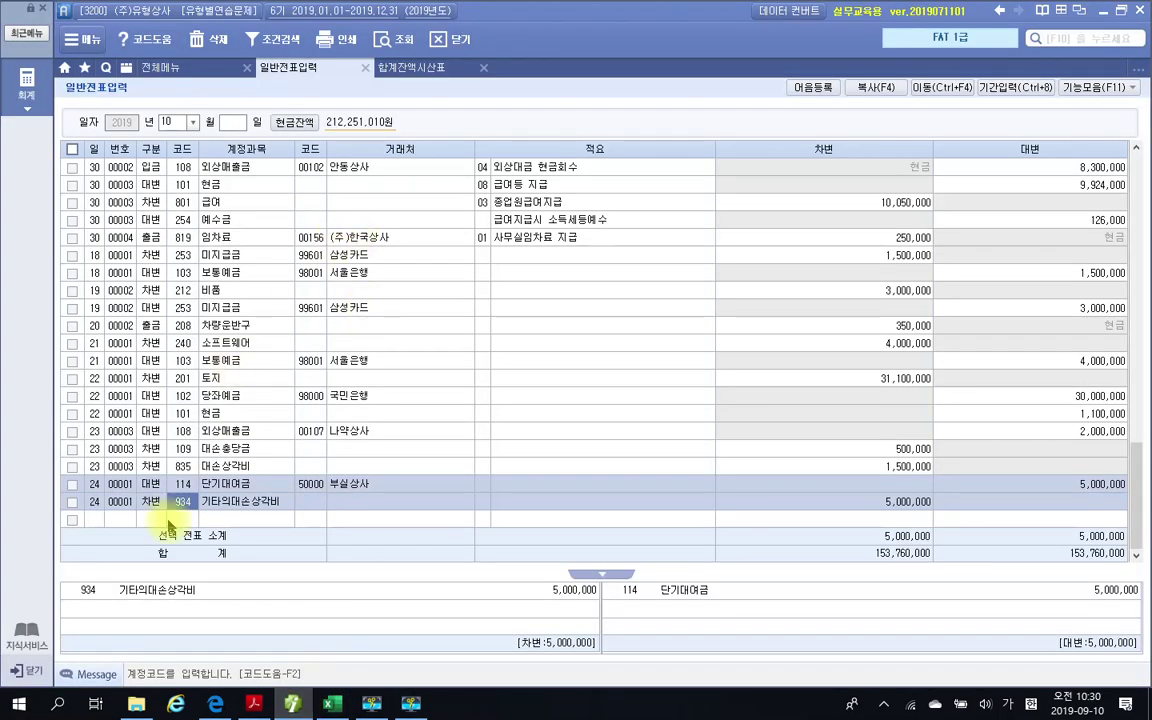
click(128, 520)
text(25)
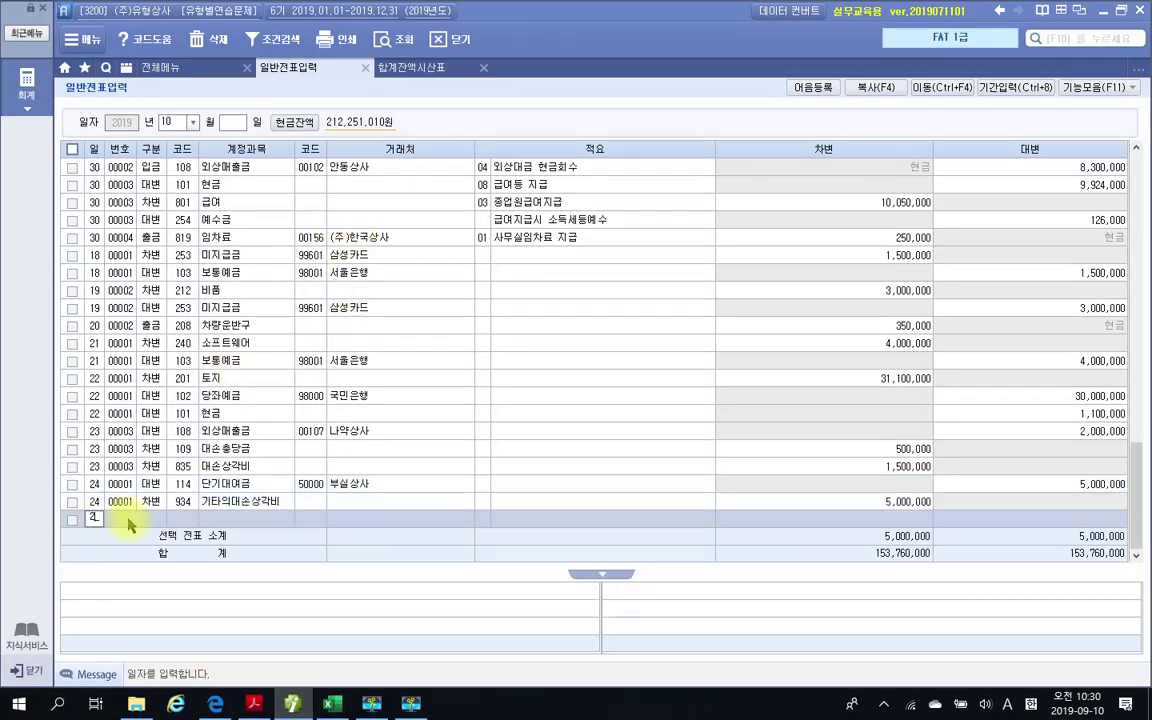
key(Return)
text(2)
key(Return)
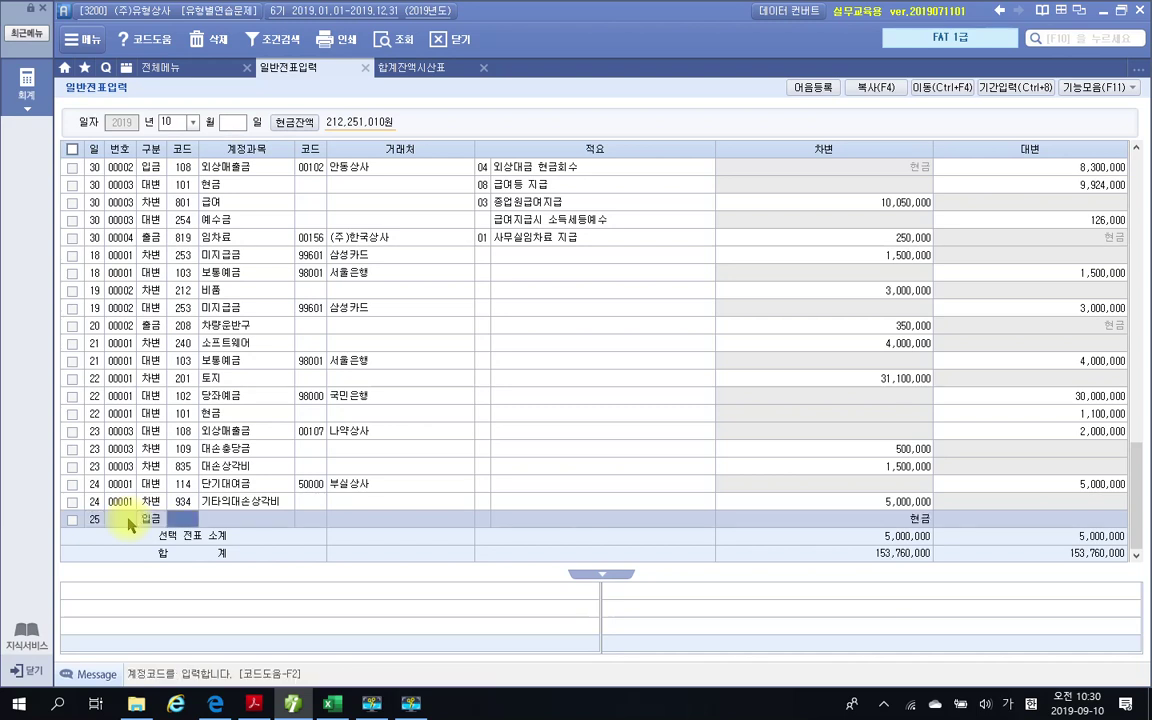
Set the account of the day 25 receipt line to 904 임대료
text(임대)
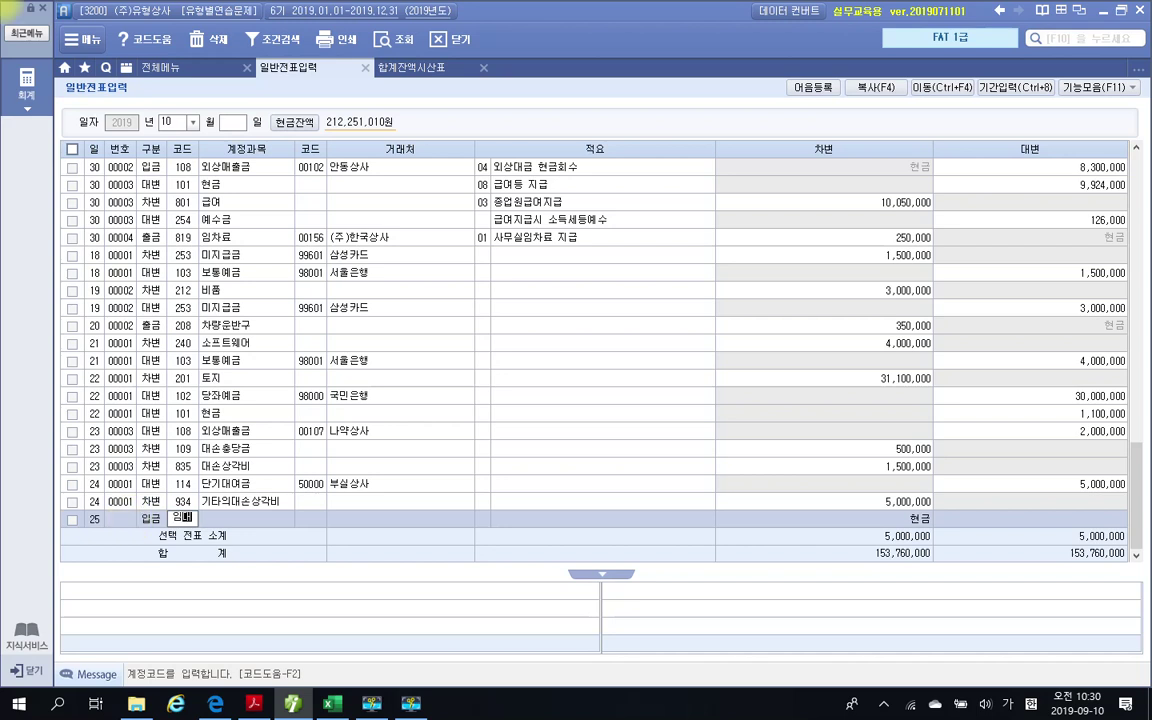
key(Return)
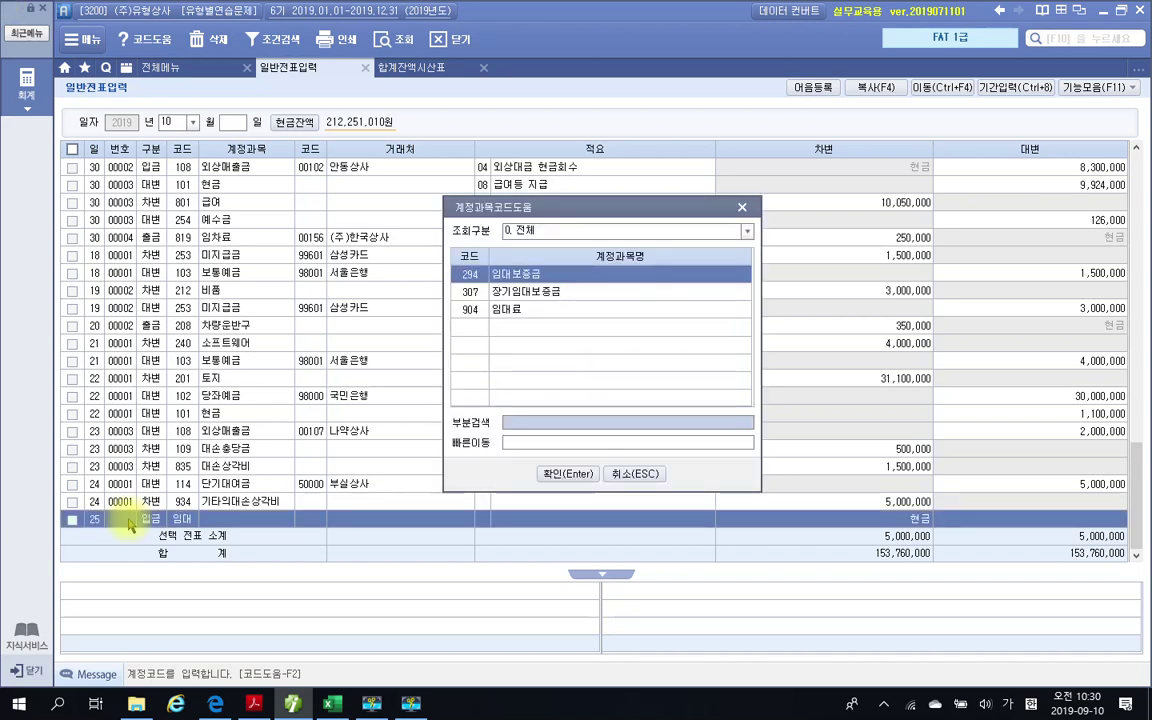
key(Down)
key(Down)
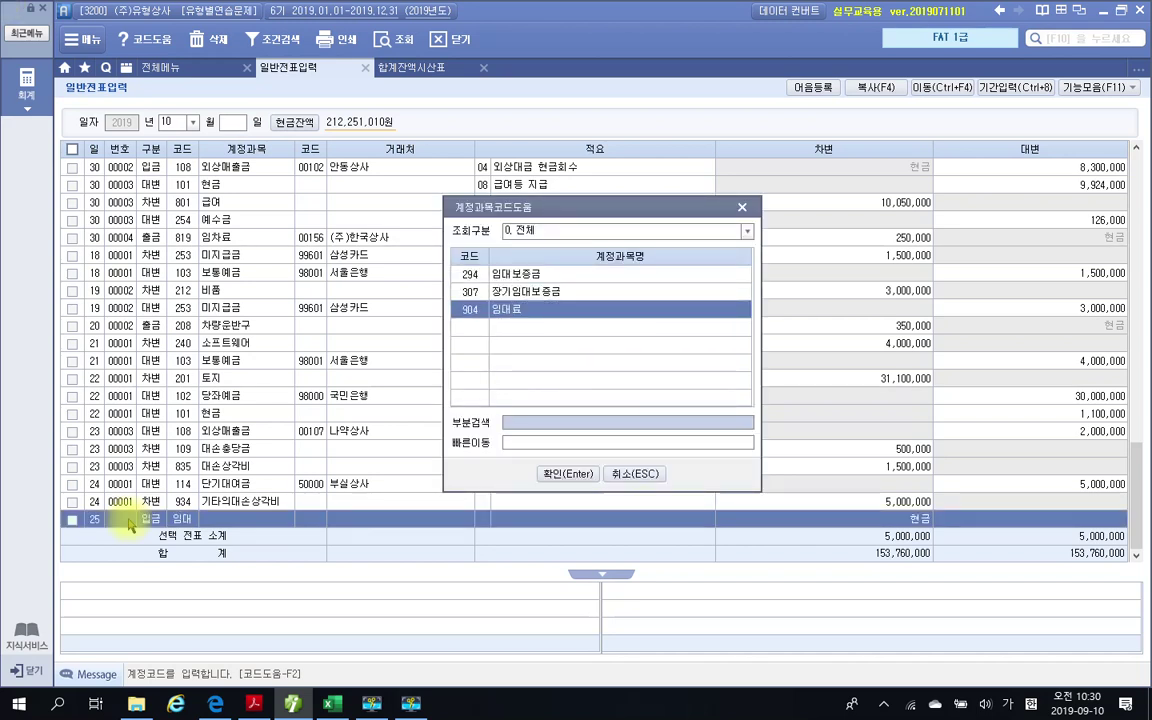
key(Return)
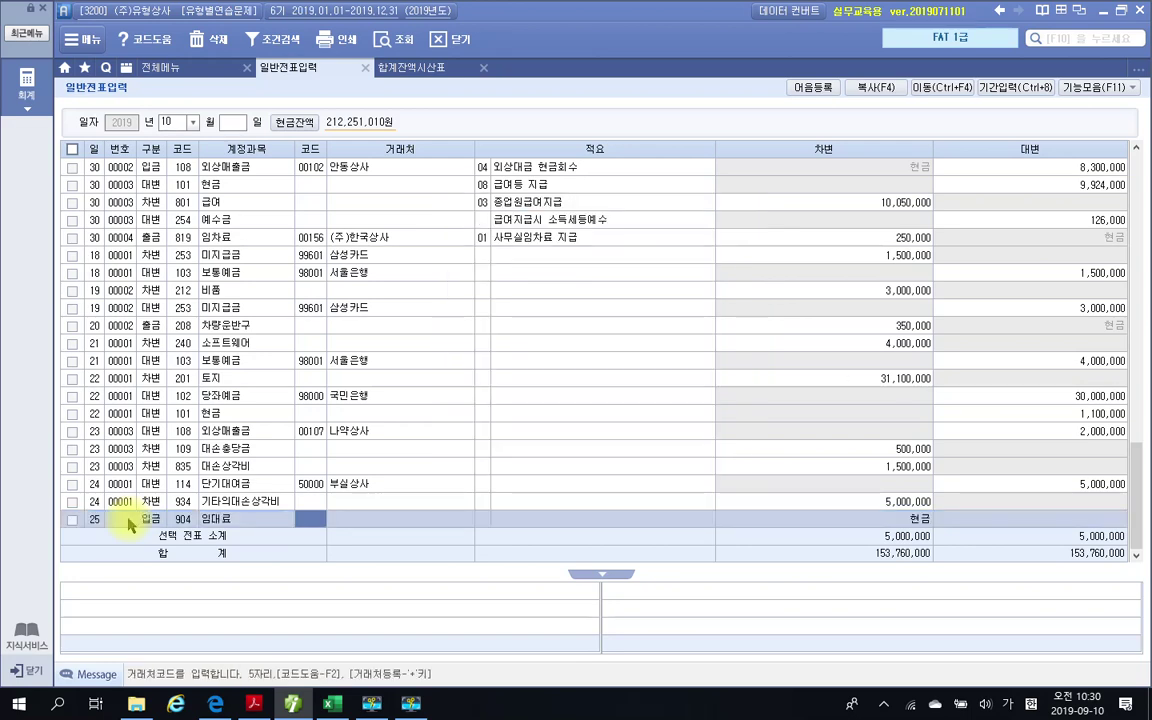
Enter 500,000 as the credit amount of the 임대료 line, leaving partner and description blank
key(Return)
key(Return)
text(500)
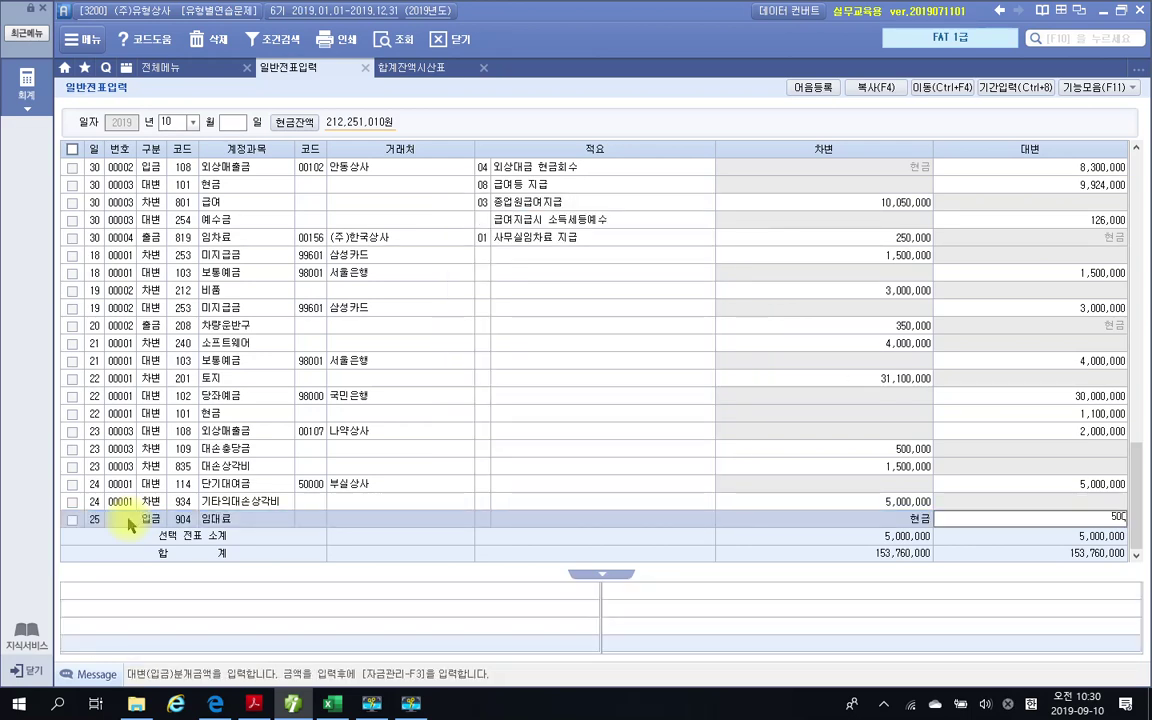
text(,000)
key(Return)
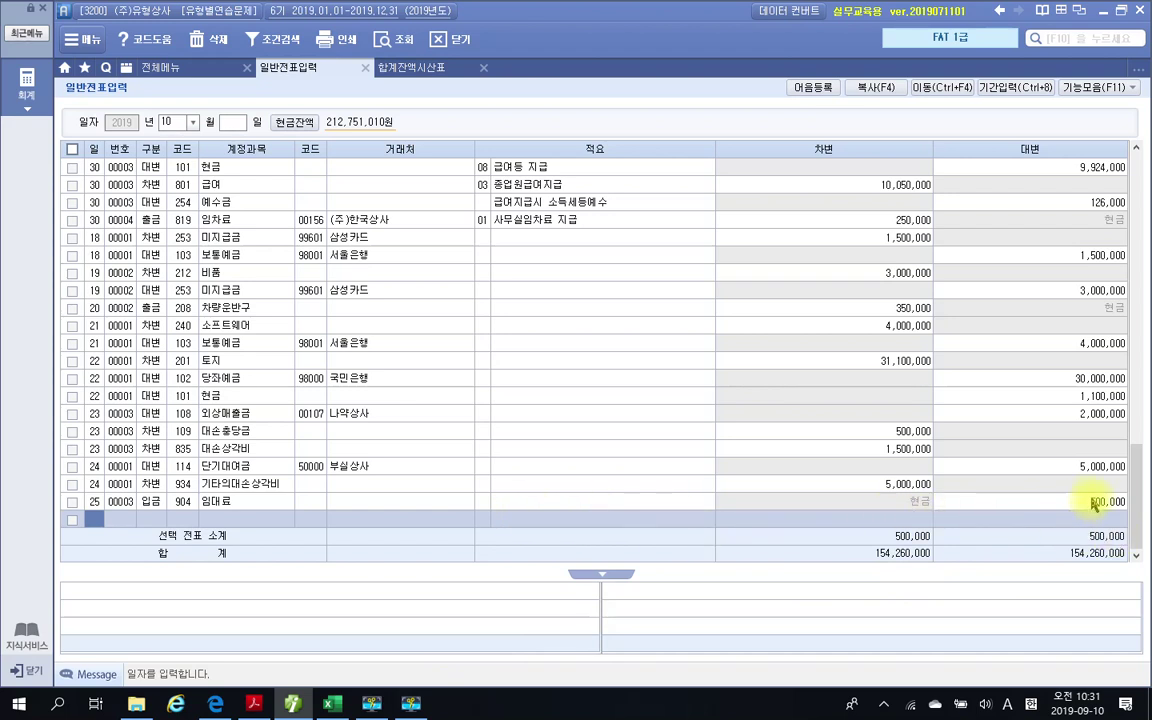
Set the credit amount of the day 25 임대료 line to 250,000
click(1050, 503)
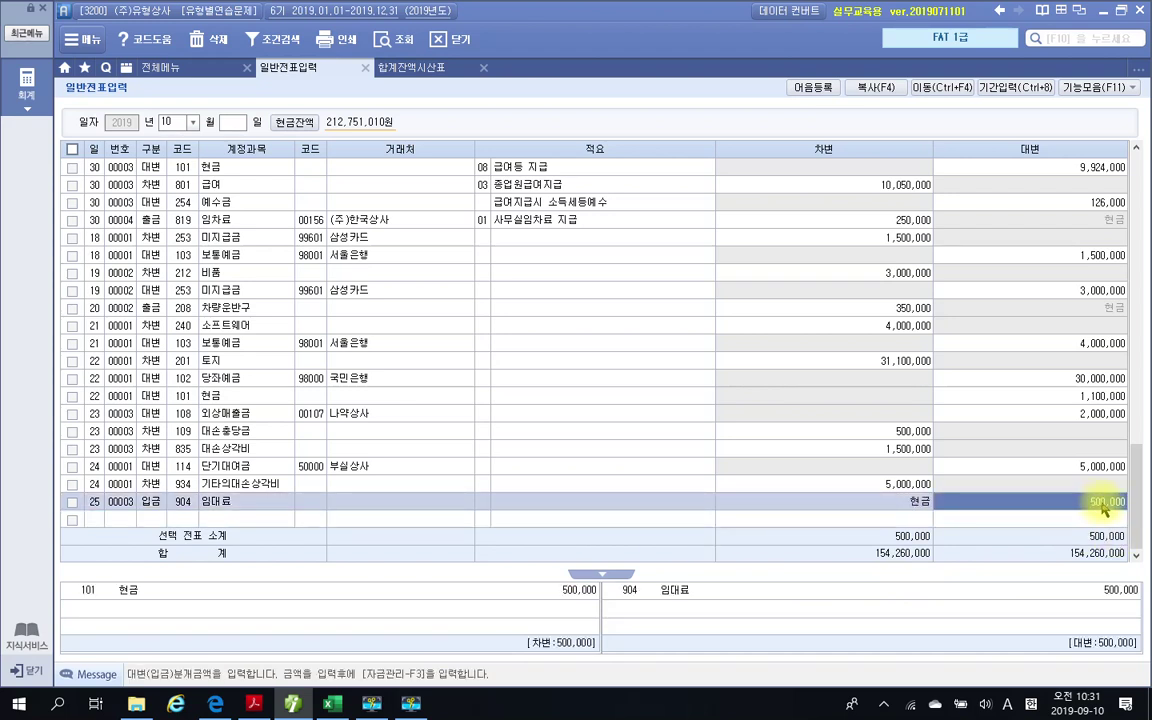
text(250000)
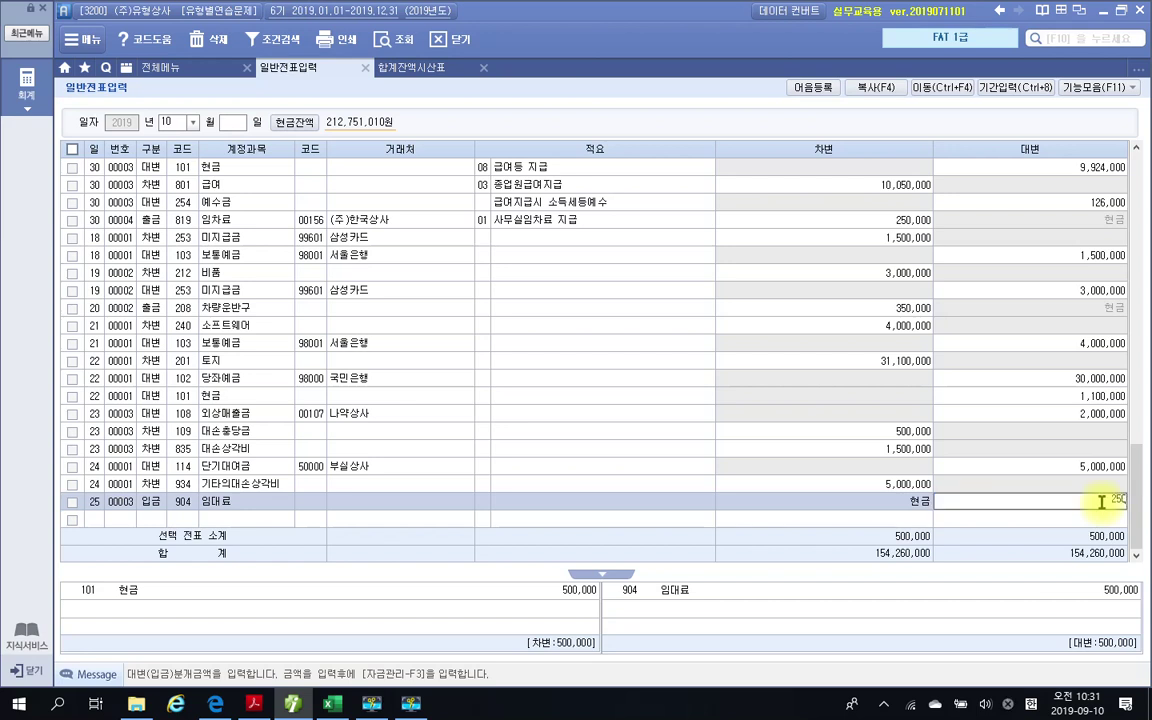
key(Return)
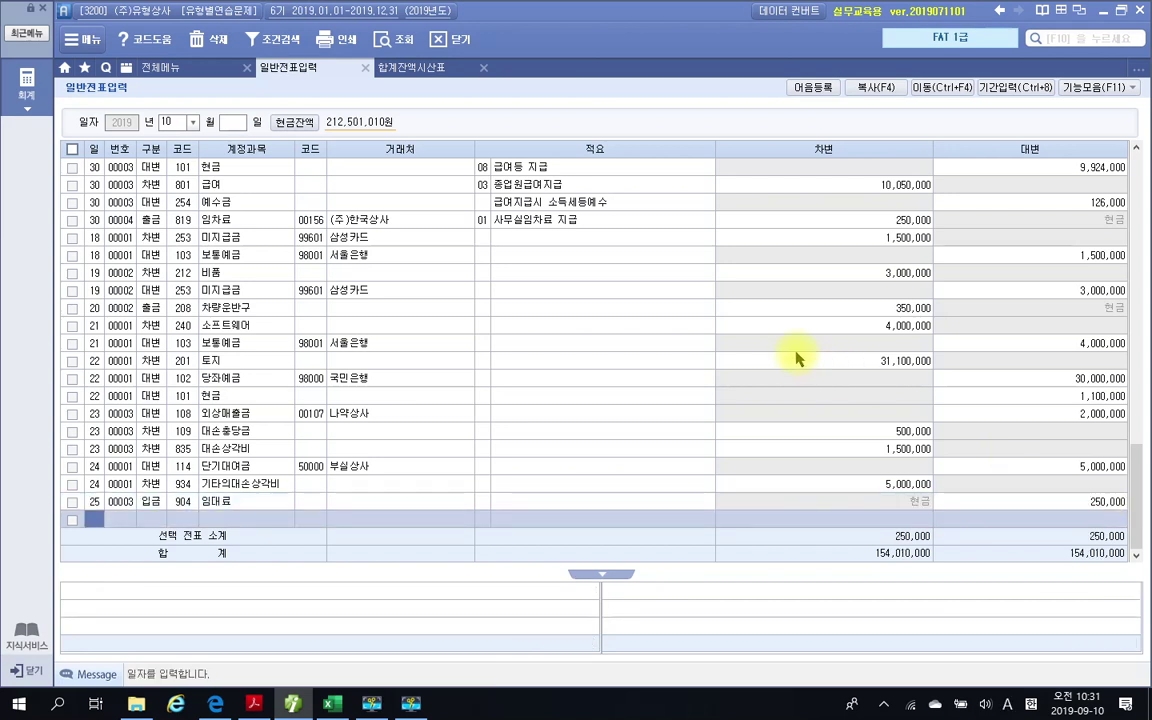
Assign (주)동신사 as the trading partner of the day 25 임대료 line and complete the line
click(303, 505)
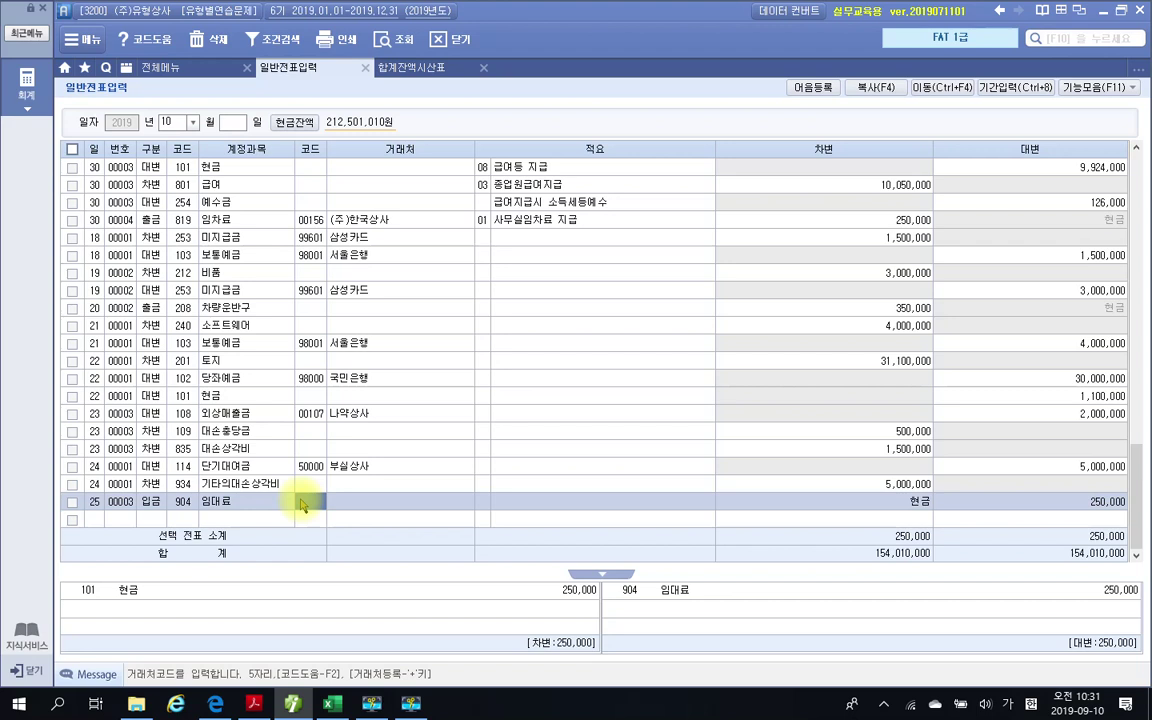
text(00106)
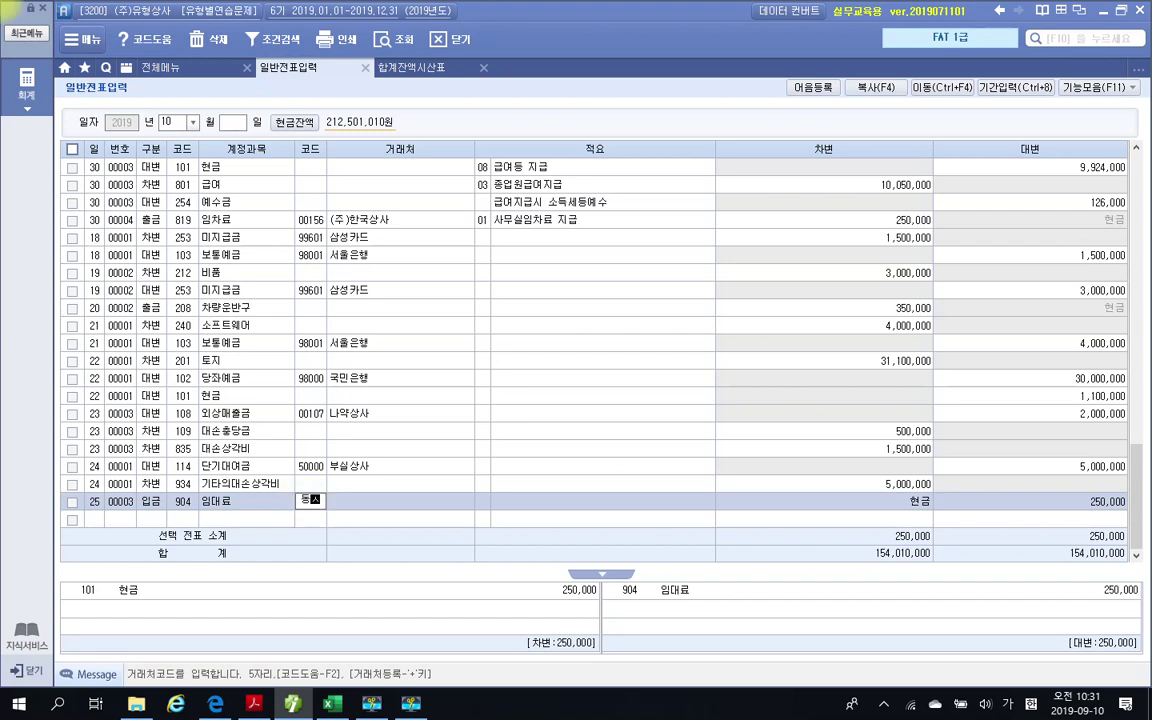
key(Return)
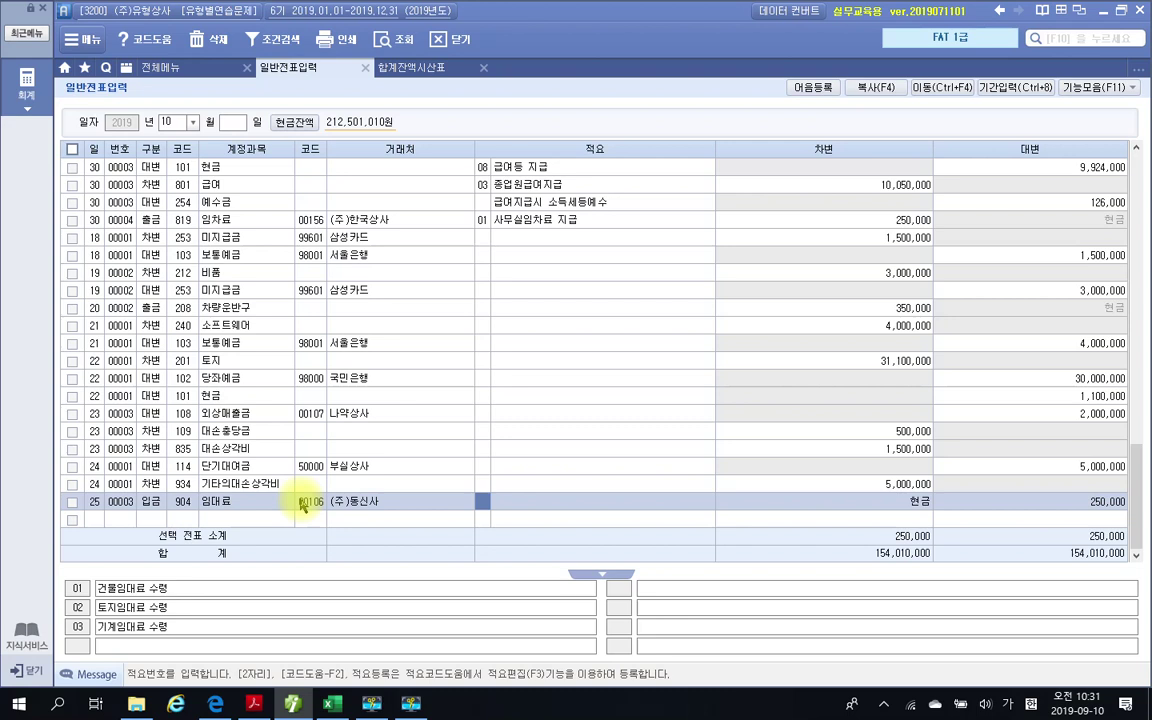
key(Left)
key(Left)
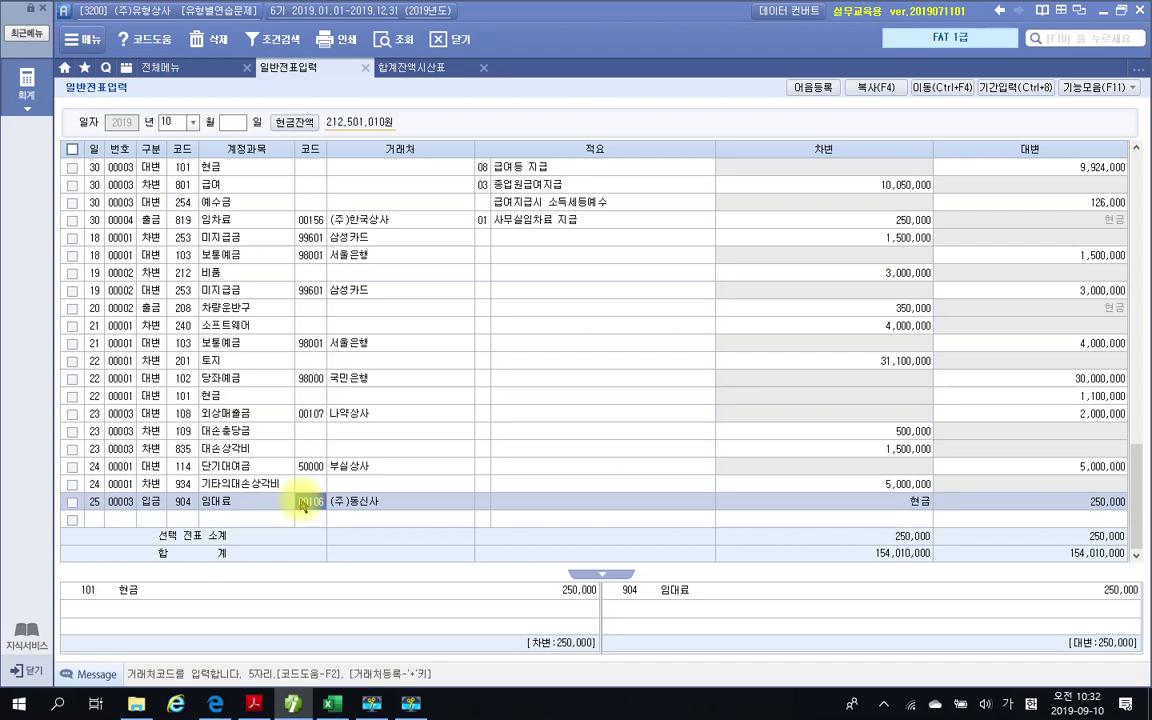
key(Return)
key(Return)
key(Return)
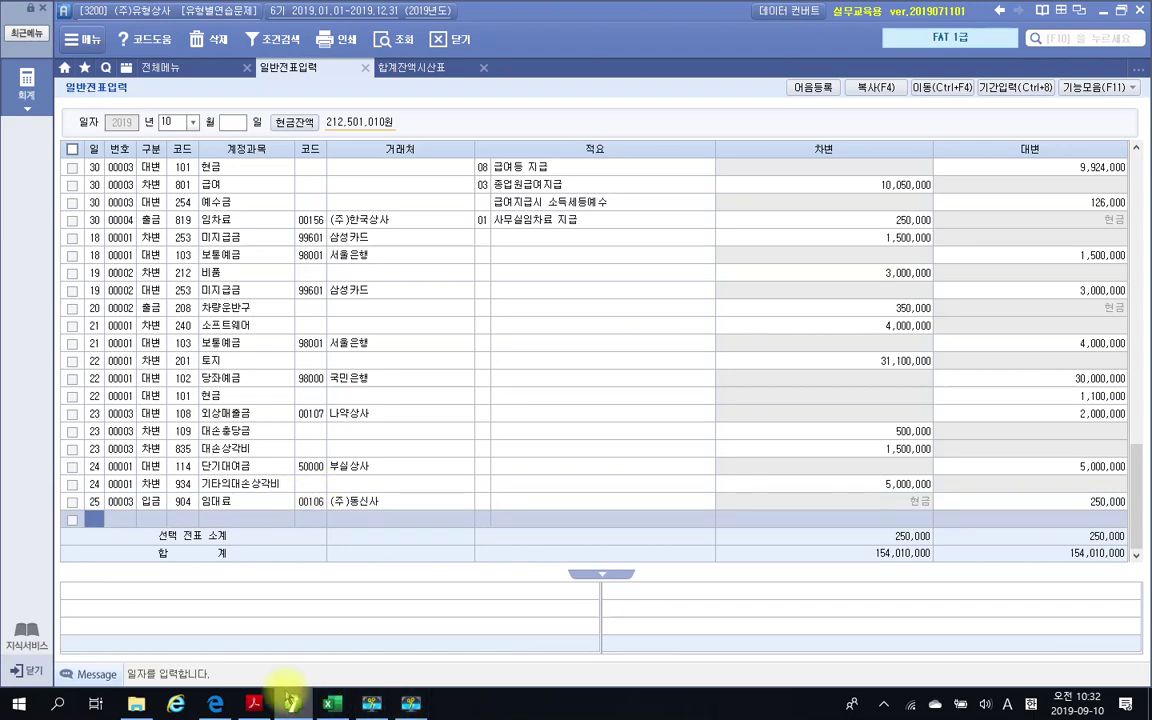
Switch to the problem PDF in Acrobat Reader and highlight the cost amount 1,000,000원 in problem 26
mouse_move(290, 708)
click(253, 704)
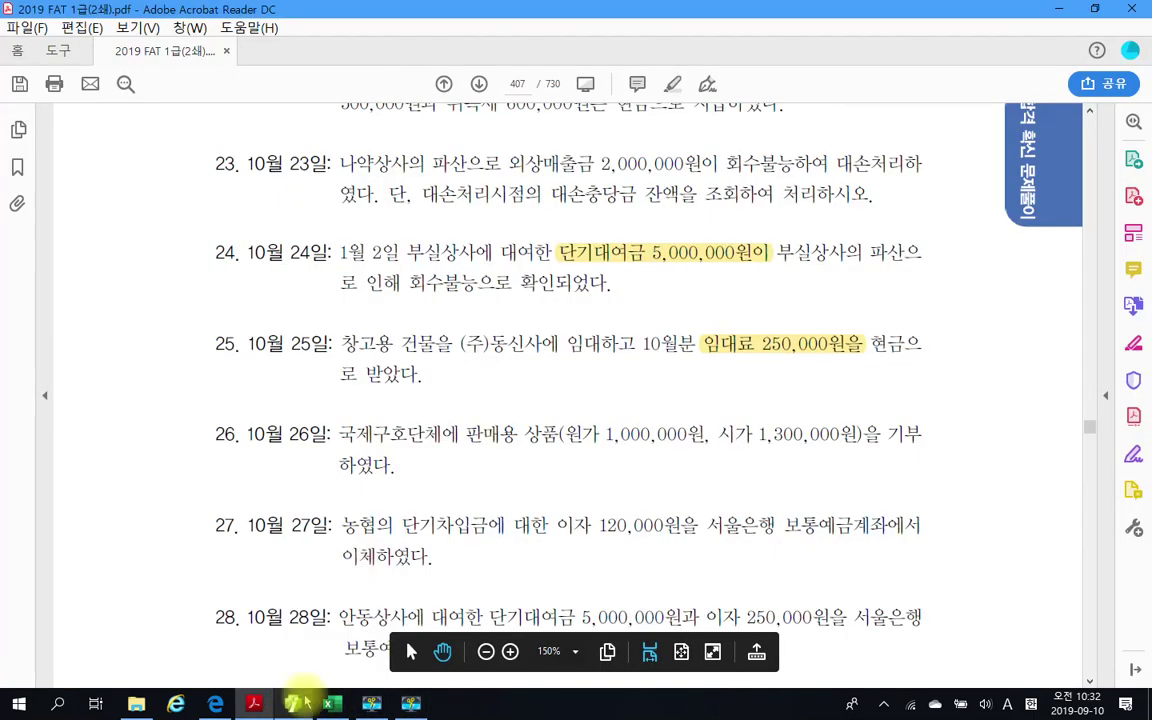
scroll(442, 464, down, 3)
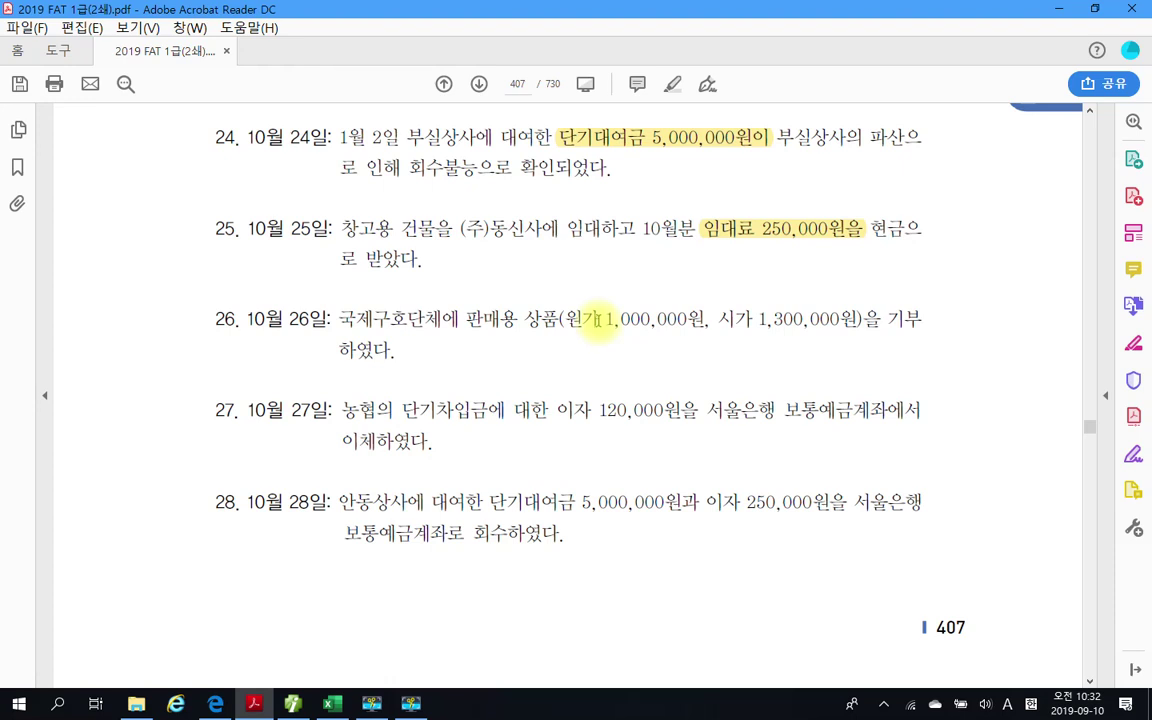
drag(601, 318, 705, 320)
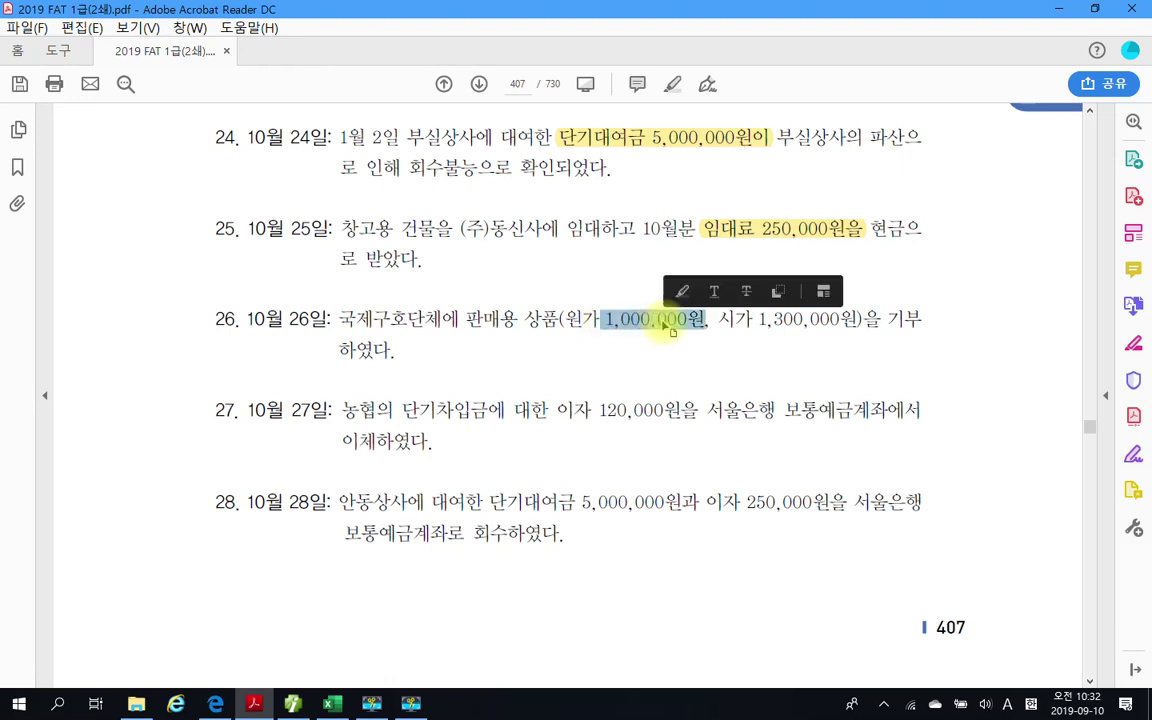
right_click(663, 324)
click(688, 370)
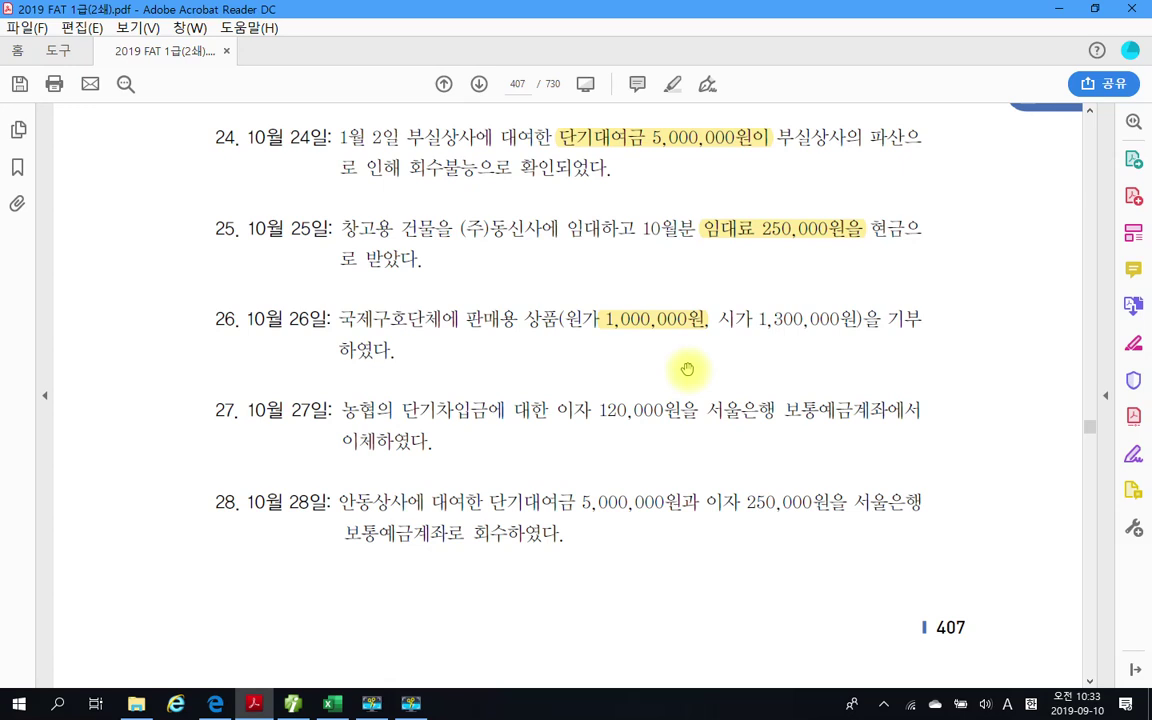
Draw a freehand T-account headed 상품 over problems 25 to 28 on the PDF page
drag(628, 280, 1015, 258)
drag(826, 265, 830, 548)
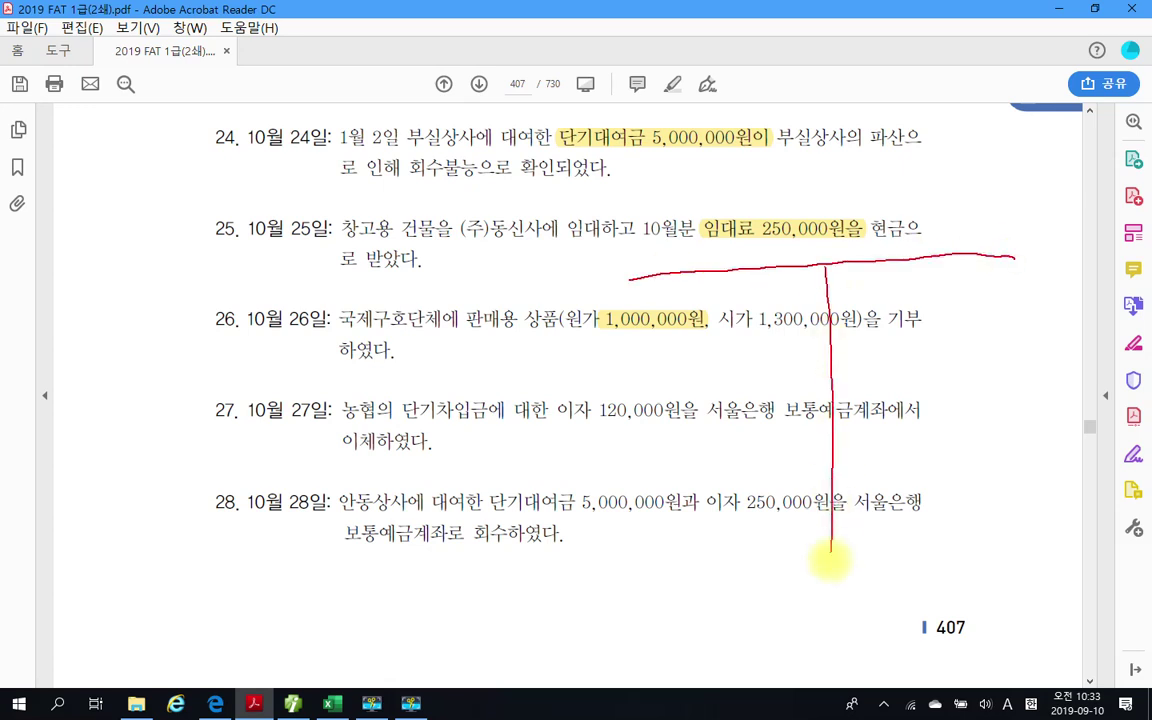
mouse_move(790, 168)
mouse_down()
mouse_move(758, 205)
mouse_move(800, 208)
mouse_up()
mouse_move(812, 148)
mouse_down()
mouse_move(814, 205)
mouse_move(800, 222)
mouse_up()
mouse_move(850, 160)
mouse_down()
mouse_move(890, 148)
mouse_move(888, 195)
mouse_move(862, 245)
mouse_up()
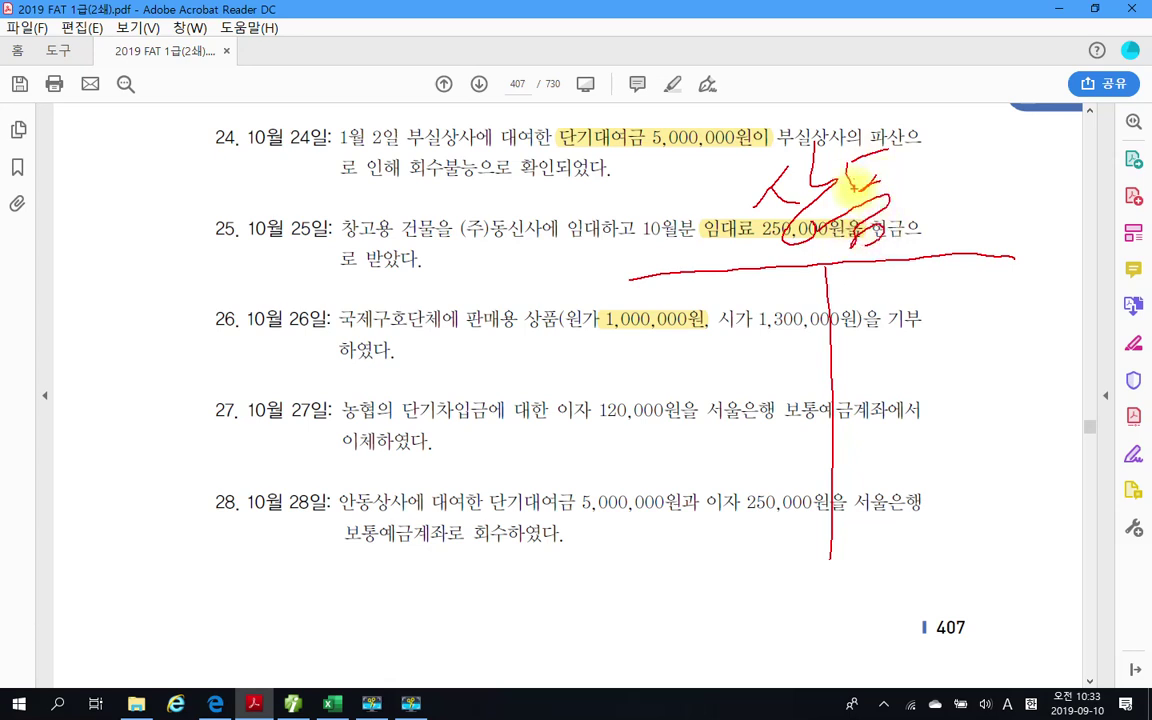
Handwrite 원가 and 재고 on the credit side of the drawn T-account and underline 원가 twice
mouse_move(867, 295)
mouse_down()
mouse_move(880, 308)
mouse_move(884, 294)
mouse_up()
drag(852, 337, 899, 325)
mouse_move(890, 328)
mouse_down()
mouse_move(872, 355)
mouse_move(908, 335)
mouse_up()
drag(918, 312, 919, 340)
drag(901, 350, 960, 338)
drag(983, 295, 982, 360)
drag(985, 320, 1010, 318)
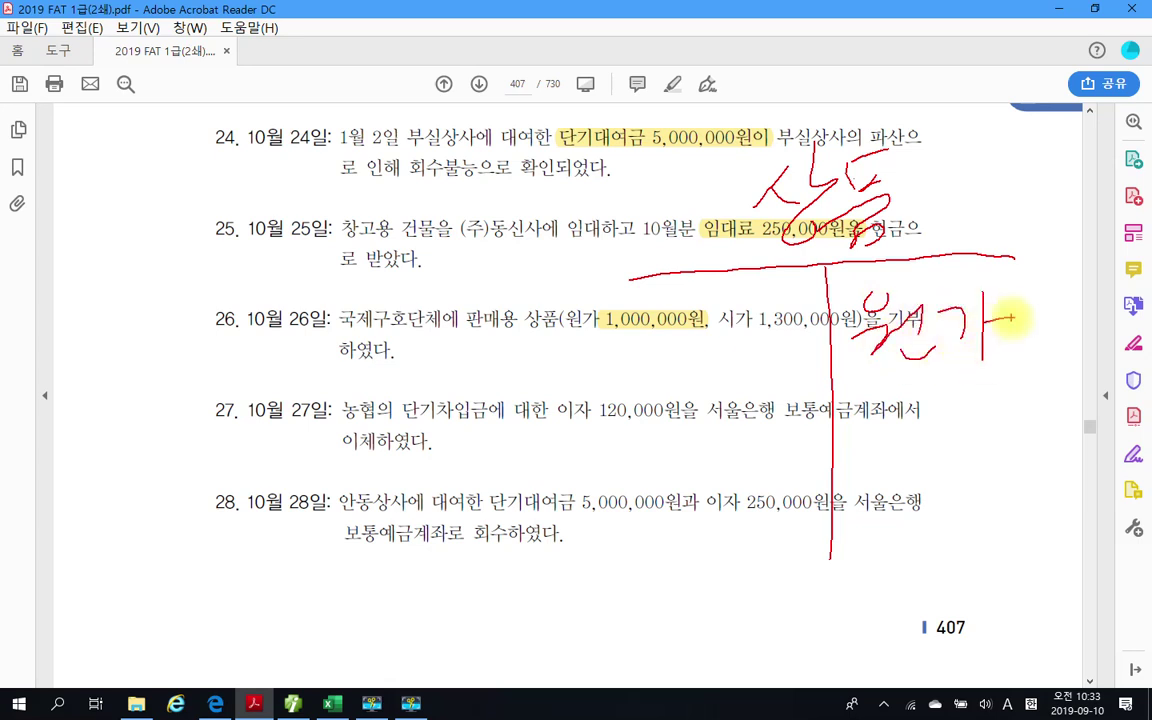
mouse_move(870, 432)
mouse_down()
mouse_move(878, 470)
mouse_move(908, 466)
mouse_up()
mouse_move(931, 424)
mouse_down()
mouse_move(931, 472)
mouse_move(944, 443)
mouse_up()
mouse_move(945, 420)
mouse_down()
mouse_move(950, 481)
mouse_move(993, 453)
mouse_move(1002, 474)
mouse_up()
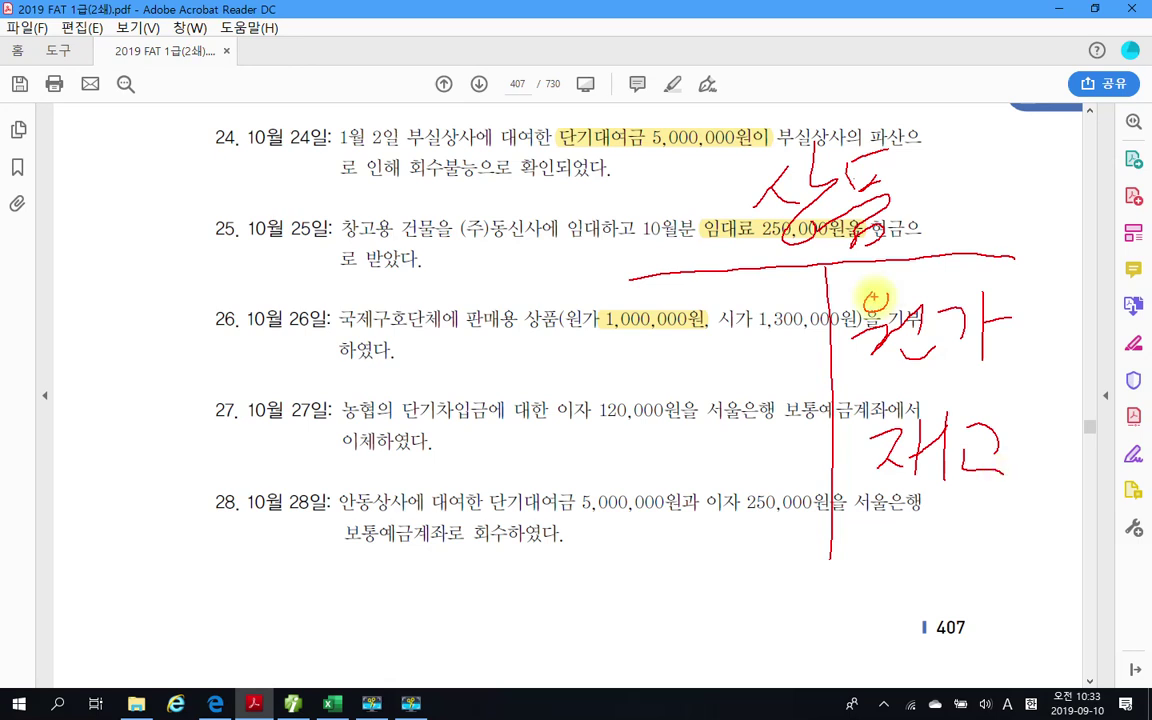
drag(898, 381, 951, 394)
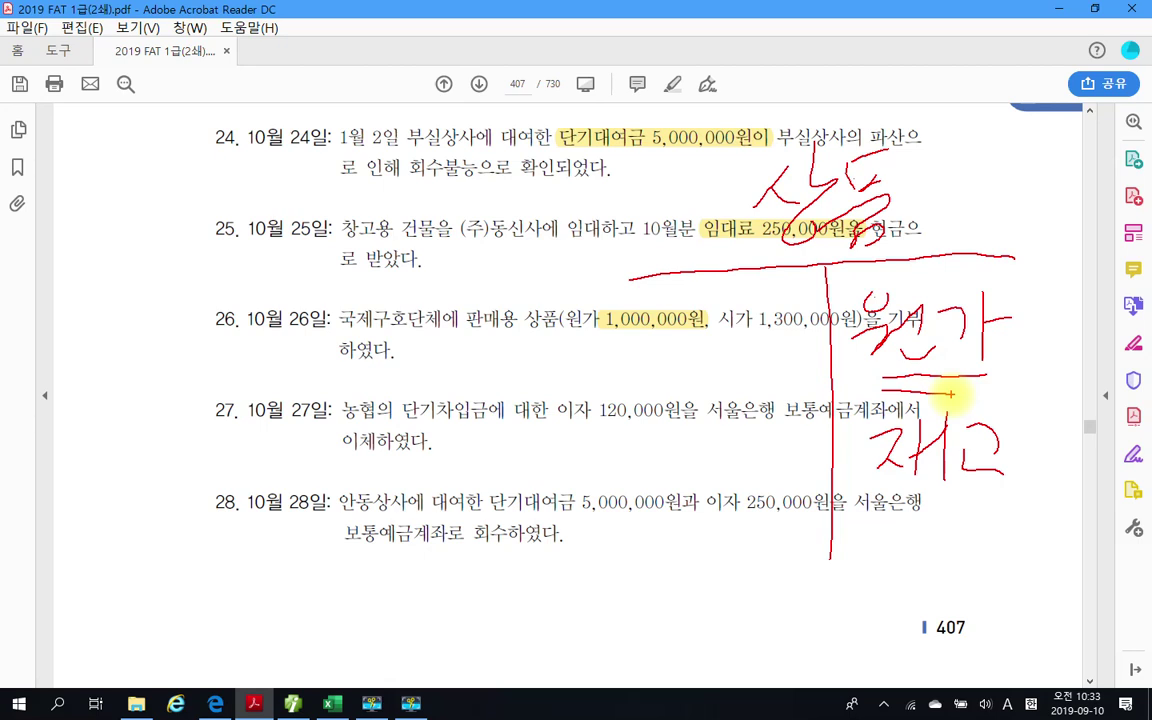
Mark 상품 in problem 26, write a circled 8 and an X beside 원가, then clear all the drawings
drag(570, 310, 565, 372)
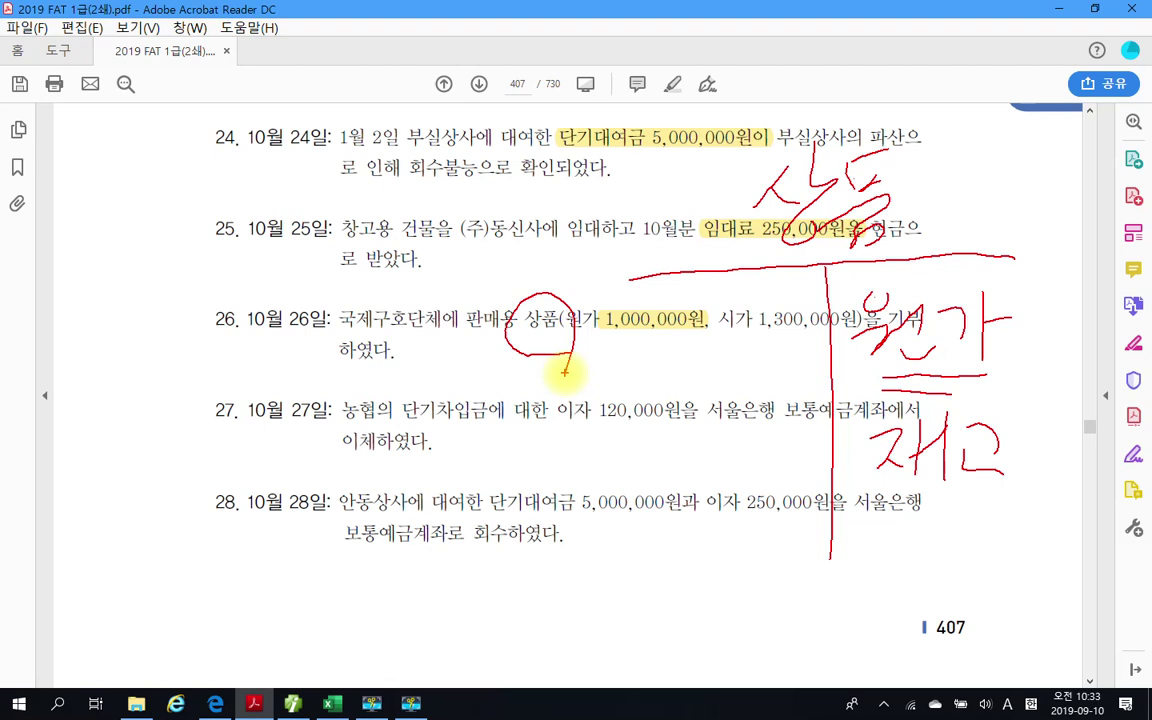
mouse_move(508, 178)
mouse_down()
mouse_move(514, 250)
mouse_move(512, 240)
mouse_up()
drag(480, 190, 474, 262)
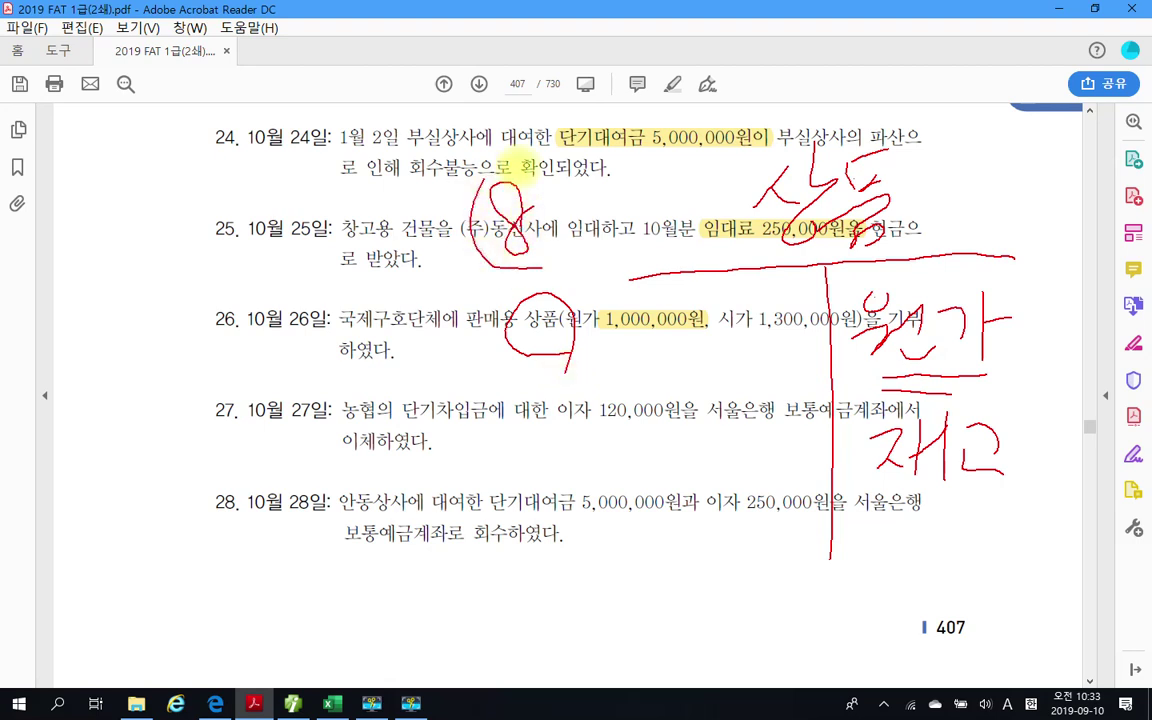
drag(527, 168, 546, 272)
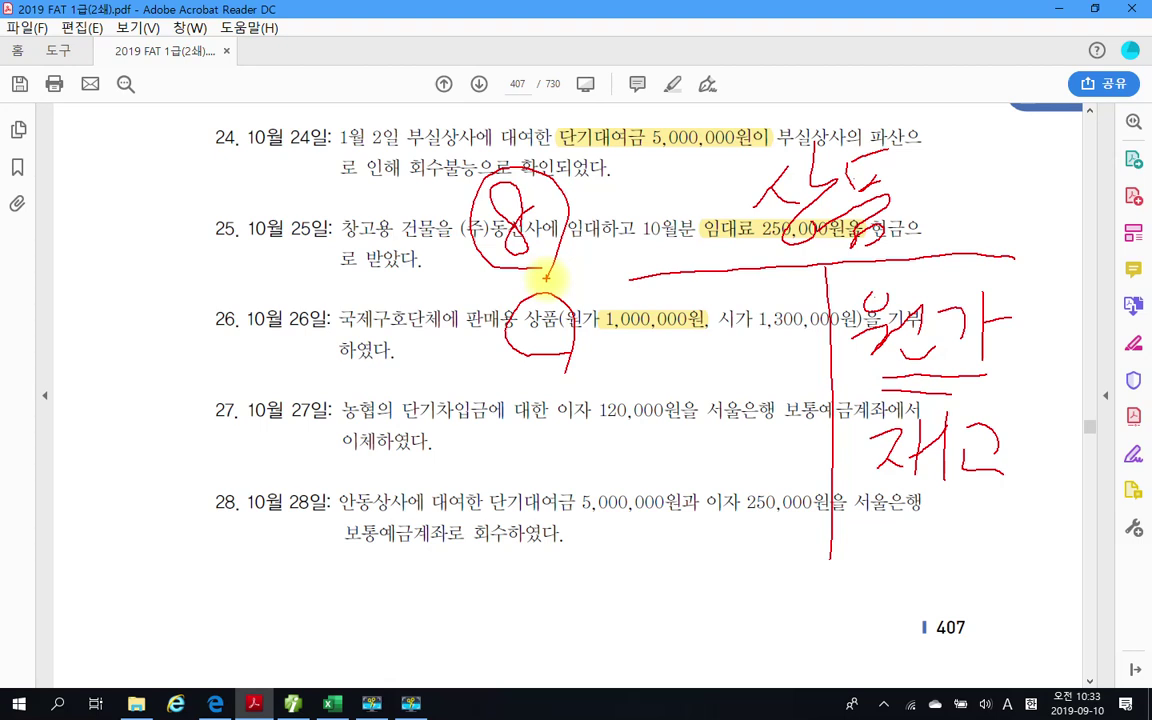
mouse_move(1036, 300)
mouse_down()
mouse_move(1010, 352)
mouse_move(1036, 353)
mouse_up()
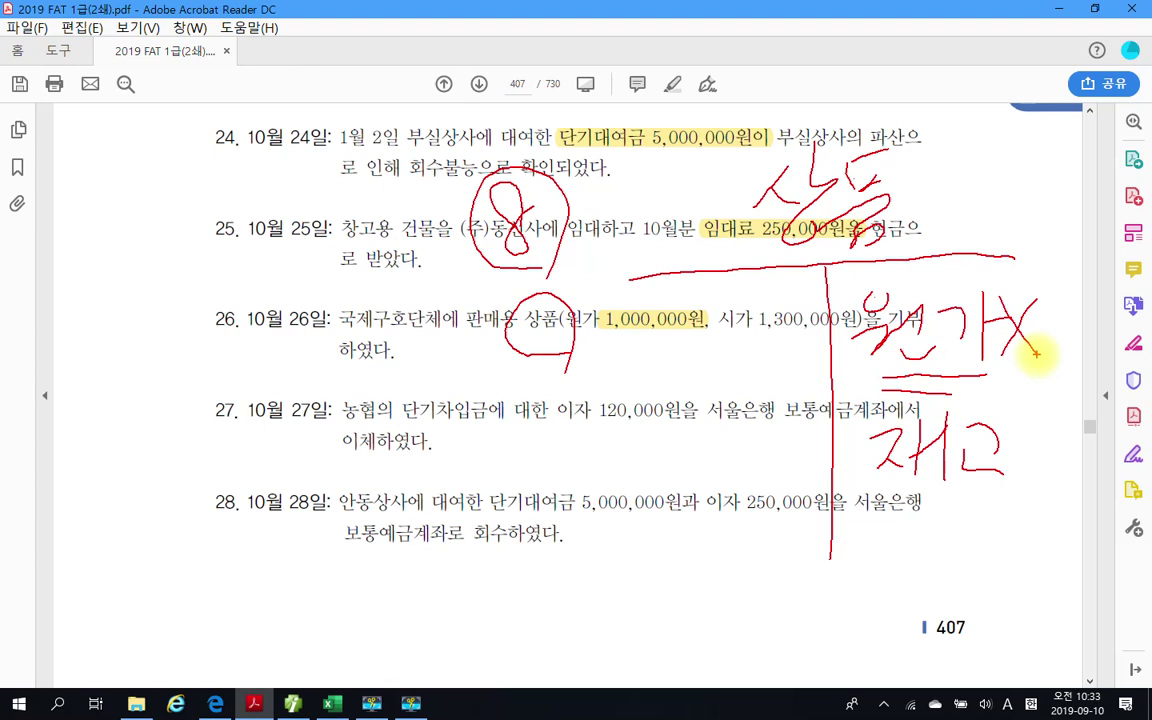
mouse_move(498, 225)
mouse_down()
mouse_move(440, 240)
mouse_move(470, 294)
mouse_up()
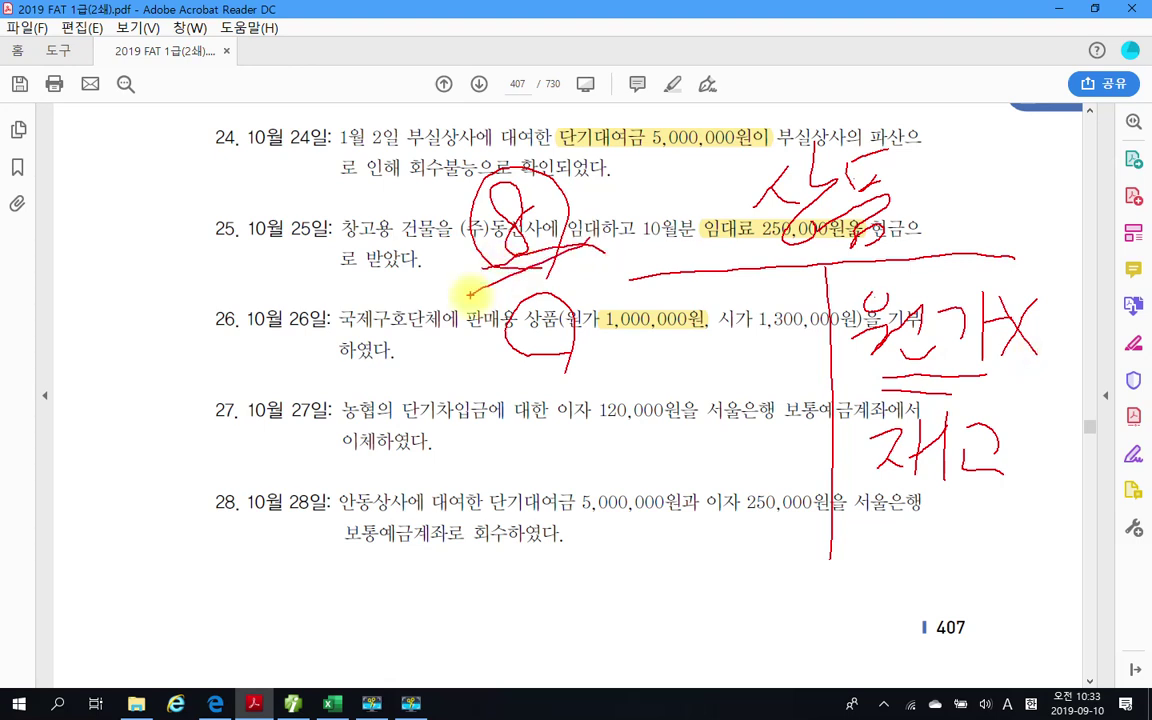
key(Escape)
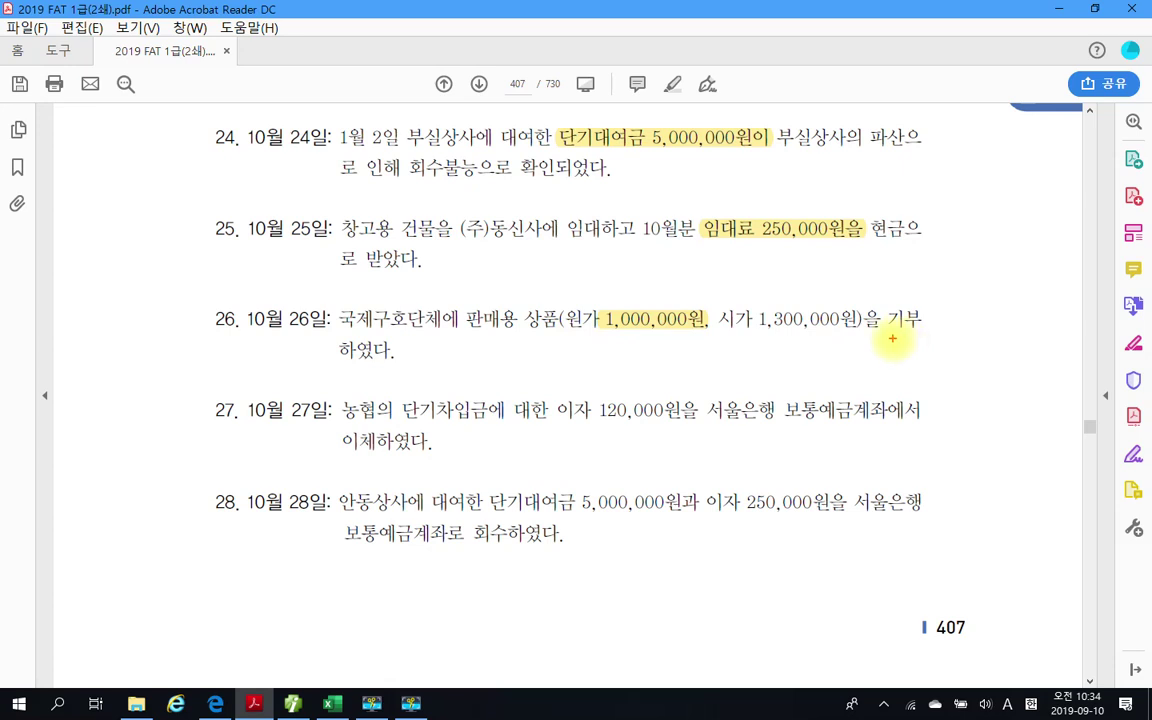
Underline 기부 and the 1,000,000원 cost in problem 26, then clear the marks
drag(893, 338, 921, 338)
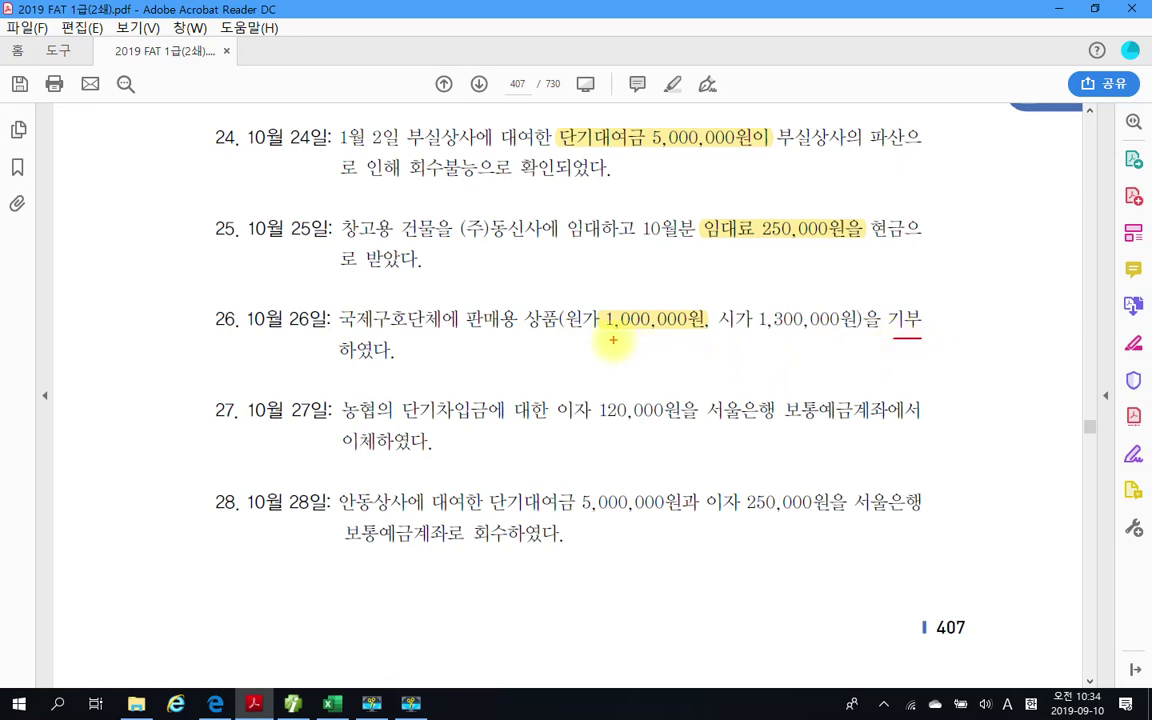
drag(603, 338, 703, 338)
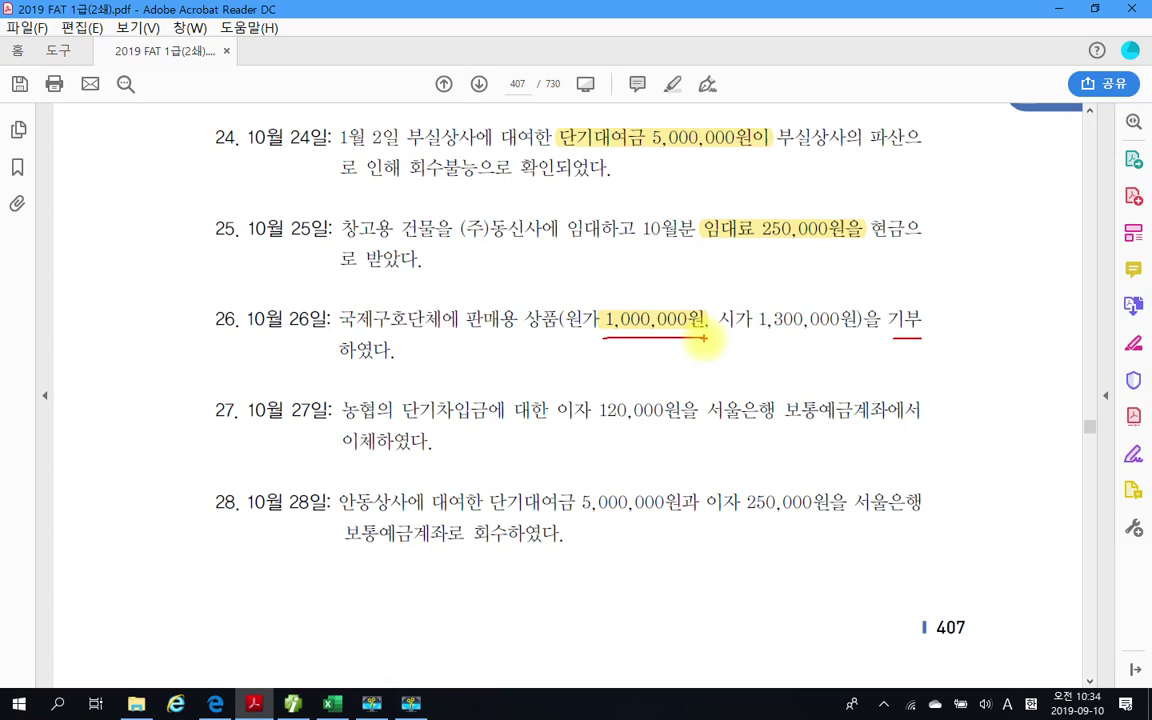
key(Escape)
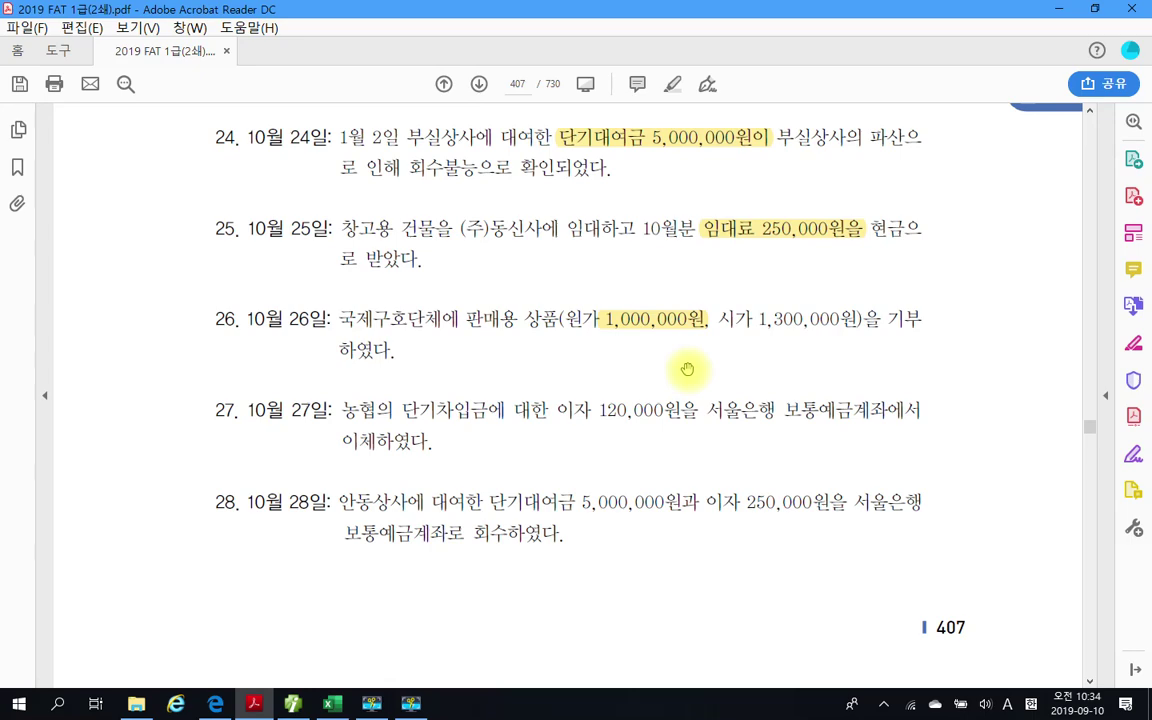
Return to 일반전표입력 in the accounting program and start a day 26 debit (차변) line
click(293, 703)
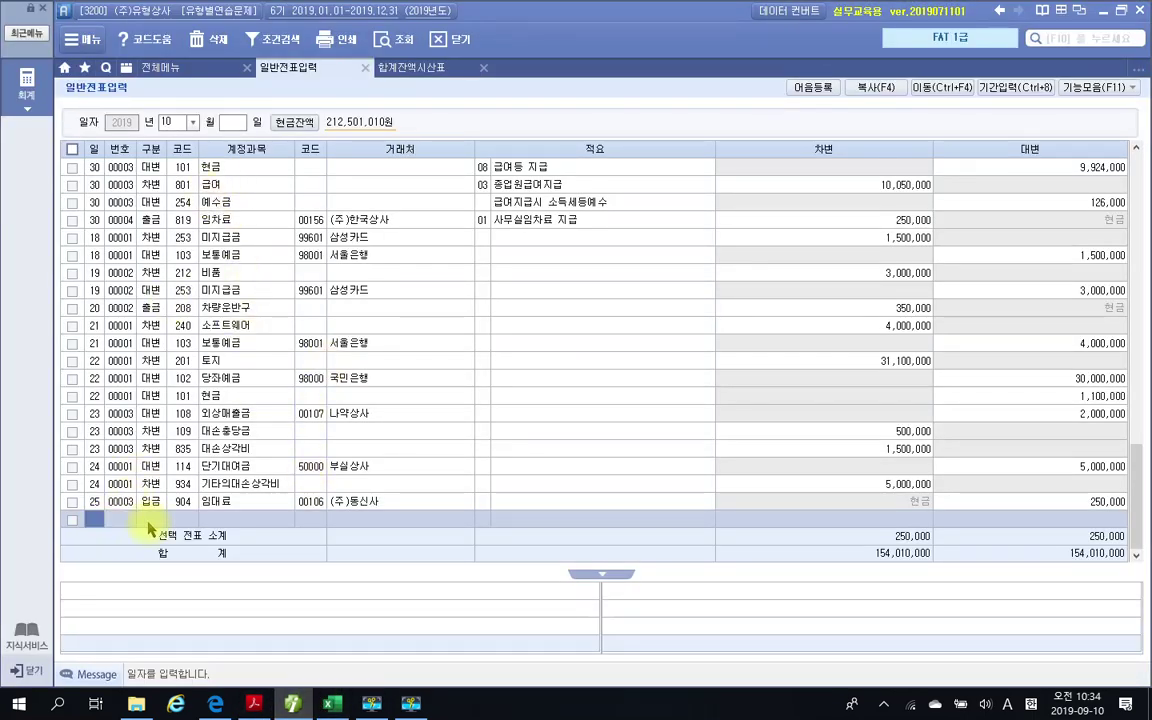
text(26)
key(Return)
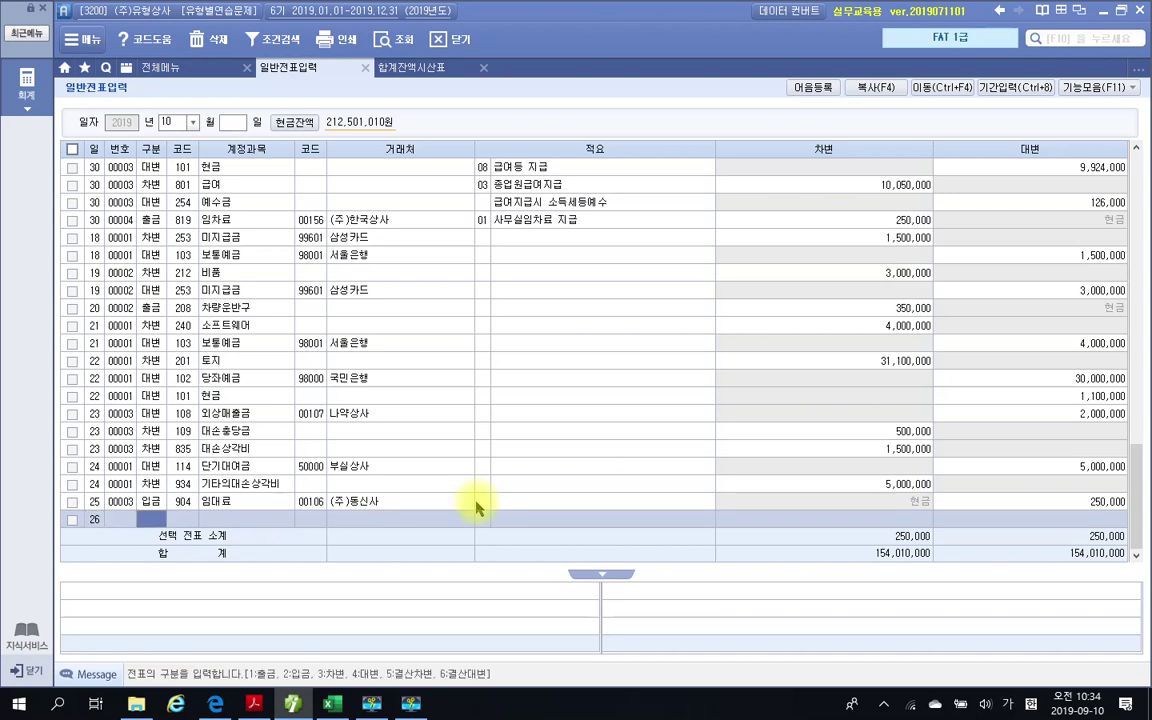
text(3)
key(Return)
text(ㄱ)
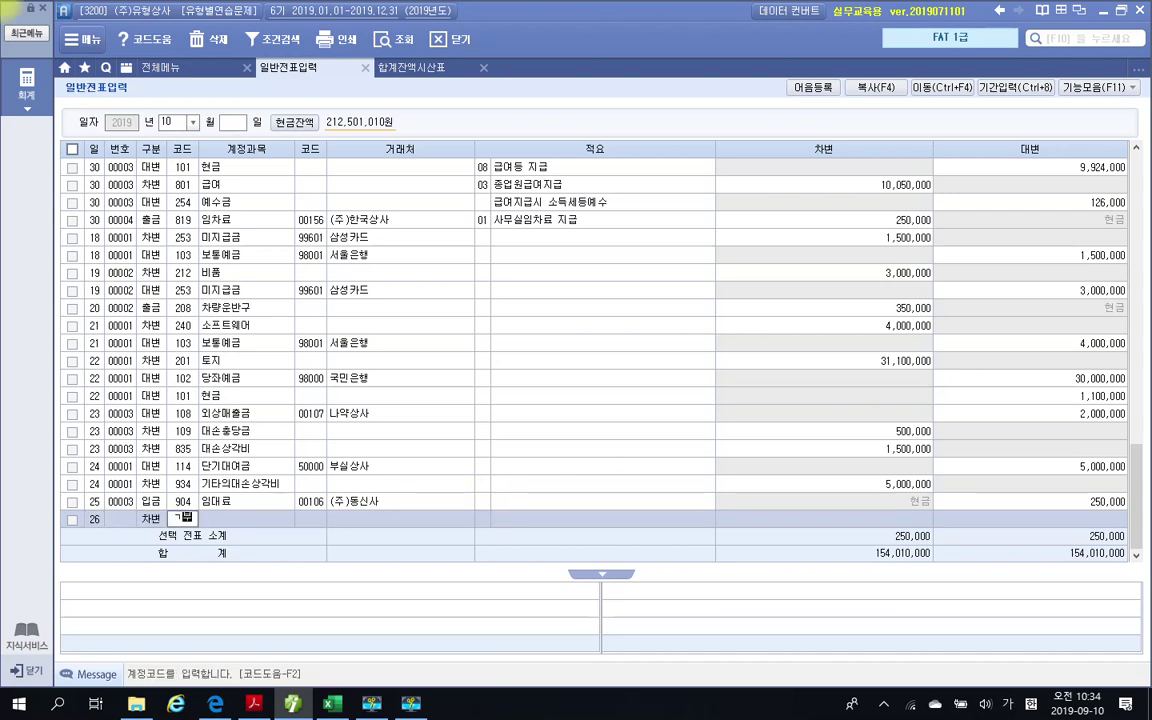
key(BackSpace)
text(904)
key(Return)
key(Left)
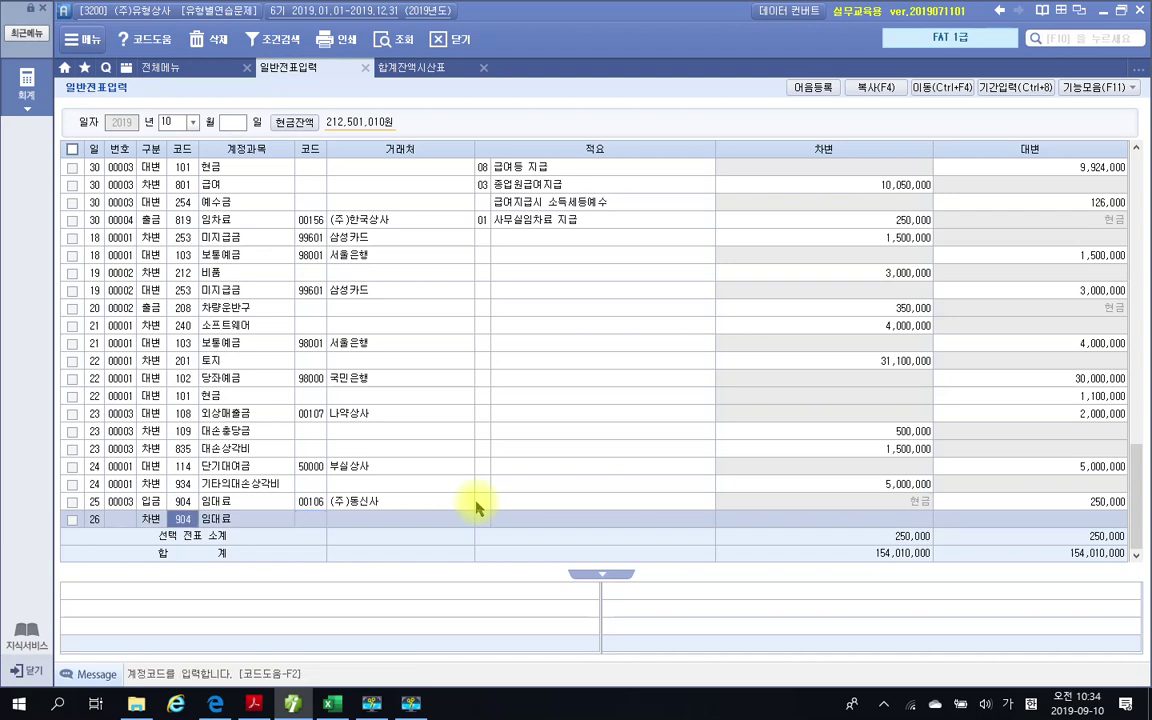
Search the accounts for 기부 and set the day 26 debit line's account to 933 기부금
text(기부)
key(Return)
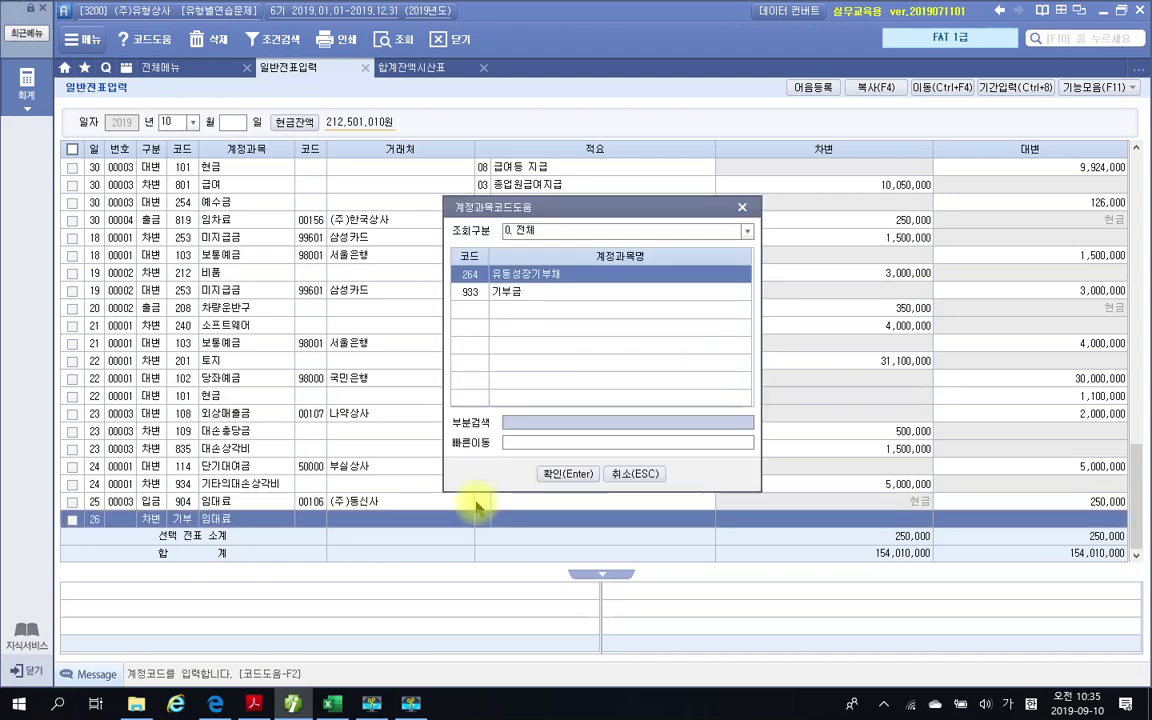
key(Down)
key(Return)
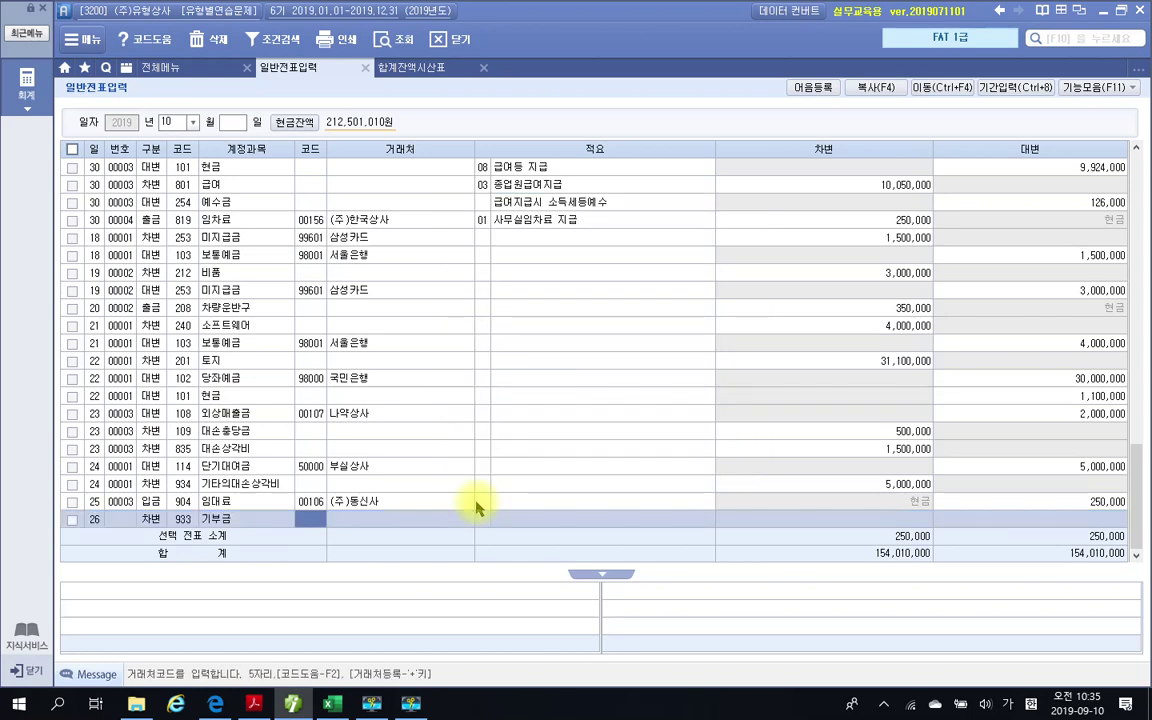
Enter 1,000,000 as the debit amount of the day 26 기부금 line, leaving partner and description blank
key(Return)
key(Return)
key(Return)
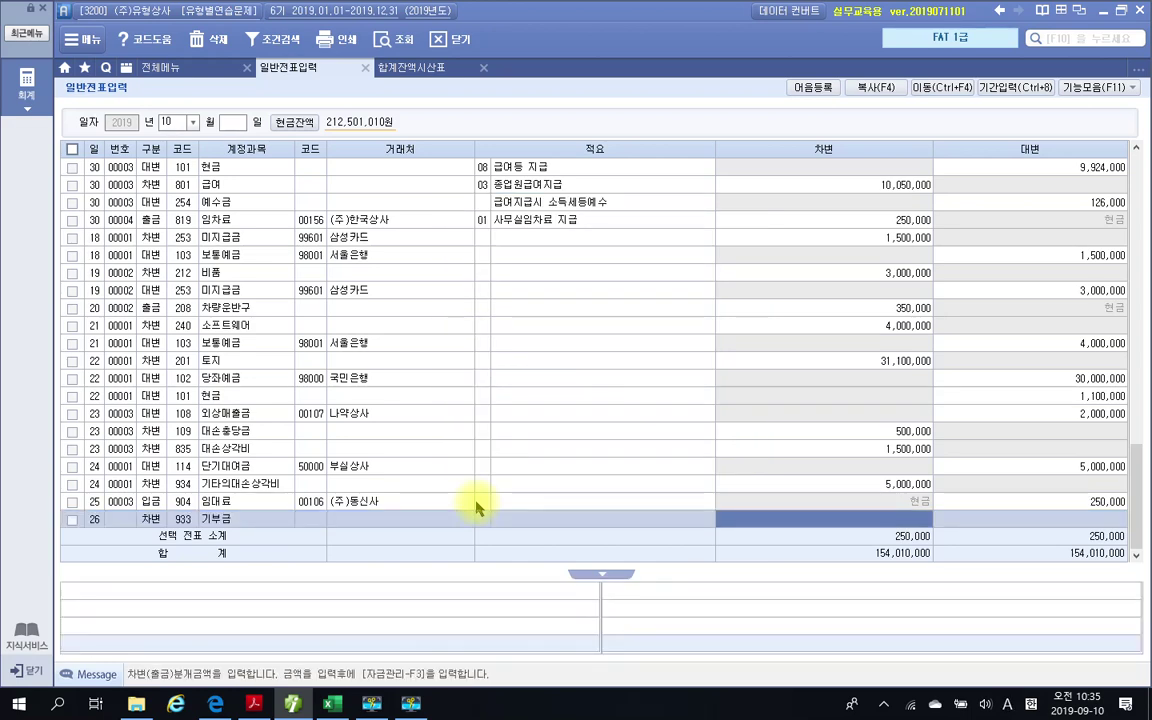
text(1000000)
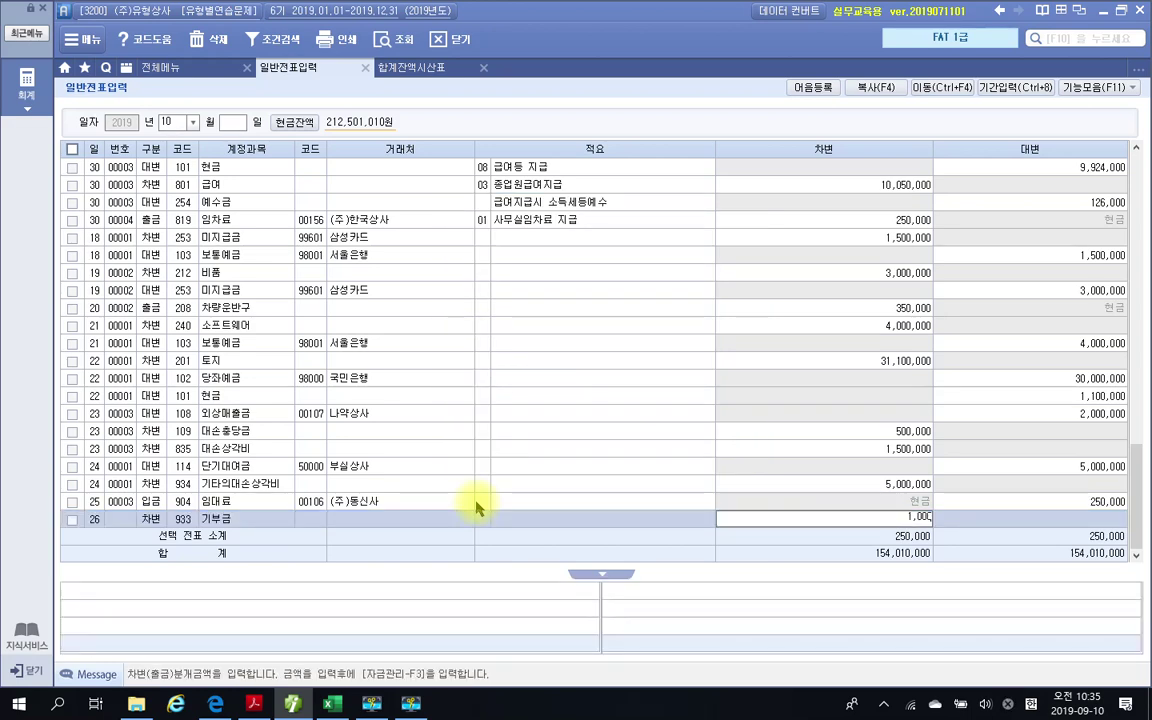
key(Return)
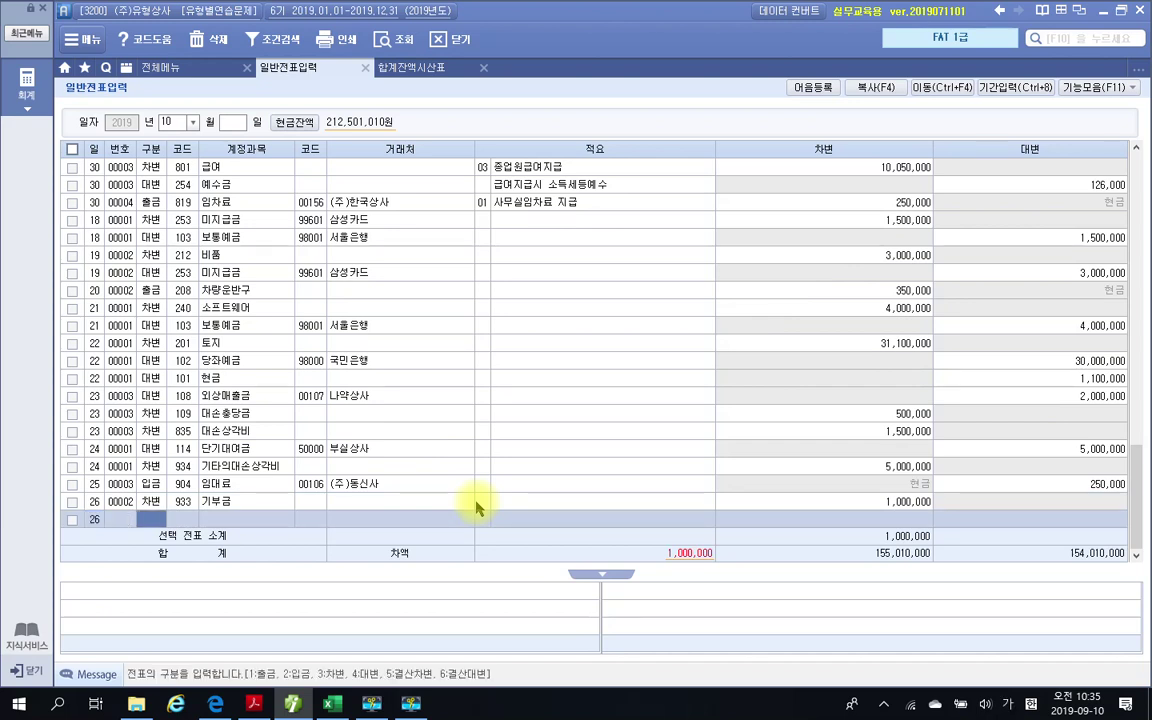
Add a day 26 credit (대변) line with the account 146 상품
text(4)
key(Return)
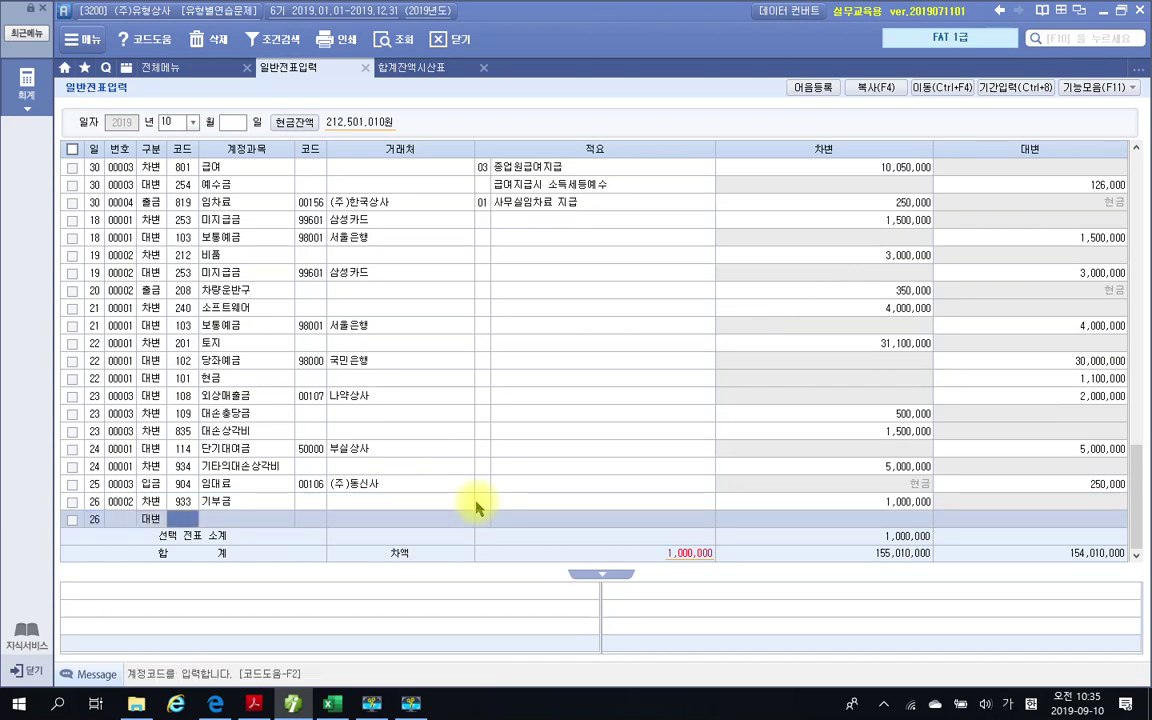
text(상품)
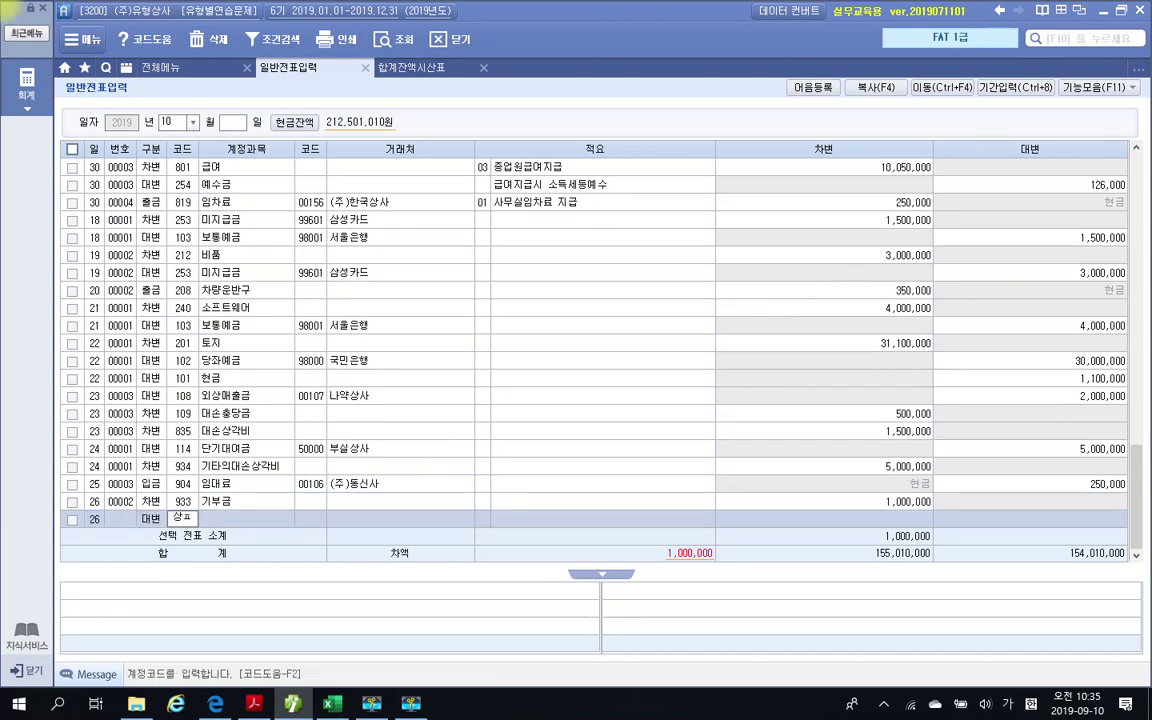
key(Return)
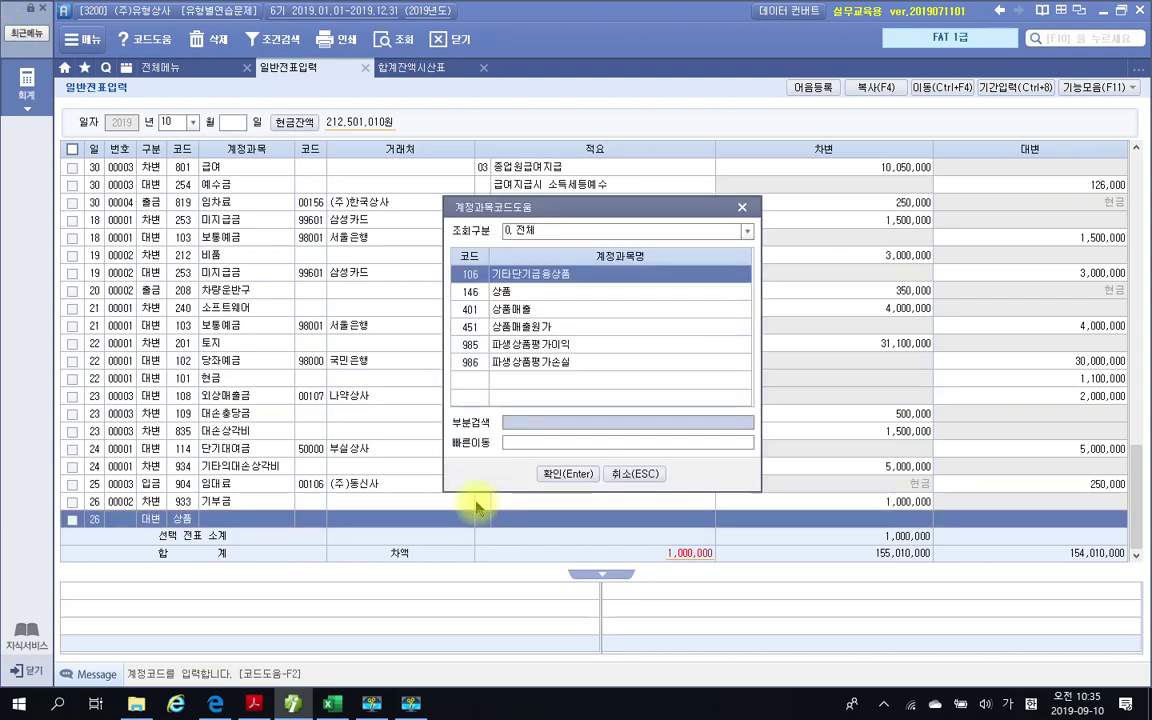
key(Down)
key(Return)
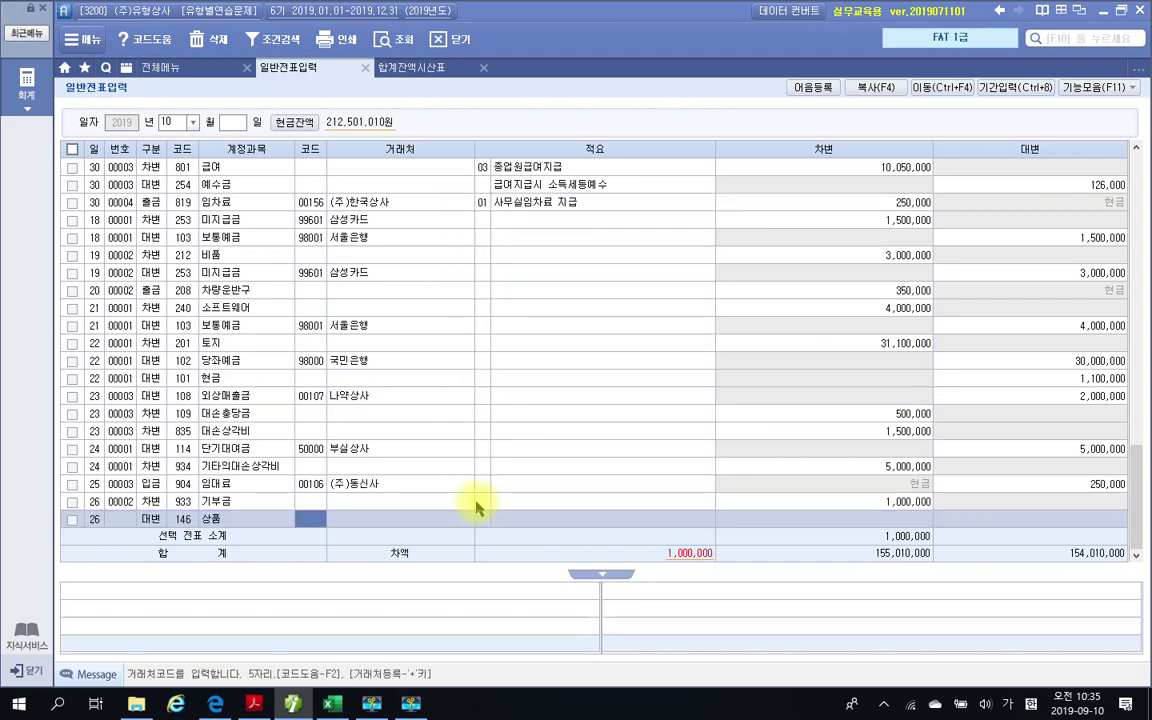
Leave the partner of the day 26 상품 line blank and set its description to 08 타계정으로 대체액
key(Return)
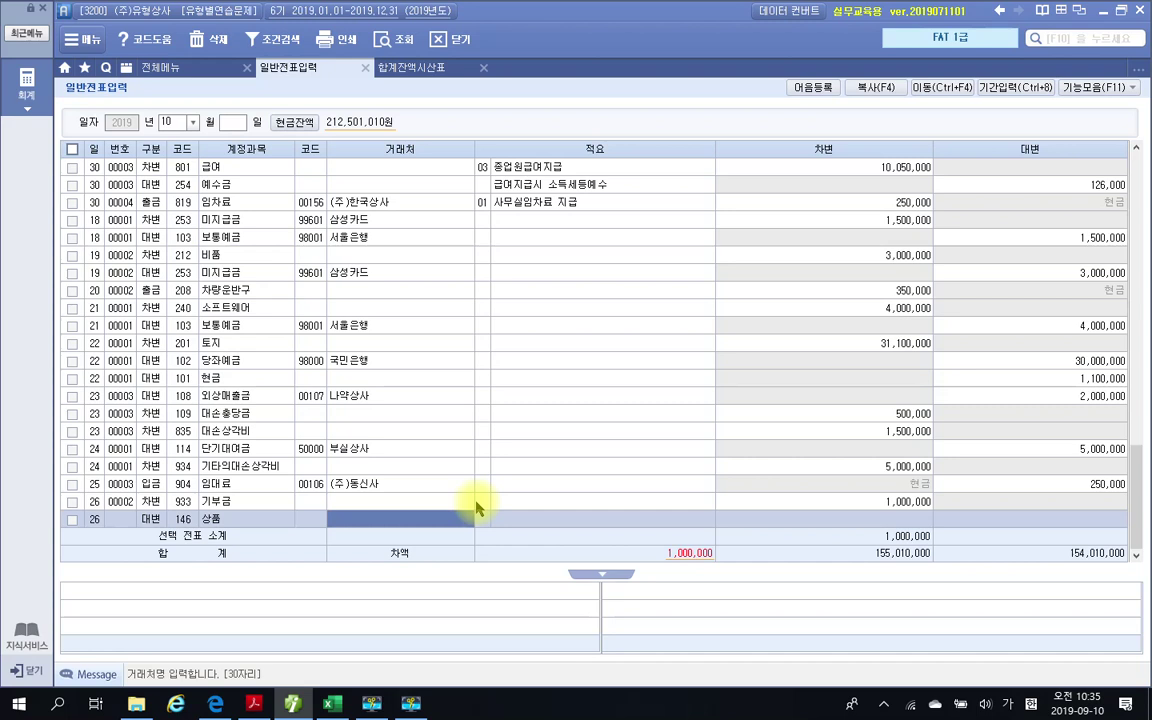
key(Return)
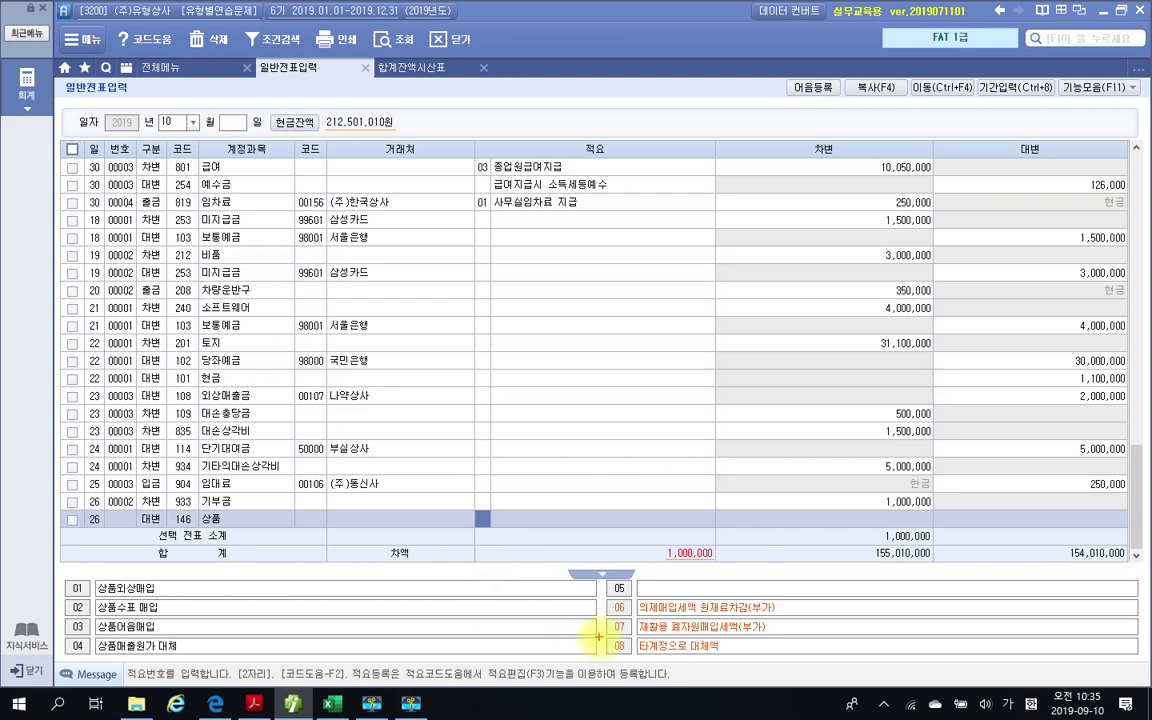
drag(598, 636, 744, 660)
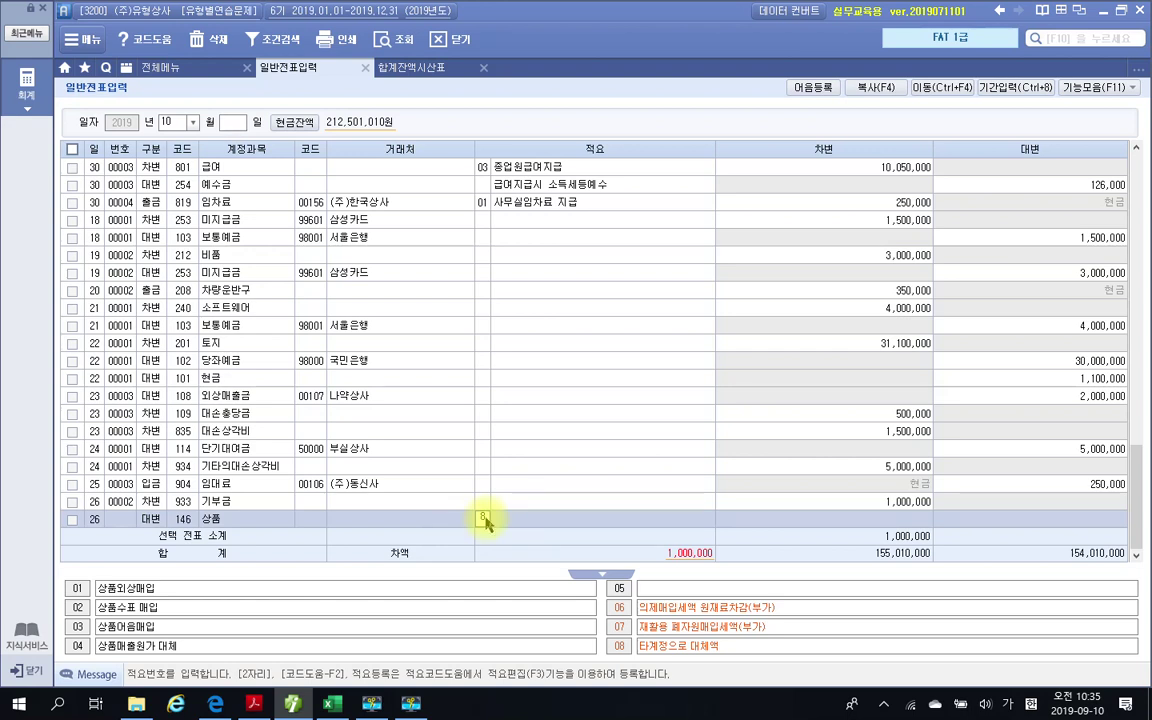
text(8)
key(Return)
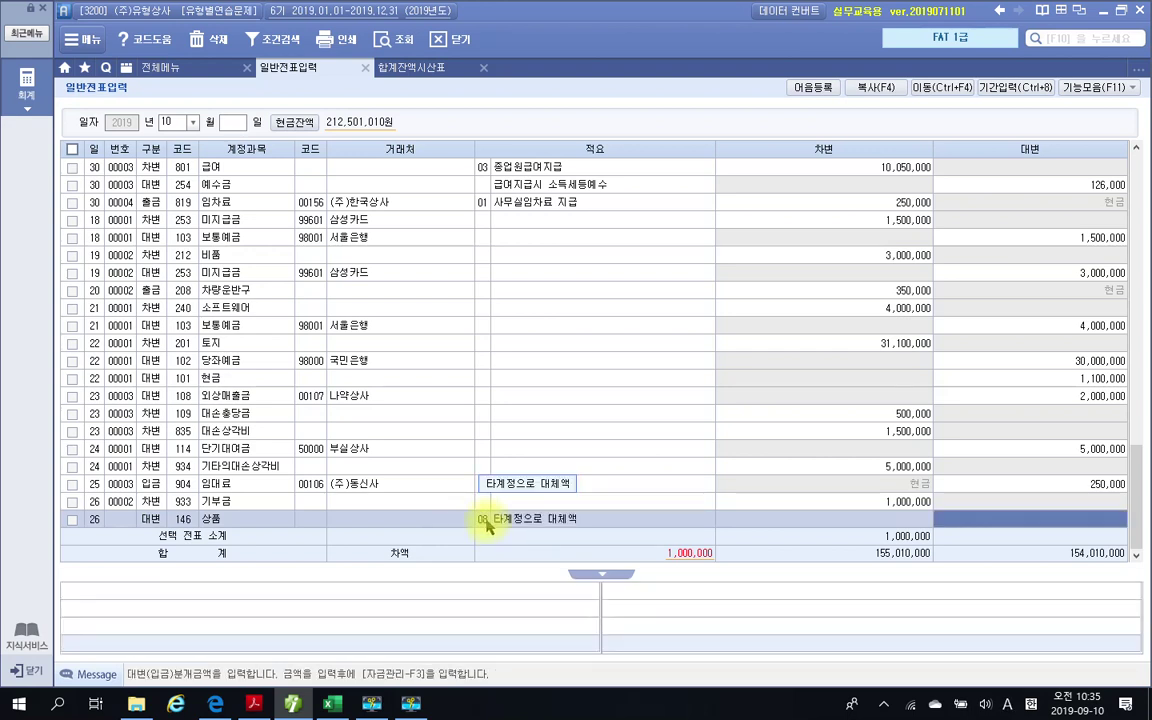
Enter 1,000,000 as the credit amount of the day 26 상품 line, keeping description 08 타계정으로 대체액
click(487, 522)
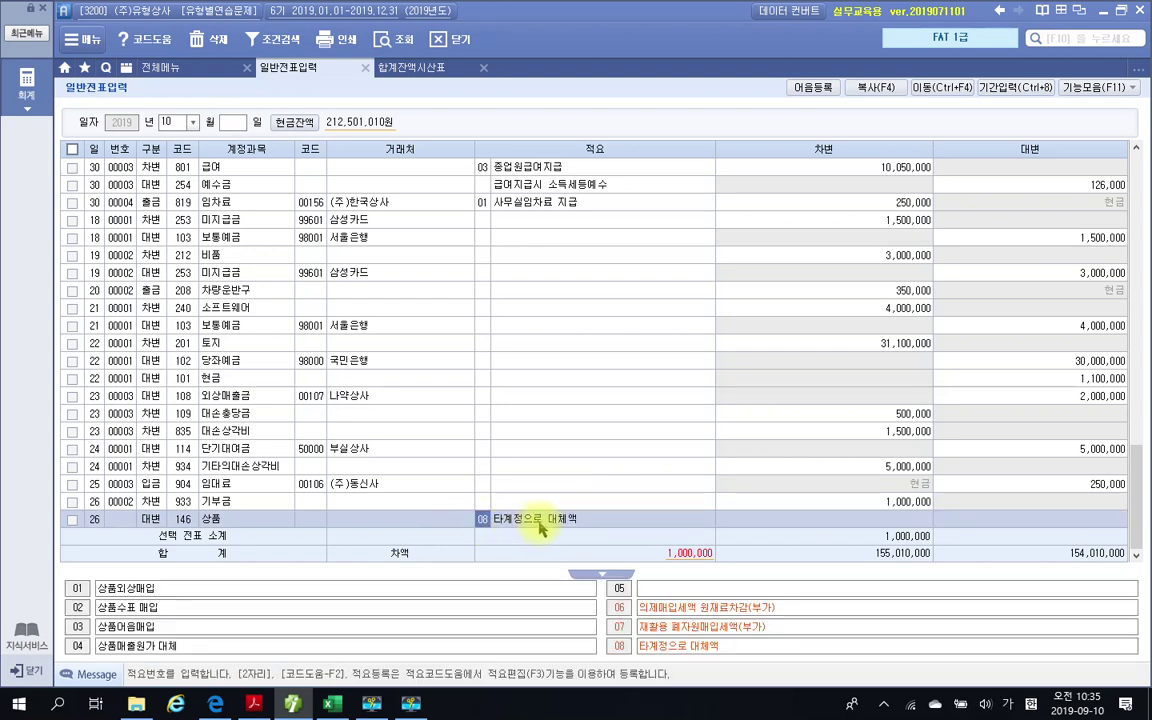
click(1052, 521)
text(1000000)
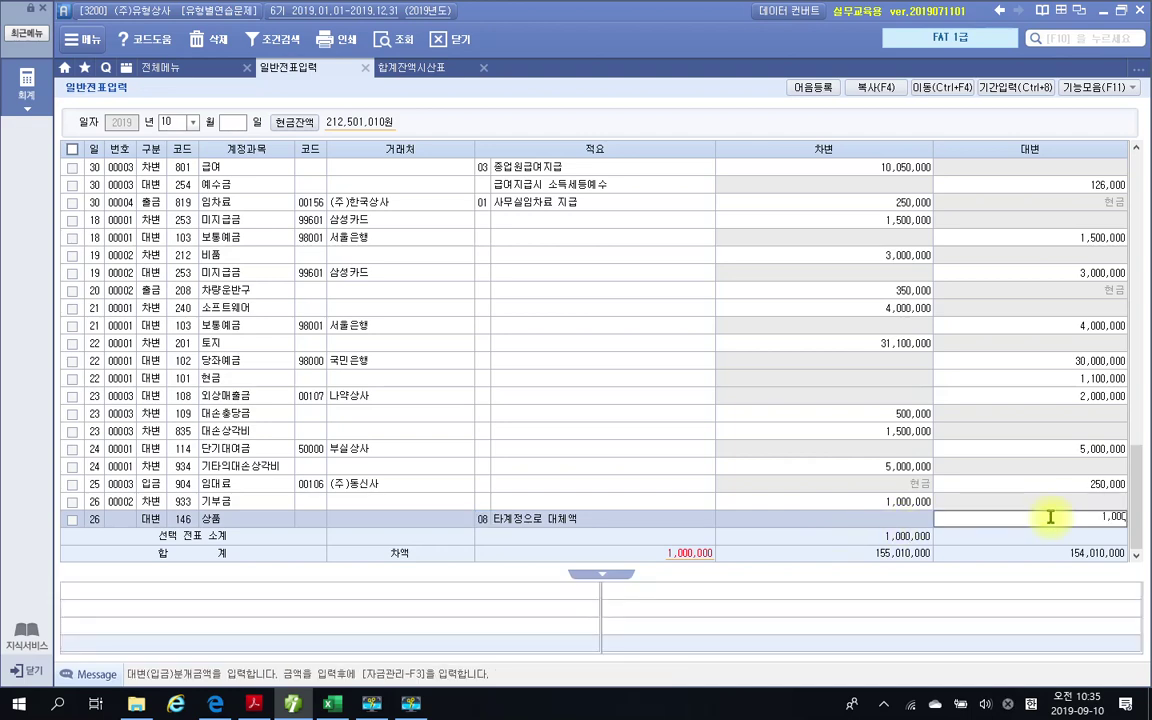
key(Return)
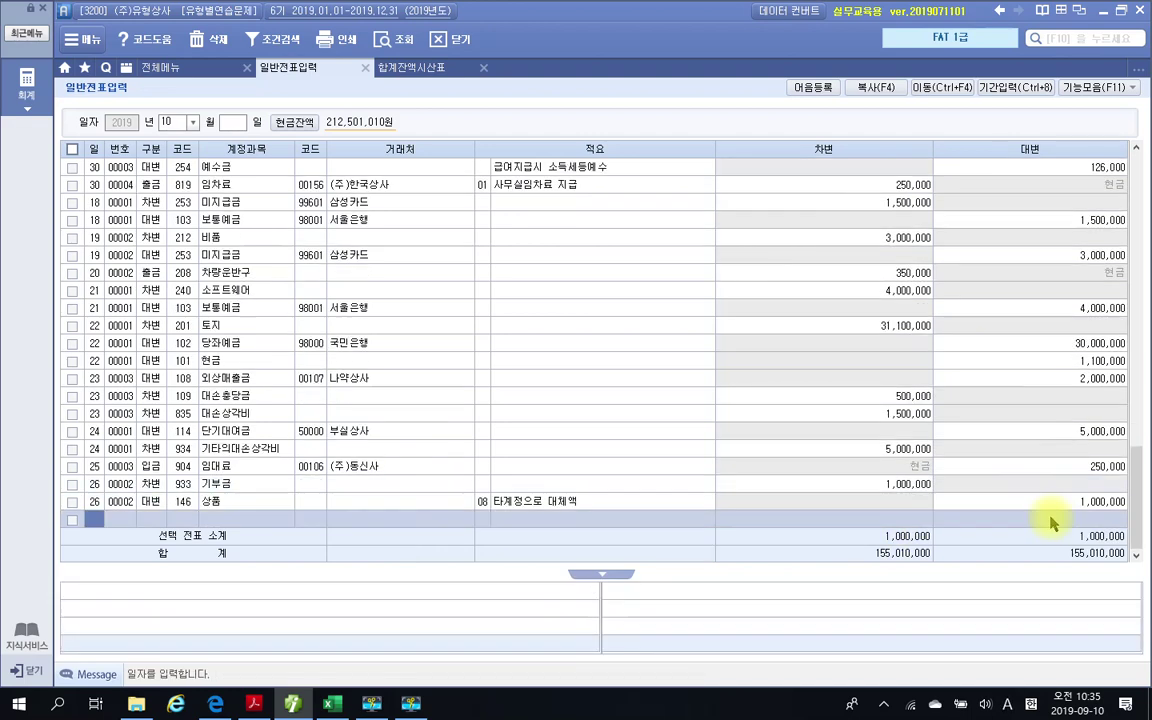
click(1062, 503)
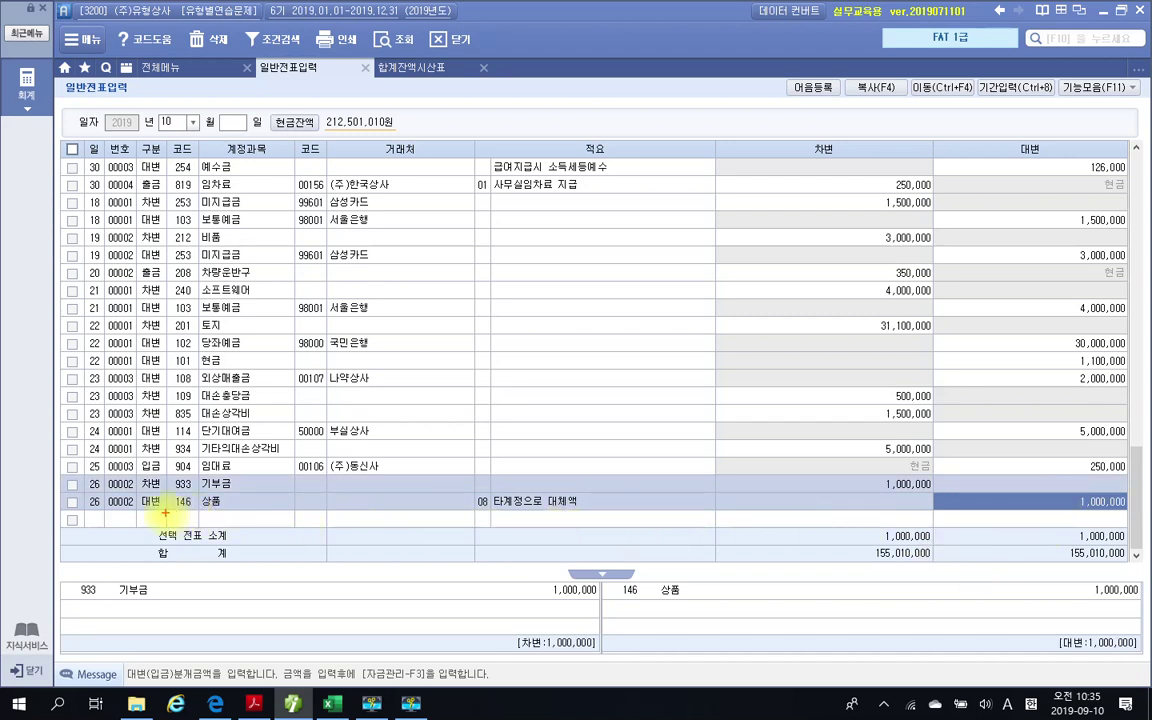
drag(166, 513, 240, 513)
mouse_move(450, 487)
mouse_down()
mouse_move(531, 511)
mouse_move(608, 510)
mouse_up()
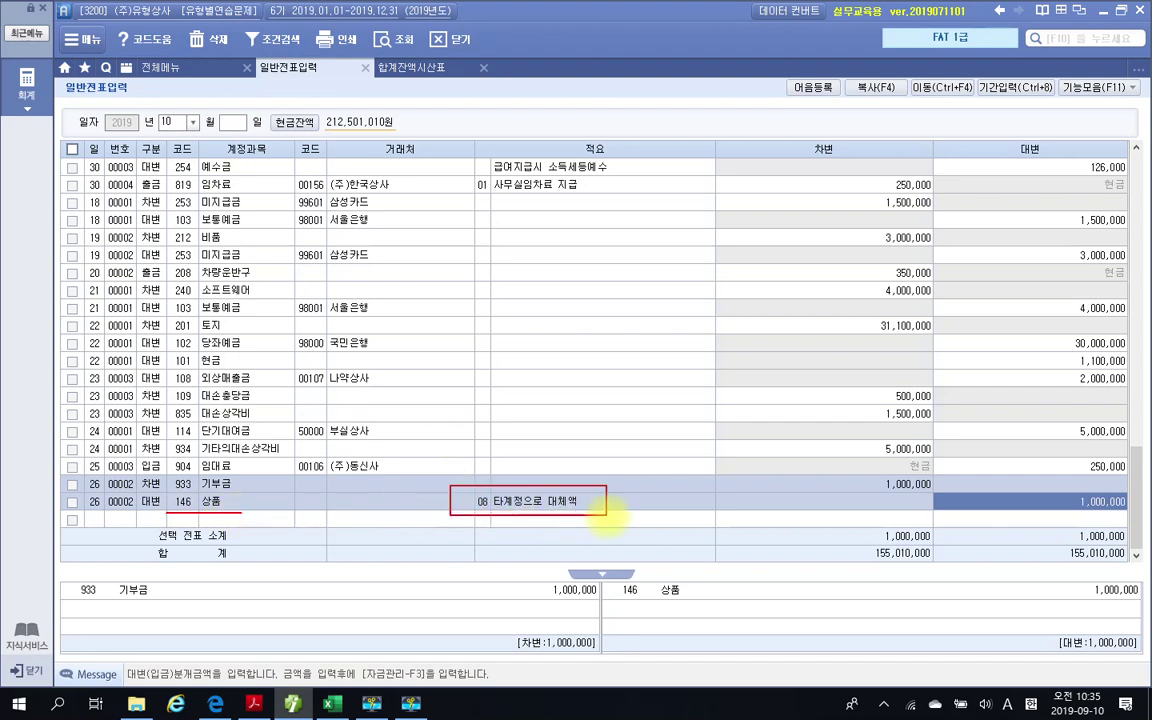
mouse_move(470, 504)
mouse_down()
mouse_move(489, 500)
mouse_move(480, 517)
mouse_up()
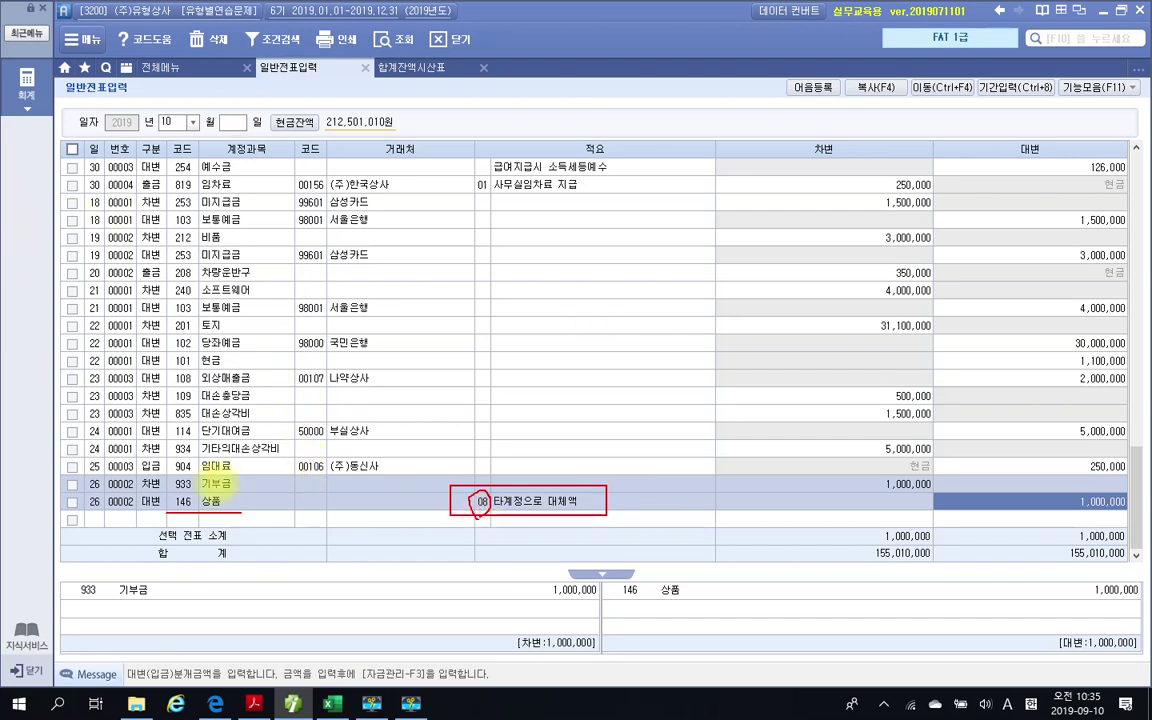
drag(168, 491, 240, 491)
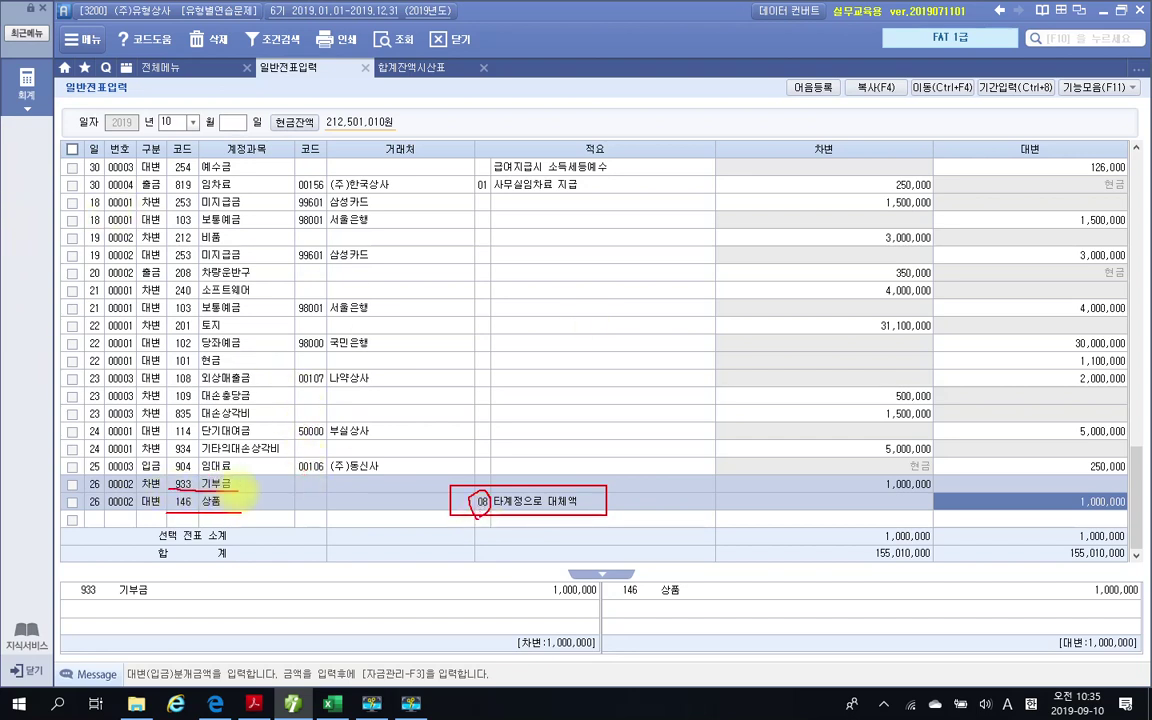
drag(462, 513, 585, 515)
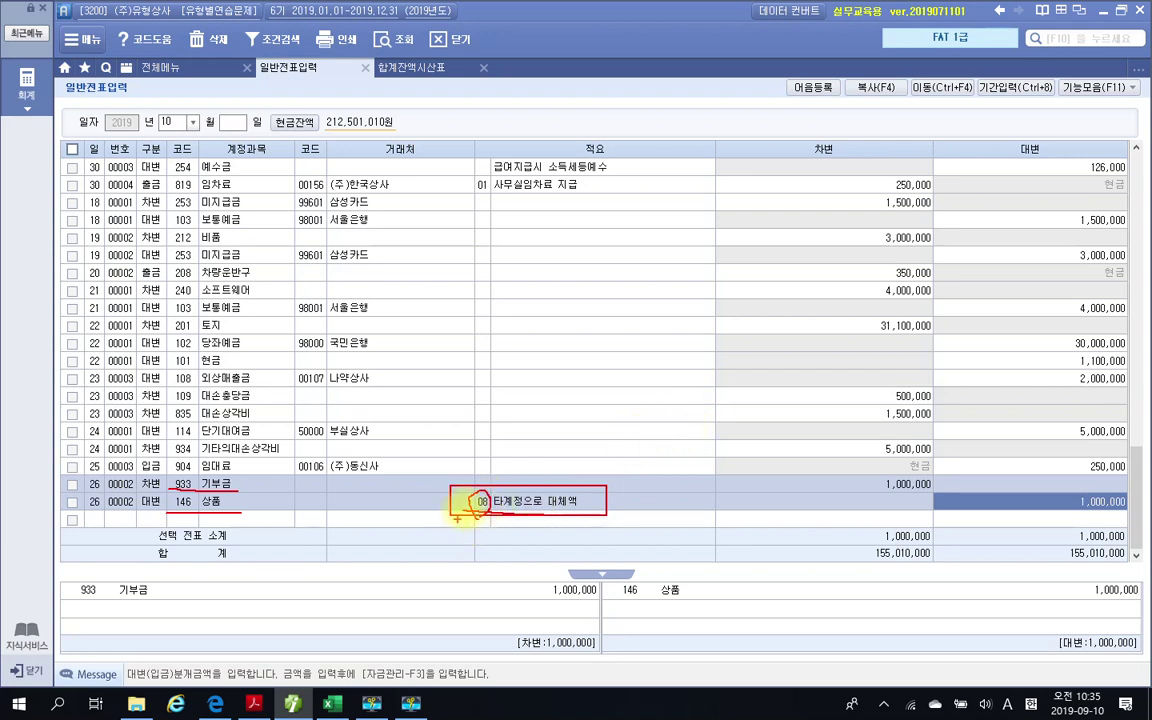
key(Escape)
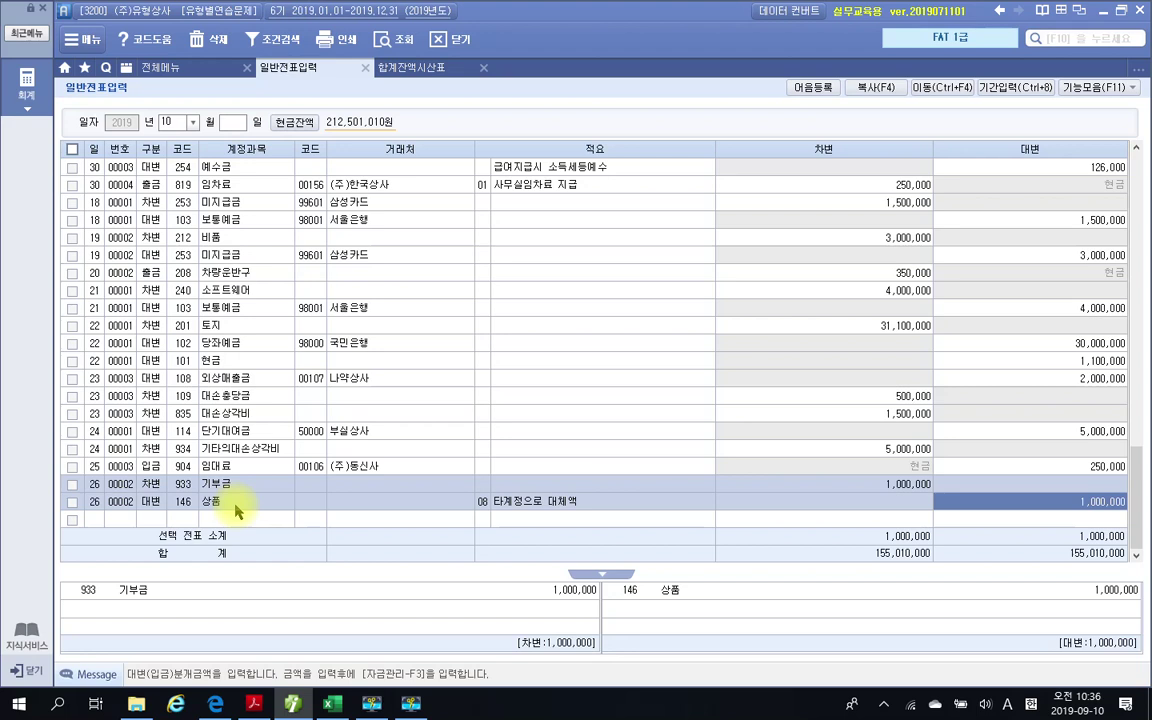
Review the preset description choices offered for the day 26 상품 credit line
click(481, 502)
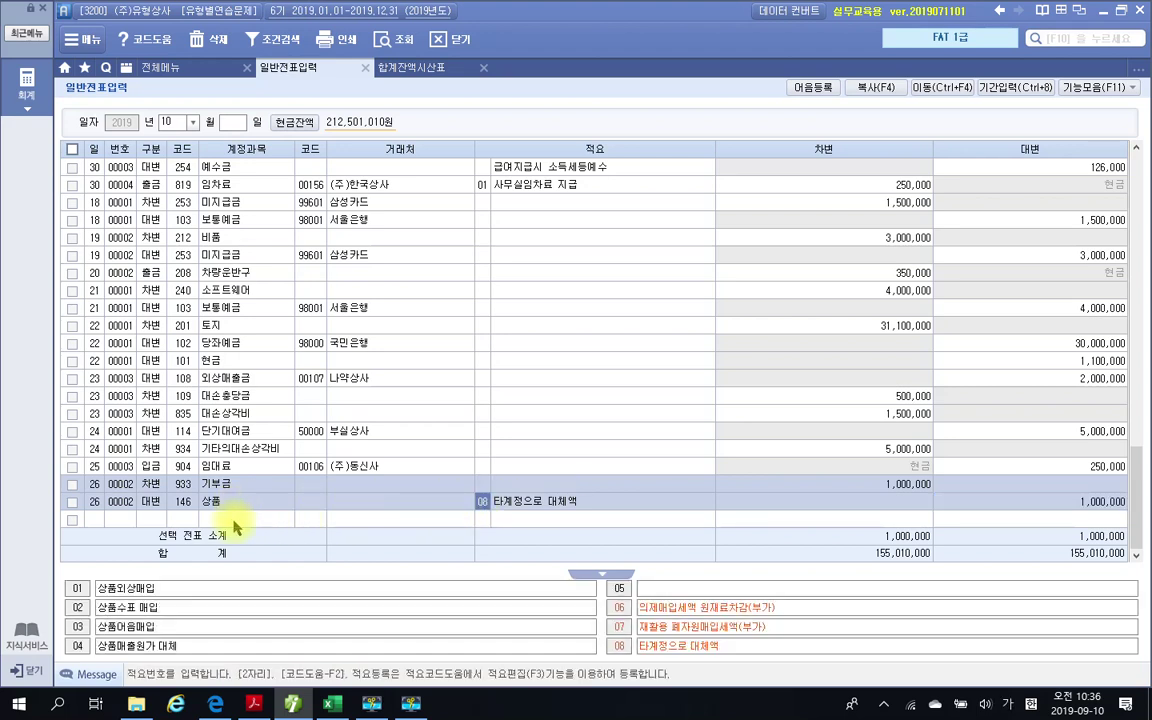
key(Return)
key(Up)
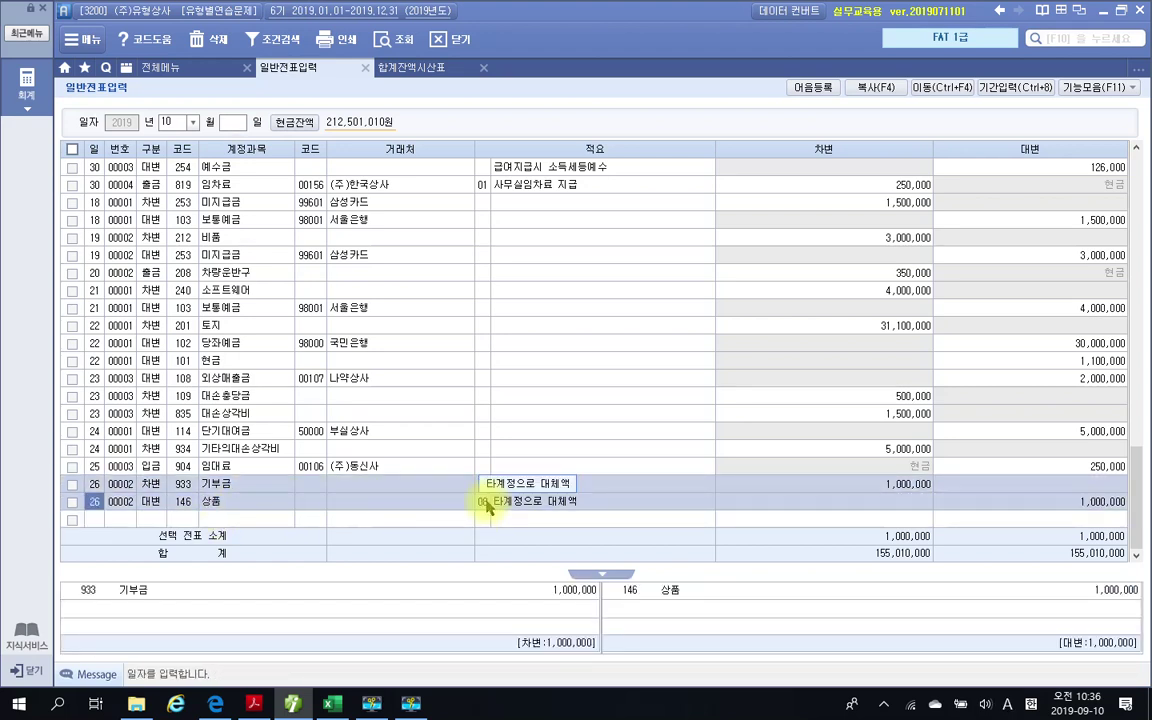
click(485, 505)
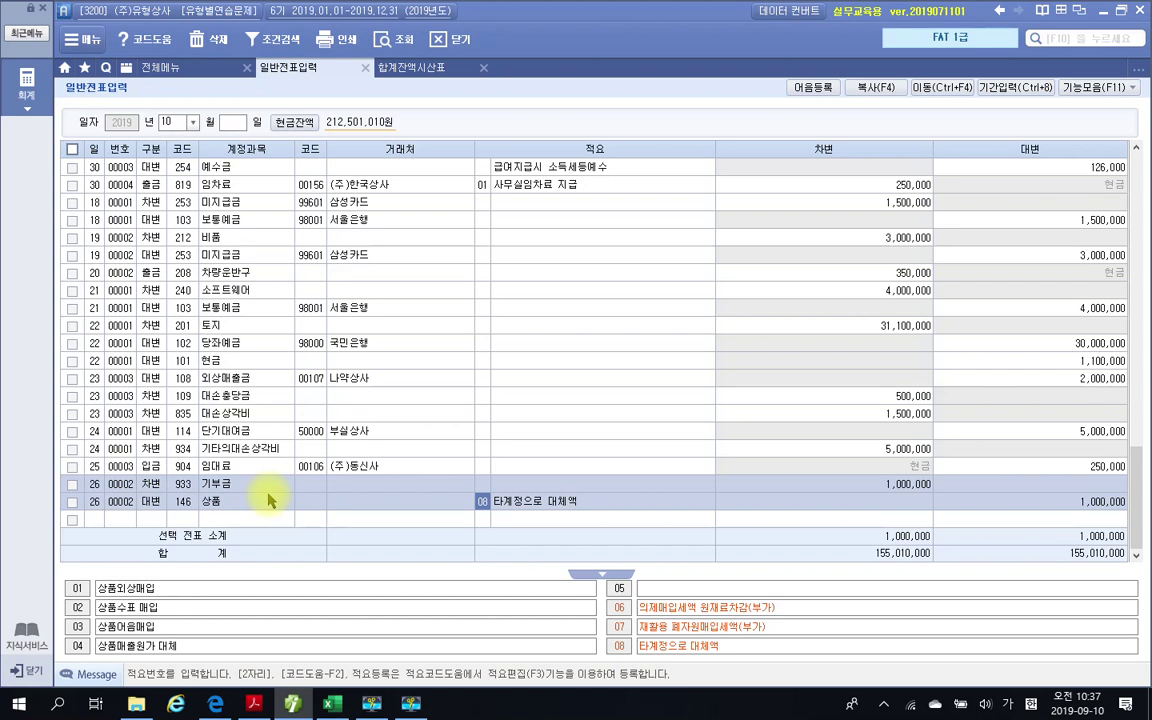
drag(470, 535, 515, 537)
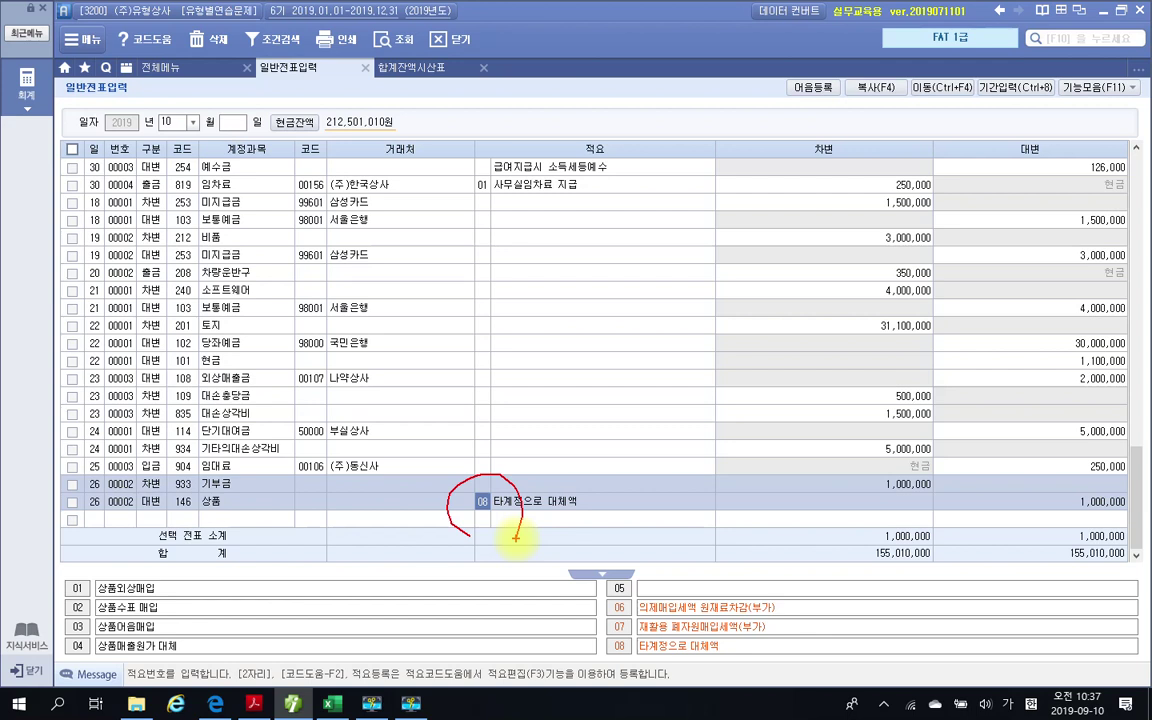
key(Escape)
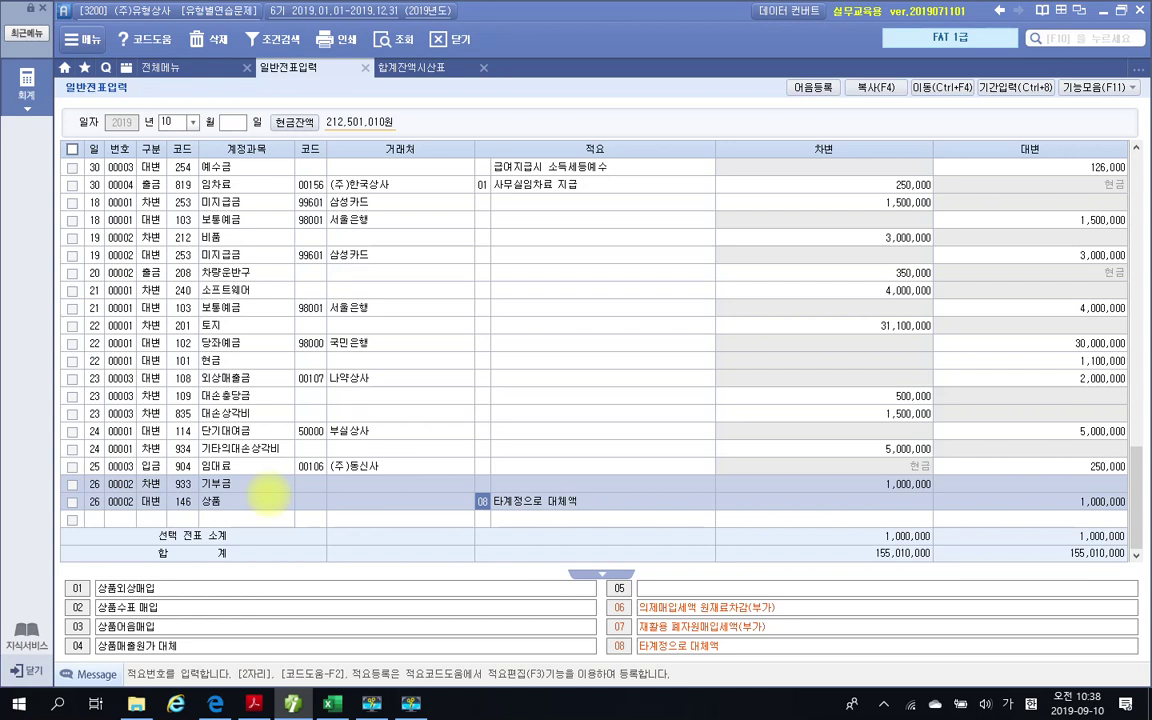
drag(385, 292, 952, 262)
drag(638, 283, 632, 575)
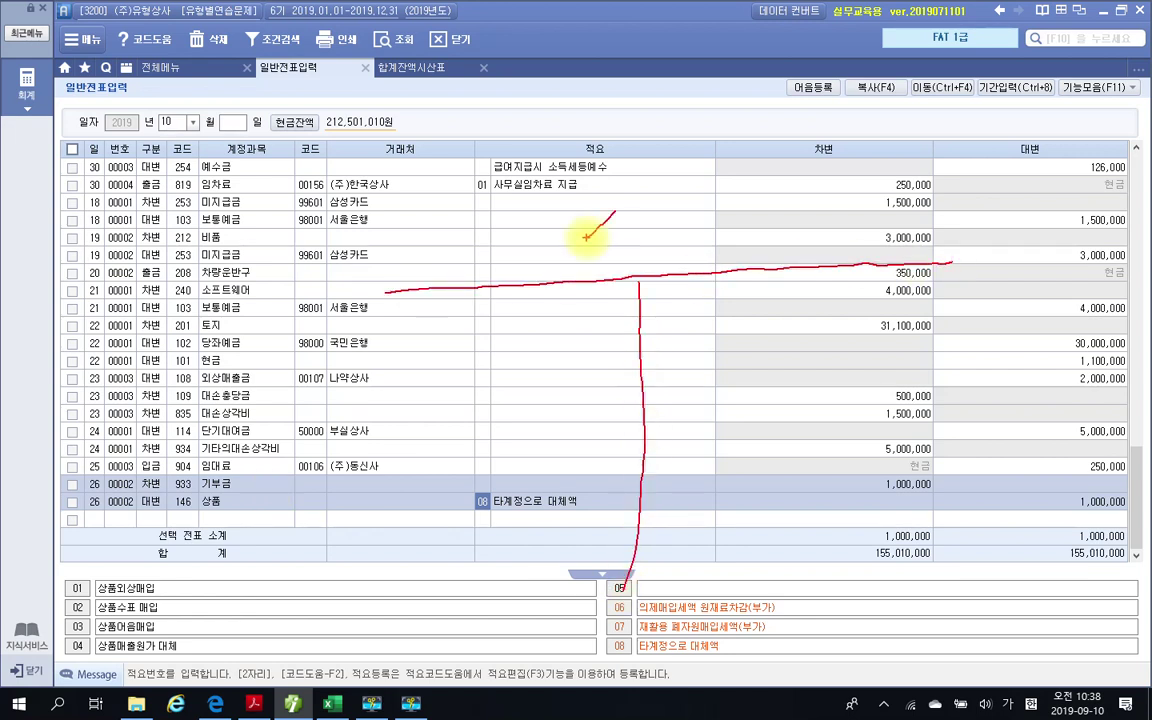
drag(604, 210, 587, 238)
drag(598, 224, 620, 240)
drag(641, 164, 647, 242)
drag(648, 217, 664, 212)
drag(625, 248, 622, 250)
drag(676, 190, 732, 178)
mouse_move(688, 198)
mouse_down()
mouse_move(673, 206)
mouse_move(703, 265)
mouse_up()
drag(380, 338, 408, 372)
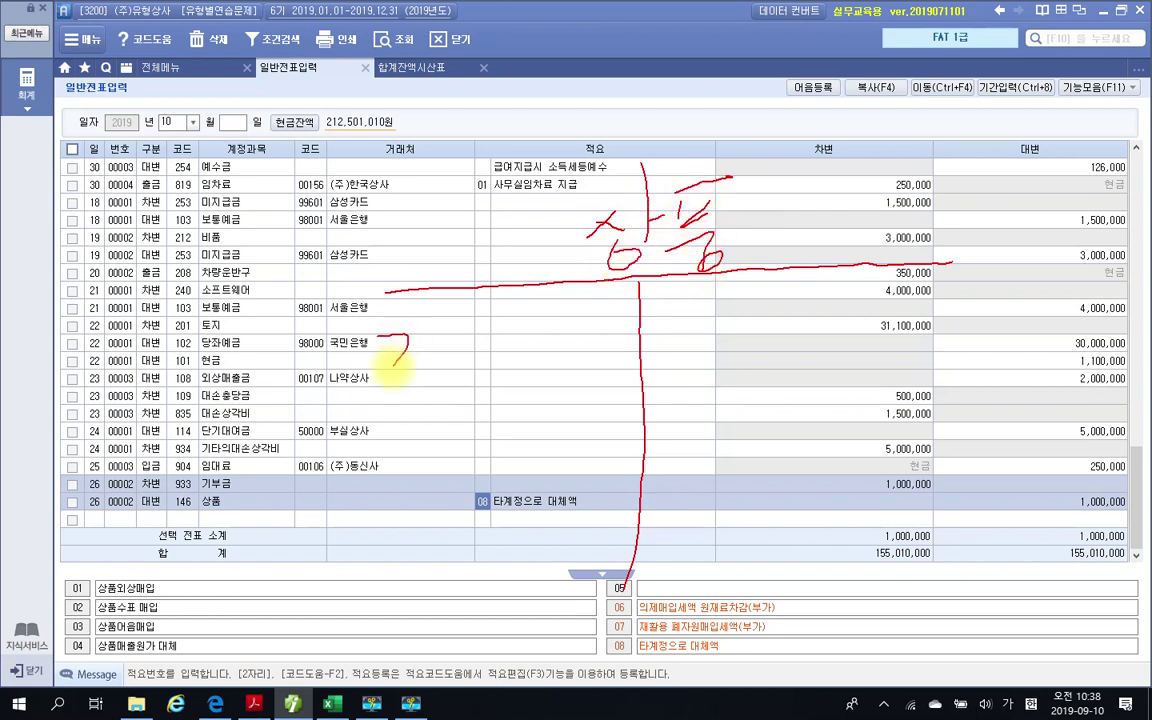
mouse_move(425, 312)
mouse_down()
mouse_move(427, 380)
mouse_move(462, 340)
mouse_move(470, 375)
mouse_move(488, 370)
mouse_up()
drag(540, 326, 604, 330)
mouse_move(377, 432)
mouse_down()
mouse_move(379, 478)
mouse_move(408, 470)
mouse_up()
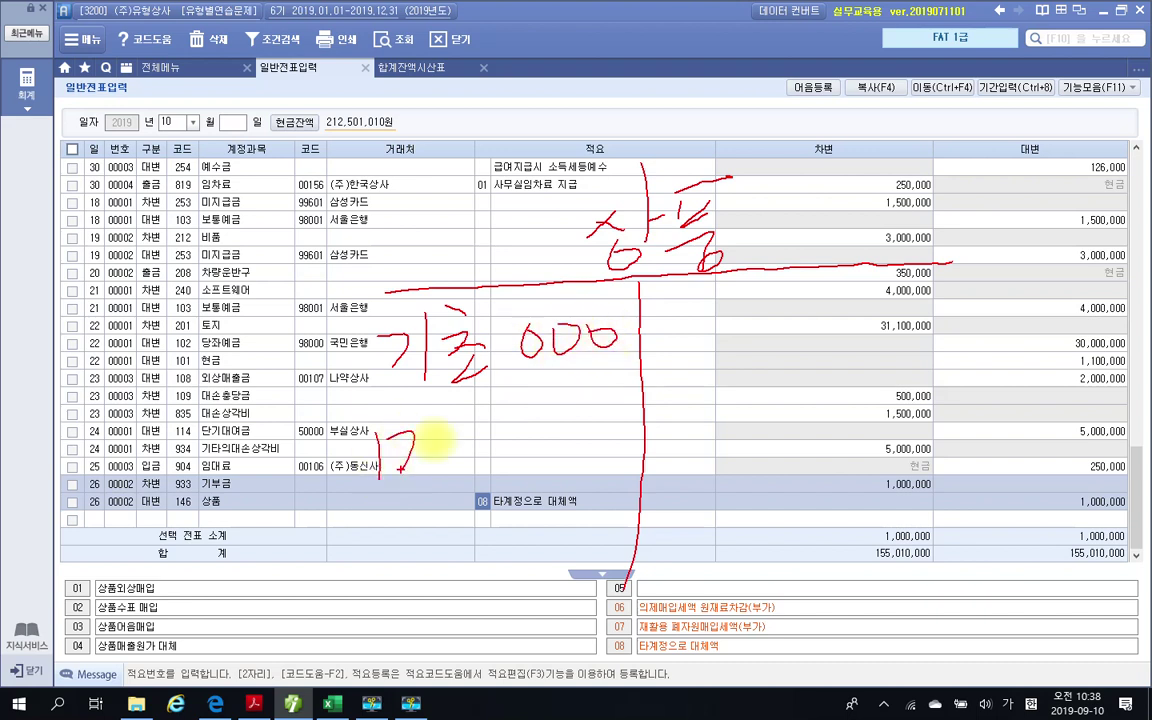
mouse_move(438, 420)
mouse_down()
mouse_move(440, 484)
mouse_move(456, 446)
mouse_up()
mouse_move(458, 418)
mouse_down()
mouse_move(458, 484)
mouse_move(482, 446)
mouse_up()
mouse_move(497, 402)
mouse_down()
mouse_move(497, 466)
mouse_move(489, 456)
mouse_up()
drag(378, 495, 506, 474)
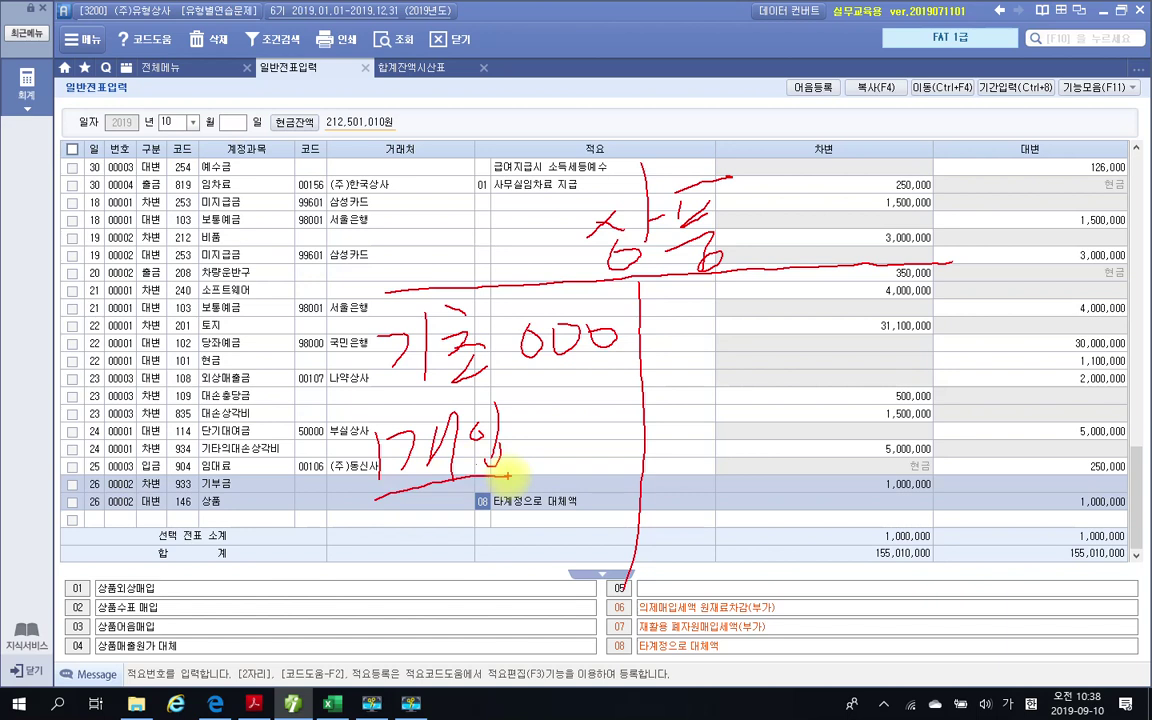
mouse_move(533, 425)
mouse_down()
mouse_move(563, 423)
mouse_move(547, 446)
mouse_move(590, 425)
mouse_up()
mouse_move(578, 410)
mouse_down()
mouse_move(578, 440)
mouse_move(614, 424)
mouse_move(604, 440)
mouse_up()
mouse_move(523, 465)
mouse_down()
mouse_move(550, 460)
mouse_move(539, 472)
mouse_up()
mouse_move(555, 462)
mouse_down()
mouse_move(586, 458)
mouse_move(572, 470)
mouse_up()
drag(588, 459, 603, 455)
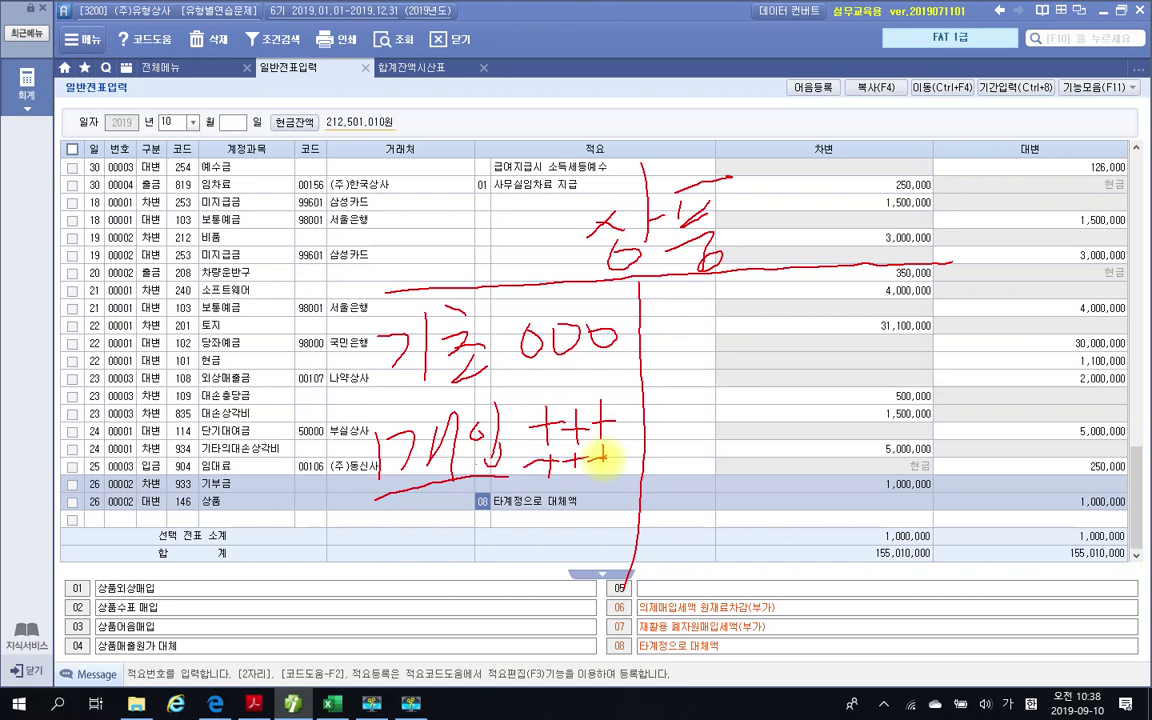
mouse_move(659, 430)
mouse_down()
mouse_move(662, 478)
mouse_move(693, 478)
mouse_up()
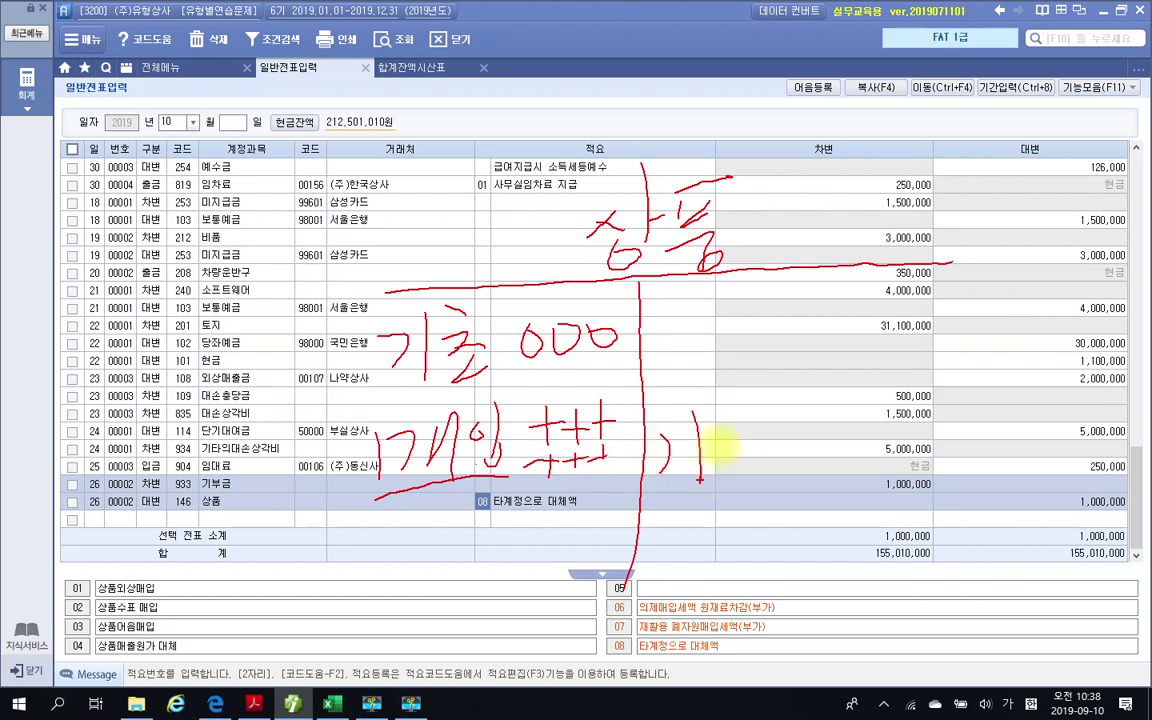
drag(702, 432, 727, 458)
drag(727, 442, 737, 441)
drag(740, 423, 755, 492)
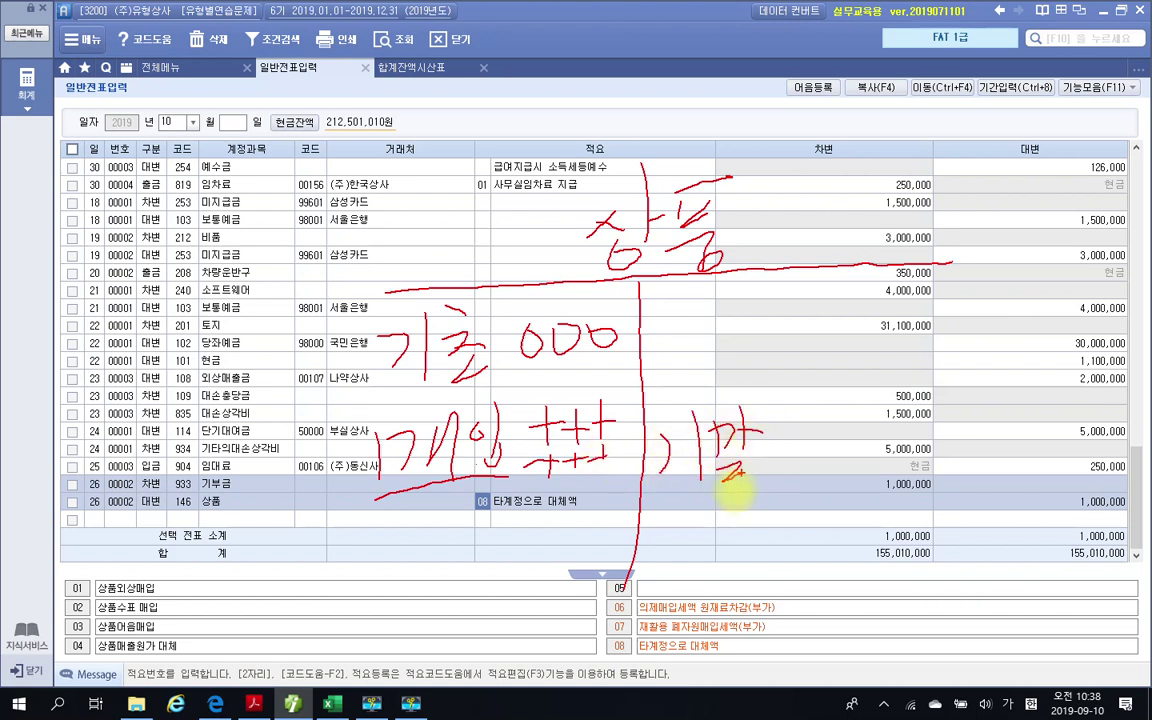
mouse_move(800, 422)
mouse_down()
mouse_move(780, 462)
mouse_move(813, 458)
mouse_up()
mouse_move(796, 472)
mouse_down()
mouse_move(802, 488)
mouse_move(815, 480)
mouse_up()
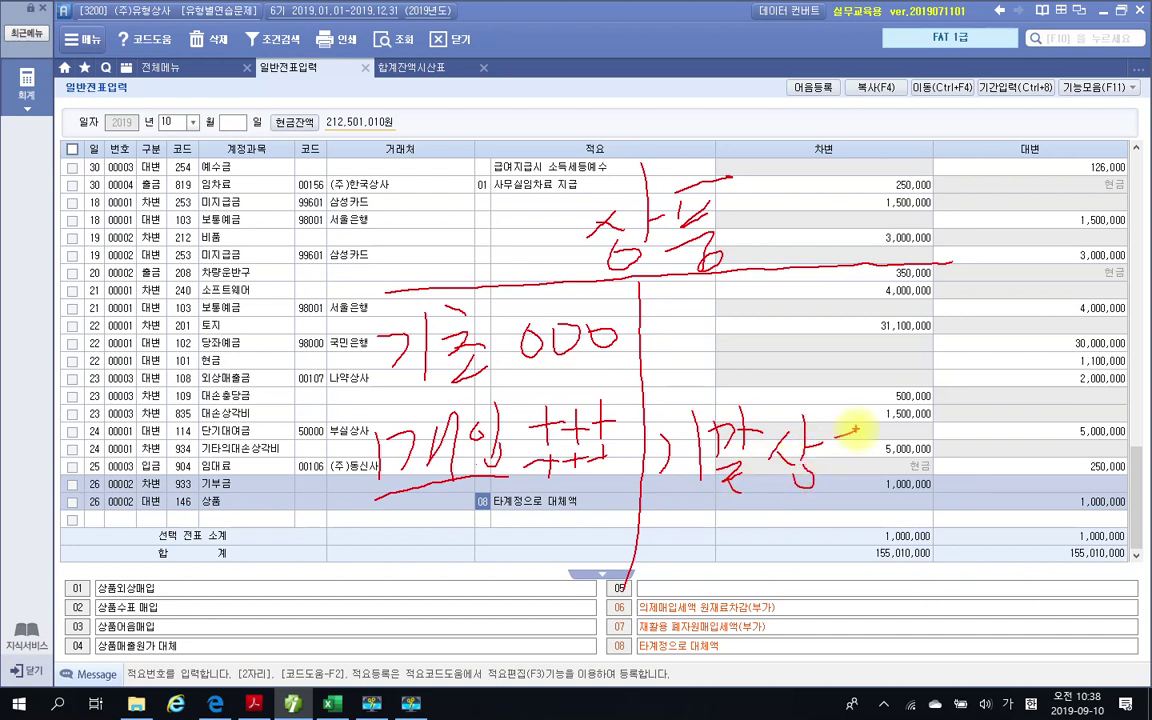
drag(832, 438, 863, 480)
mouse_move(751, 489)
mouse_down()
mouse_move(730, 527)
mouse_move(780, 535)
mouse_move(822, 505)
mouse_move(843, 533)
mouse_up()
drag(330, 548, 1140, 555)
mouse_move(634, 572)
mouse_down()
mouse_move(643, 566)
mouse_move(620, 598)
mouse_up()
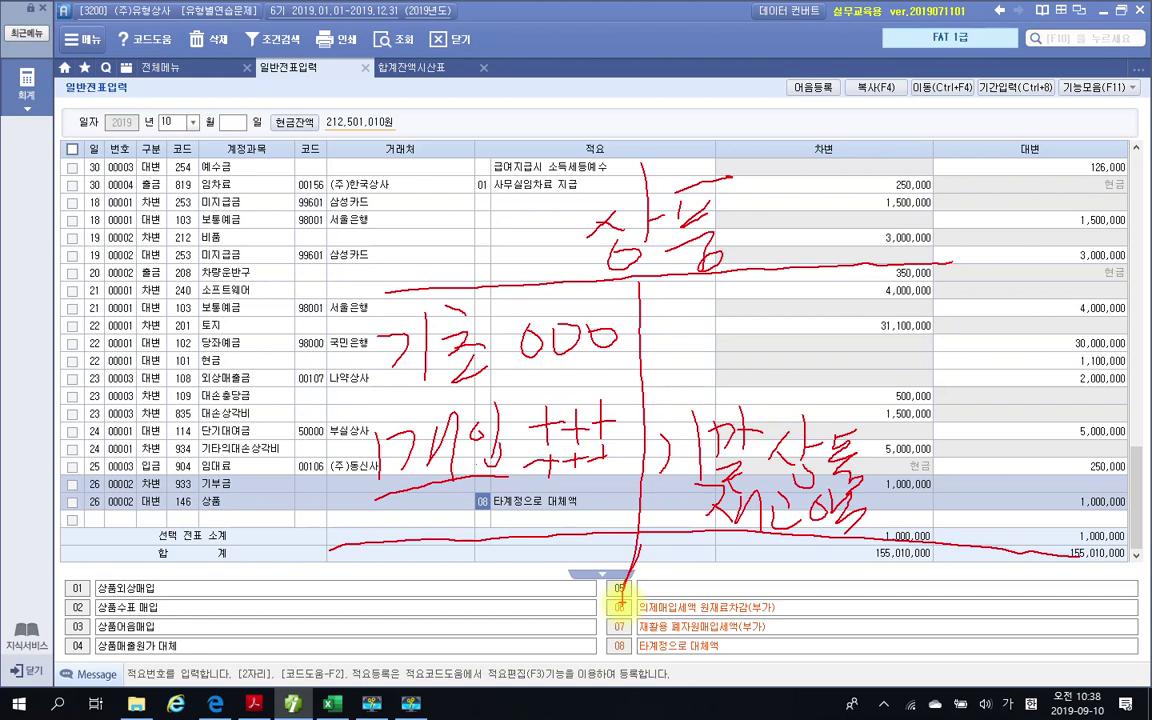
drag(945, 450, 996, 456)
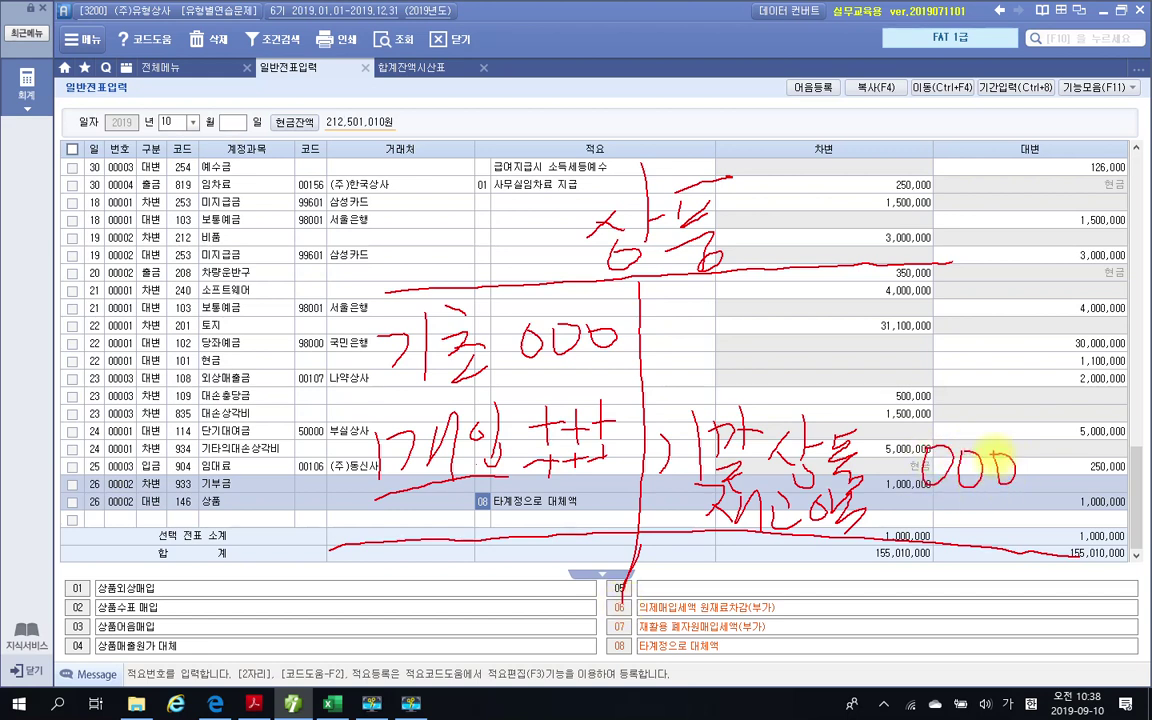
drag(337, 343, 366, 356)
drag(333, 432, 340, 458)
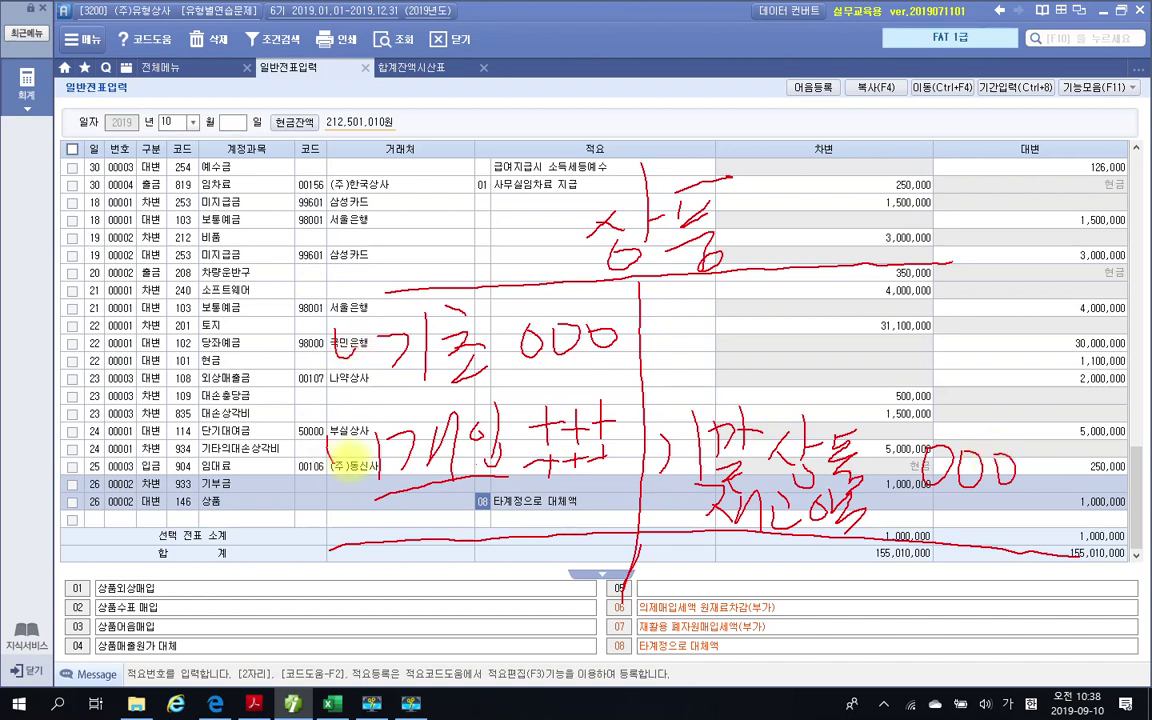
mouse_move(421, 556)
mouse_down()
mouse_move(419, 591)
mouse_move(447, 560)
mouse_move(470, 592)
mouse_move(507, 559)
mouse_up()
drag(538, 556, 558, 563)
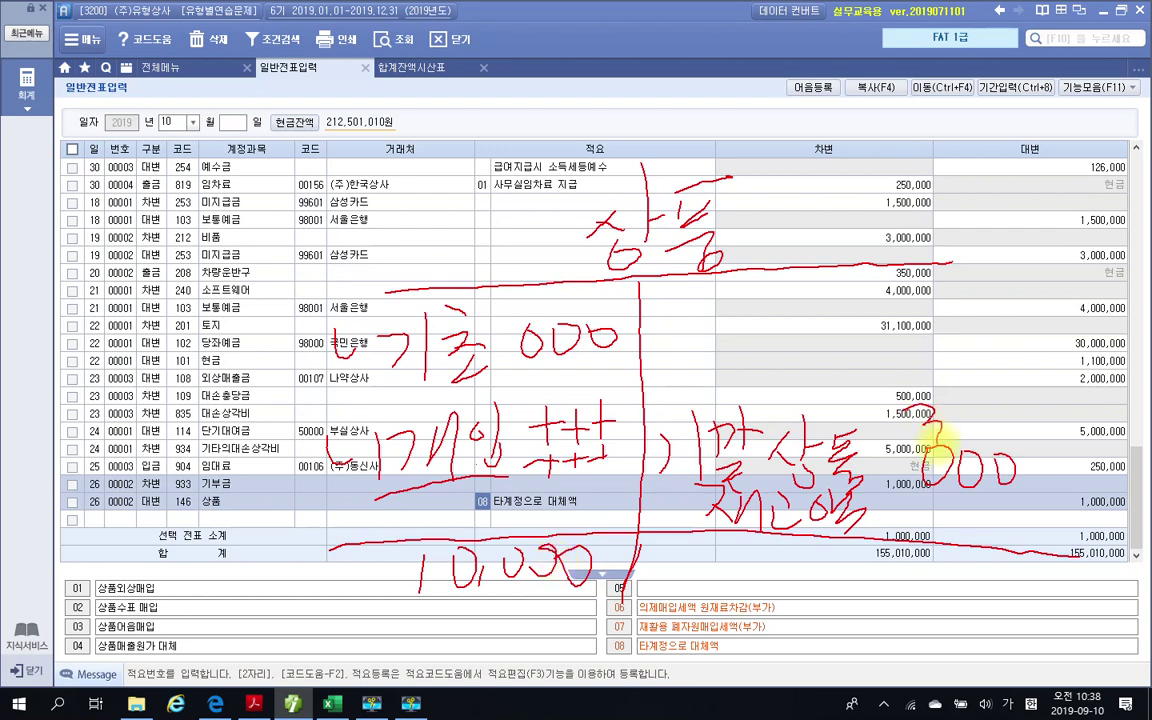
mouse_move(928, 415)
mouse_down()
mouse_move(936, 440)
mouse_move(1022, 433)
mouse_up()
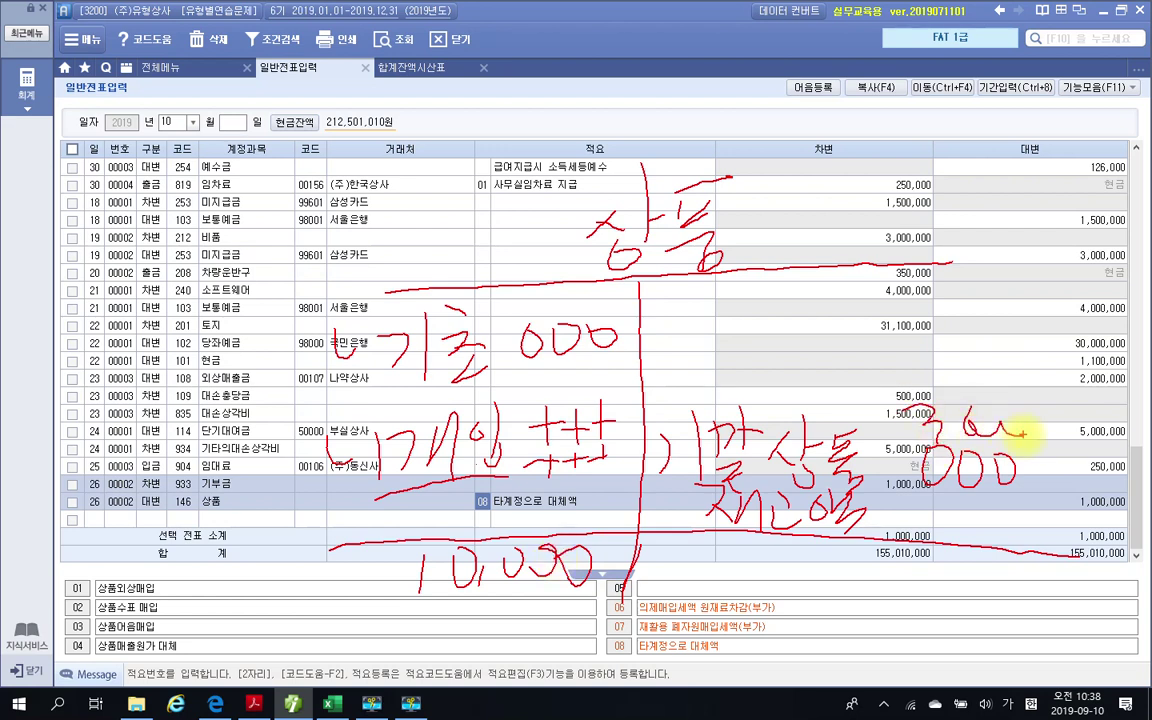
drag(670, 310, 718, 372)
mouse_move(734, 310)
mouse_down()
mouse_move(737, 380)
mouse_move(768, 370)
mouse_up()
drag(786, 300, 836, 362)
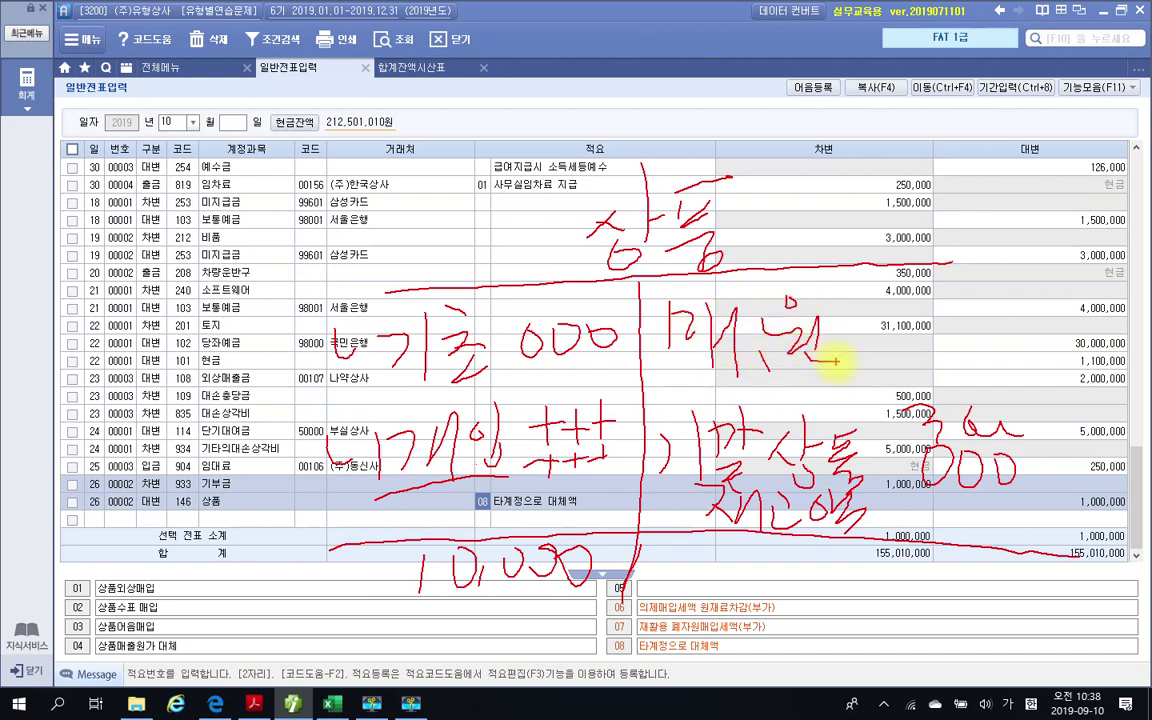
drag(545, 543, 571, 589)
drag(944, 410, 1028, 468)
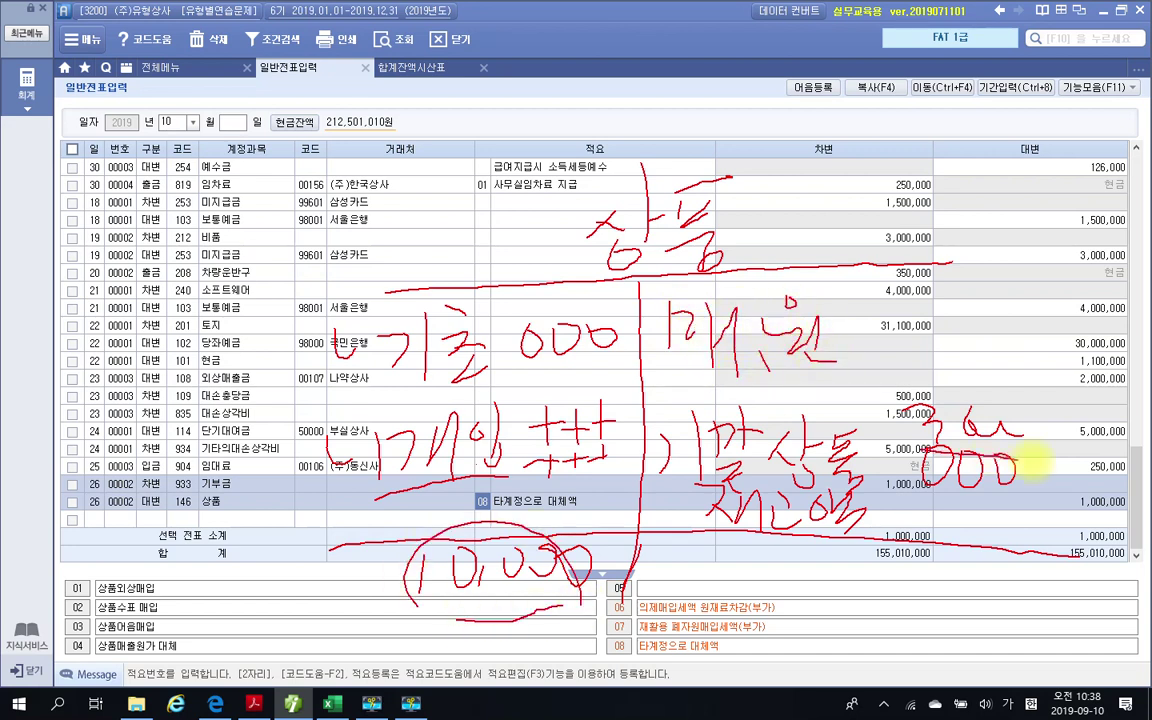
mouse_move(862, 310)
mouse_down()
mouse_move(872, 340)
mouse_move(1018, 338)
mouse_move(998, 318)
mouse_up()
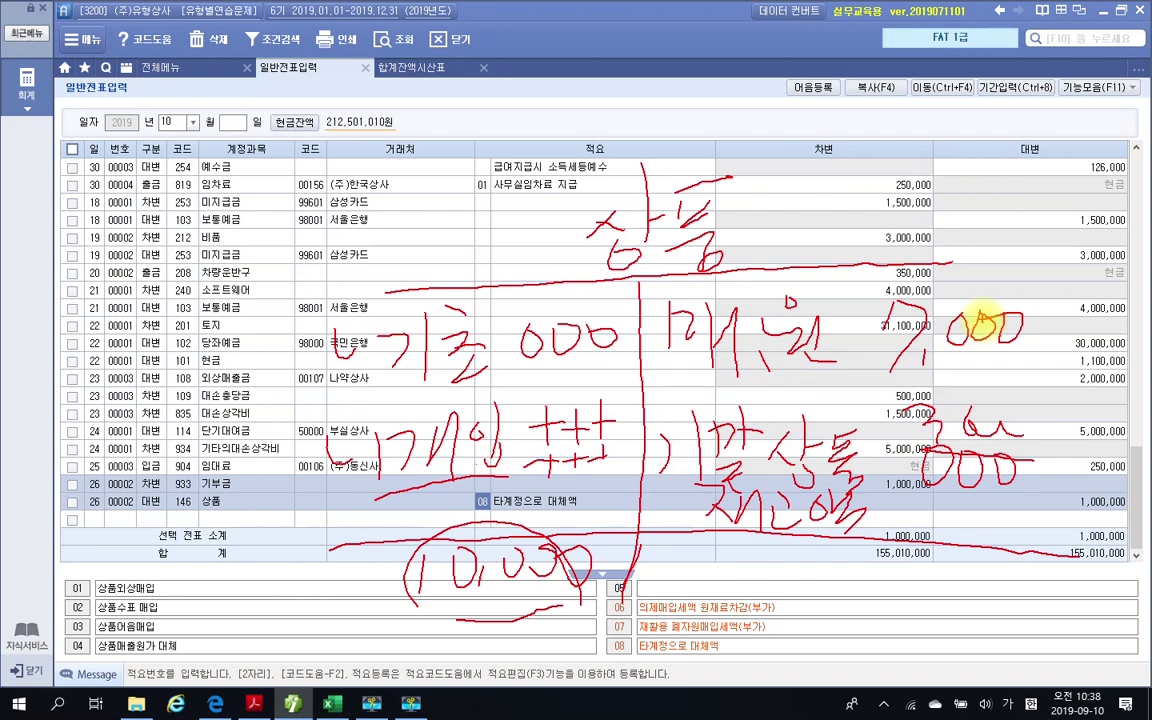
mouse_move(983, 318)
mouse_down()
mouse_move(985, 370)
mouse_move(840, 300)
mouse_move(972, 296)
mouse_move(707, 402)
mouse_up()
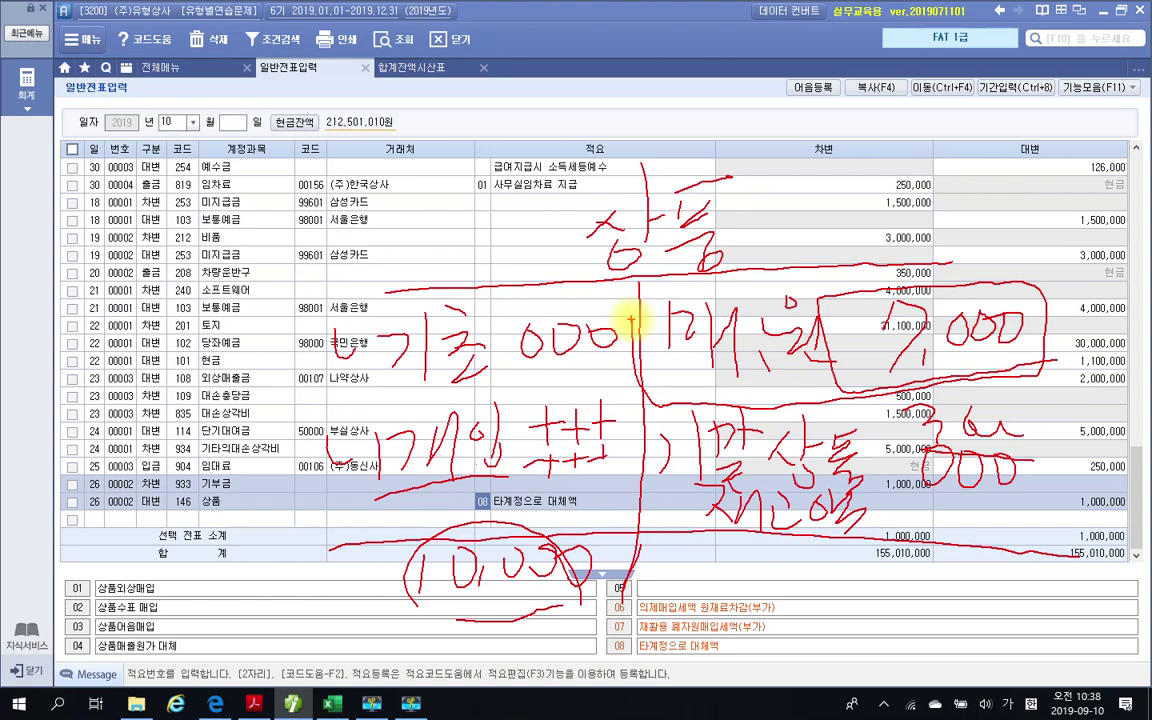
mouse_move(630, 321)
mouse_down()
mouse_move(656, 283)
mouse_move(1131, 314)
mouse_move(985, 407)
mouse_up()
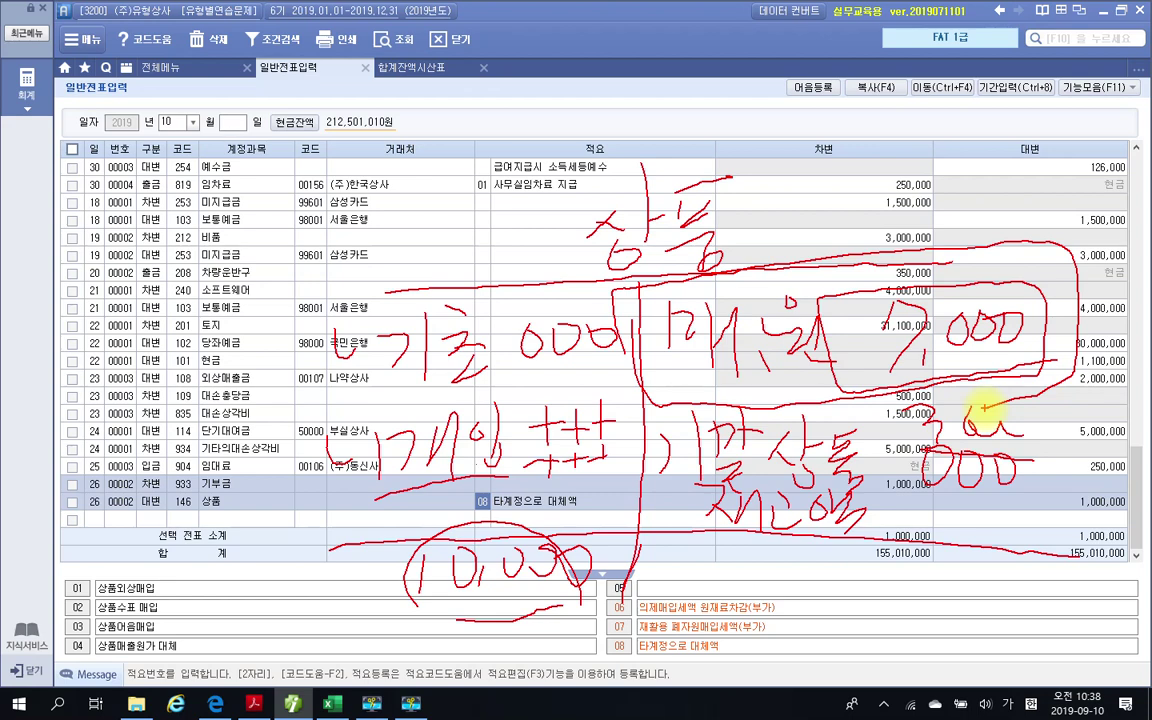
key(Escape)
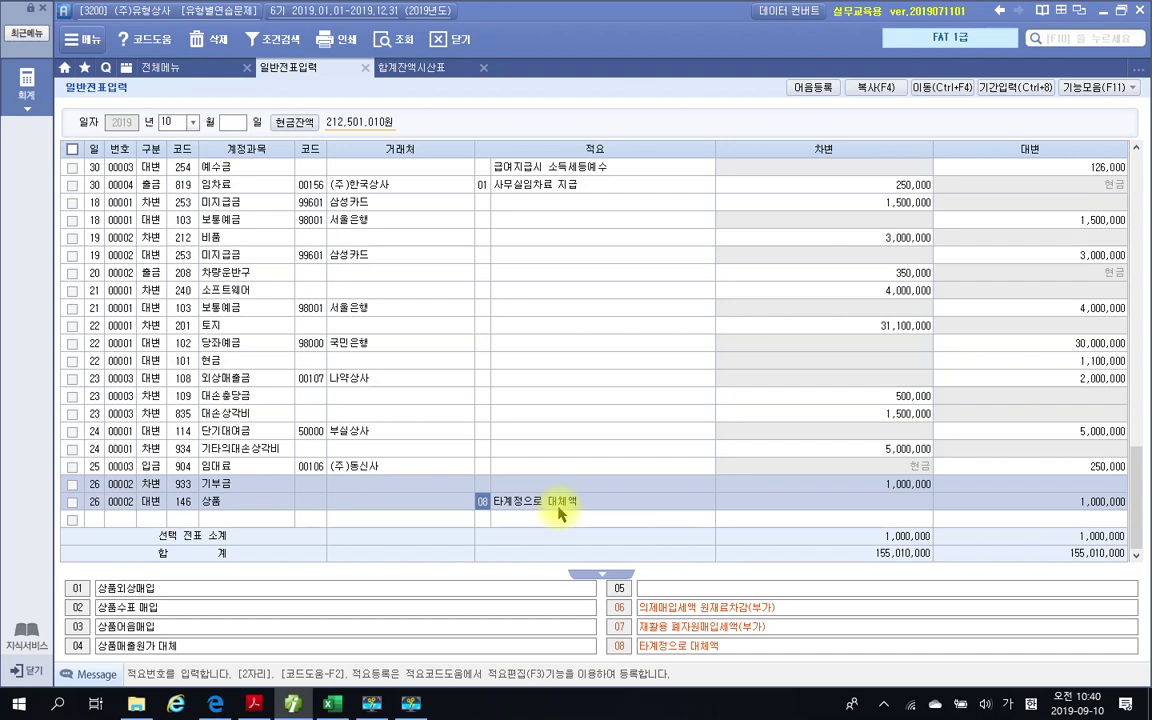
Keep description 08 on the day 26 상품 line and move to the blank entry line below it
key(Return)
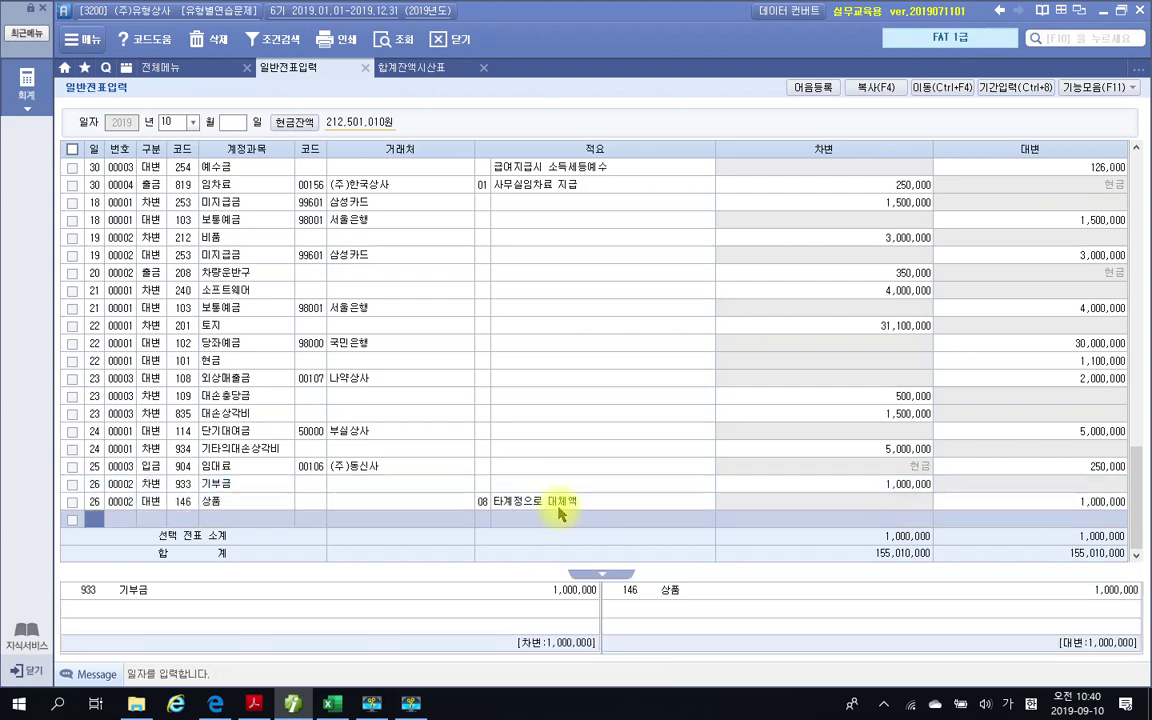
key(Return)
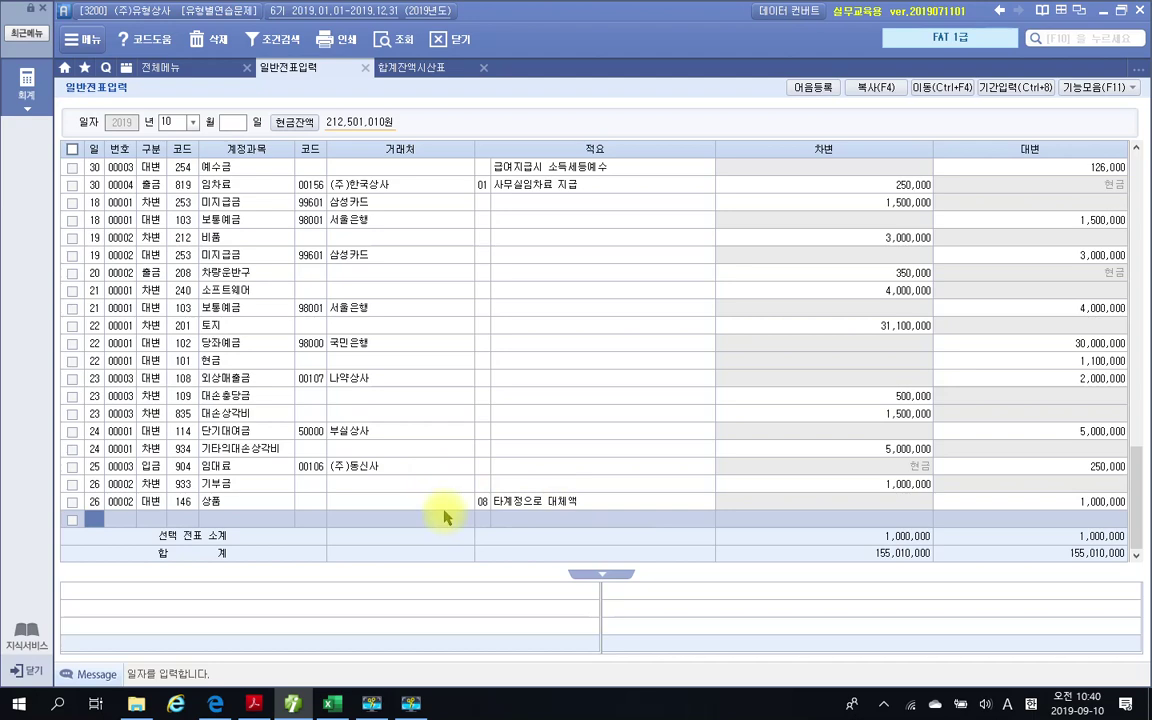
Switch to the problem PDF in Acrobat Reader and temporarily circle problem 26's 원가 1,000,000원 and cross out its 시가 1,300,000원
click(253, 704)
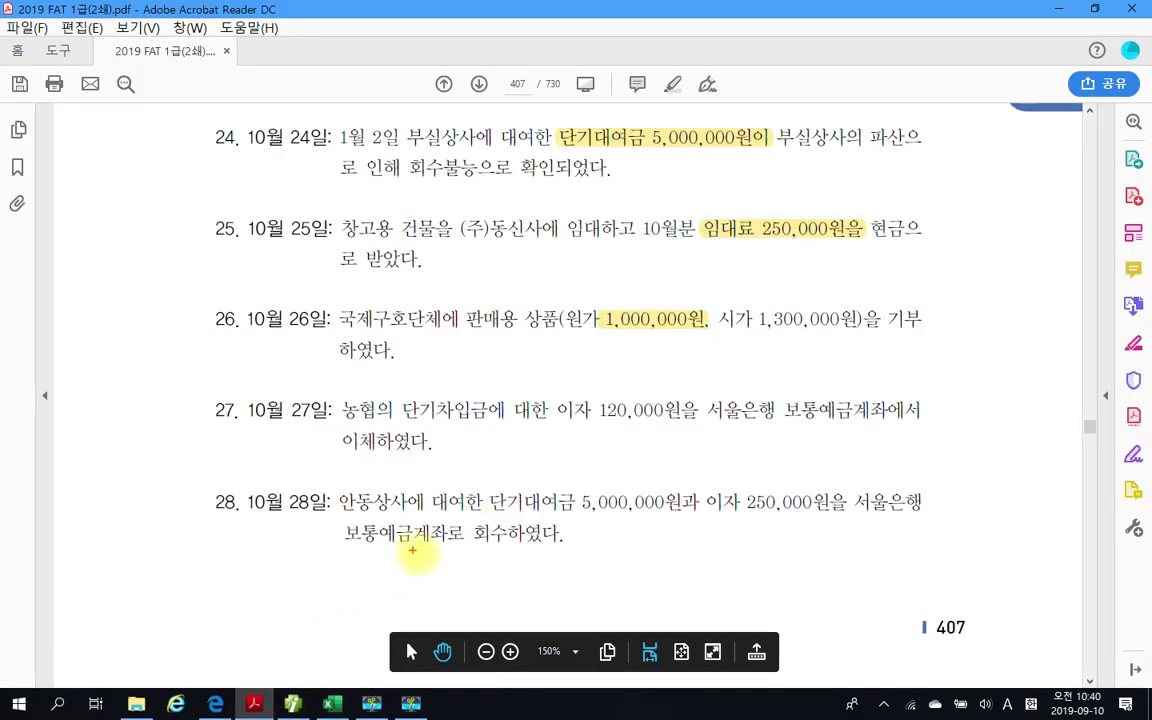
drag(573, 341, 884, 340)
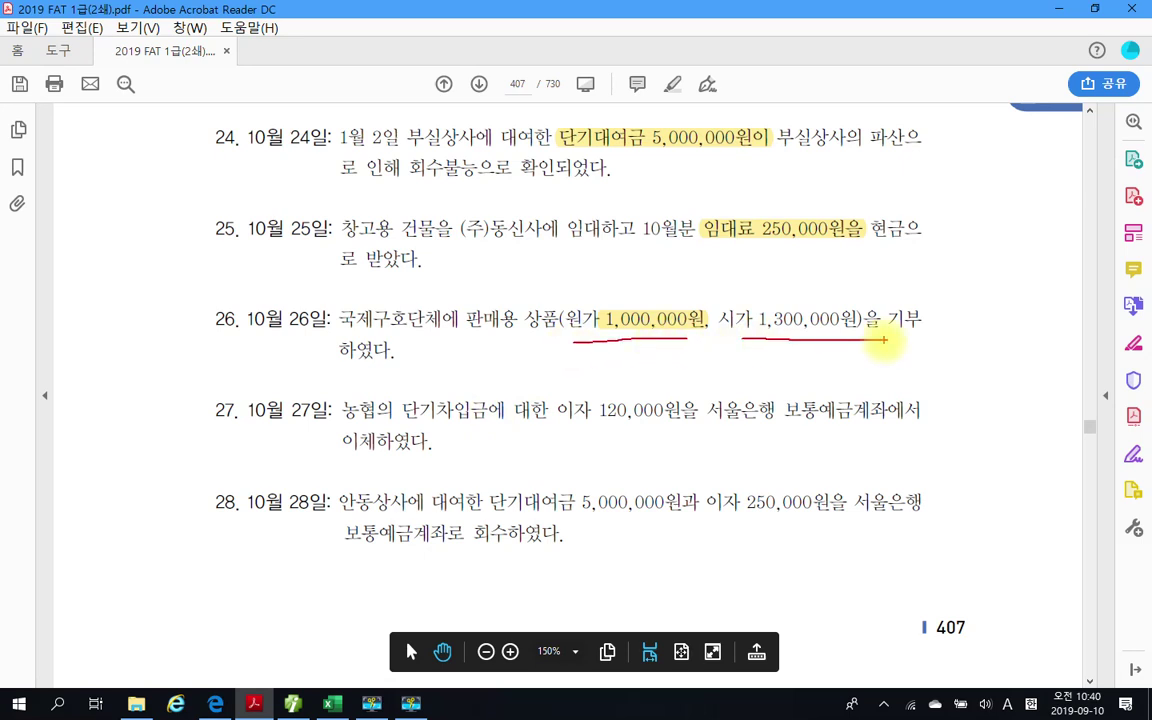
drag(792, 292, 815, 348)
drag(826, 308, 790, 340)
drag(600, 285, 637, 372)
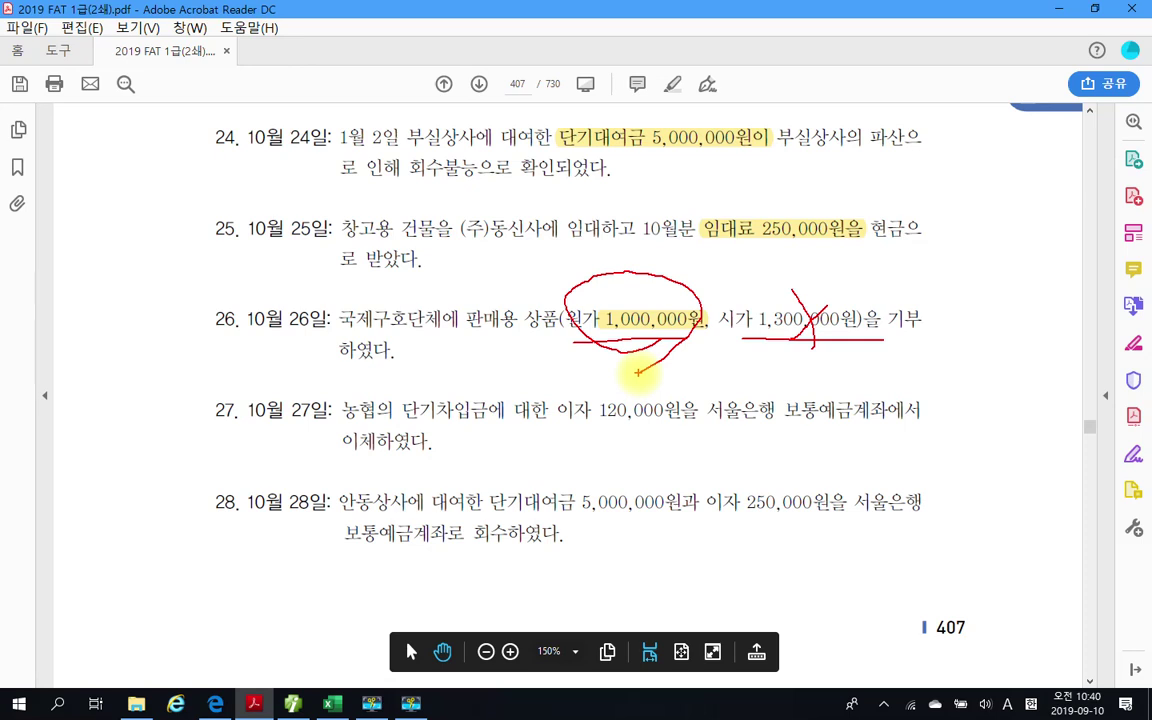
key(Escape)
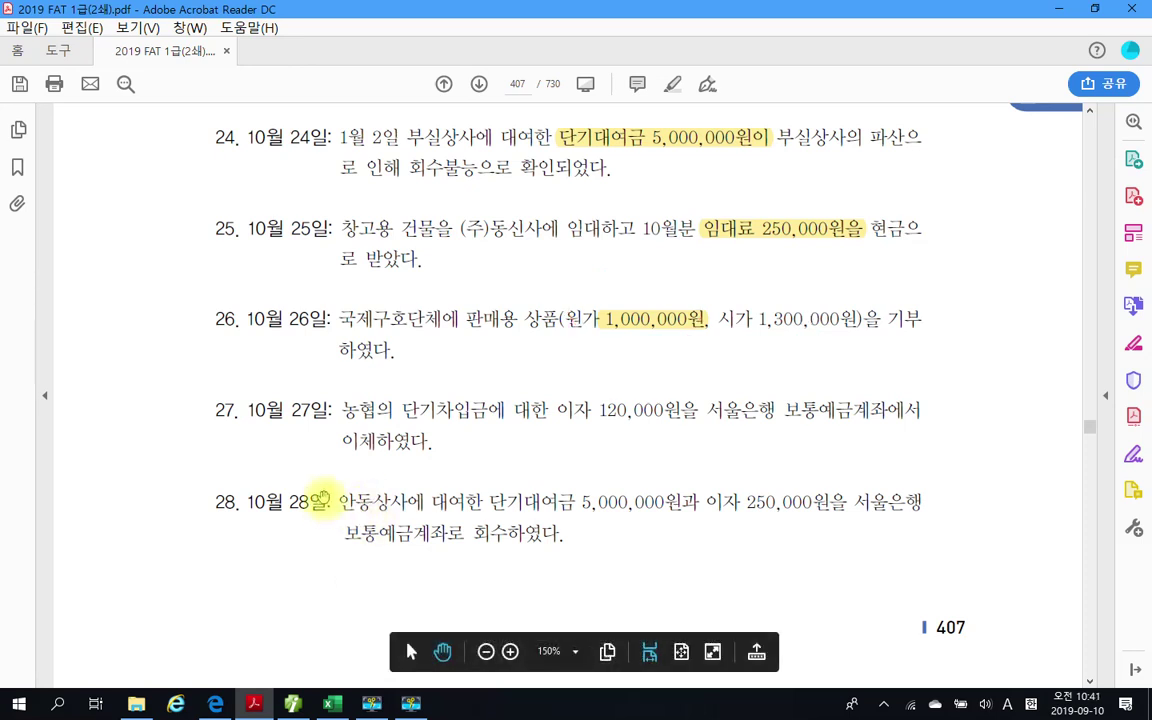
Highlight the text 이자 120,000원을 in problem 27 of the PDF
scroll(320, 498, down, 1)
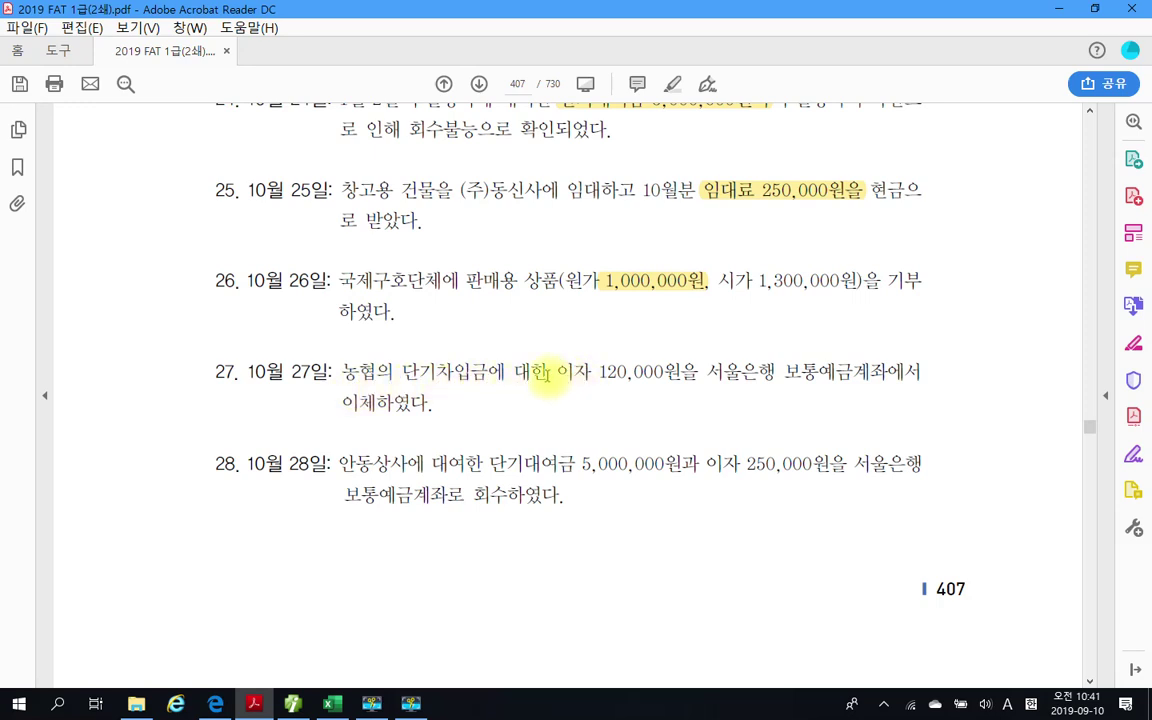
drag(548, 372, 696, 374)
right_click(629, 381)
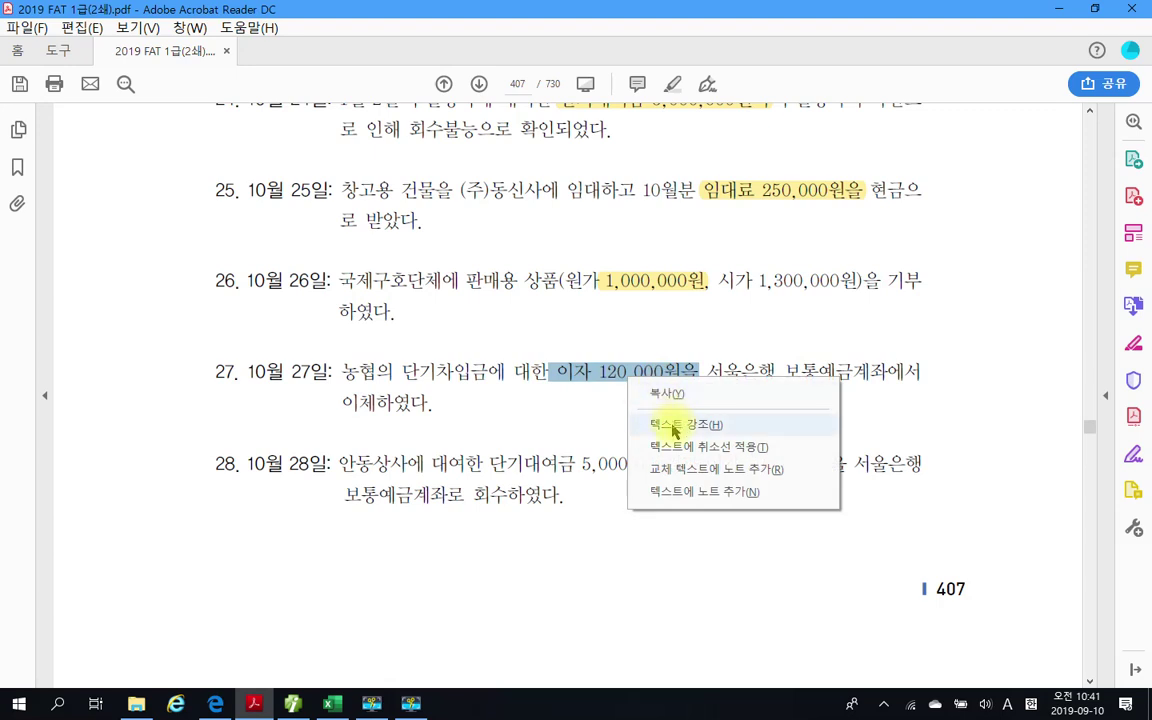
click(674, 428)
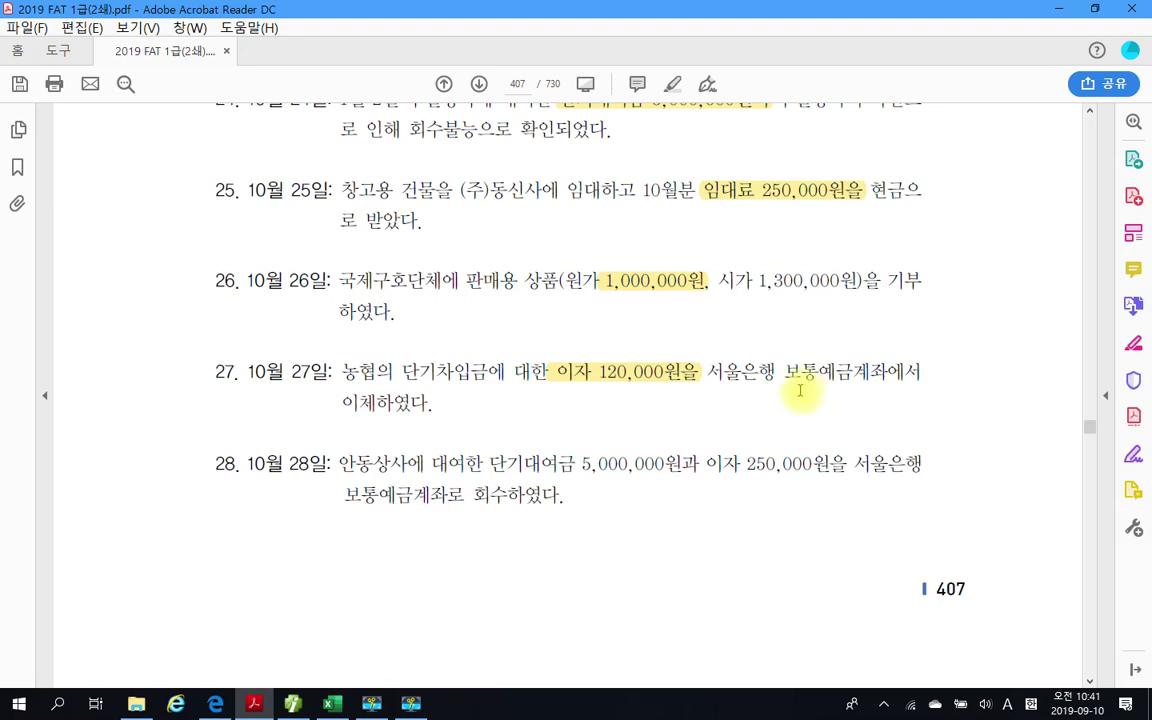
Return to the 일반전표입력 voucher screen and start a 차변 line dated day 27 below the 상품 line
click(295, 705)
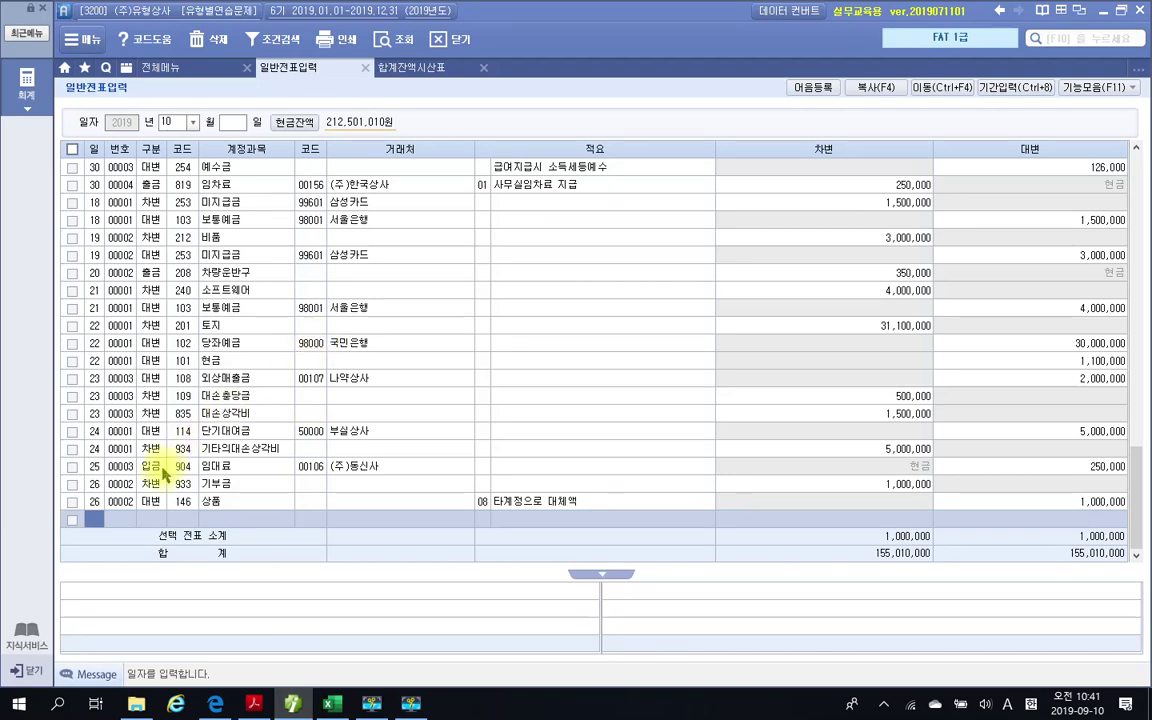
text(27)
key(Return)
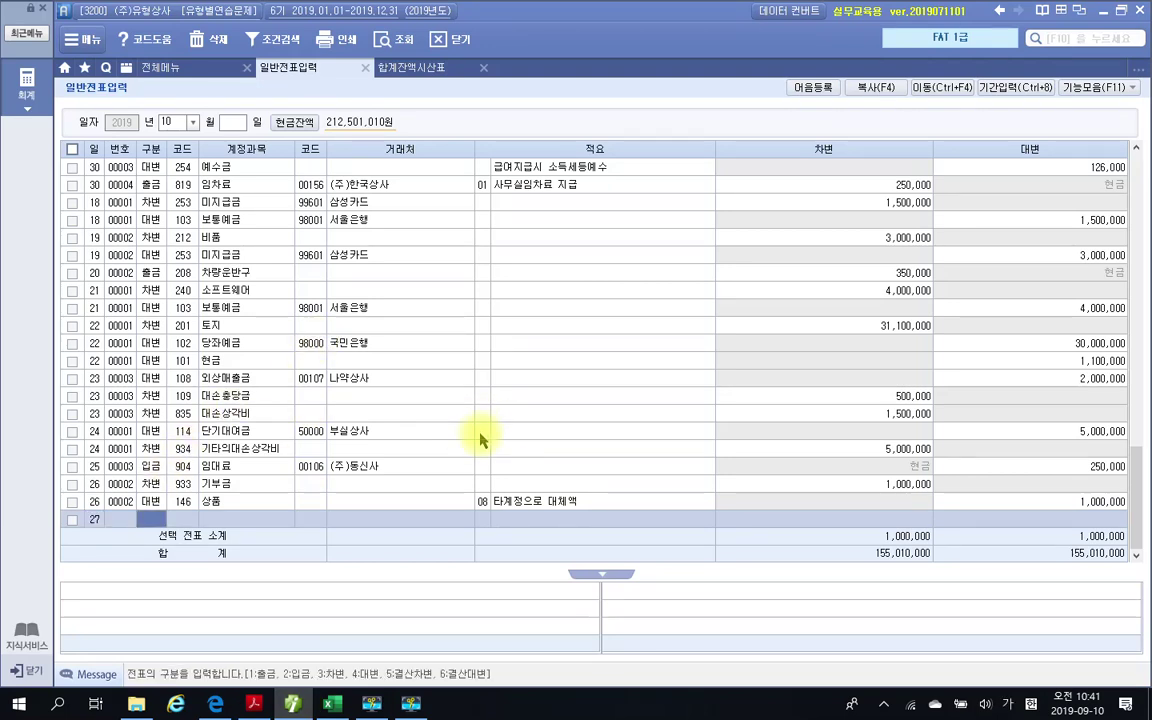
text(3146)
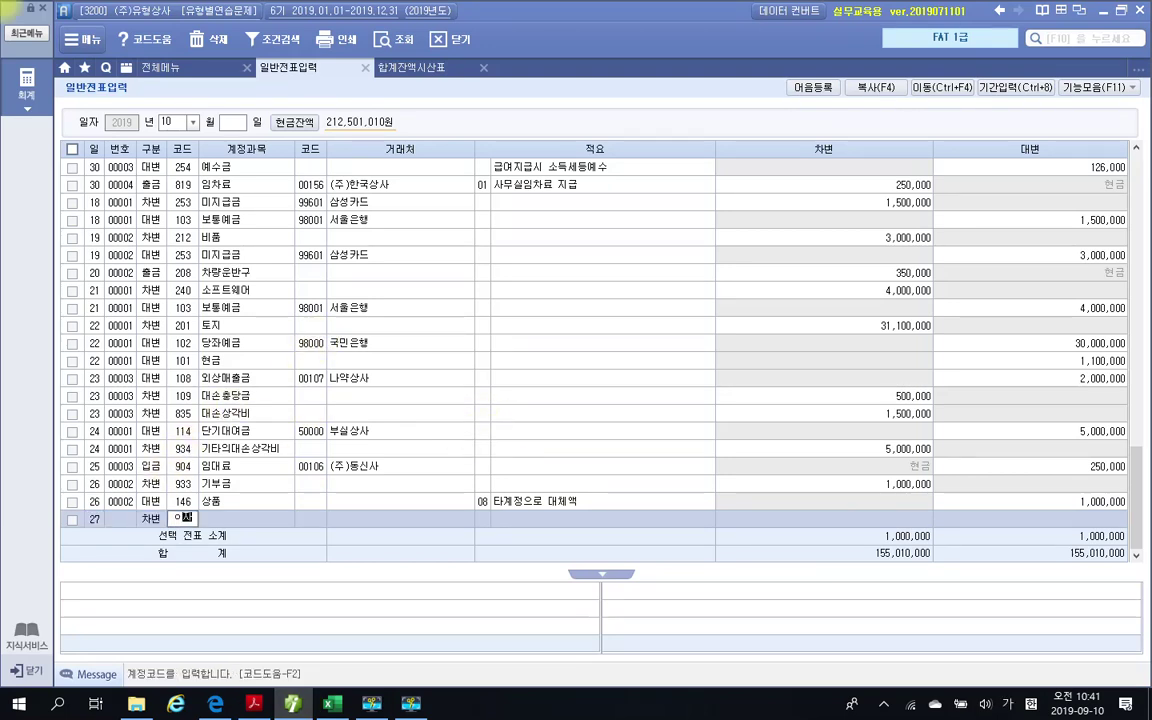
key(Return)
key(Left)
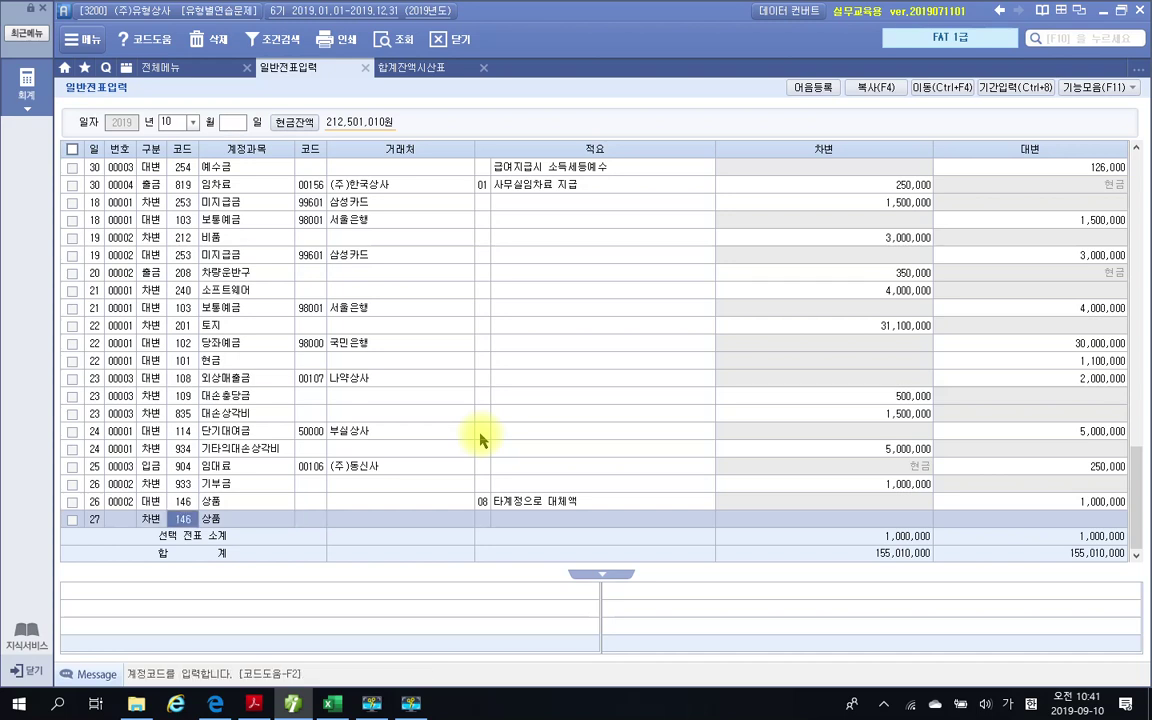
Search the accounts for 이자 and assign 931 이자비용 to the day 27 debit line
text(이자)
key(Return)
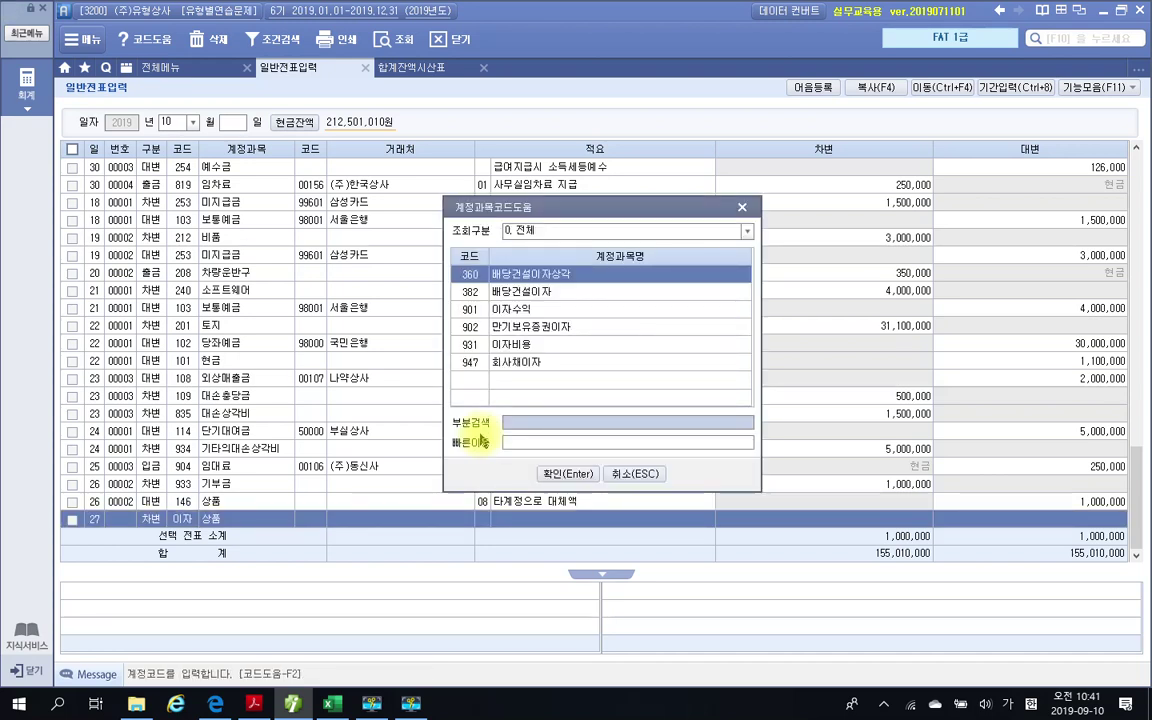
key(Down)
key(Down)
key(Down)
key(Down)
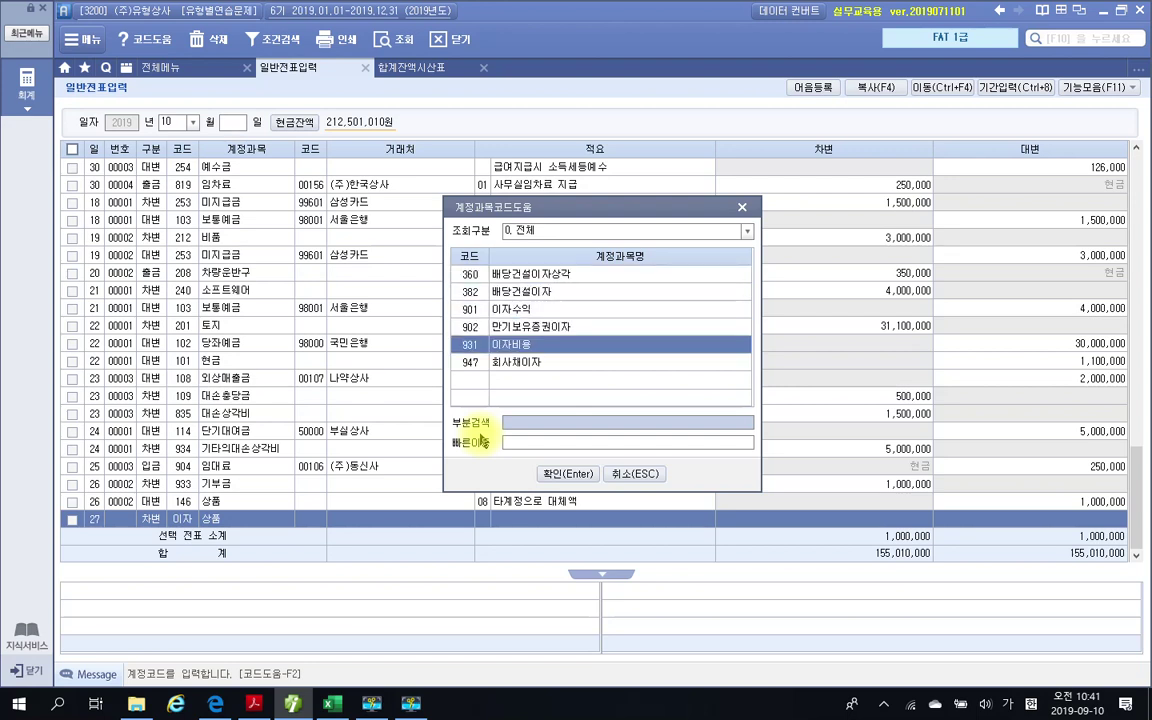
key(Return)
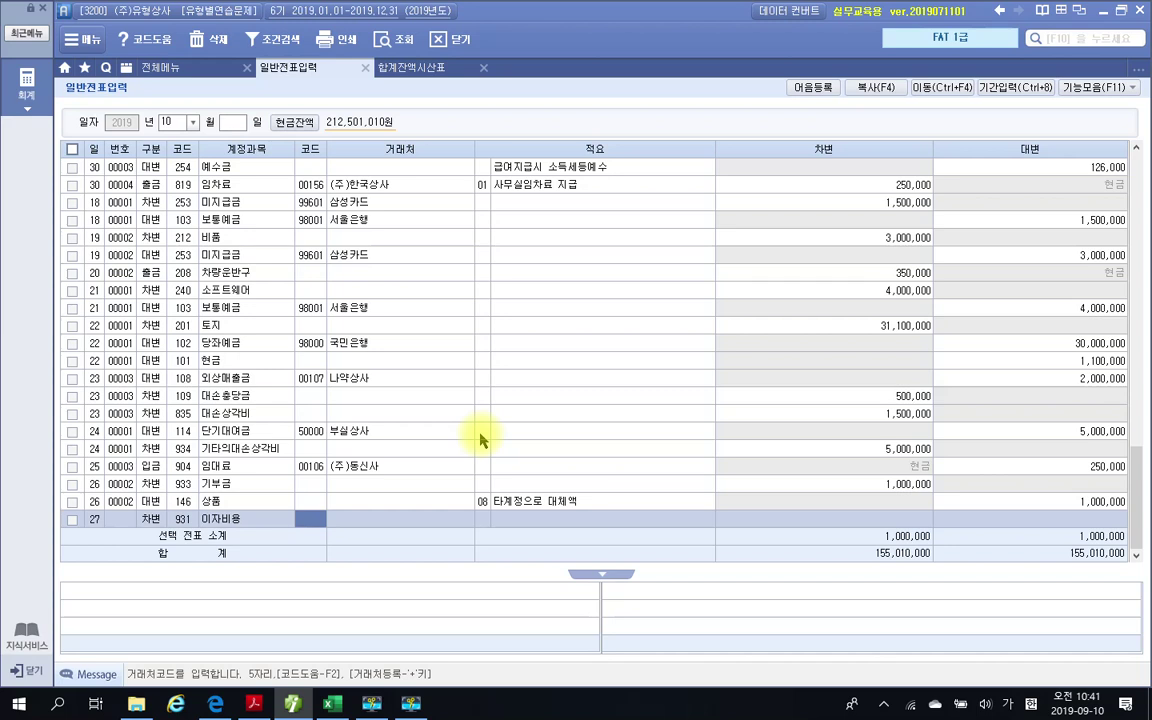
Leave the partner and description of the 이자비용 line blank and enter 120,000 as its debit amount
key(Return)
key(Return)
key(Return)
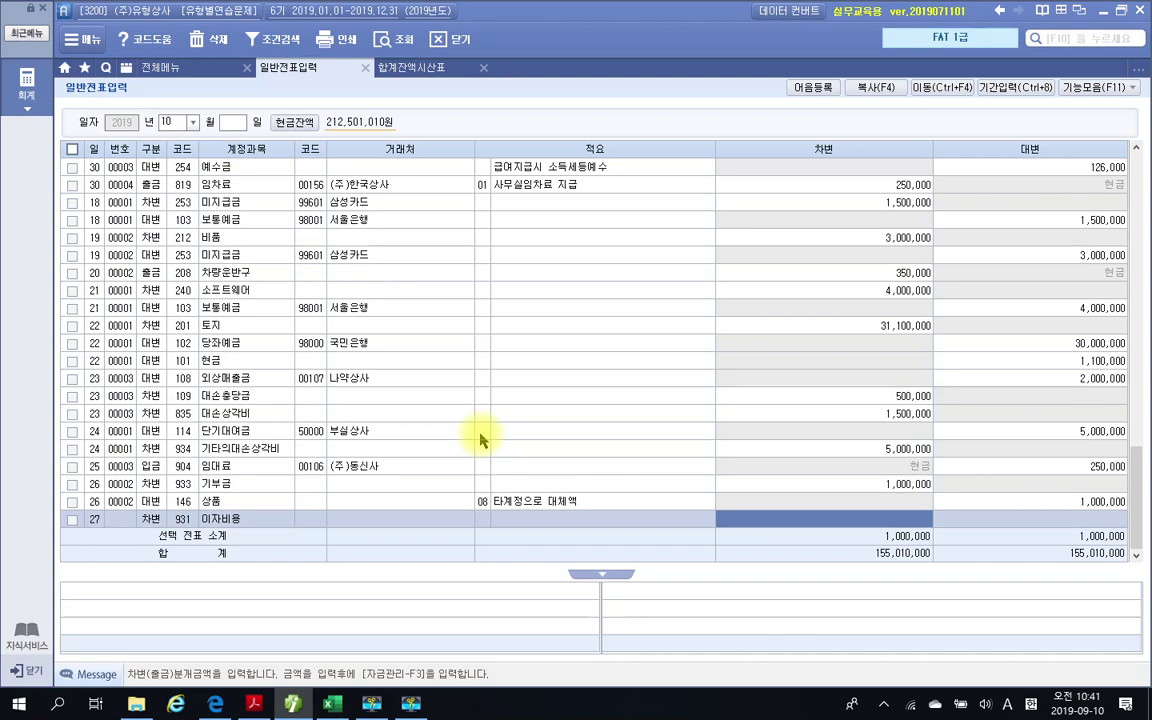
text(1200000)
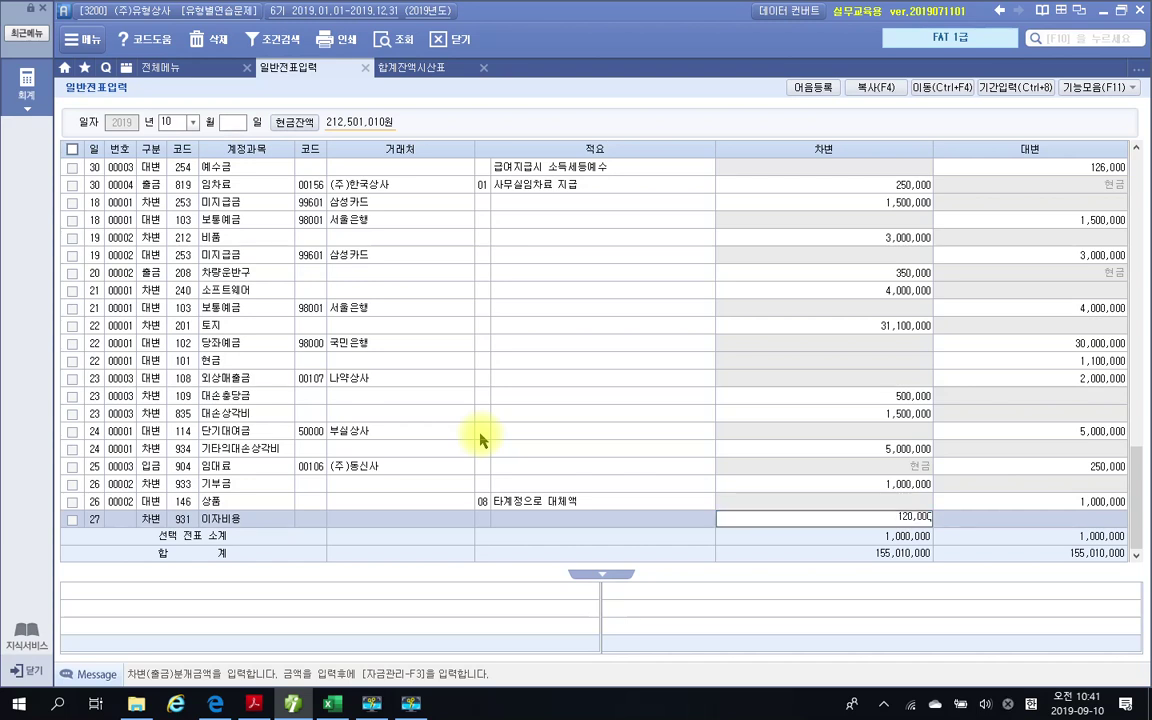
key(Return)
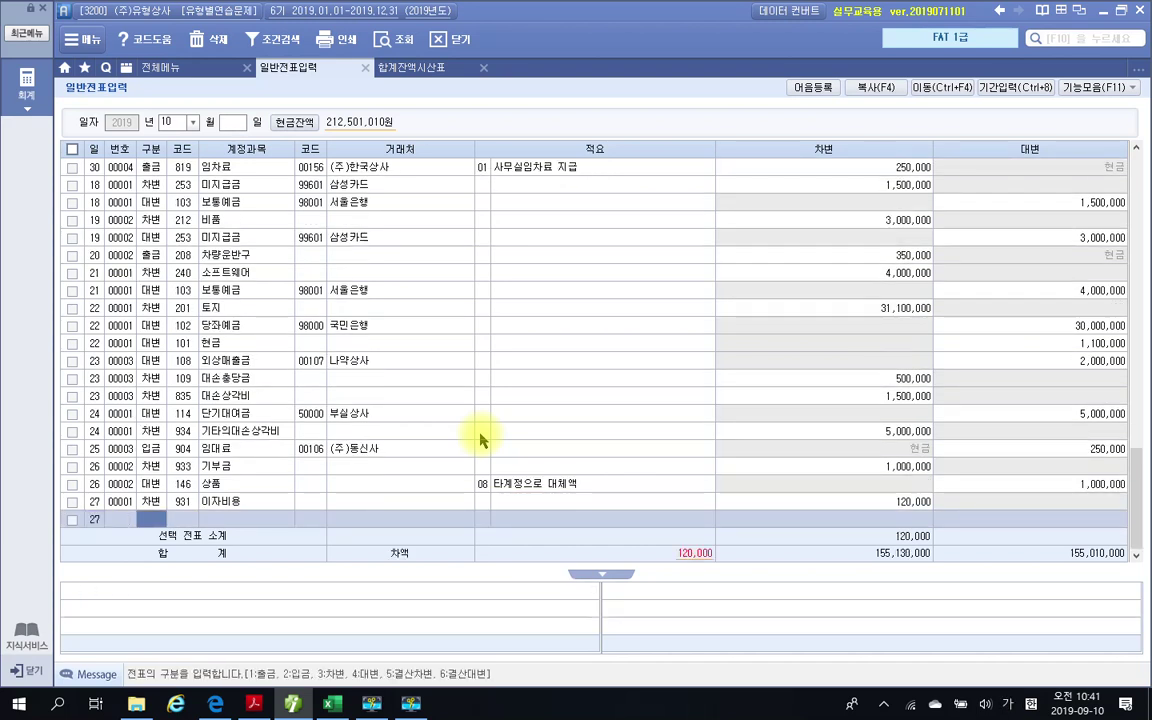
Add a day 27 대변 line for account 103 보통예금 with partner 98001 서울은행
text(4)
key(Return)
text(103)
key(Return)
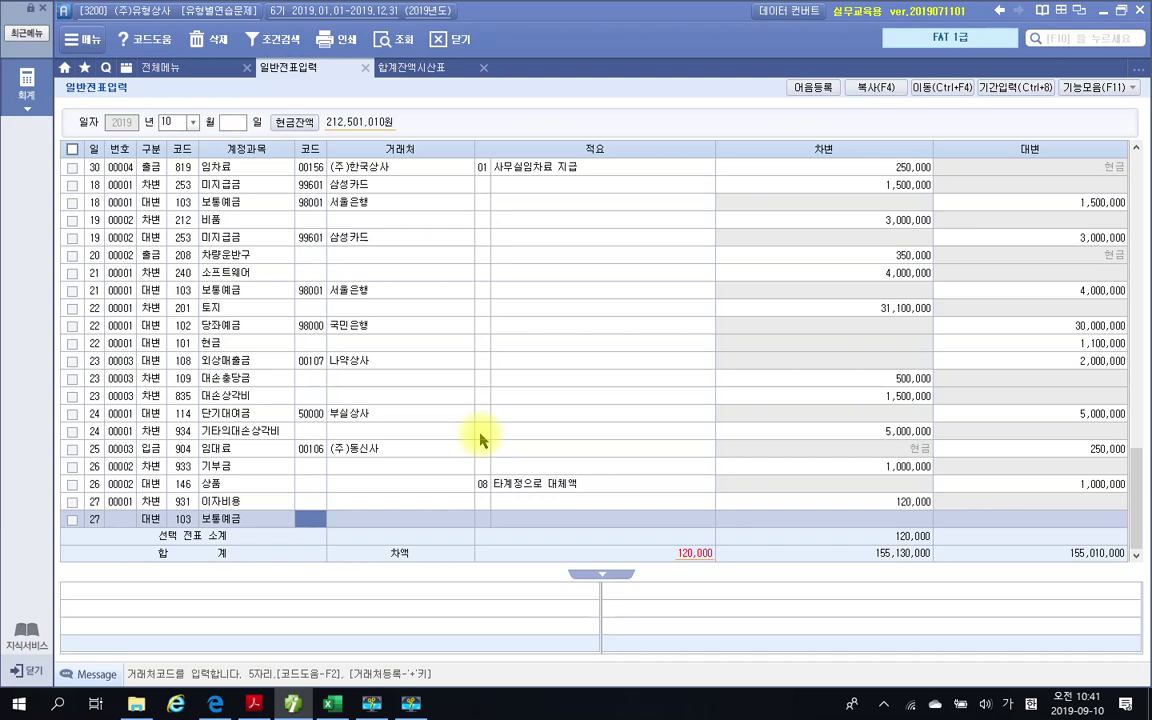
text(서울)
key(Return)
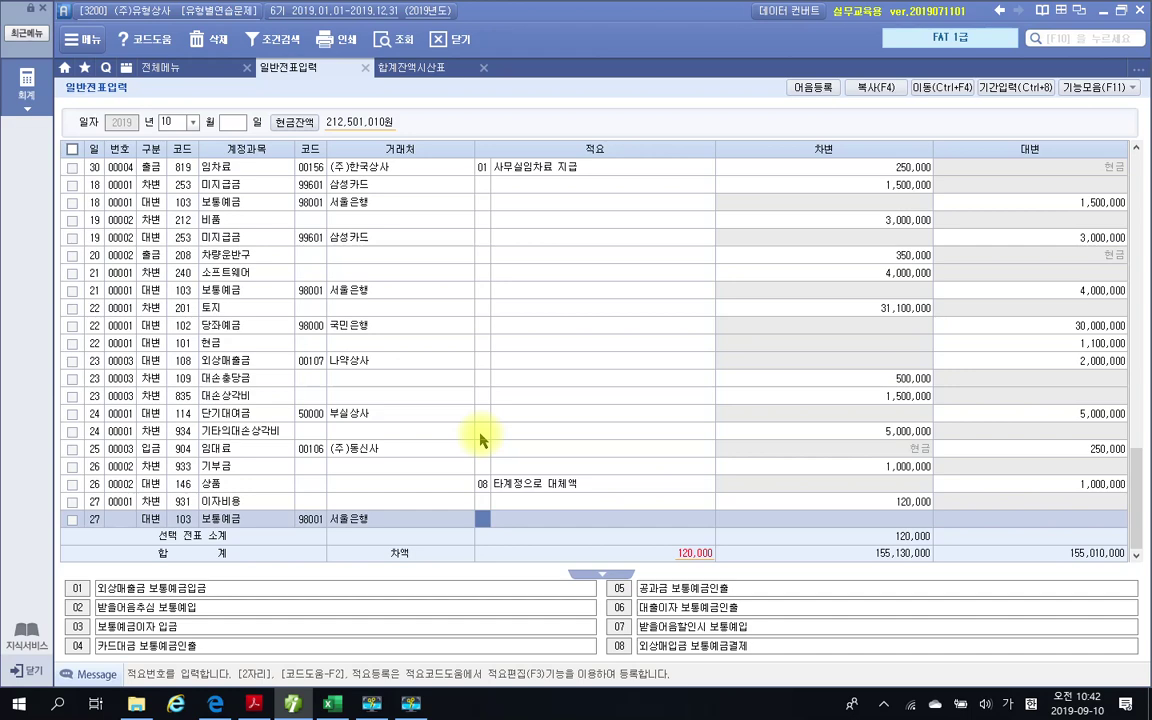
Leave the day 27 보통예금 line's description blank and enter 120,000 as its credit amount
key(Return)
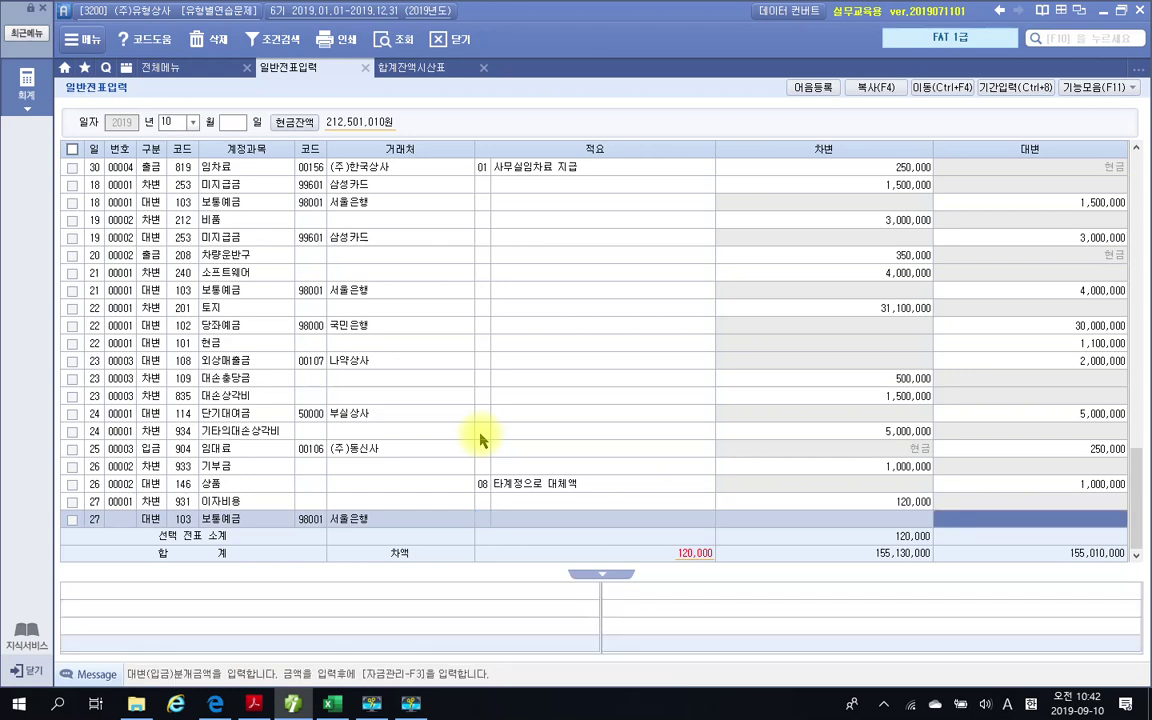
text(120,000)
key(Return)
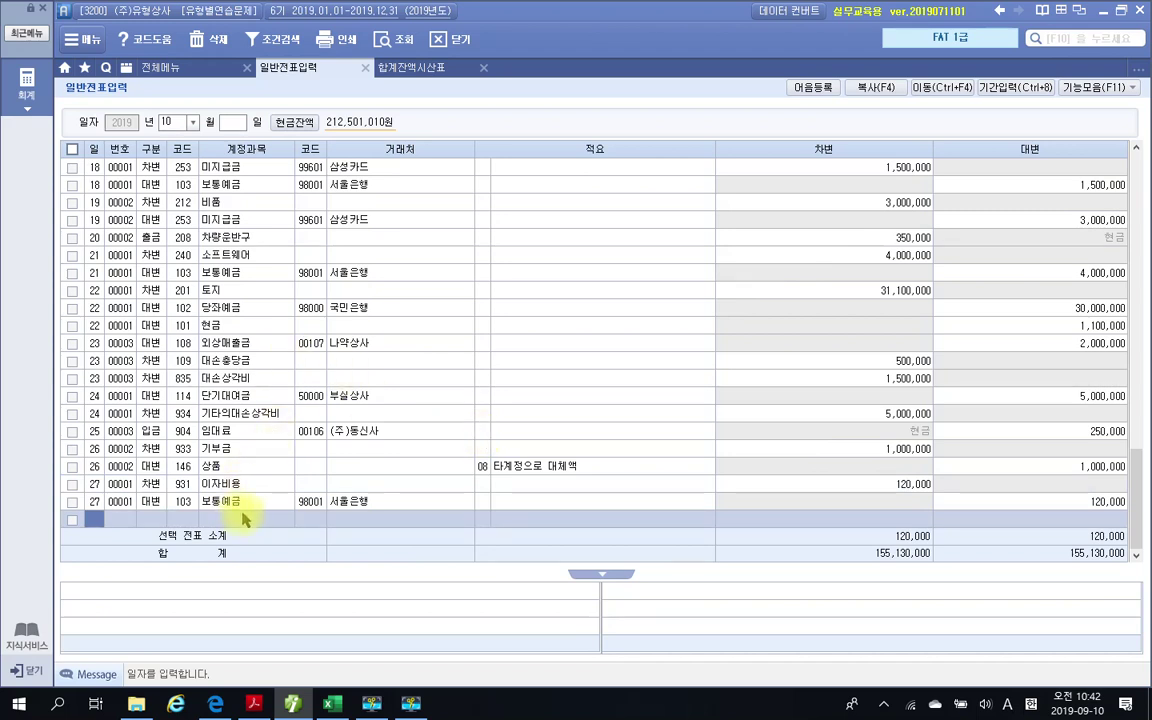
Set the partner of the day 27 이자비용 line to 98010 농협 and move to the blank entry line below the voucher
click(283, 506)
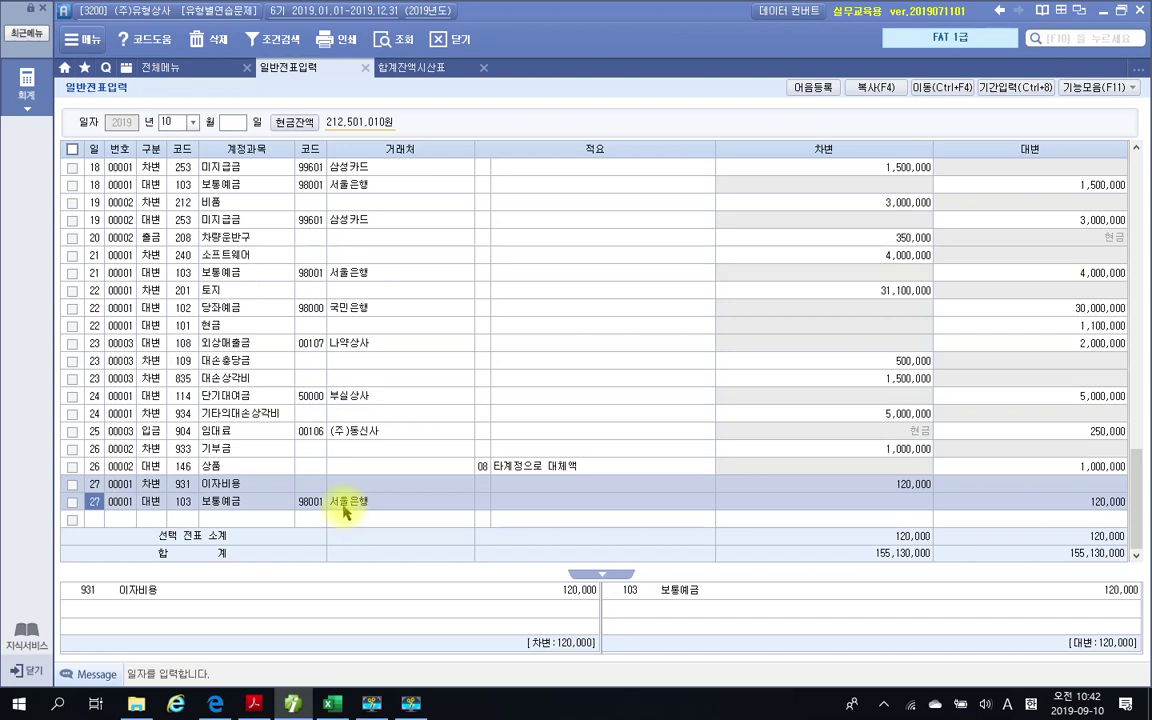
click(316, 486)
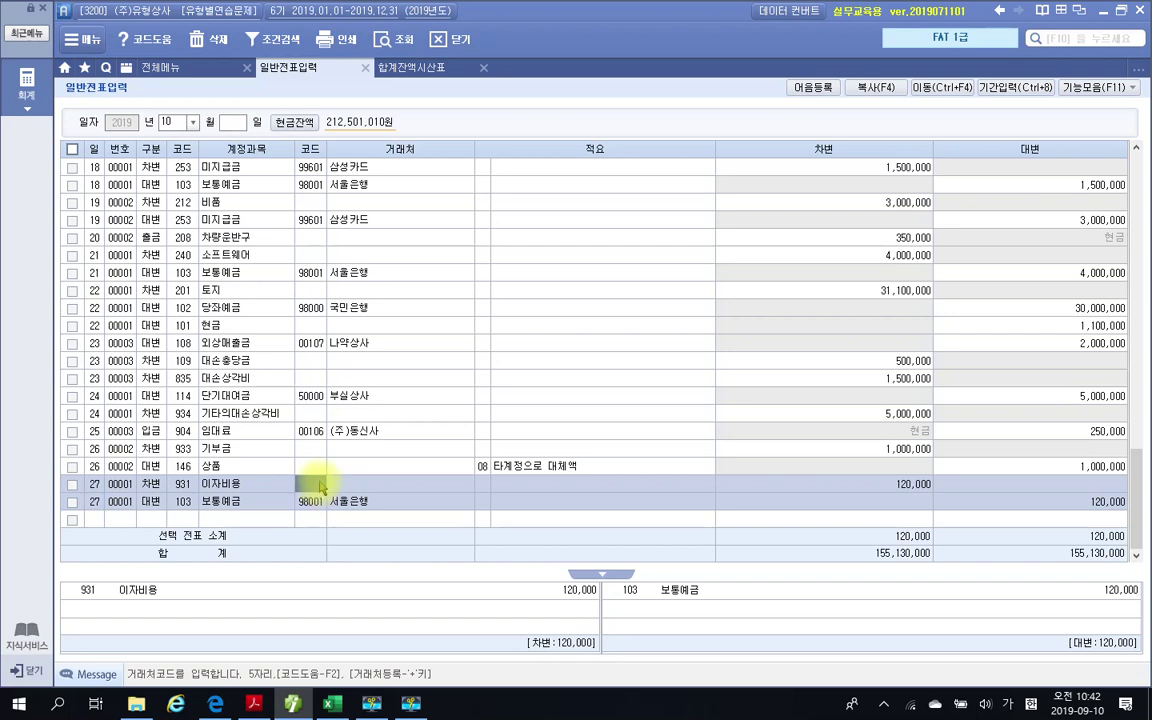
text(농협)
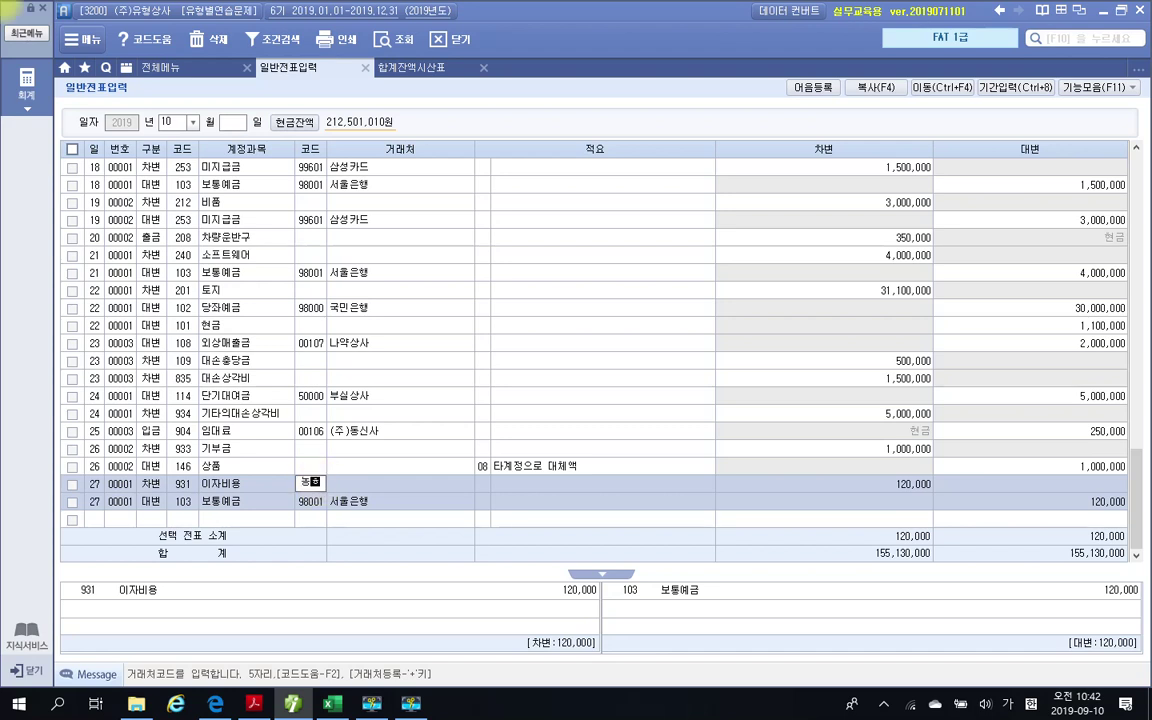
key(Return)
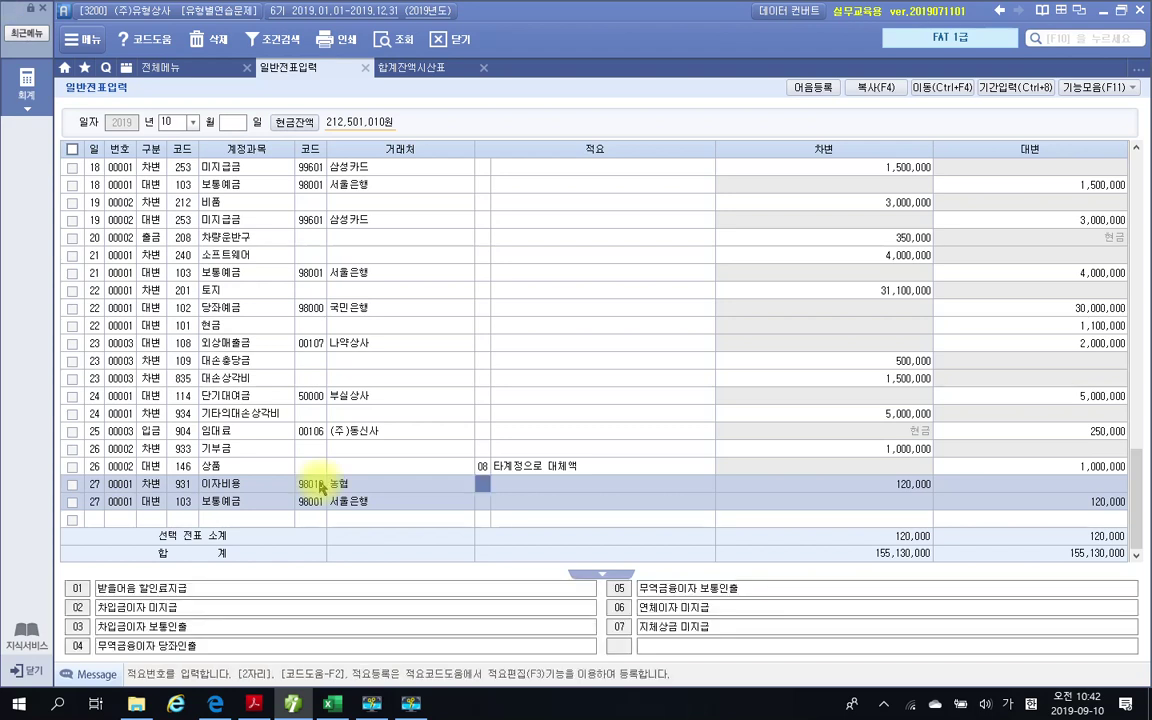
click(318, 485)
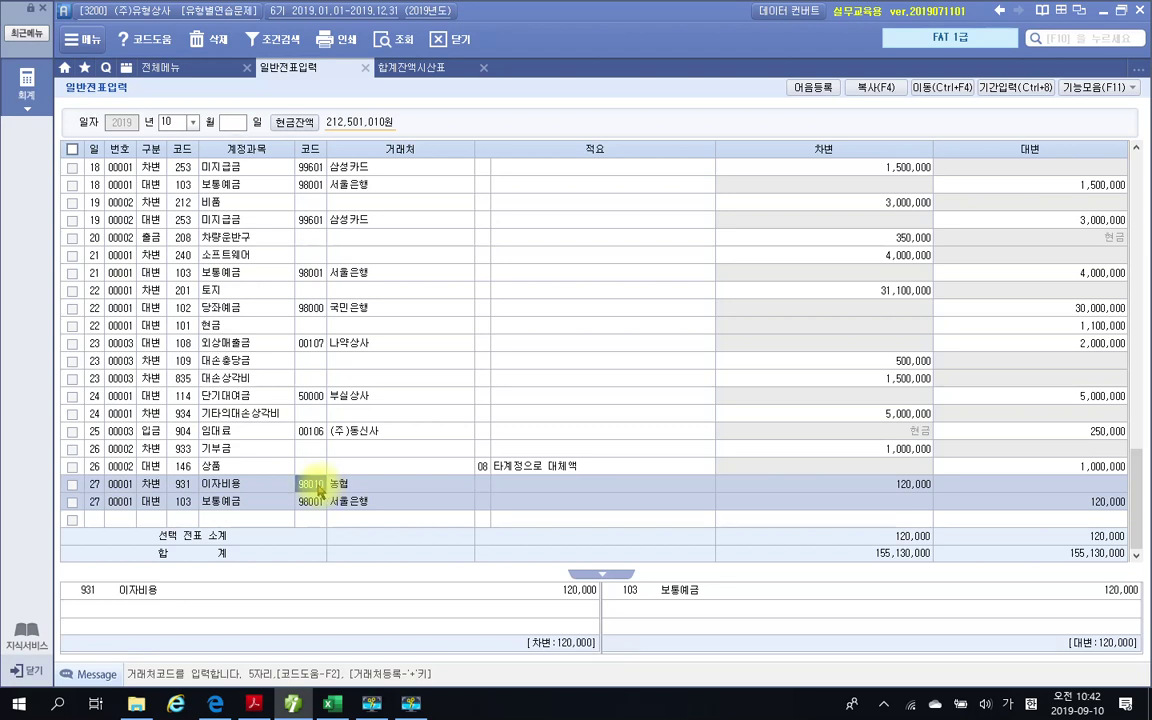
click(390, 486)
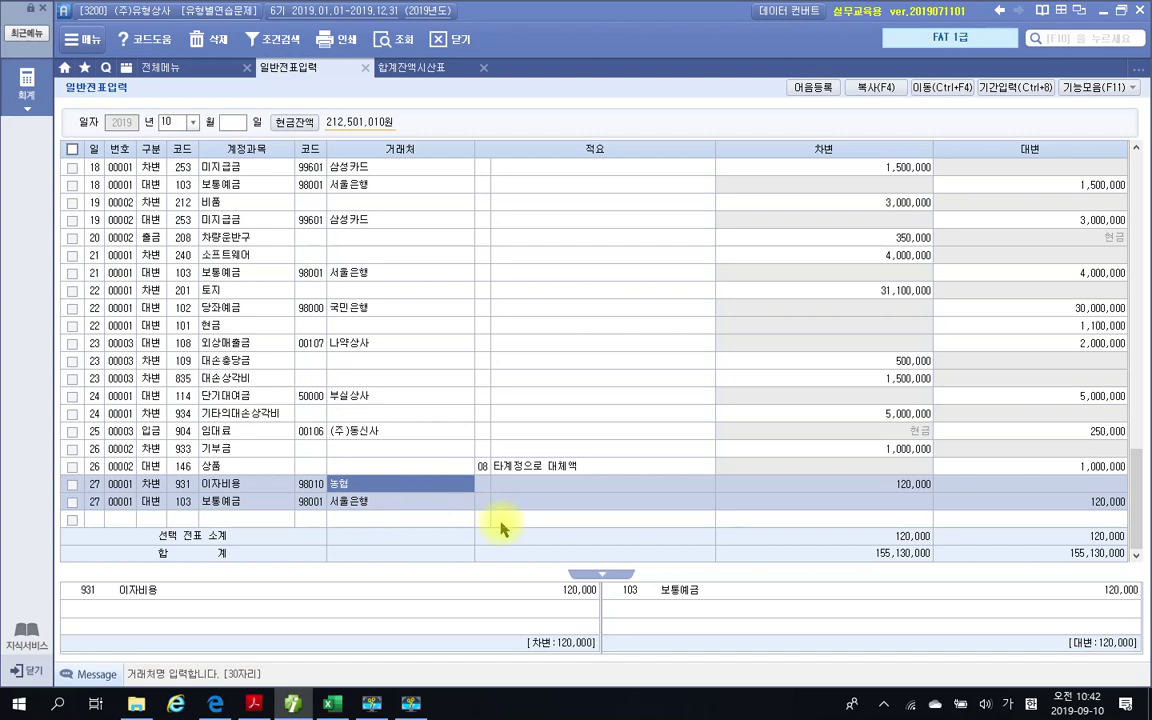
click(306, 486)
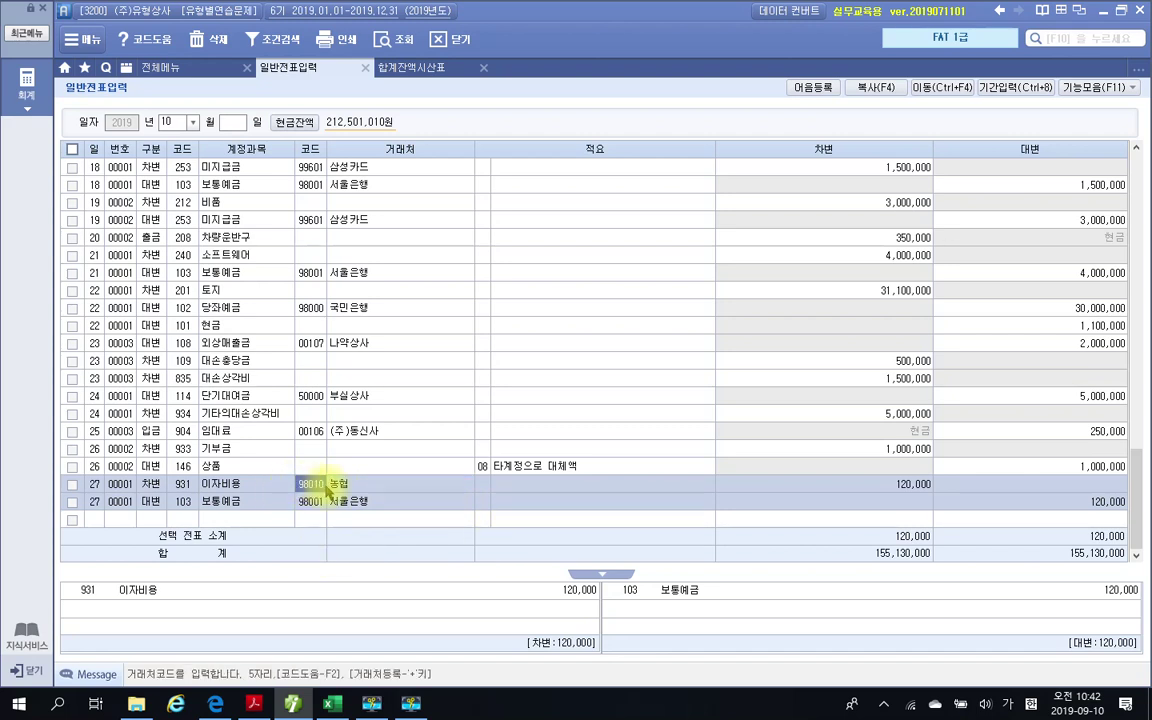
click(492, 501)
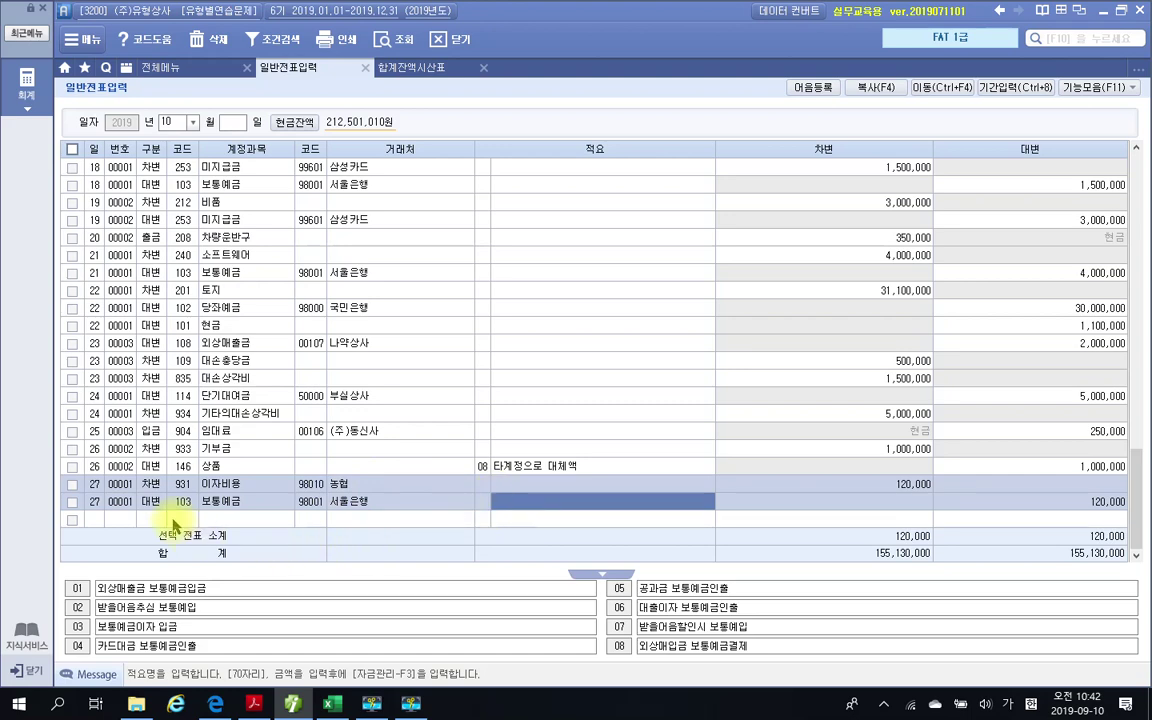
click(93, 519)
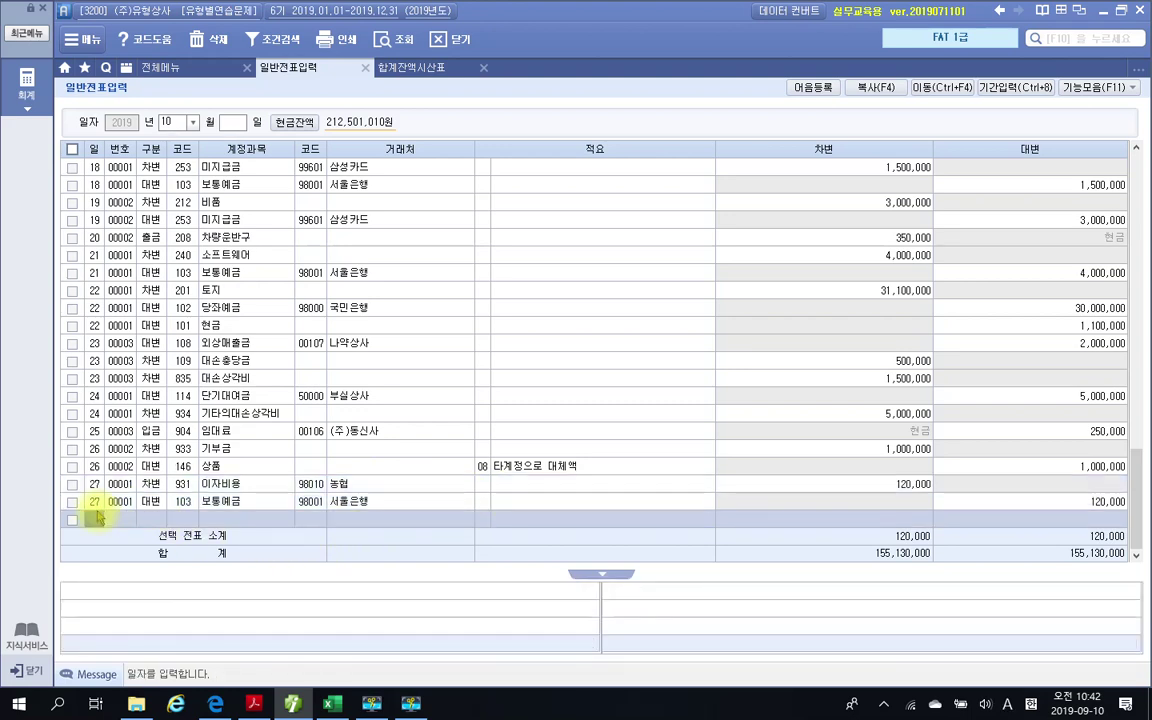
Switch to the problem PDF in Acrobat Reader and highlight 단기대여금 5,000,000원과 and 이자 250,000원을 in problem 28
click(293, 628)
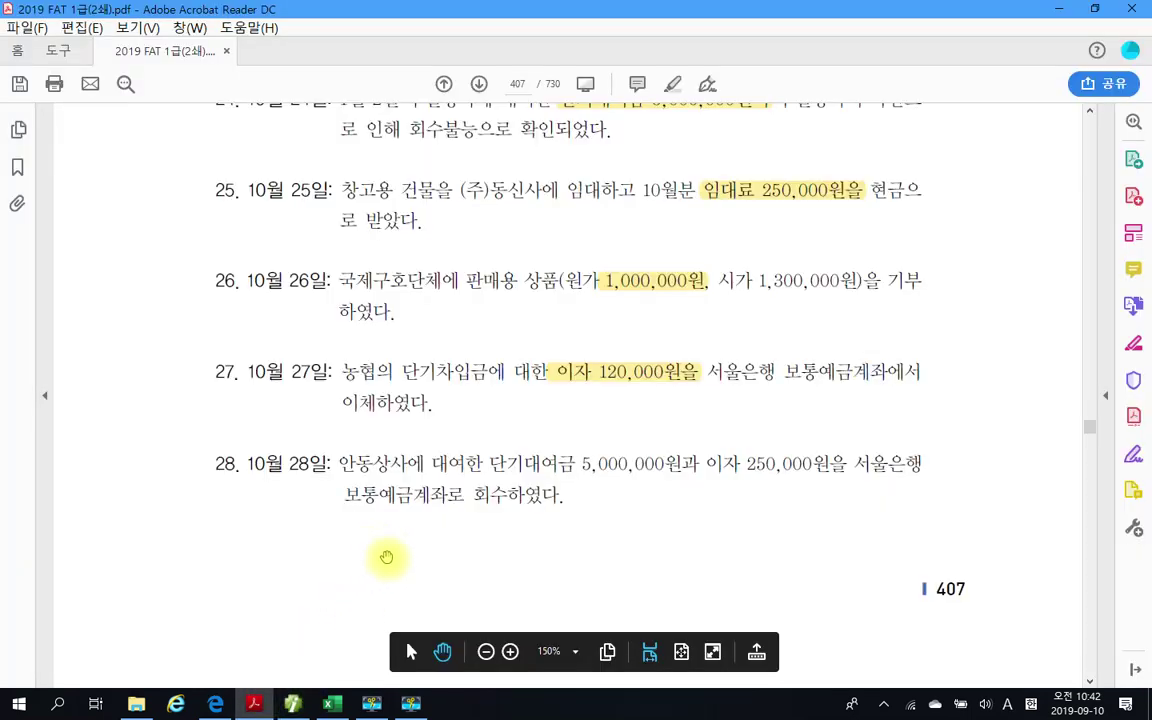
scroll(386, 557, down, 2)
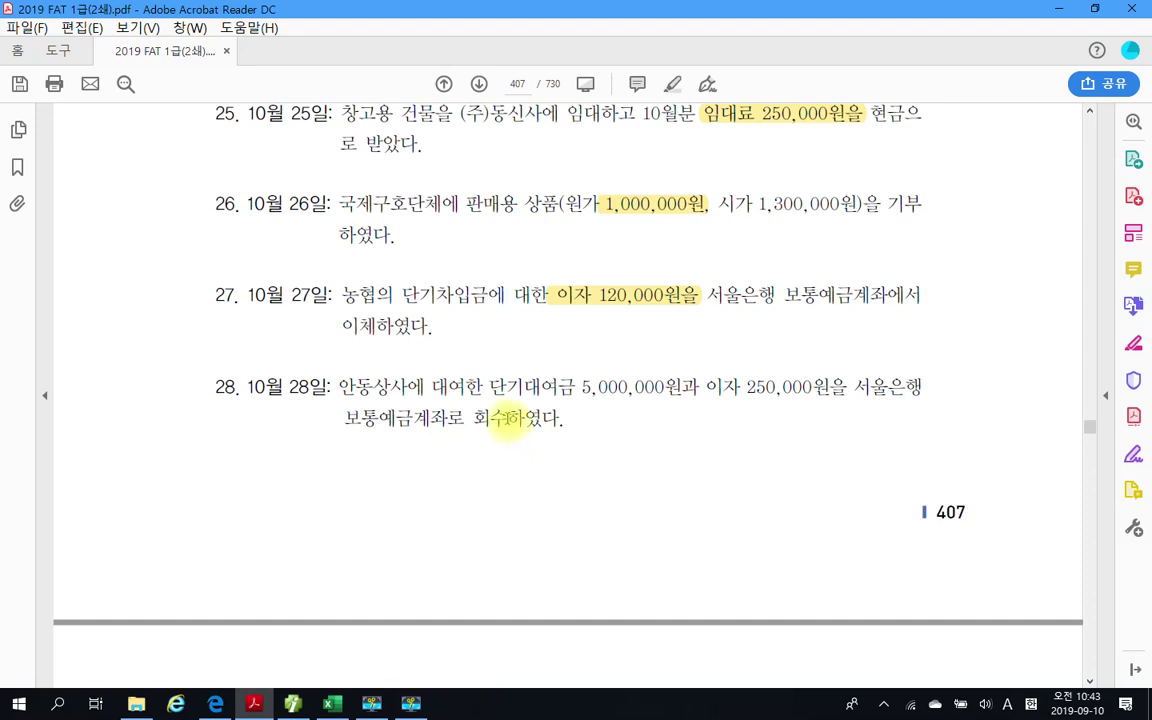
drag(490, 386, 700, 388)
right_click(632, 395)
click(671, 446)
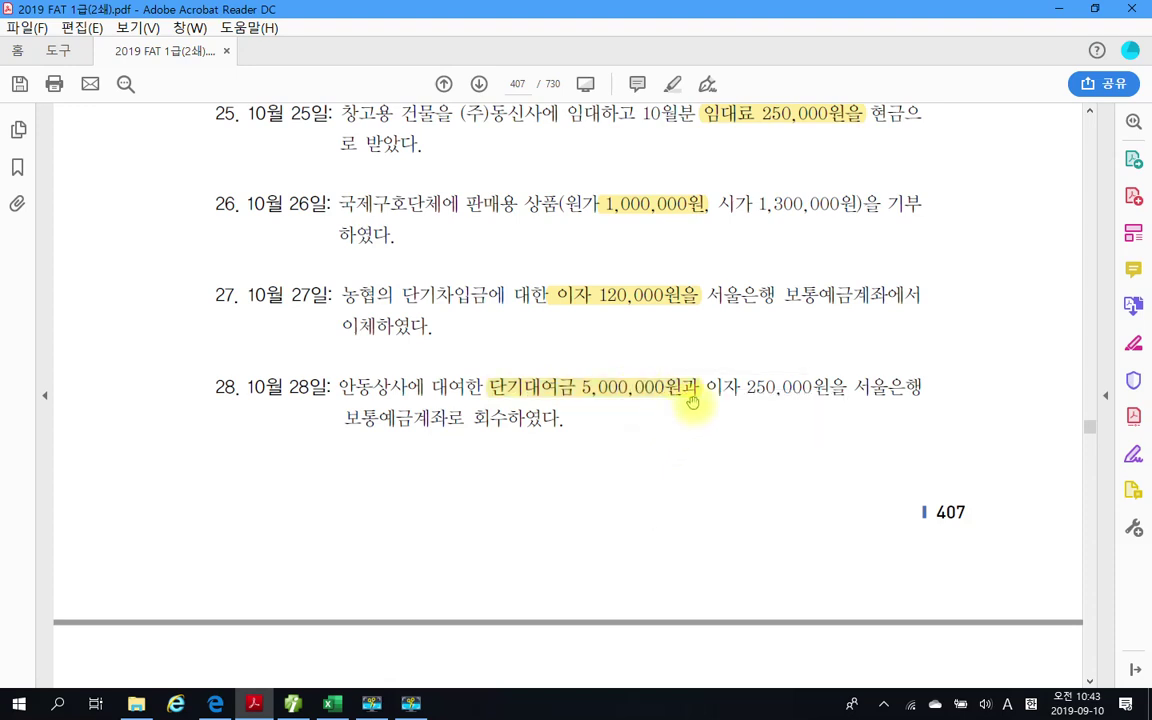
drag(706, 386, 847, 388)
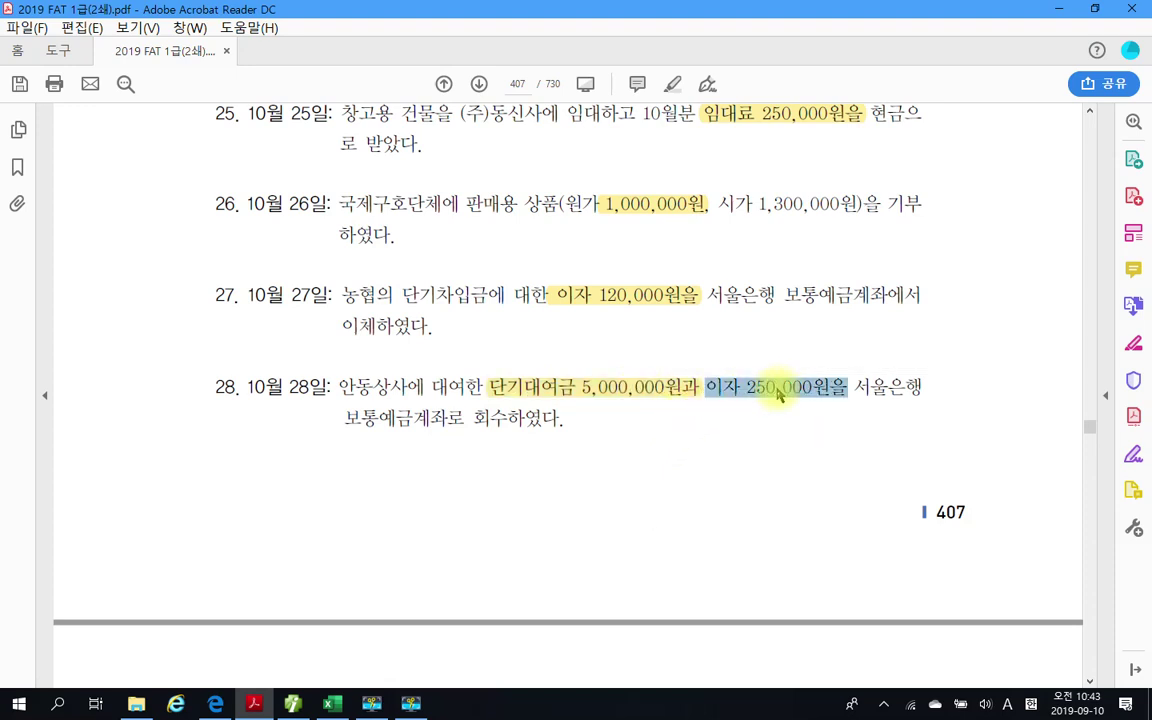
right_click(776, 390)
click(847, 444)
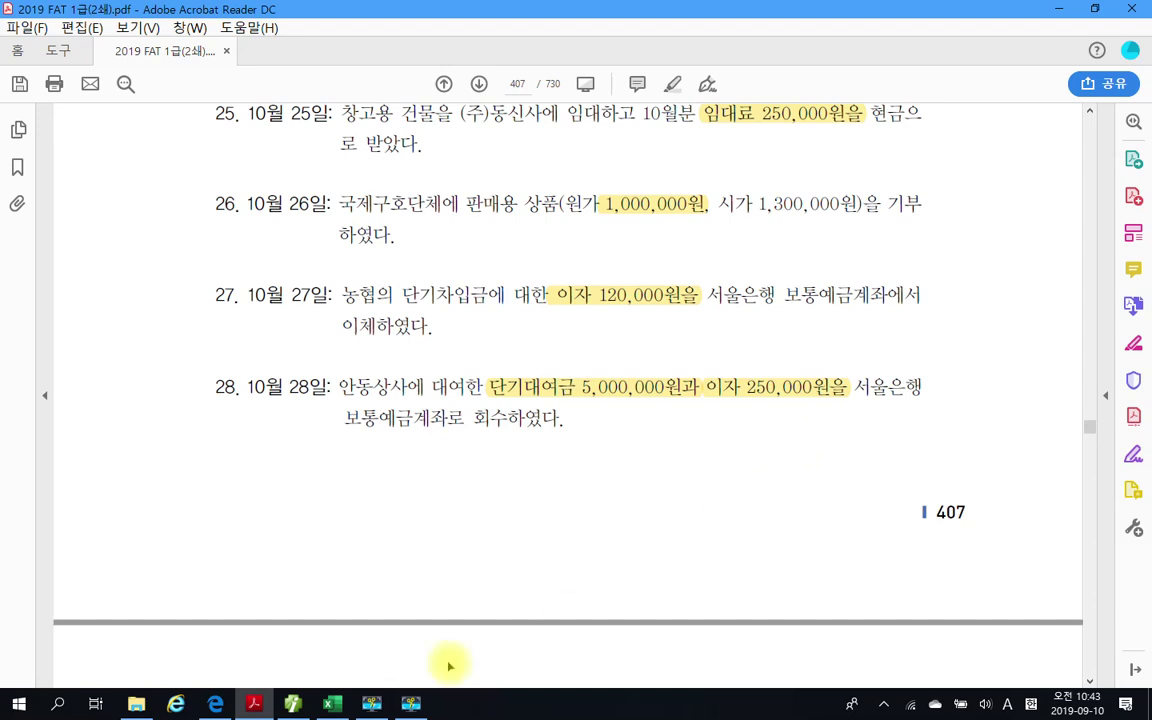
Switch to the accounting program's 일반전표입력 and start a day 28 차변 line for account 103 보통예금
click(293, 705)
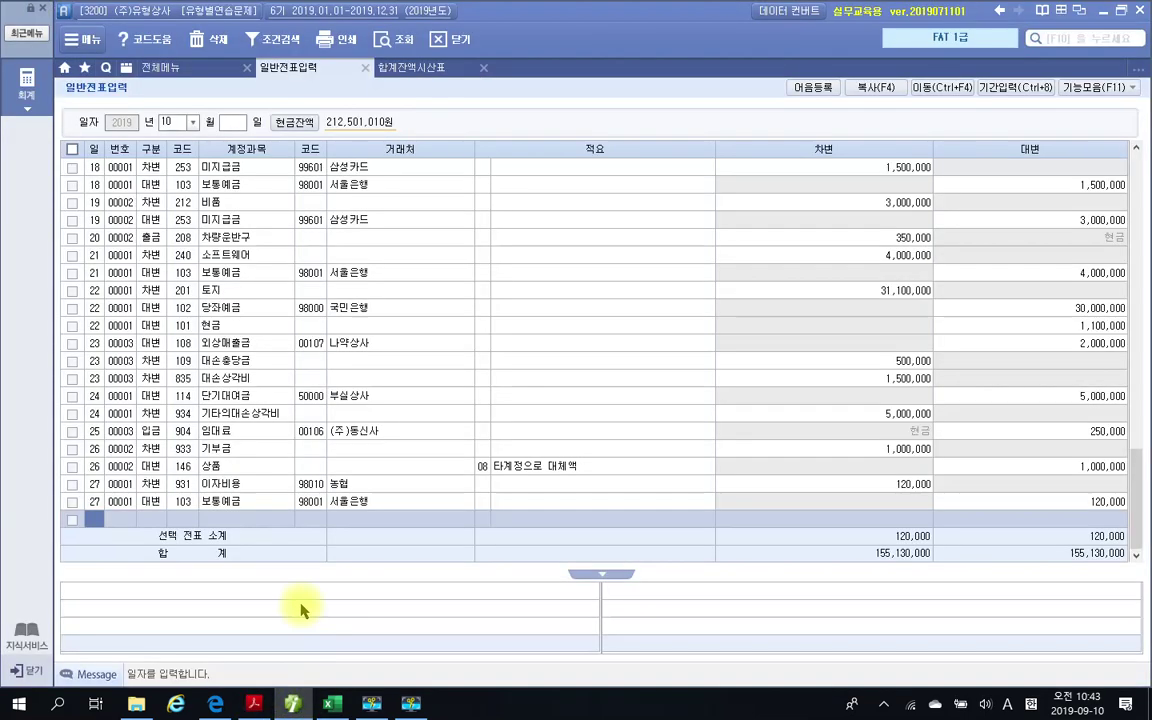
click(95, 518)
text(28)
key(Return)
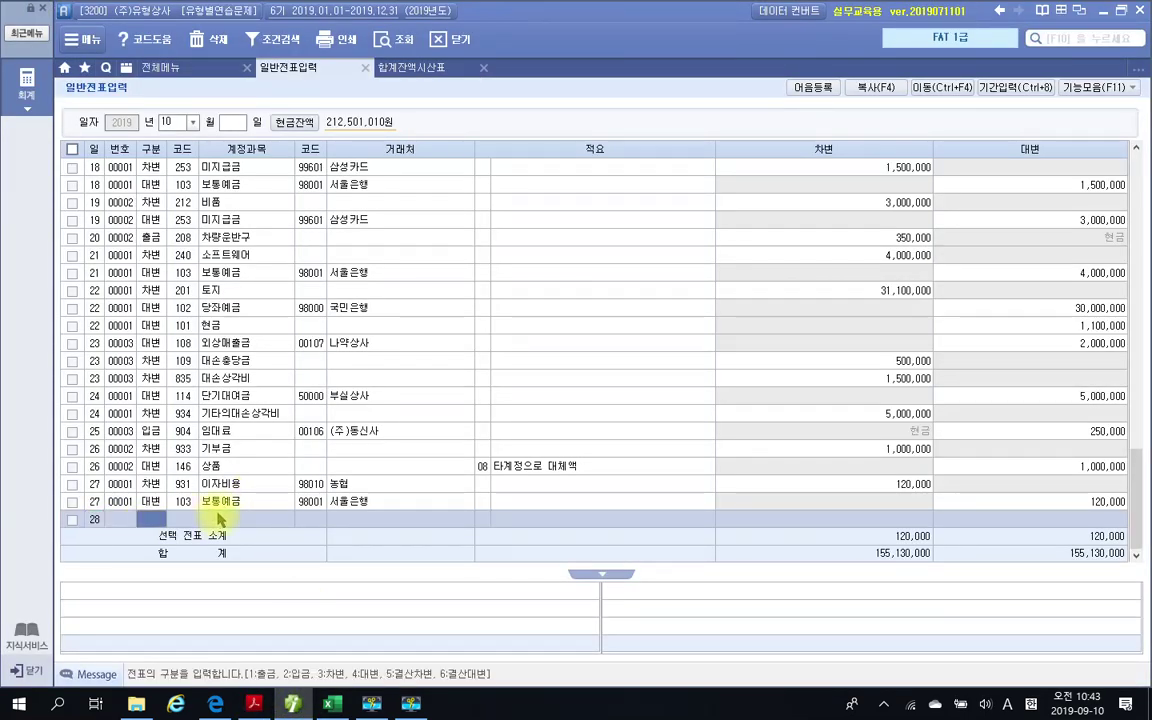
key(3)
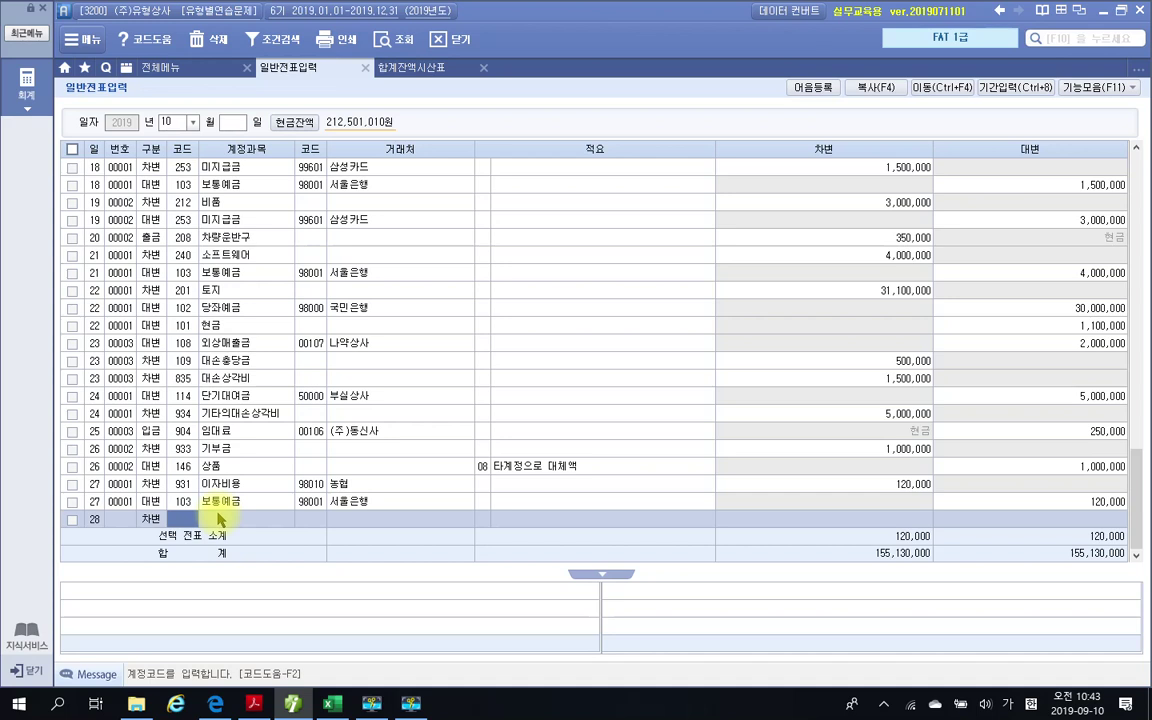
text(103)
key(Return)
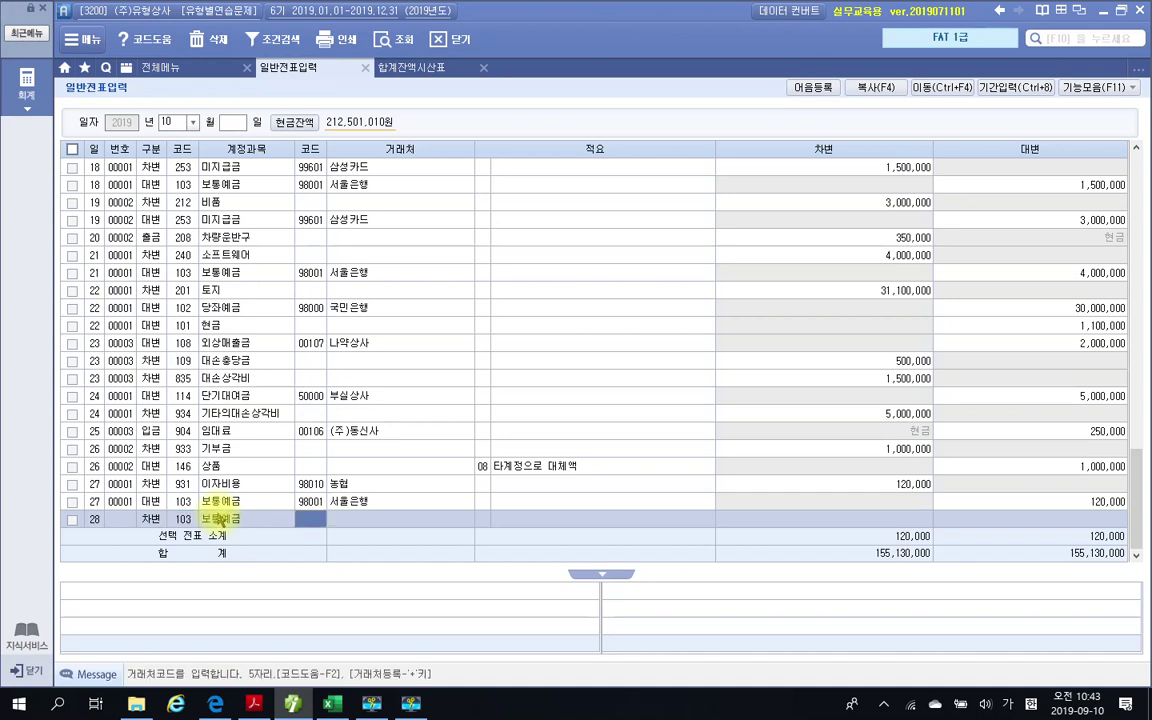
Set the day 28 보통예금 line's partner to 98001 서울은행, leave its description blank and enter 5,250,000 as its debit amount
text(98001)
key(Return)
key(Return)
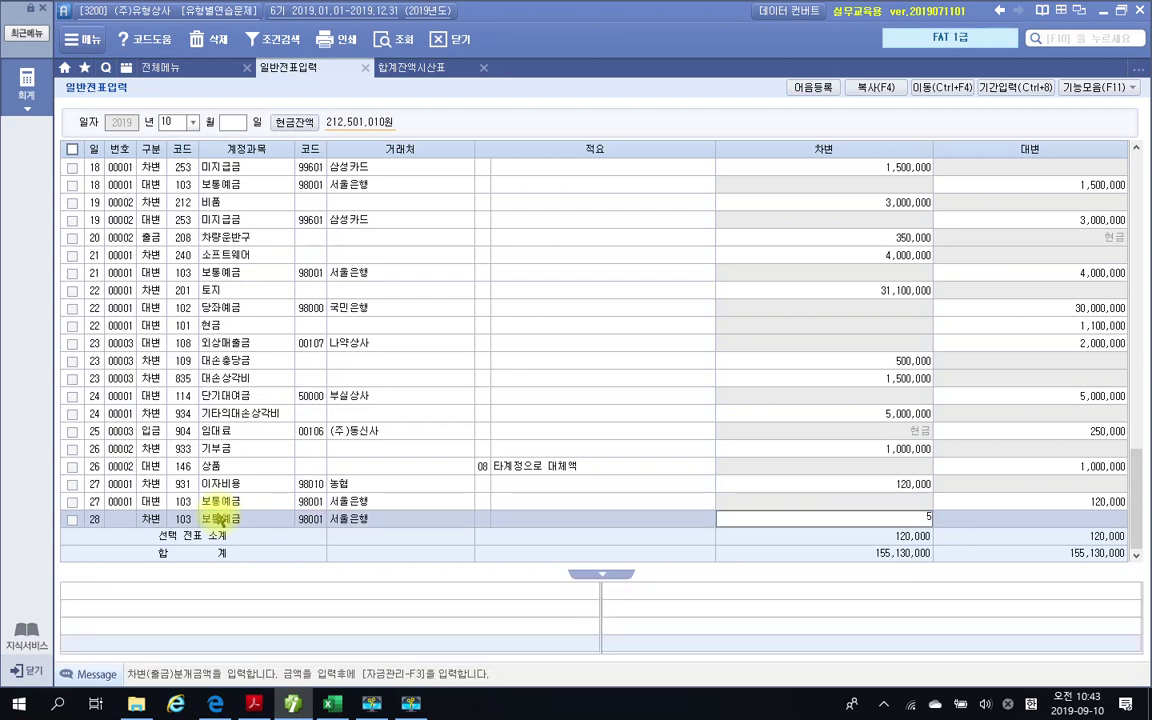
text(5,250,000)
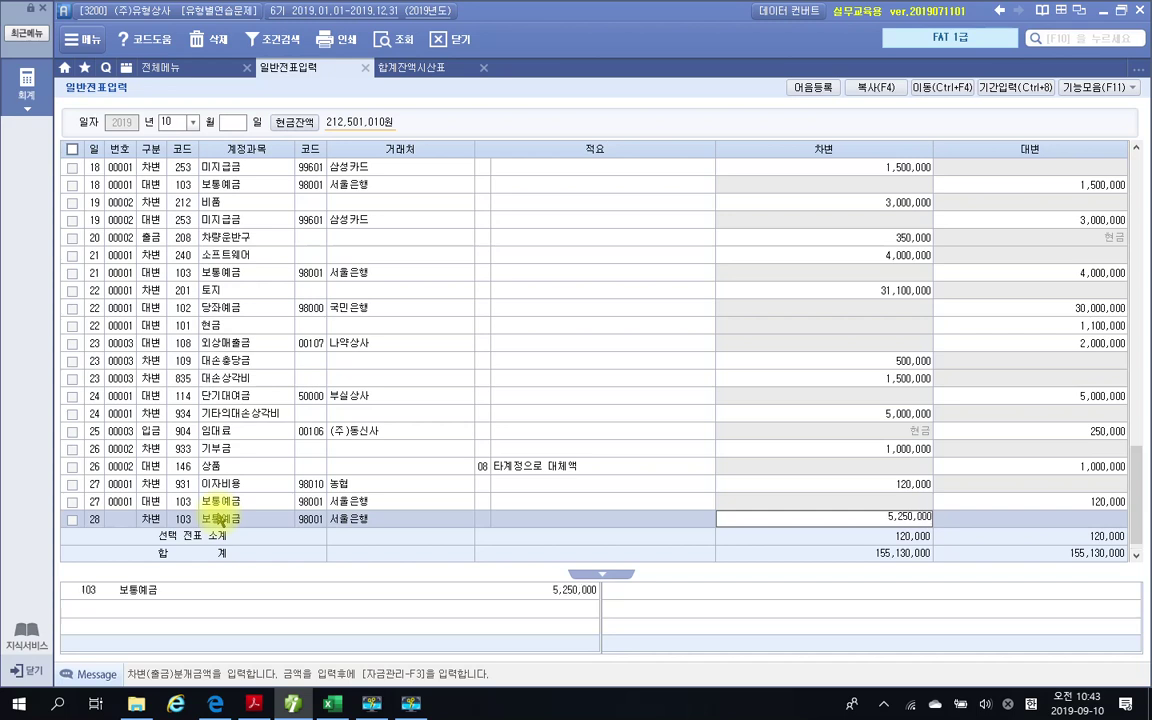
key(Return)
key(Return)
Add a day 28 대변 line for account 114 단기대여금, looking the account up with 단기
text(4)
key(Return)
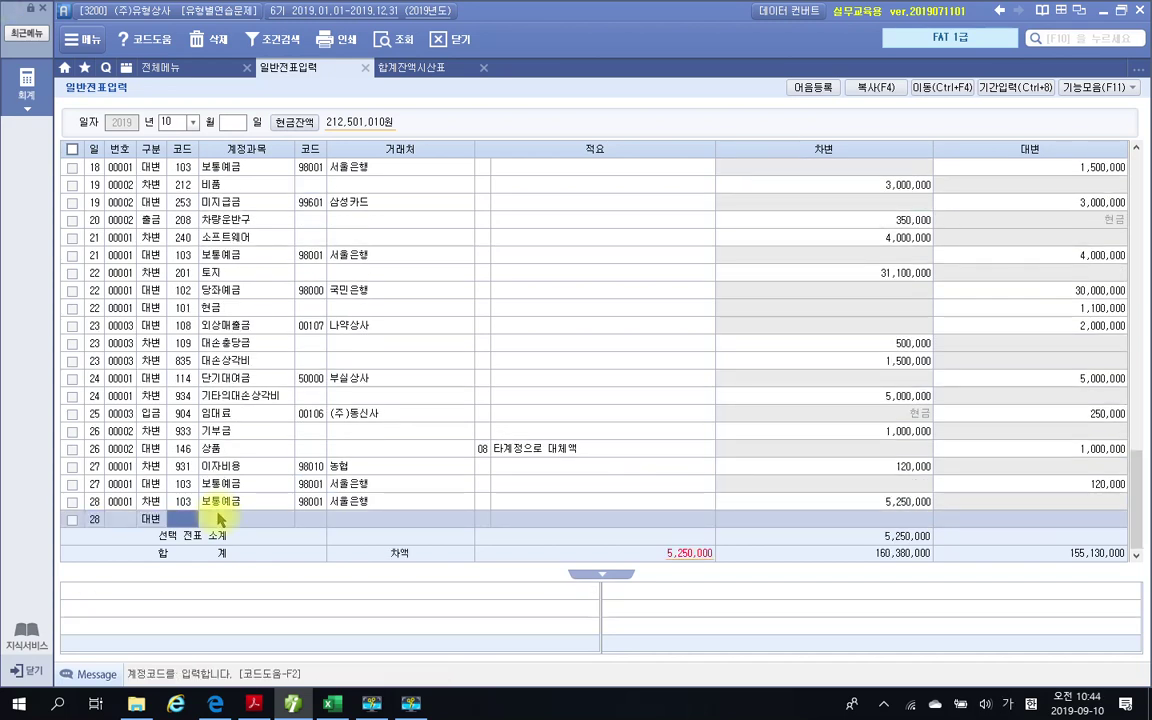
text(단기)
key(Return)
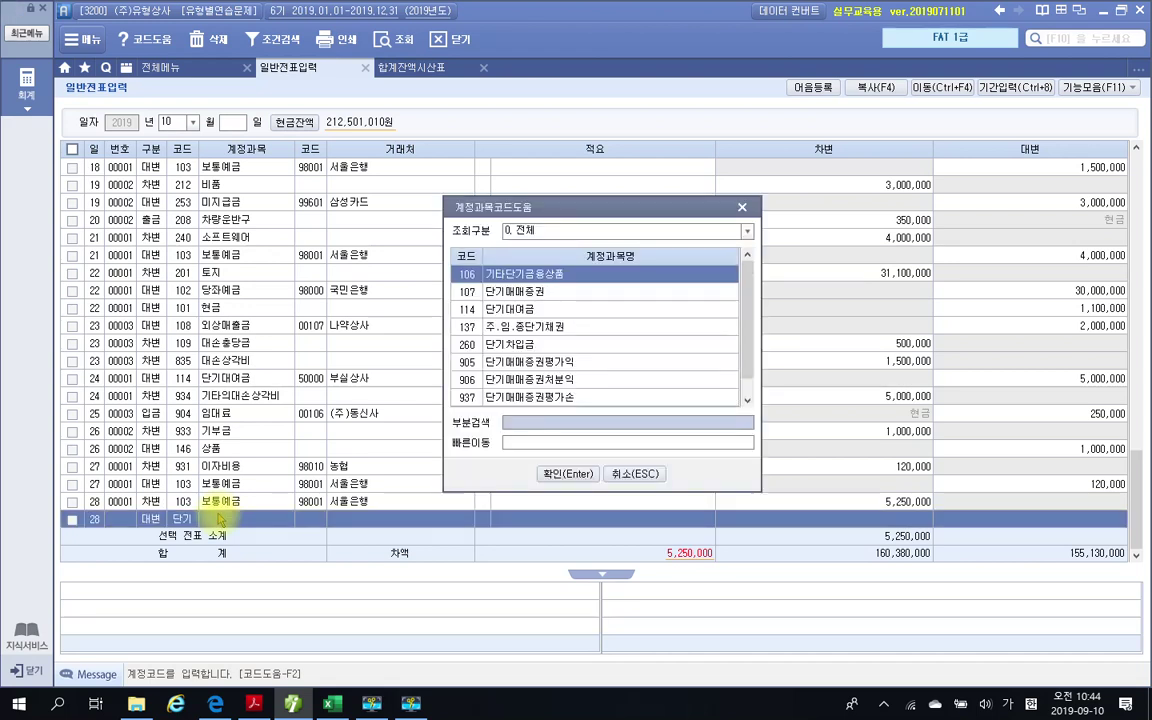
key(Down)
key(Down)
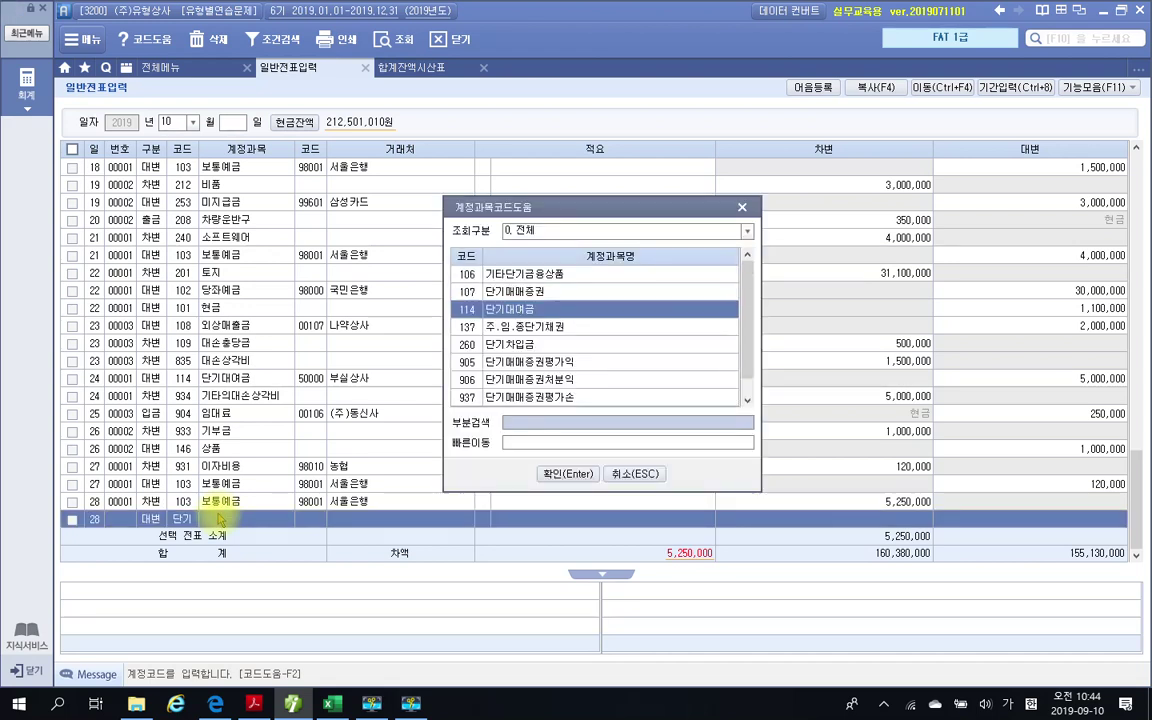
key(Return)
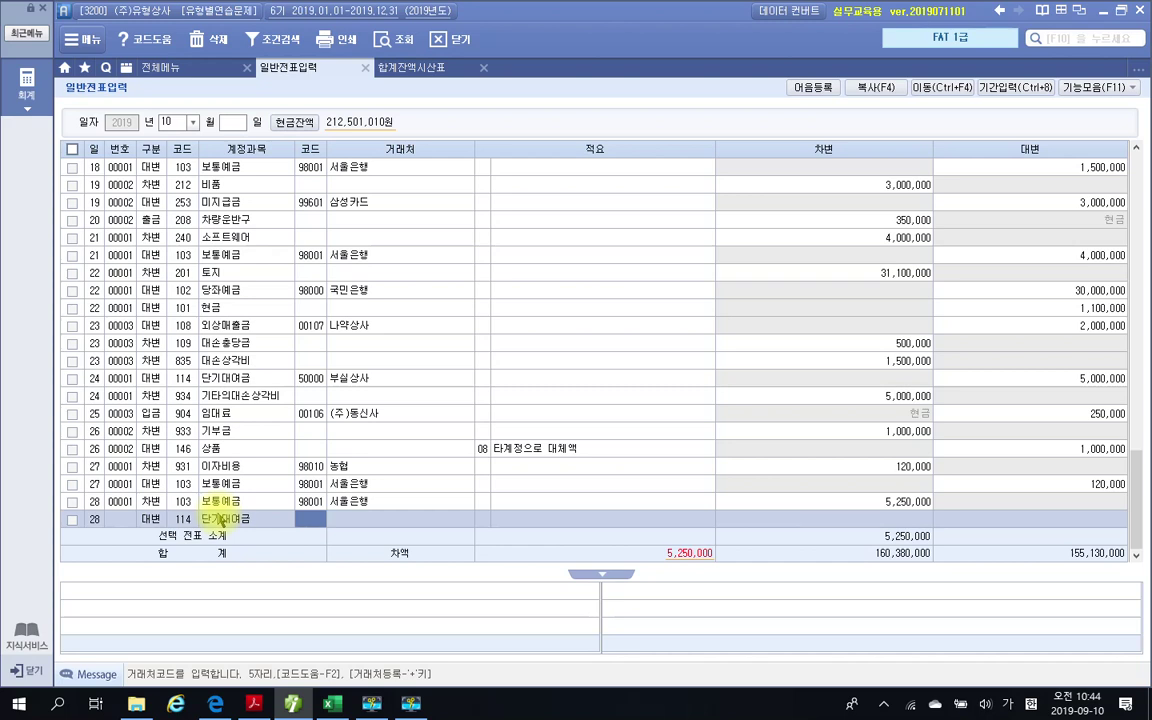
Set the 단기대여금 line's partner to 00102 안동상사, leave its description blank and enter 5,000,000 as its credit amount
text(102)
key(Return)
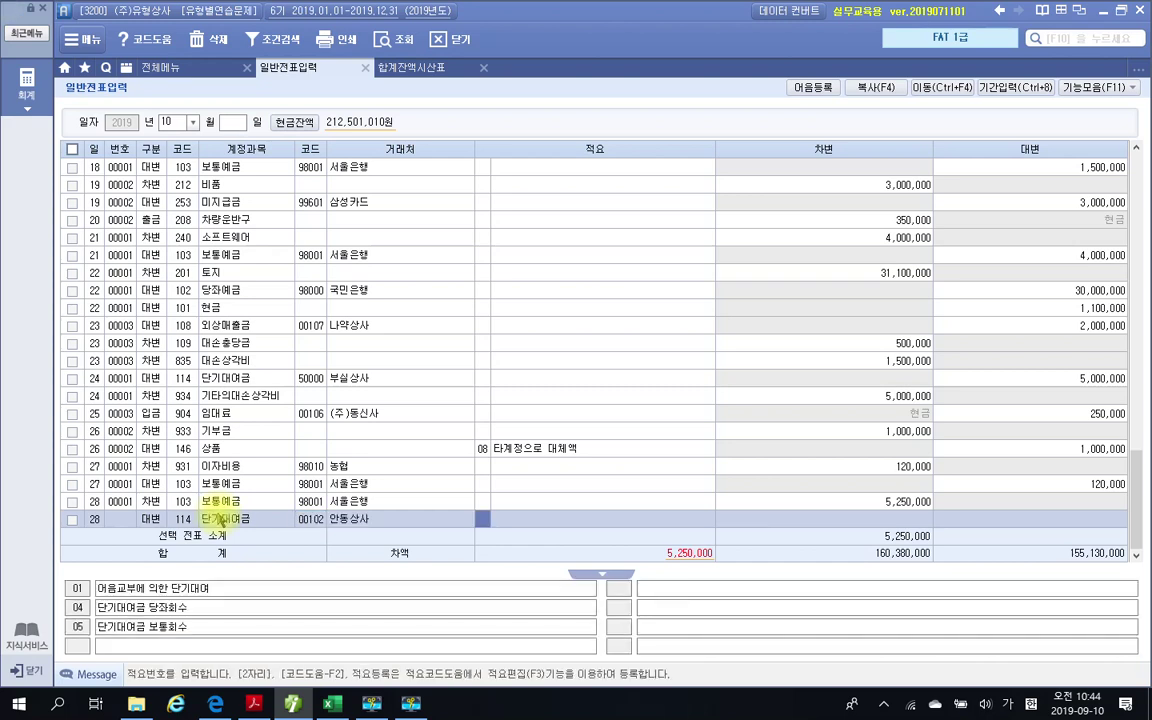
key(Return)
text(5000000)
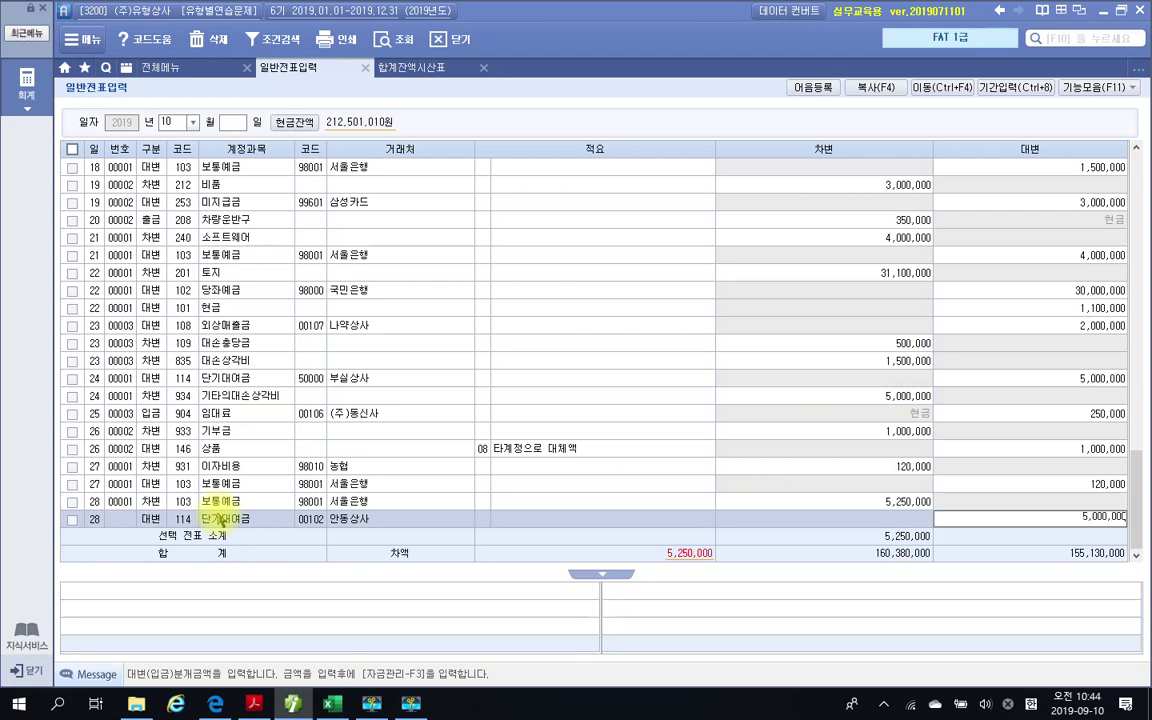
key(Return)
Add another day 28 대변 line for account 901 이자수익, looking the account up with 이자
text(4)
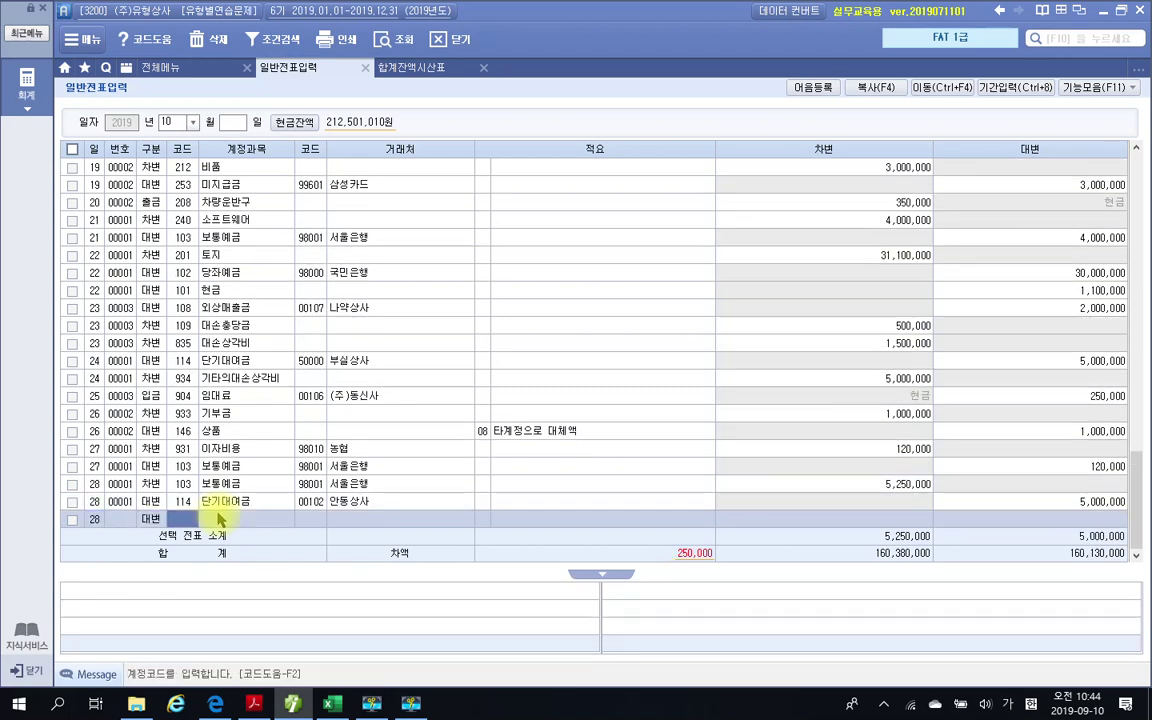
text(114)
key(Return)
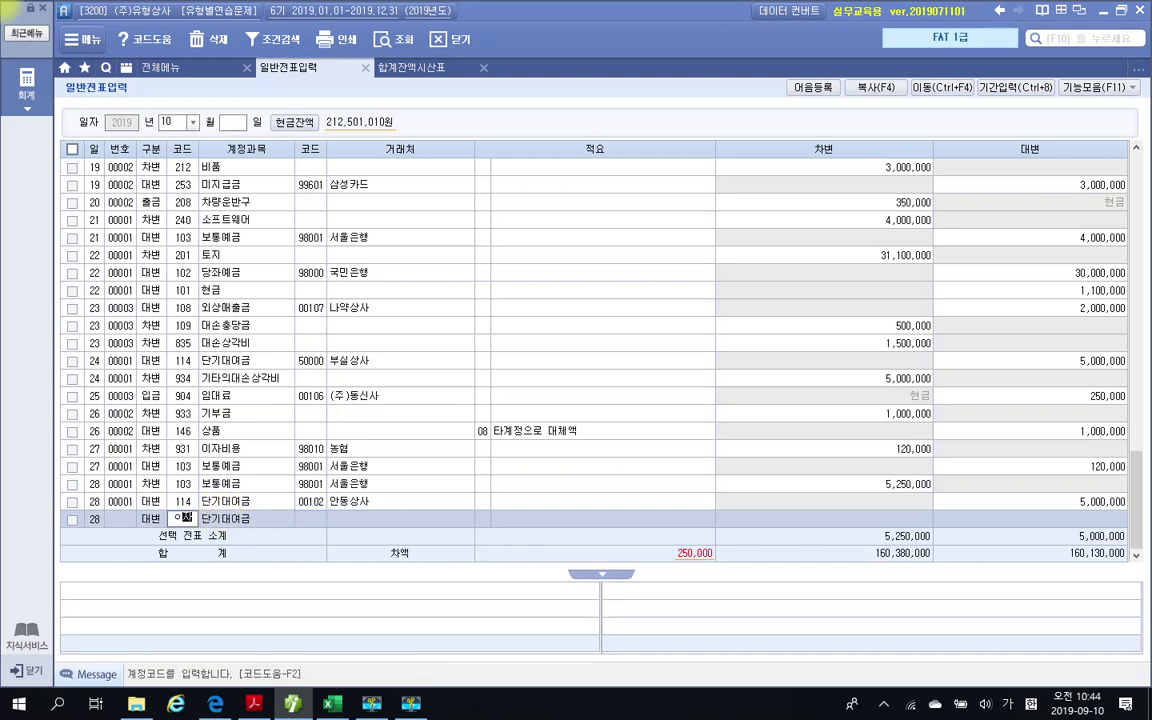
key(Left)
text(이자)
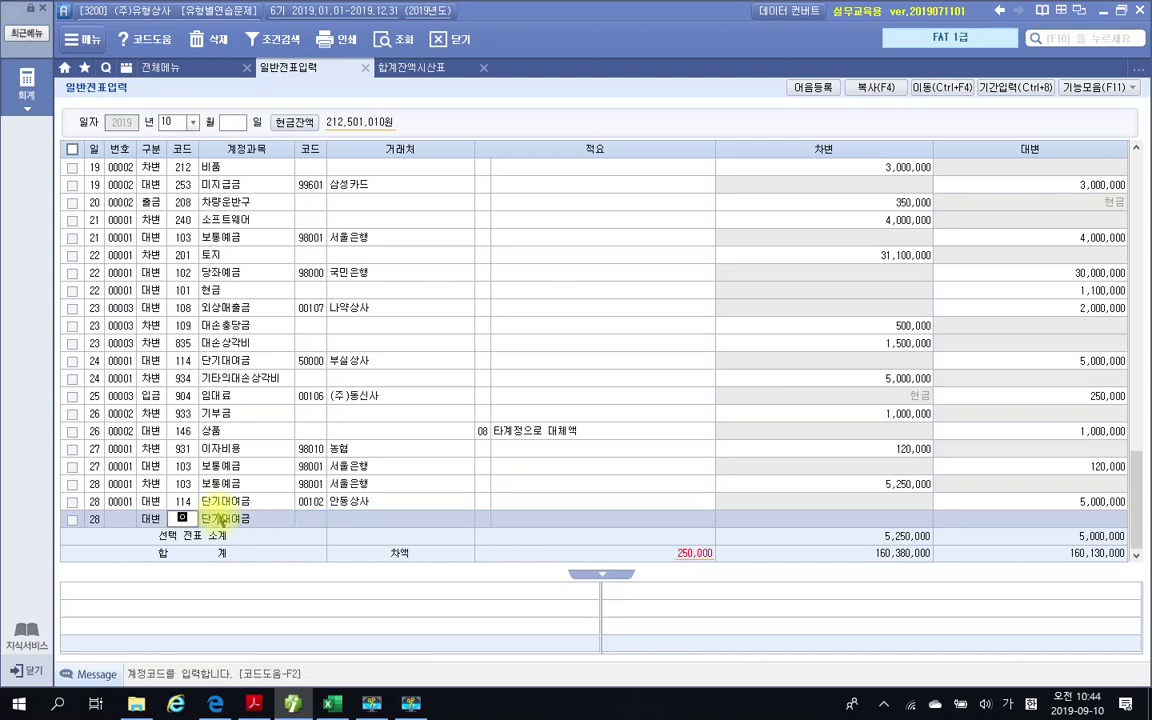
key(Return)
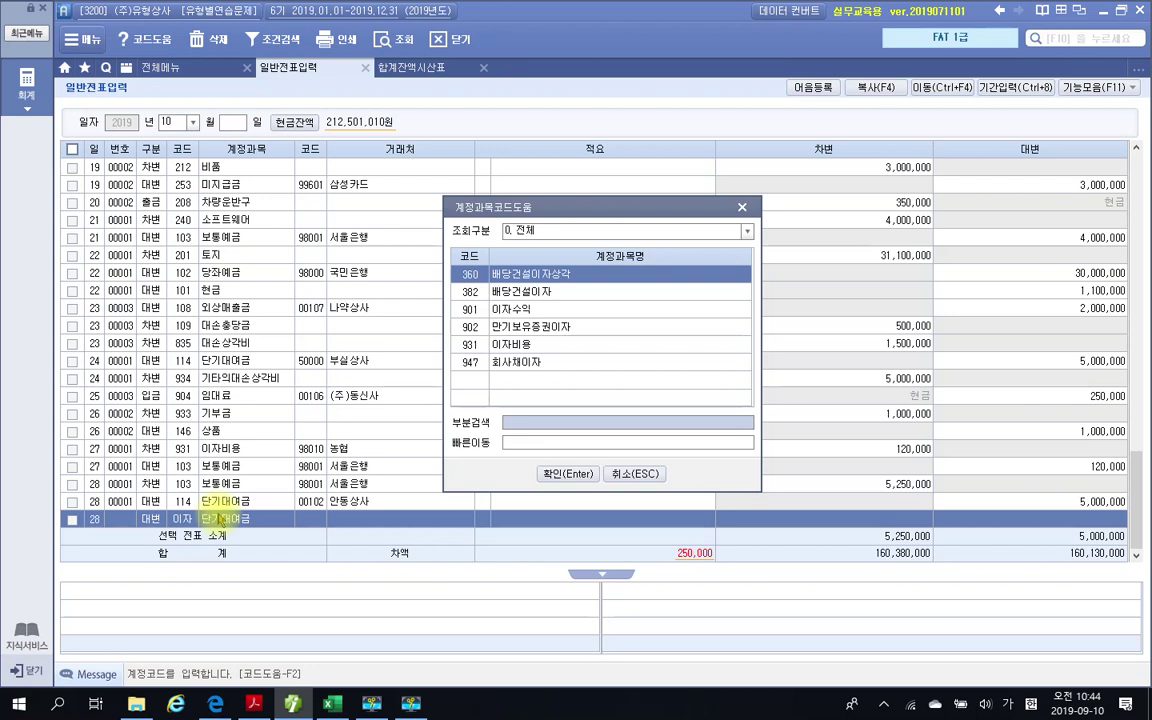
key(Down)
key(Down)
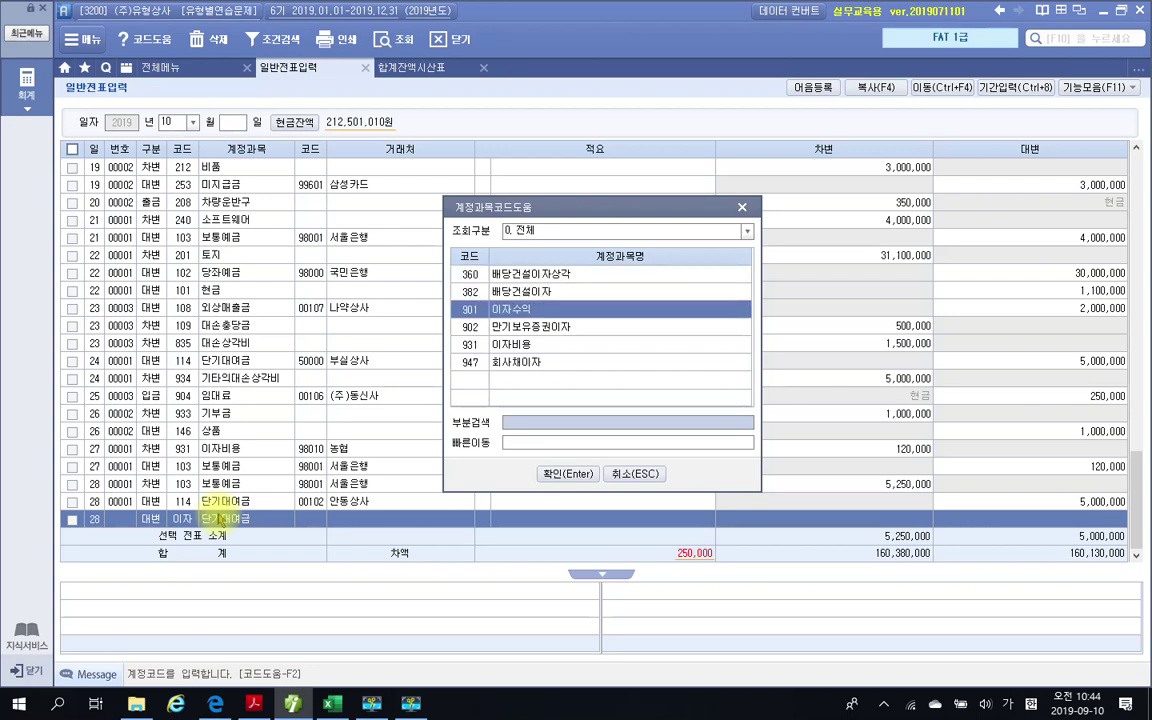
key(Return)
Leave the 이자수익 line's partner and description blank, enter 250,000 as its credit amount, and select the day 28 voucher for review
key(Return)
key(Return)
key(Return)
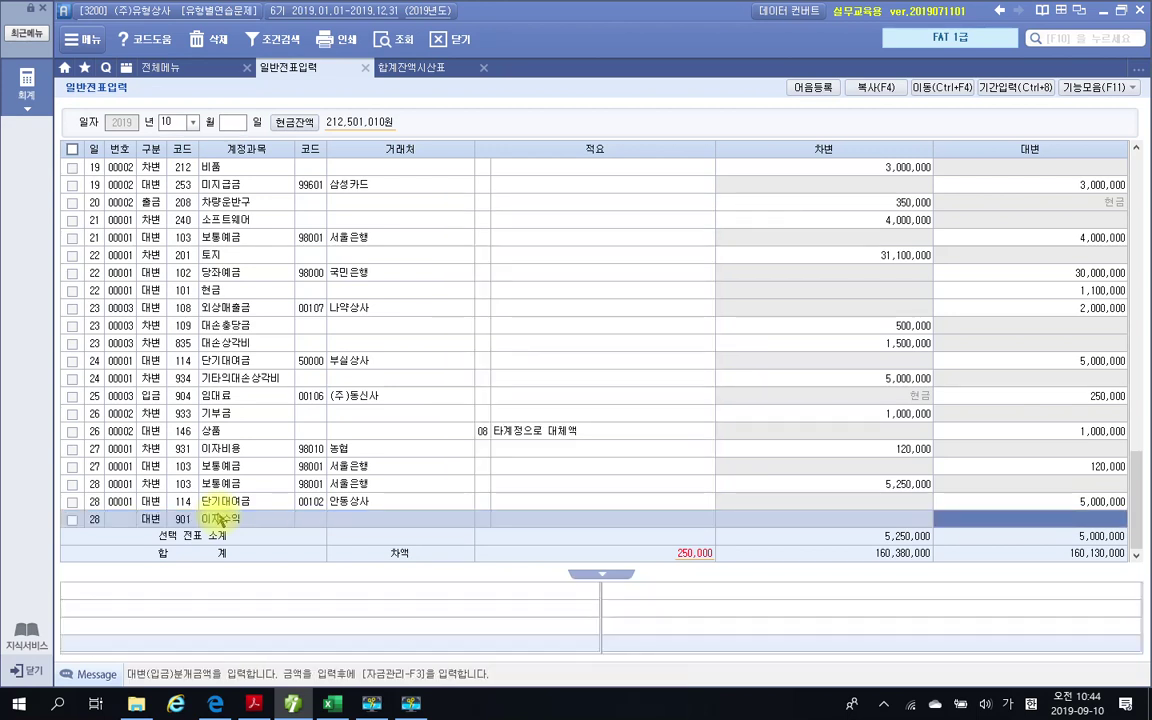
text(250,000)
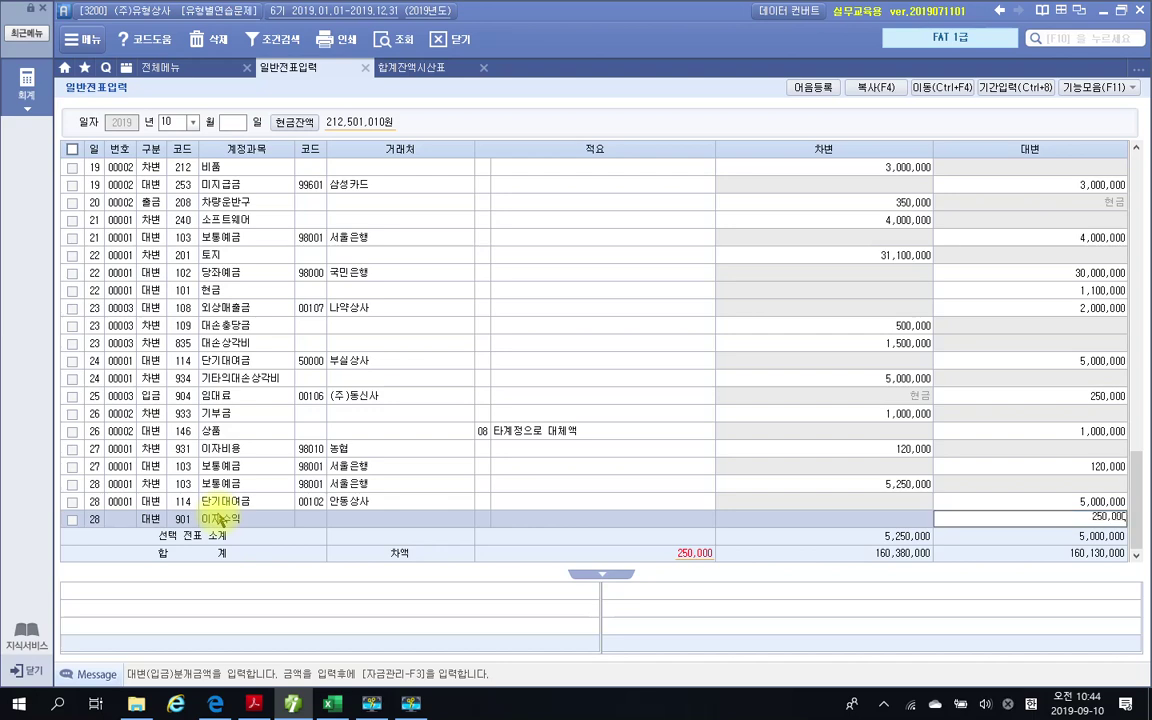
key(Return)
key(Up)
key(Up)
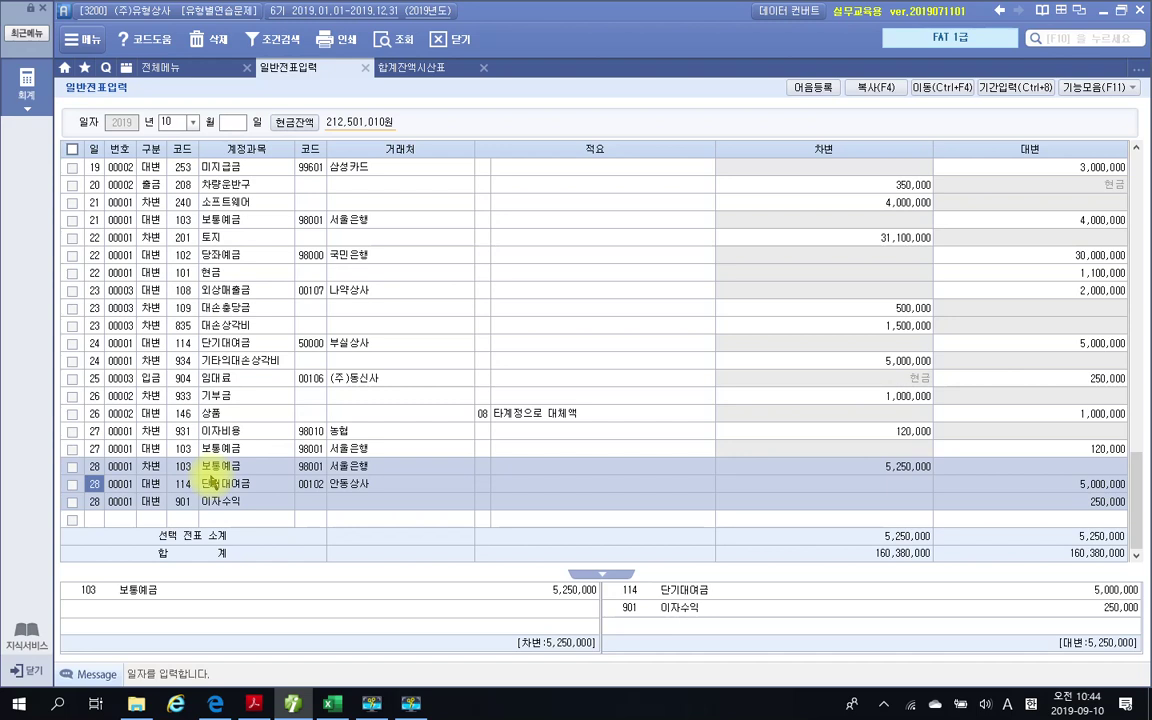
Switch to the problem PDF in Acrobat Reader and bring problem 29 on page 408 into view
click(264, 708)
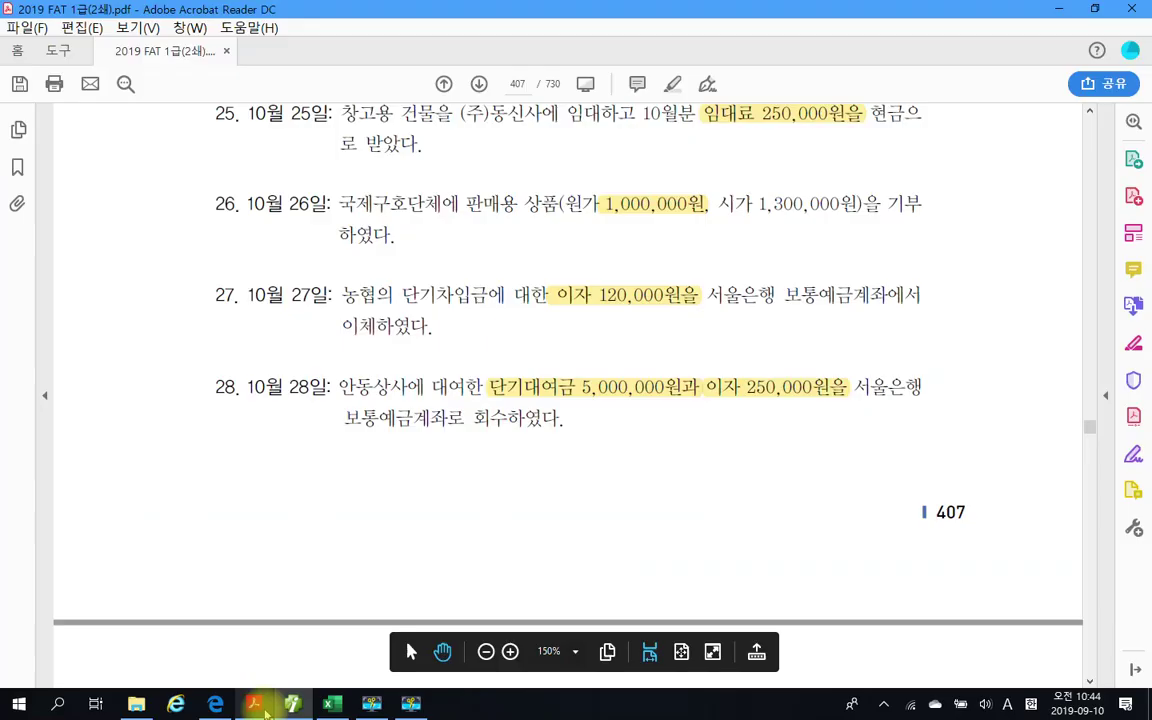
scroll(432, 489, down, 5)
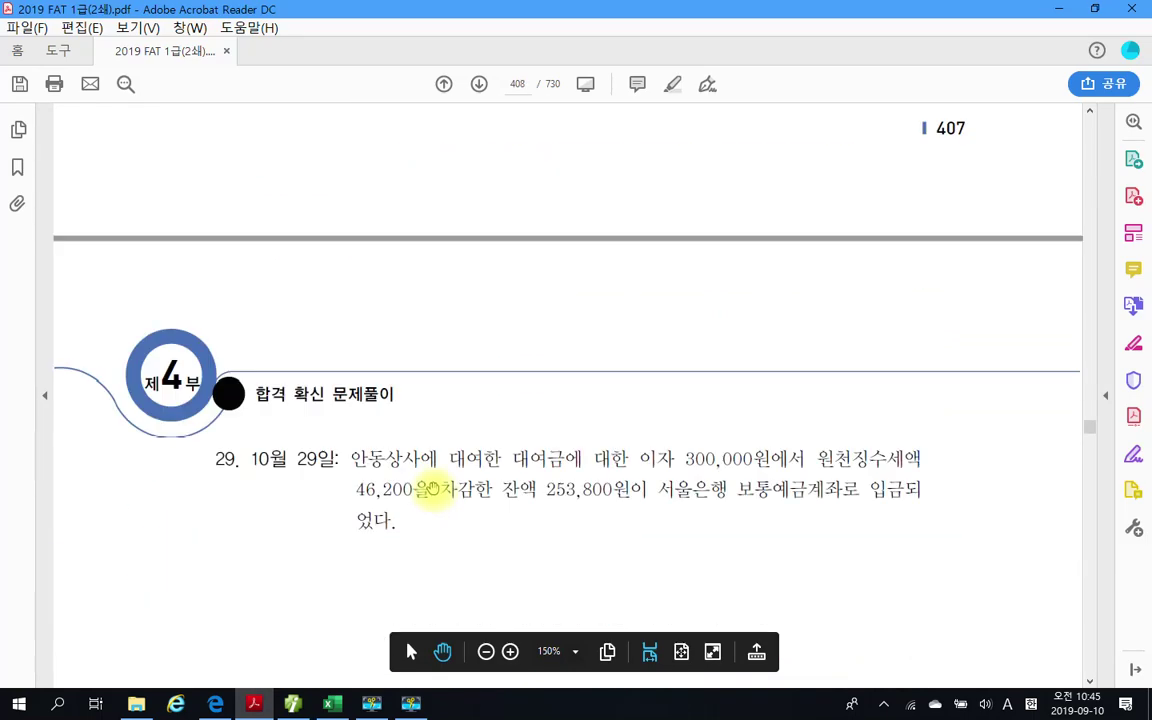
scroll(432, 489, down, 3)
scroll(421, 486, down, 3)
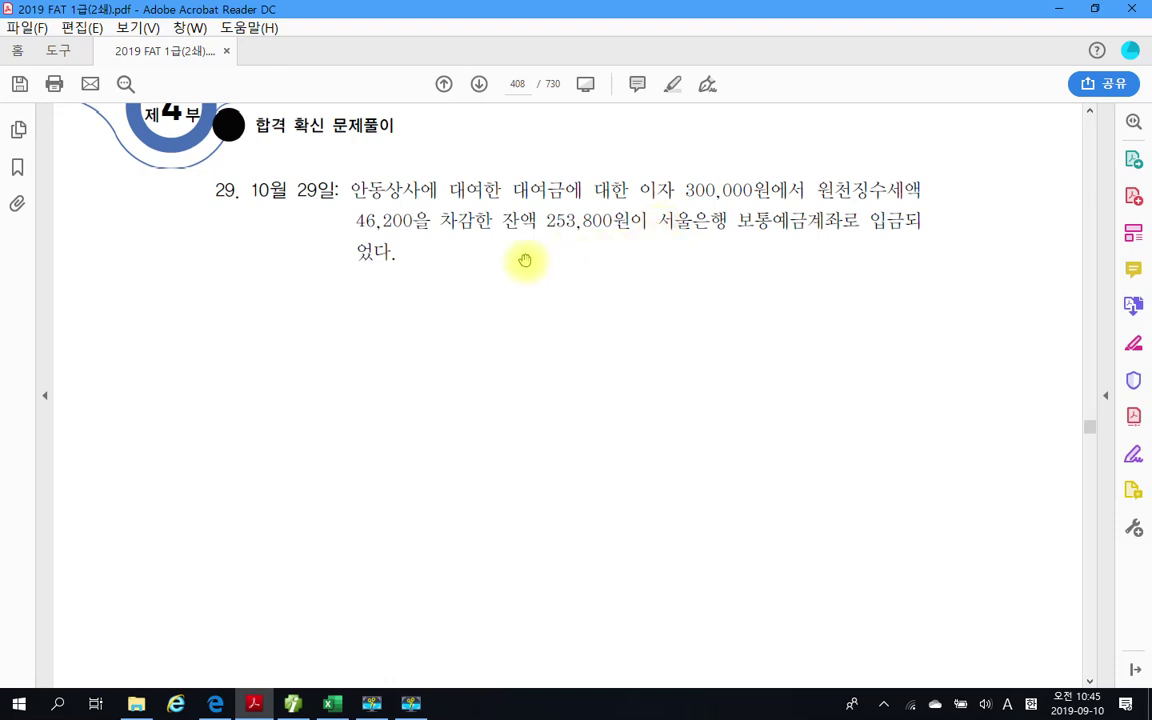
drag(400, 255, 352, 190)
click(432, 237)
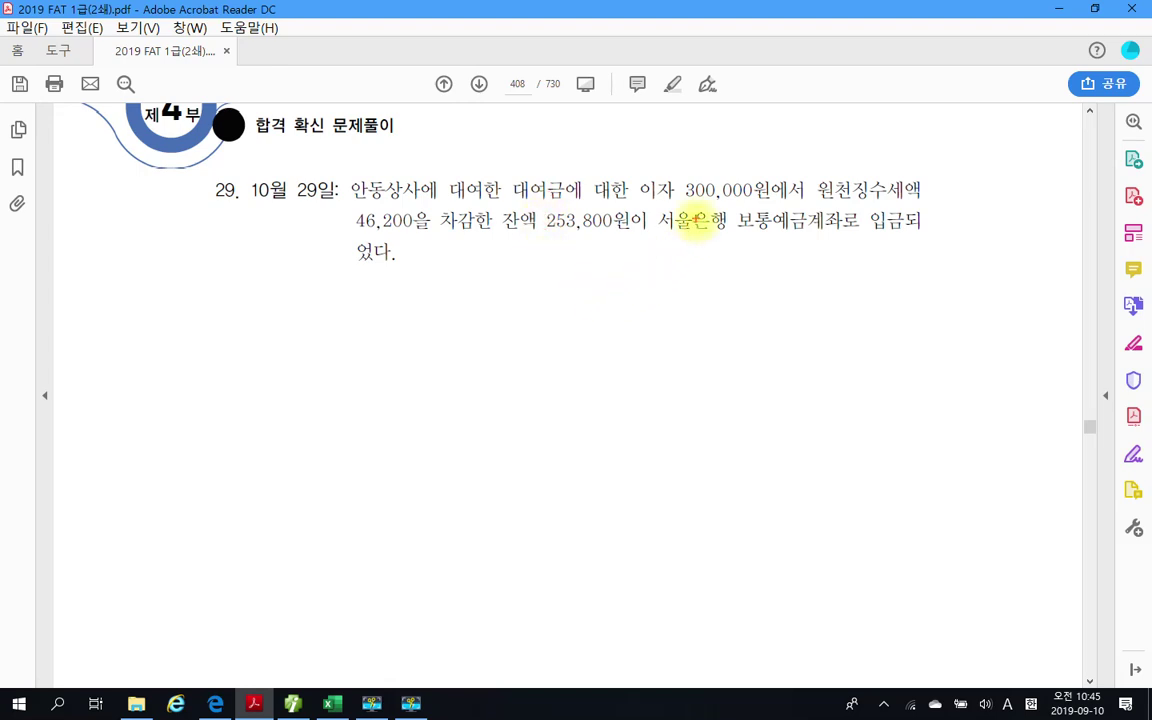
Mark 안동상사, 대여금, 이자 300,000원 and 46,200 in problem 29 with red underlines and circles, adding an arrowhead above 안동상사
drag(353, 204, 568, 201)
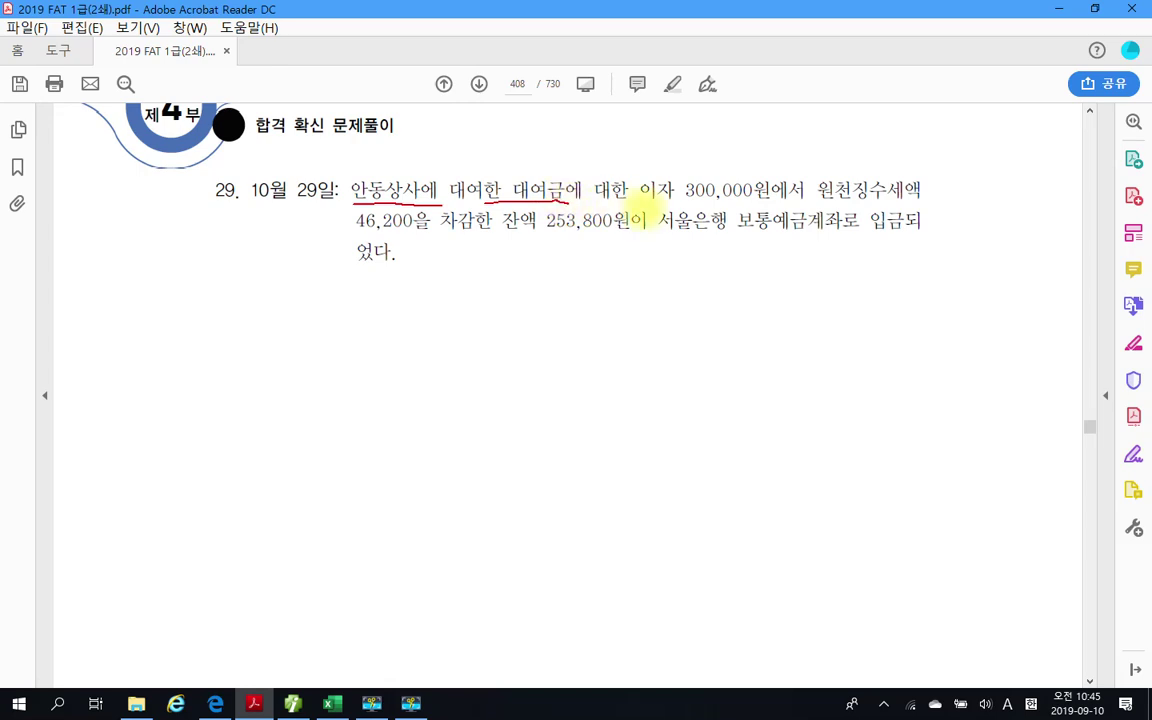
mouse_move(356, 199)
mouse_down()
mouse_move(388, 172)
mouse_move(437, 199)
mouse_up()
mouse_move(780, 206)
mouse_down()
mouse_move(645, 207)
mouse_move(640, 190)
mouse_move(650, 172)
mouse_move(735, 163)
mouse_move(770, 194)
mouse_up()
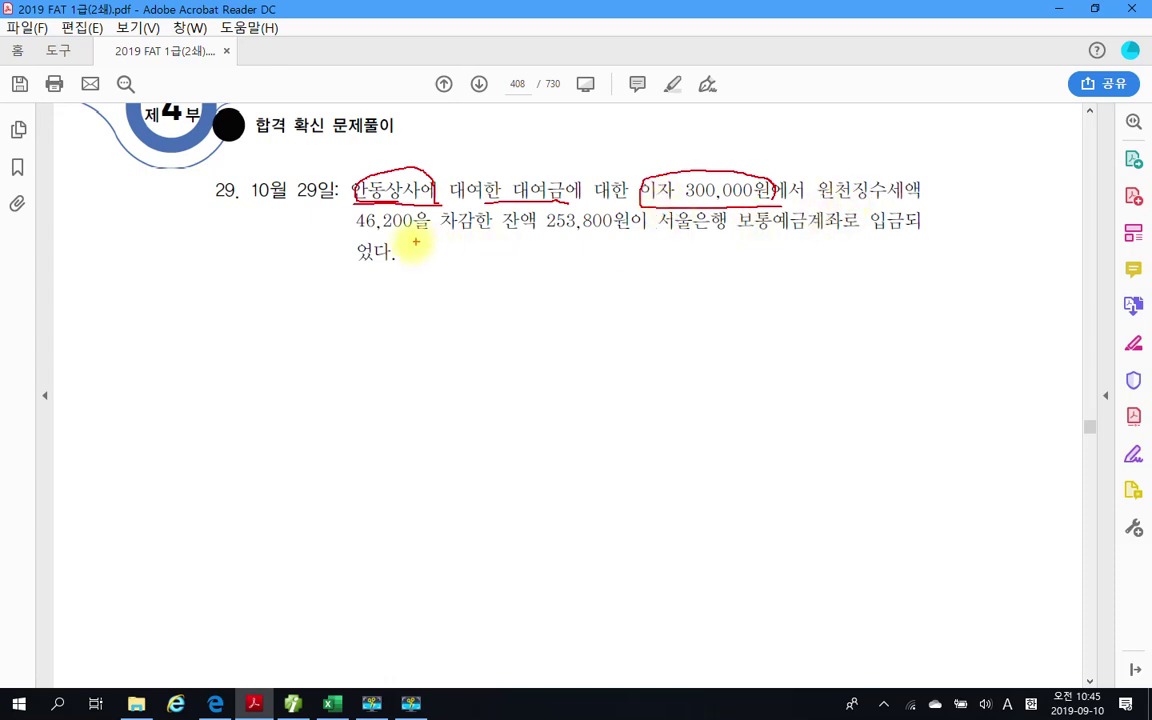
drag(352, 232, 437, 232)
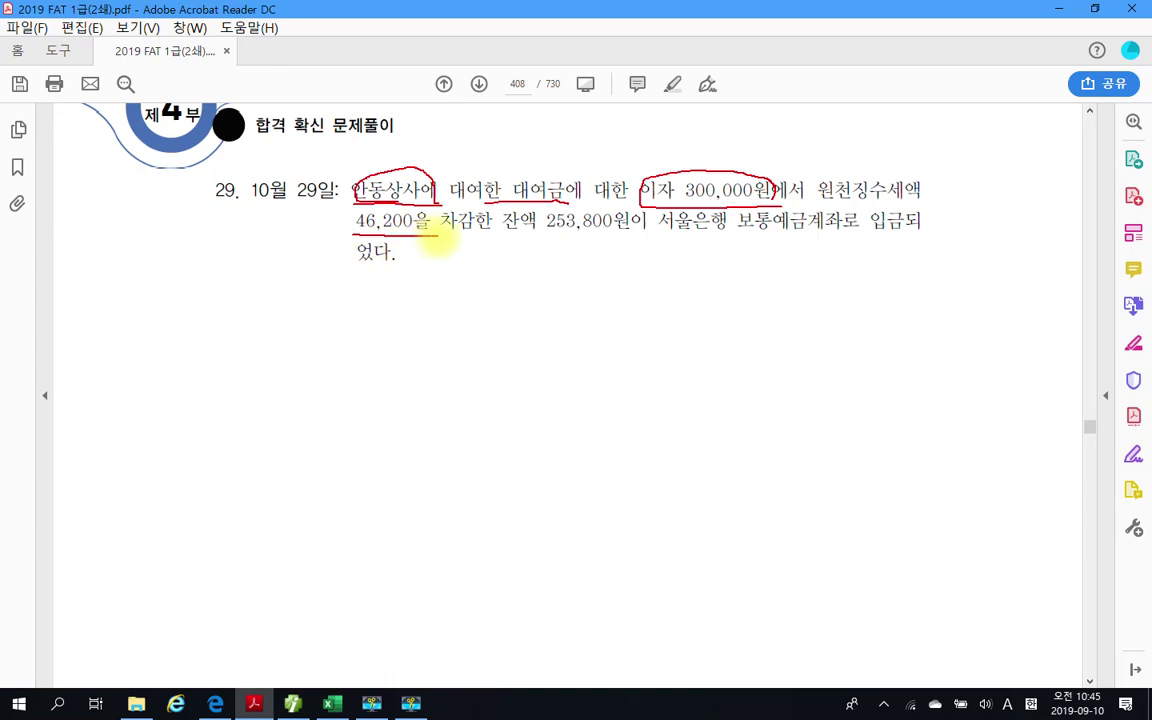
drag(405, 157, 432, 149)
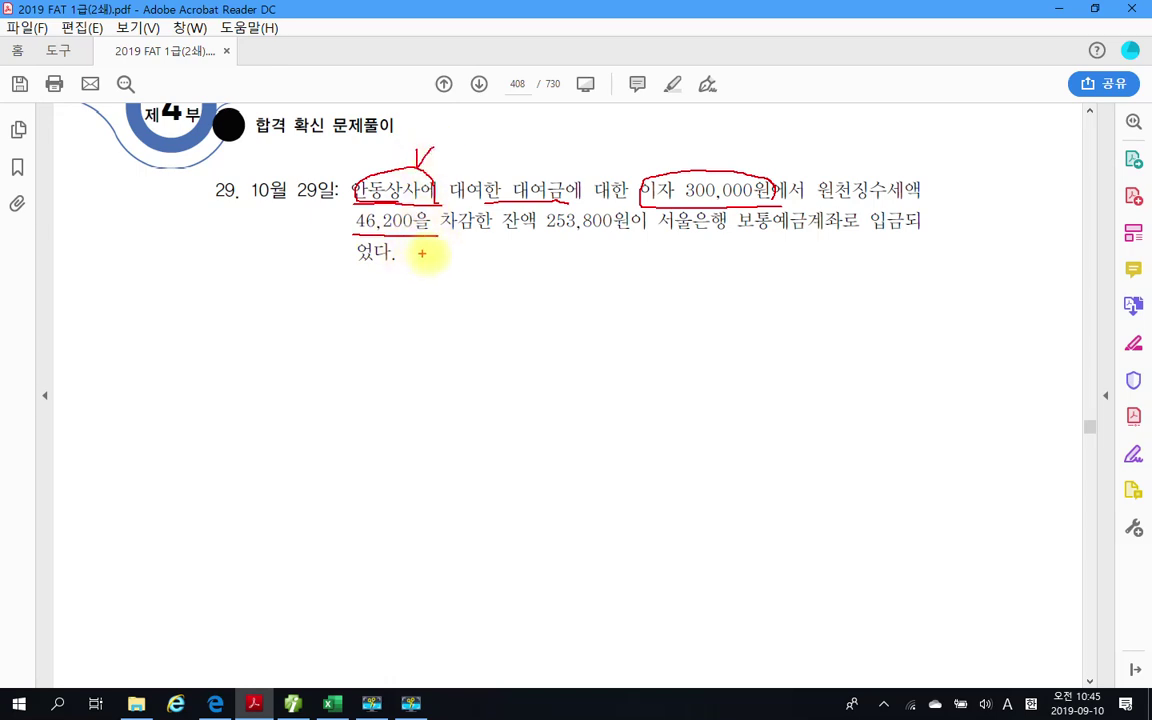
Underline 253,800원 and 보통예금 in problem 29 in red and connect them with a curved arrow
drag(547, 240, 626, 240)
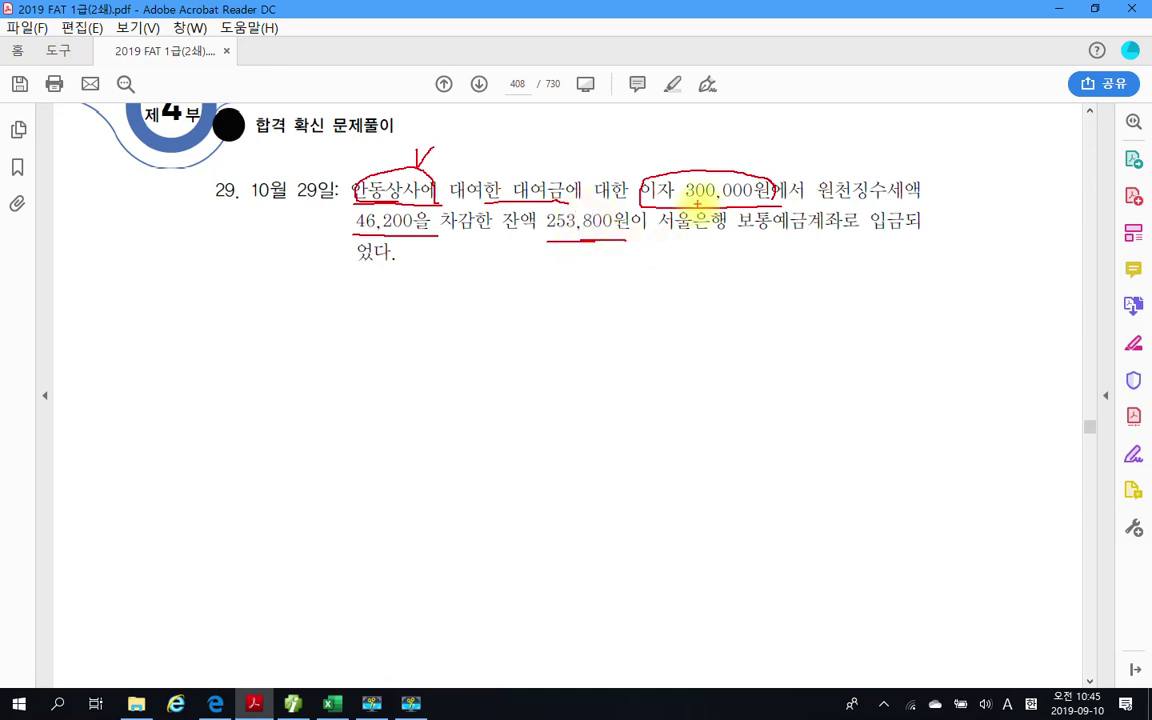
drag(738, 240, 811, 238)
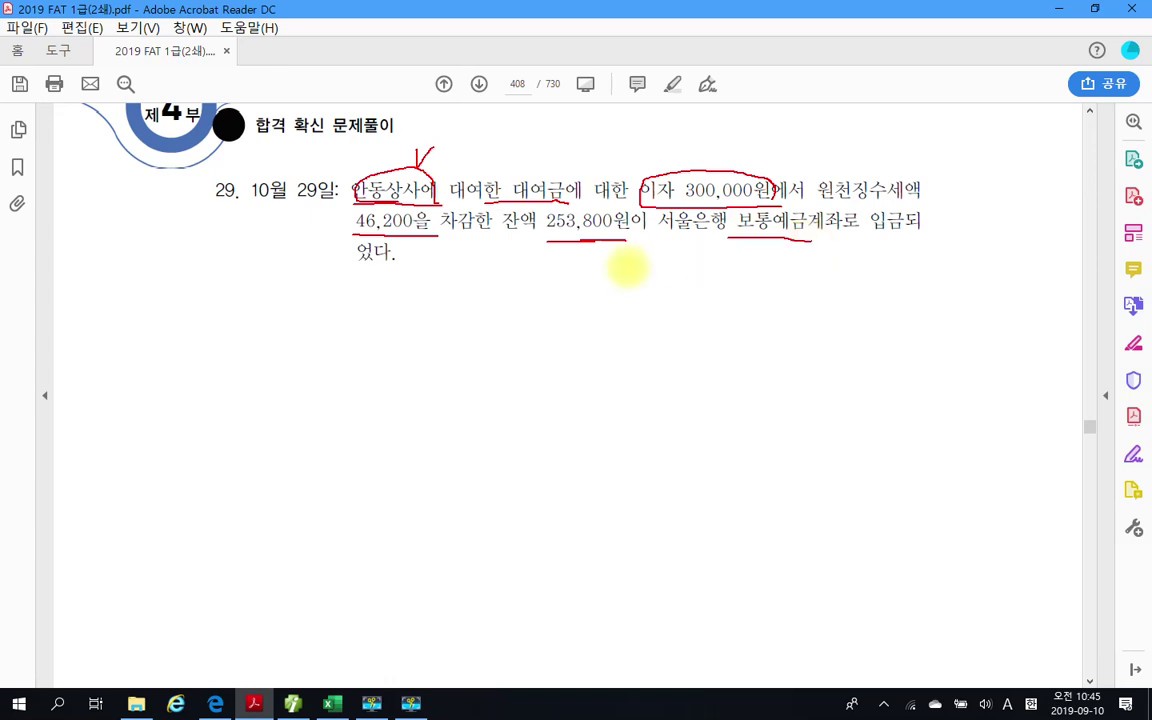
drag(566, 244, 584, 250)
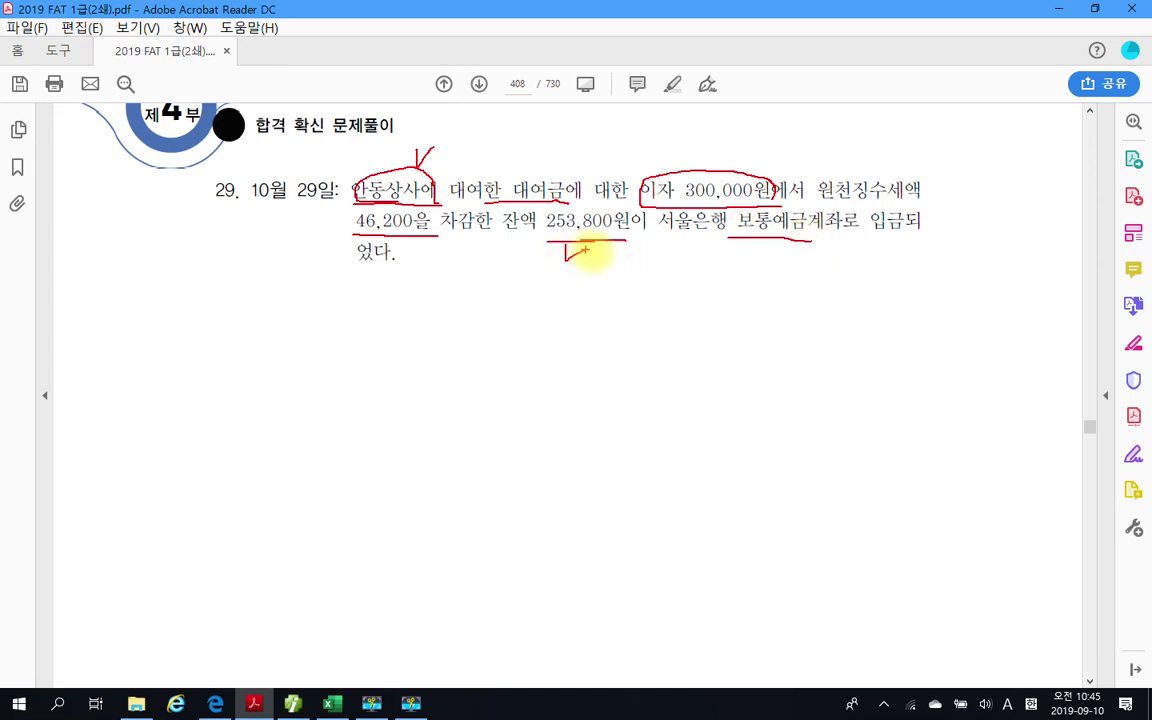
drag(780, 244, 732, 296)
mouse_move(655, 302)
mouse_down()
mouse_move(561, 257)
mouse_move(580, 252)
mouse_up()
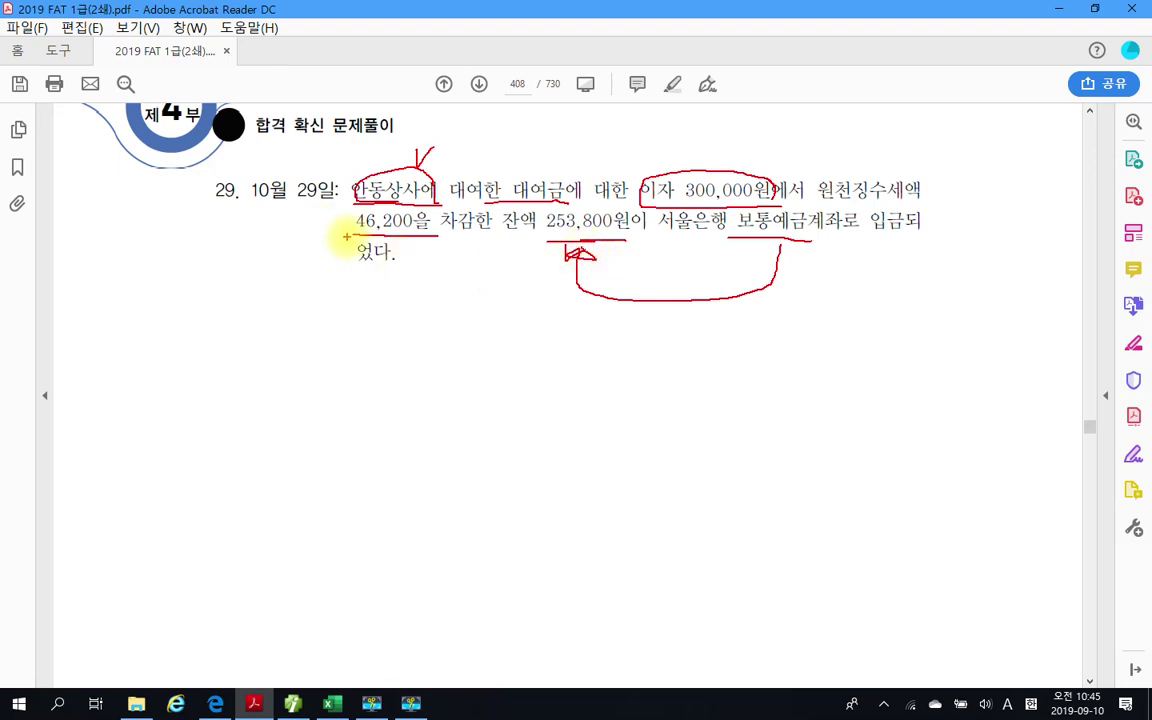
Box 46,200 in problem 29 and draw a red arrow linking it to the handwritten note 선납세금
mouse_move(357, 240)
mouse_down()
mouse_move(360, 205)
mouse_move(410, 205)
mouse_move(440, 238)
mouse_move(442, 303)
mouse_move(465, 303)
mouse_up()
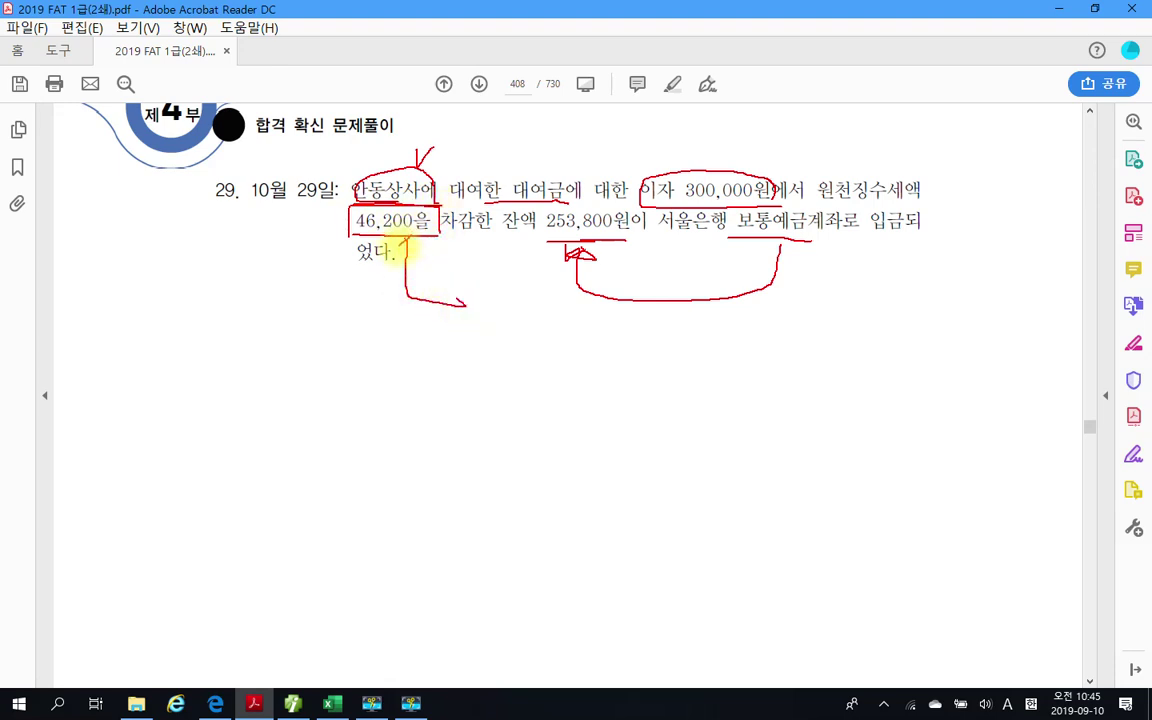
drag(399, 247, 431, 248)
mouse_move(485, 293)
mouse_down()
mouse_move(478, 315)
mouse_move(510, 334)
mouse_move(548, 309)
mouse_move(523, 340)
mouse_move(571, 344)
mouse_move(609, 329)
mouse_move(592, 346)
mouse_up()
drag(592, 334, 599, 345)
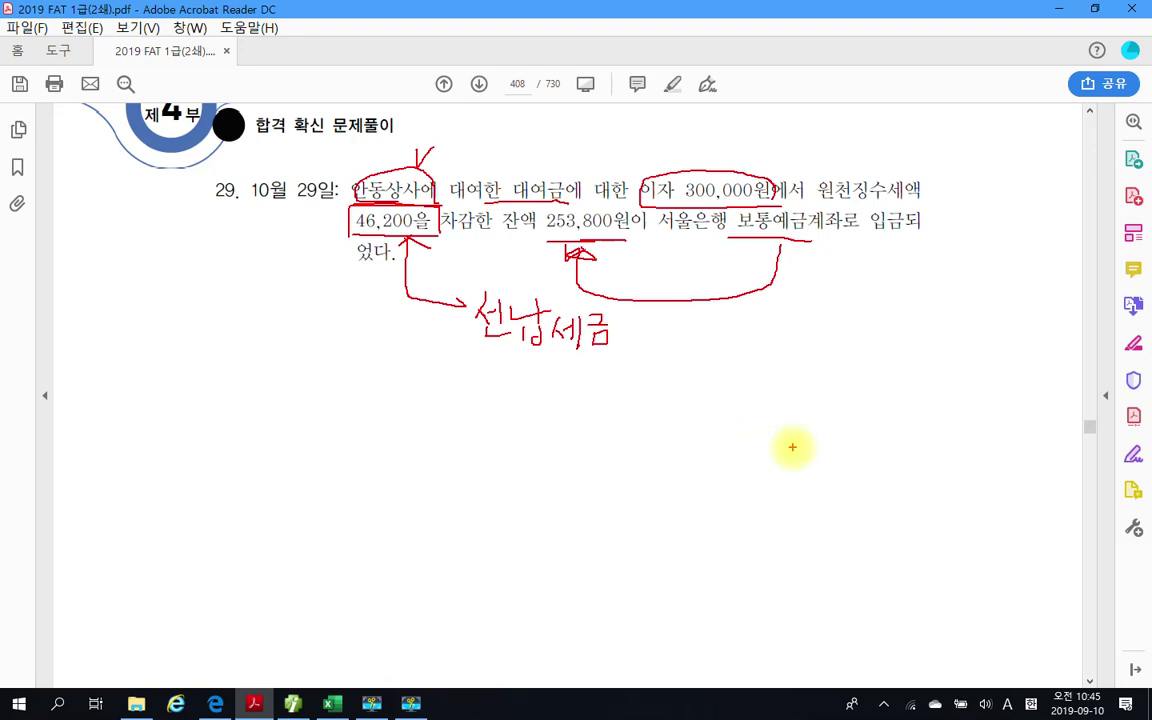
Handwrite 차) in blue below the 선납세금 note and below 보통예금 in problem 29
drag(423, 328, 440, 358)
drag(428, 360, 413, 386)
drag(459, 334, 459, 390)
mouse_move(460, 360)
mouse_down()
mouse_move(474, 360)
mouse_move(471, 401)
mouse_up()
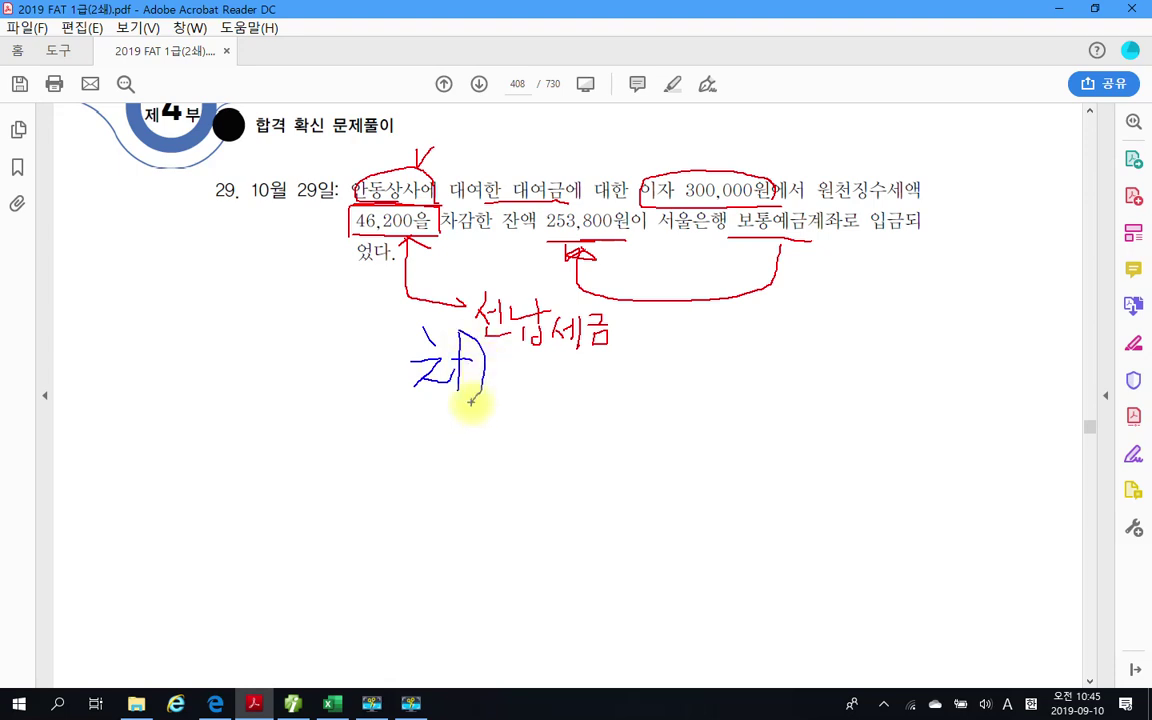
drag(728, 246, 731, 256)
mouse_move(718, 262)
mouse_down()
mouse_move(742, 258)
mouse_move(717, 286)
mouse_up()
mouse_move(748, 244)
mouse_down()
mouse_move(750, 288)
mouse_move(763, 268)
mouse_move(731, 316)
mouse_up()
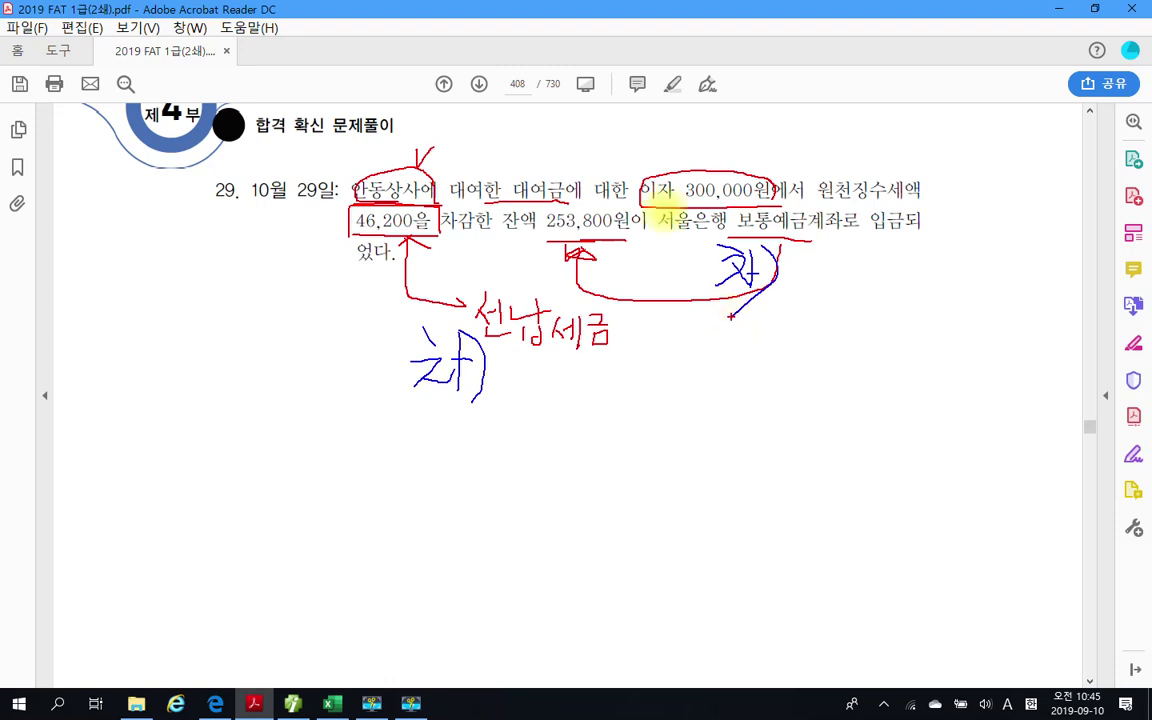
Handwrite 이자수익 in red above 이자 300,000원 in problem 29
mouse_move(708, 127)
mouse_down()
mouse_move(705, 149)
mouse_move(711, 133)
mouse_up()
mouse_move(720, 115)
mouse_down()
mouse_move(727, 157)
mouse_move(760, 108)
mouse_move(740, 150)
mouse_up()
drag(775, 95, 776, 150)
mouse_move(778, 125)
mouse_down()
mouse_move(850, 116)
mouse_move(840, 134)
mouse_up()
drag(800, 140, 858, 138)
drag(828, 140, 828, 166)
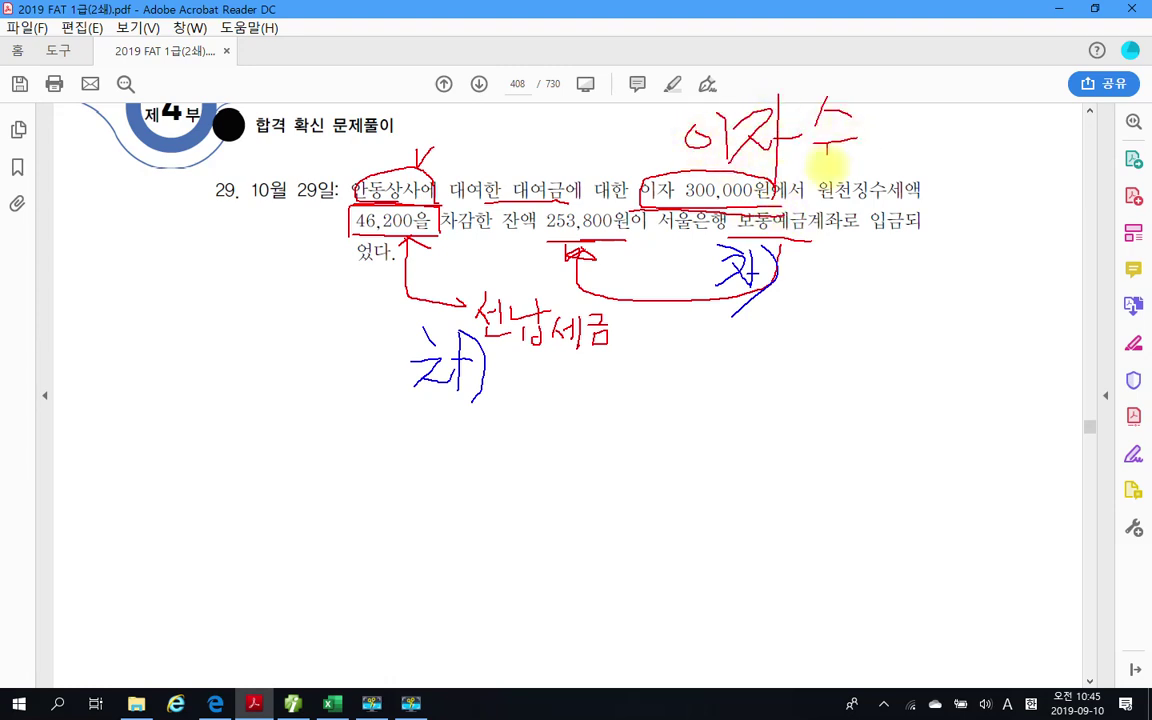
mouse_move(886, 108)
mouse_down()
mouse_move(872, 125)
mouse_move(886, 110)
mouse_up()
drag(908, 100, 897, 185)
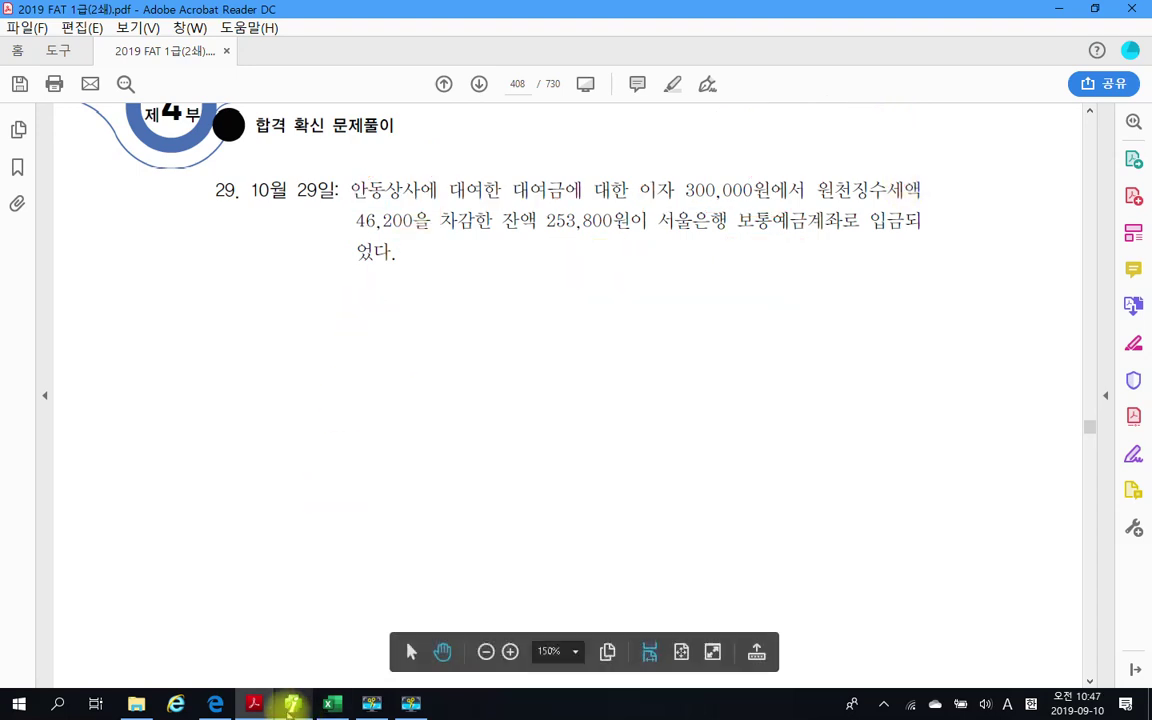
Switch to the accounting program and start a 대변 line dated 29 in the empty row of the October vouchers
click(291, 705)
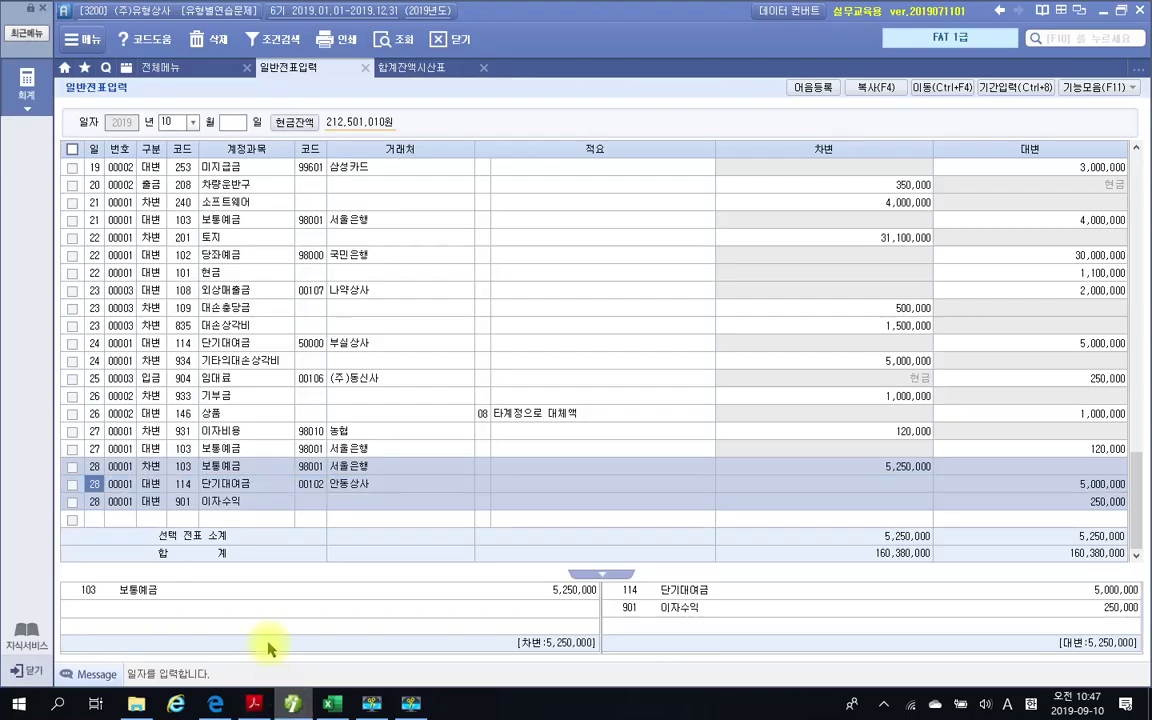
click(99, 521)
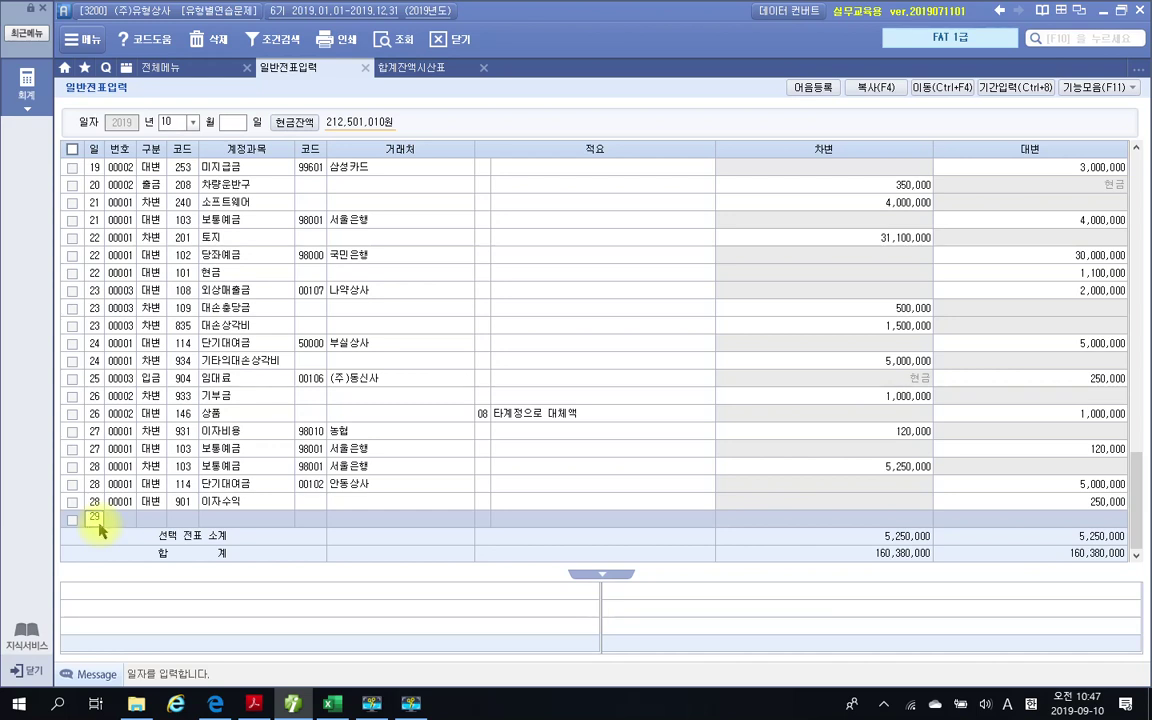
text(29)
key(Return)
text(4)
key(Return)
Assign account 901 이자수익 to the new 대변 line and enter the amount 300,000
text(이자)
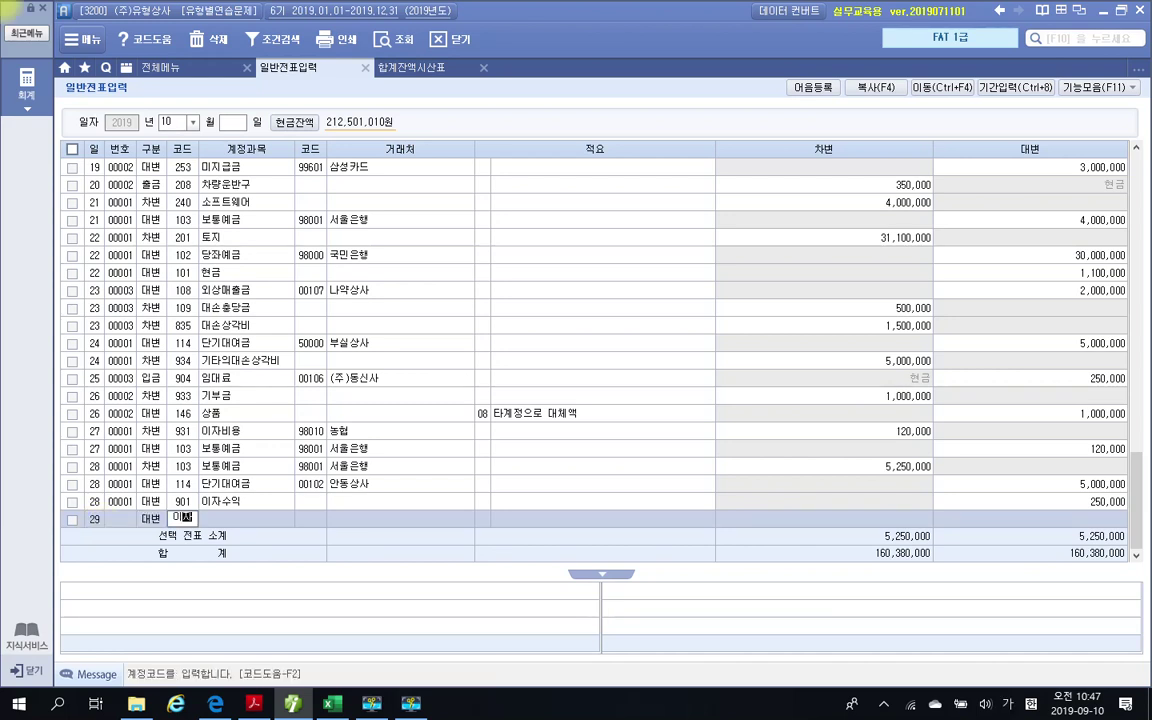
key(Return)
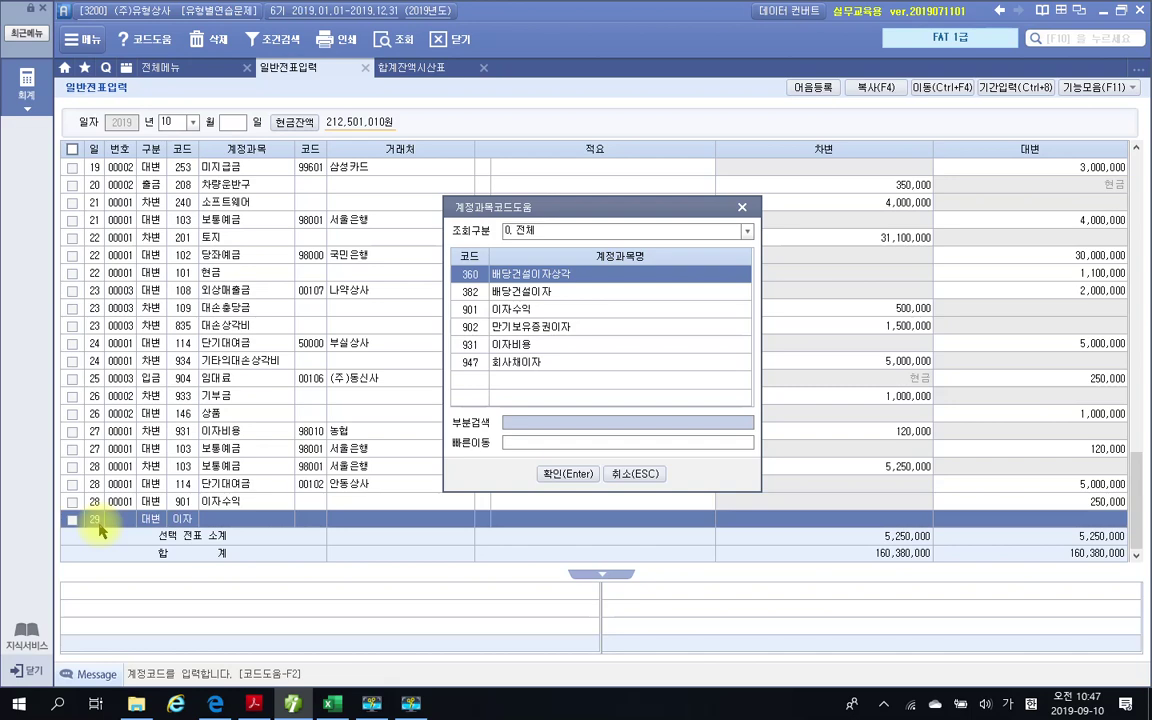
key(Down)
key(Down)
key(Return)
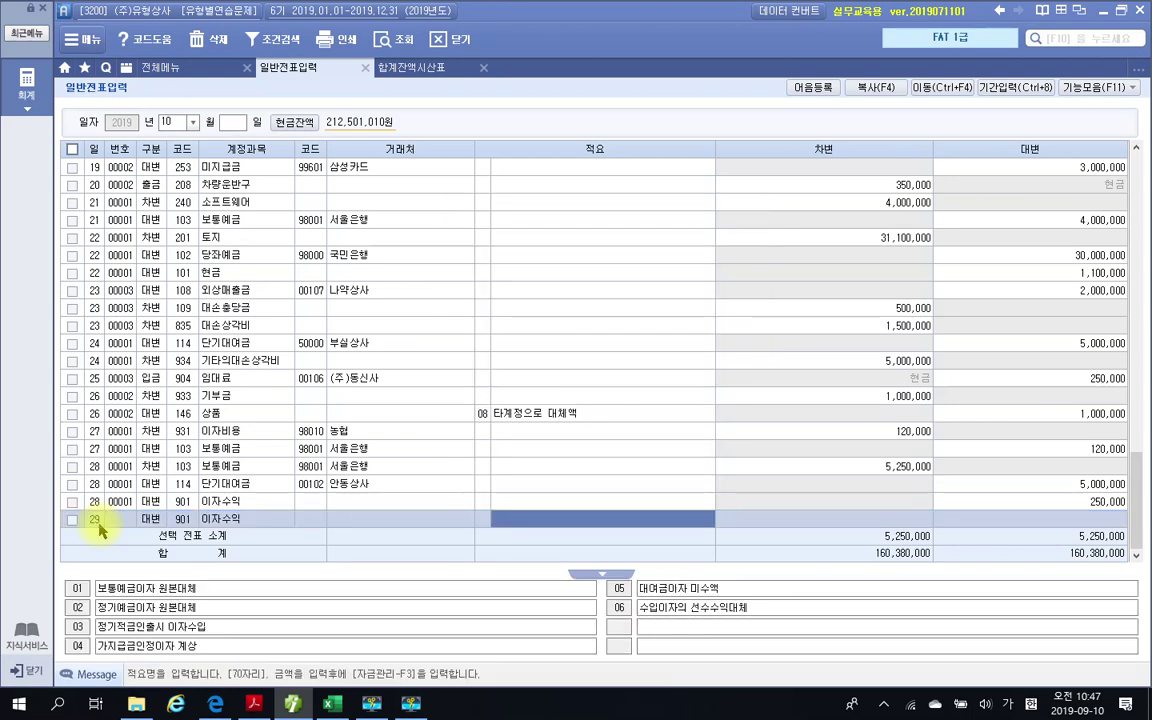
key(Return)
text(3000000)
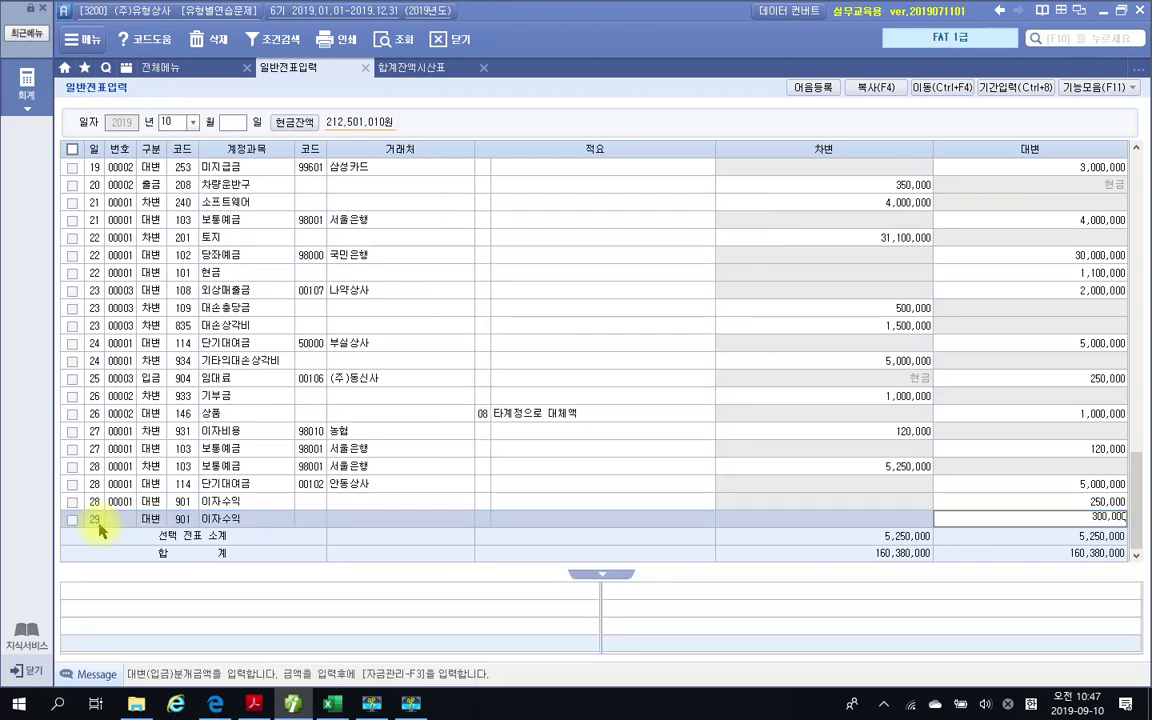
key(Return)
Add a 차변 line for day 29 with account 136 선납세금 and amount 46,200
text(3)
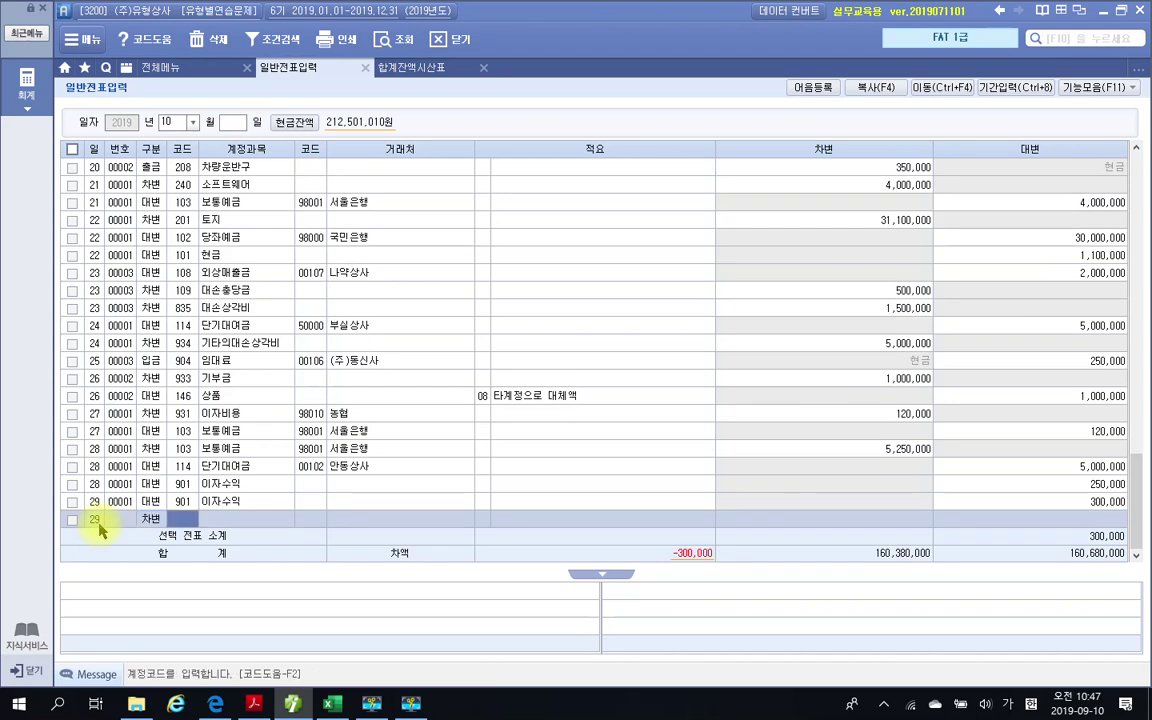
text(현)
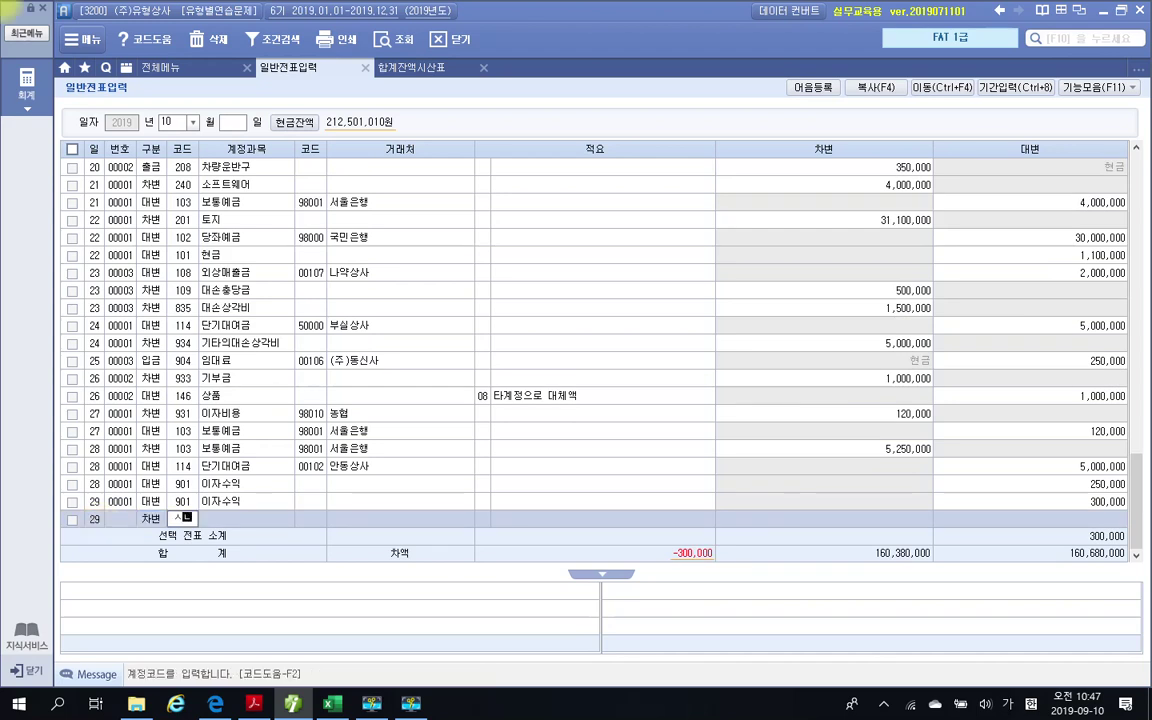
key(Return)
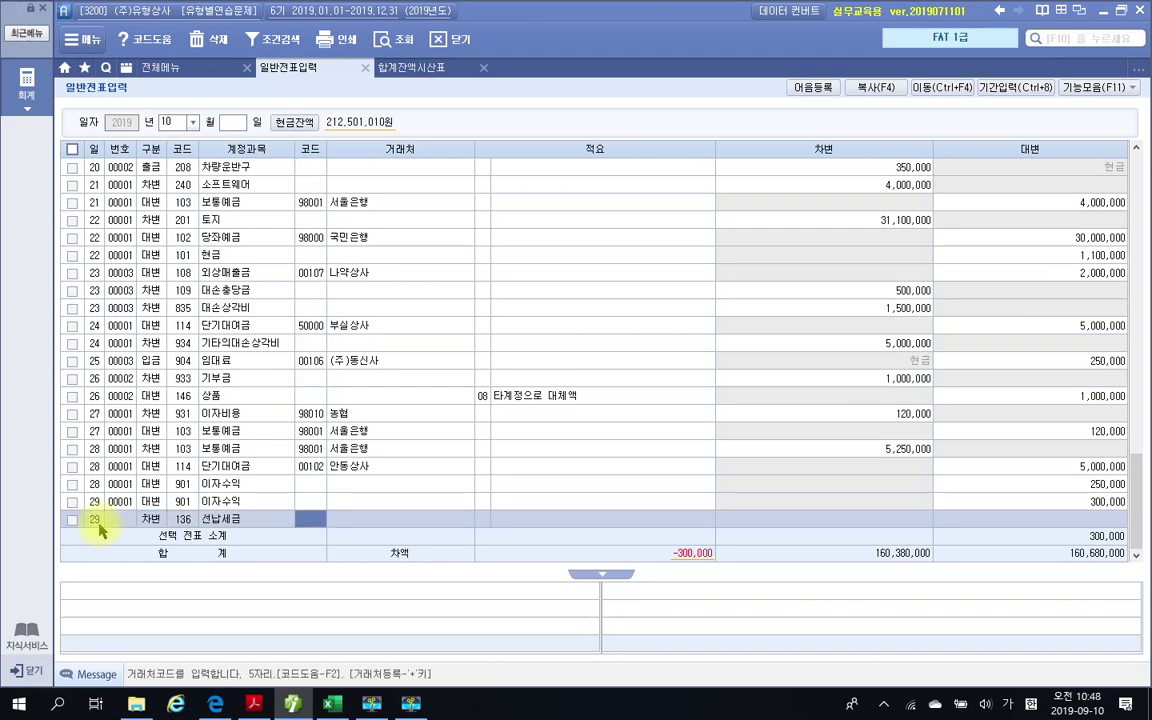
key(Return)
key(Return)
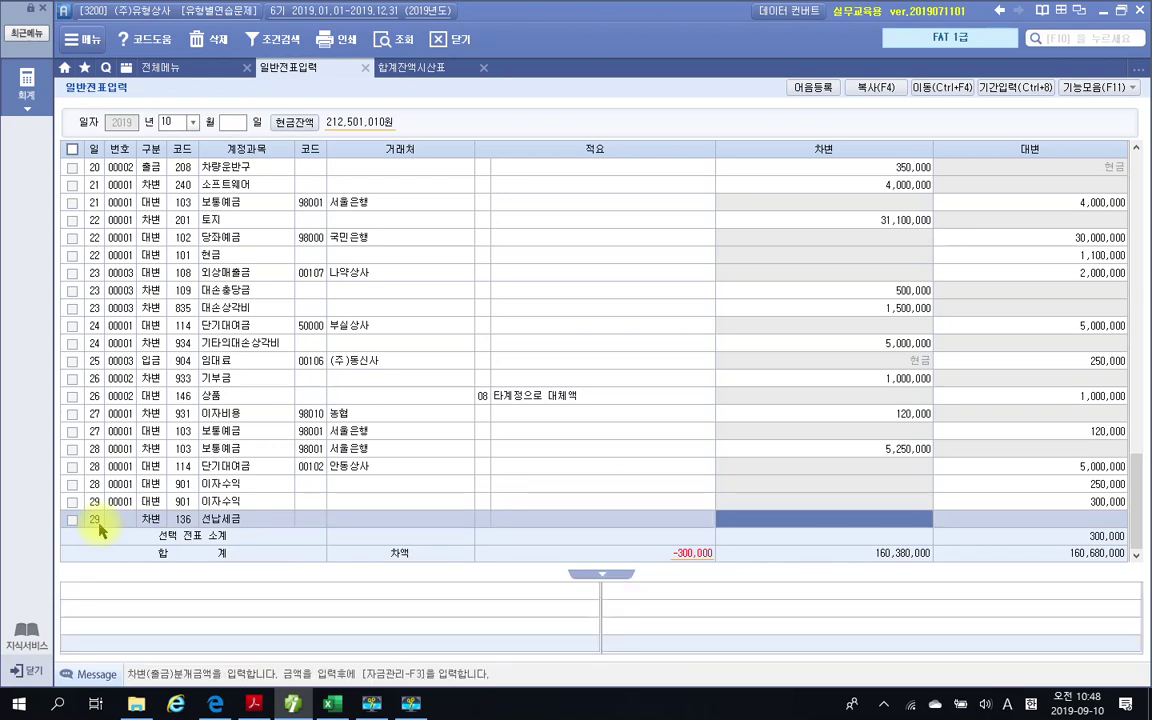
text(46200)
key(Return)
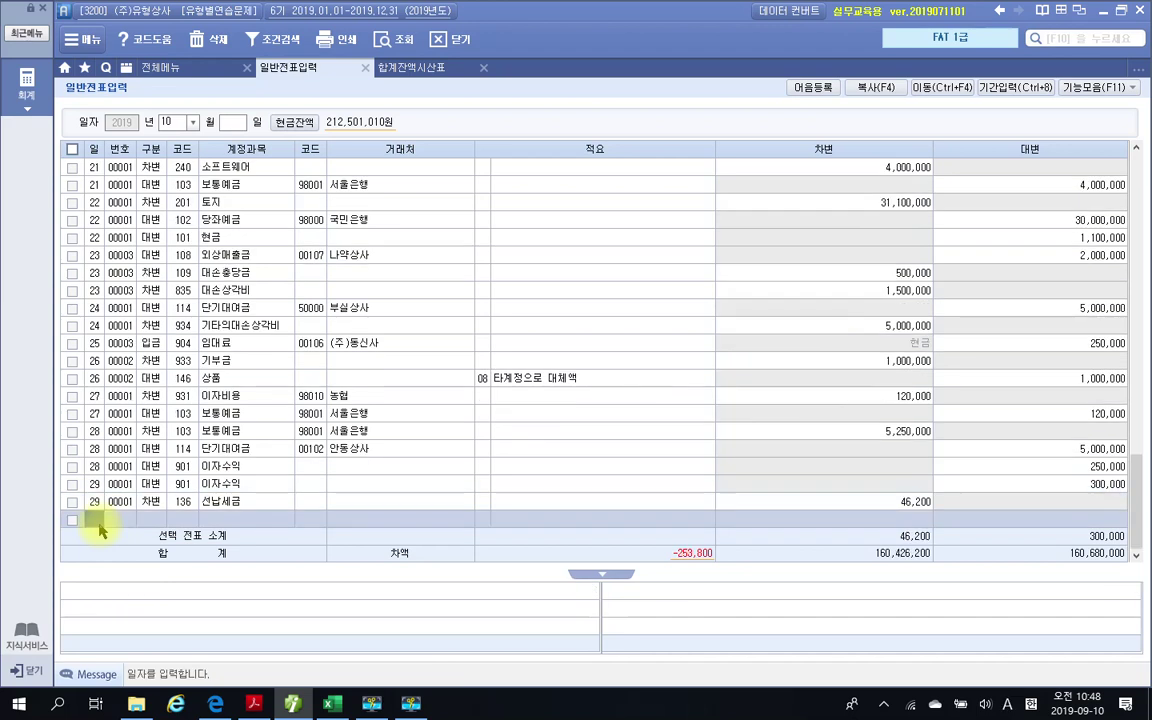
Start another 차변 line for day 29 with account 103 보통예금
key(Return)
key(Return)
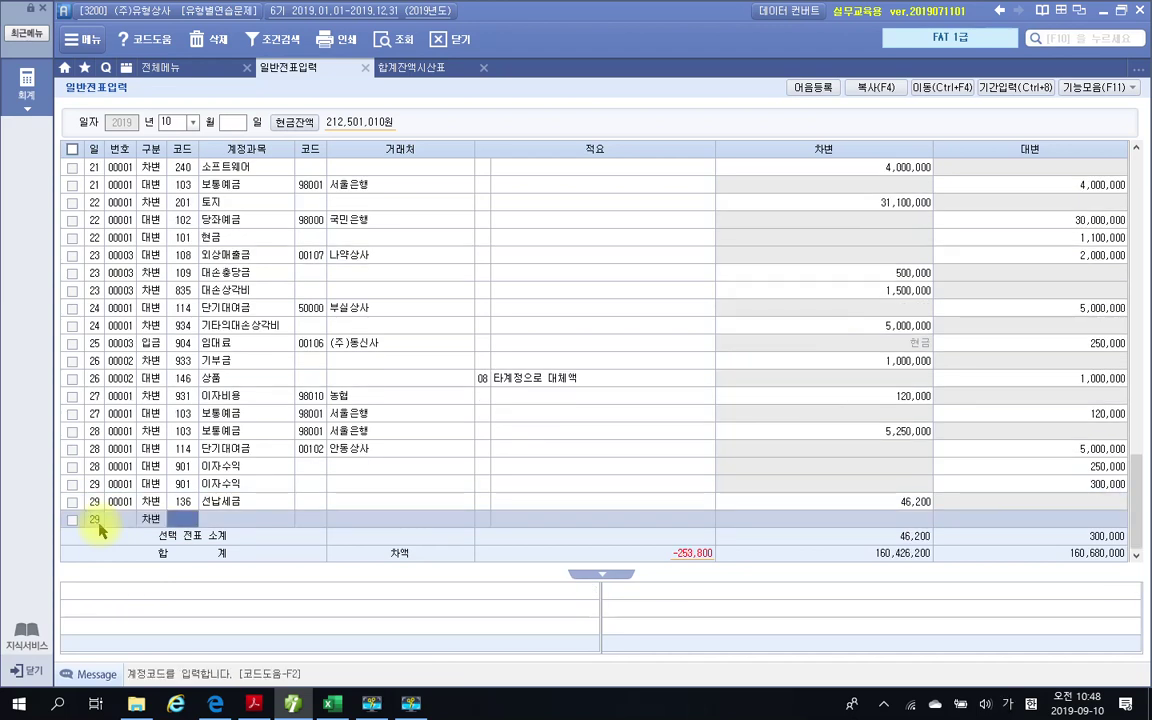
text(103)
key(Return)
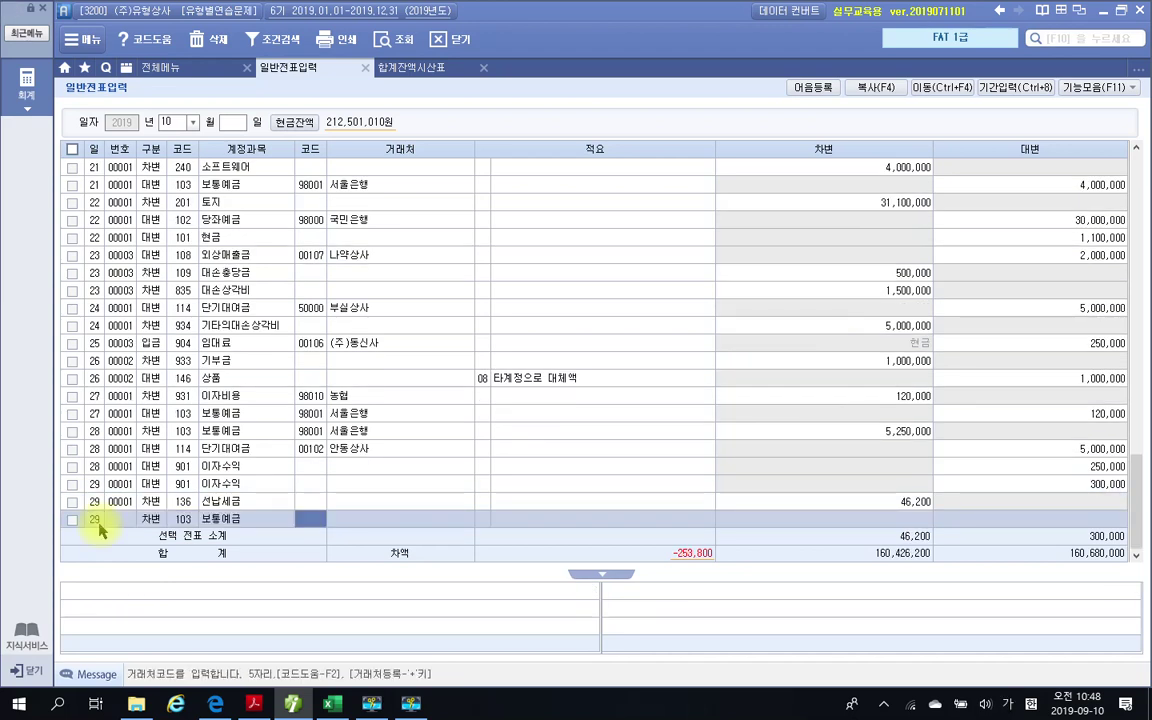
text(서울)
key(BackSpace)
key(BackSpace)
key(BackSpace)
key(BackSpace)
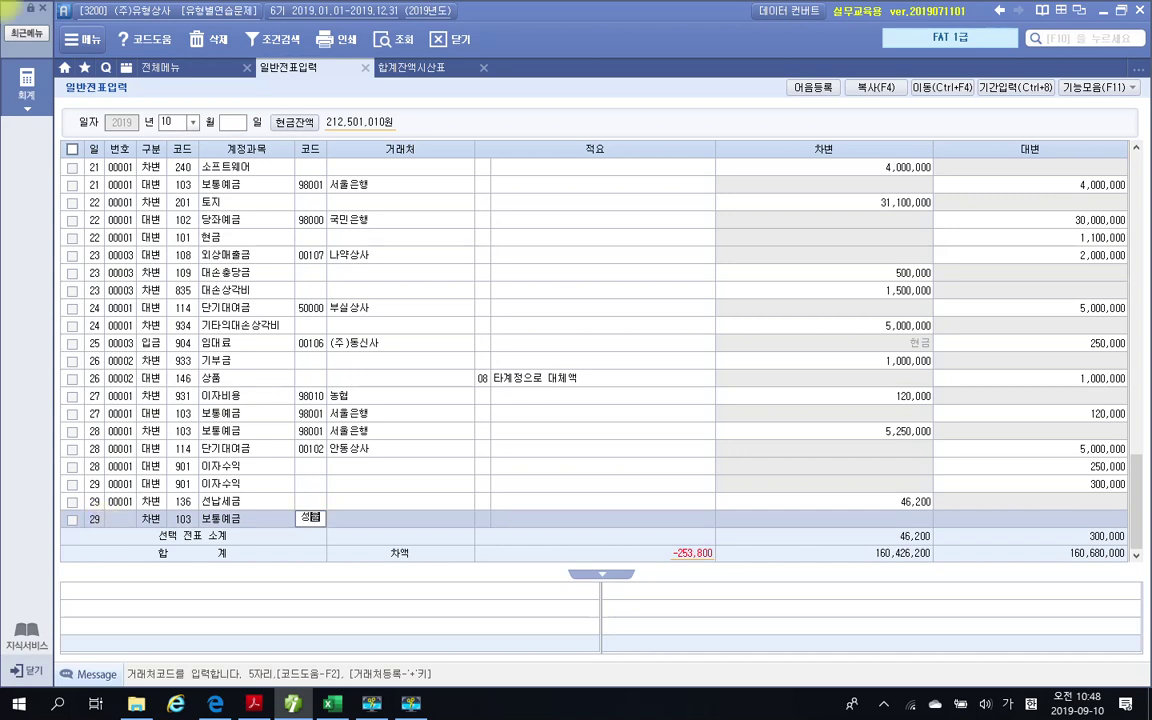
Set the 보통예금 line's 거래처 to 98001 서울은행 and enter the 차변 amount 253,800
text(98001)
key(Return)
key(Return)
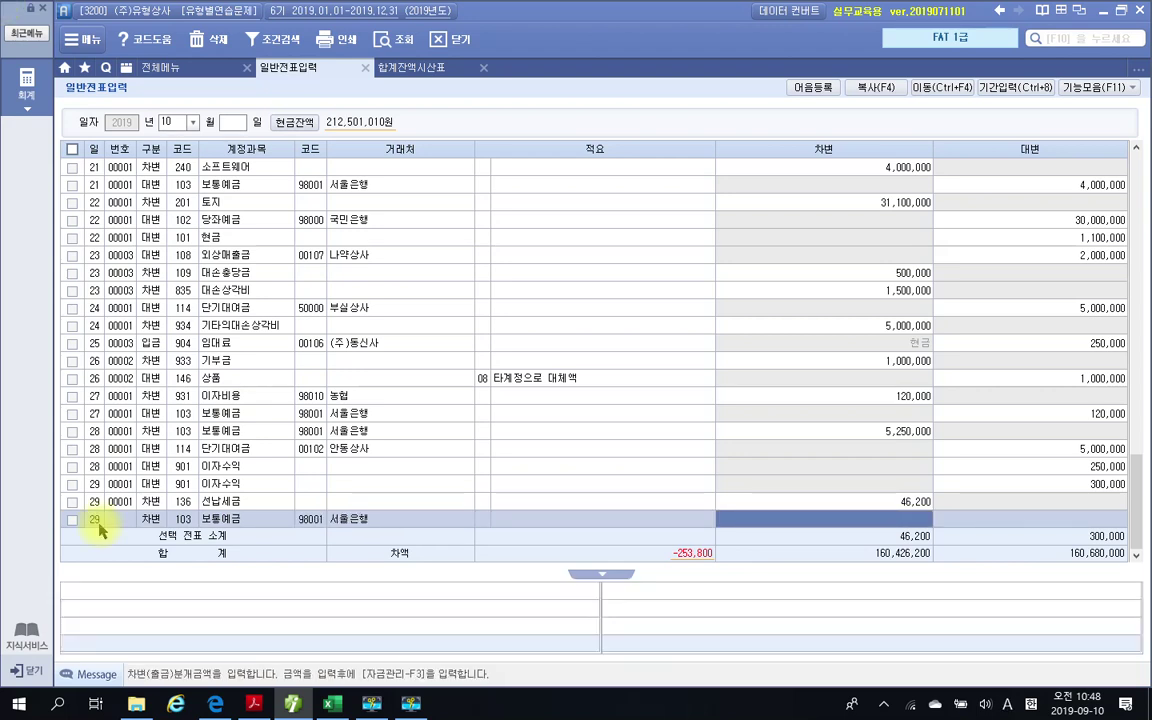
text(25,3)
text(800)
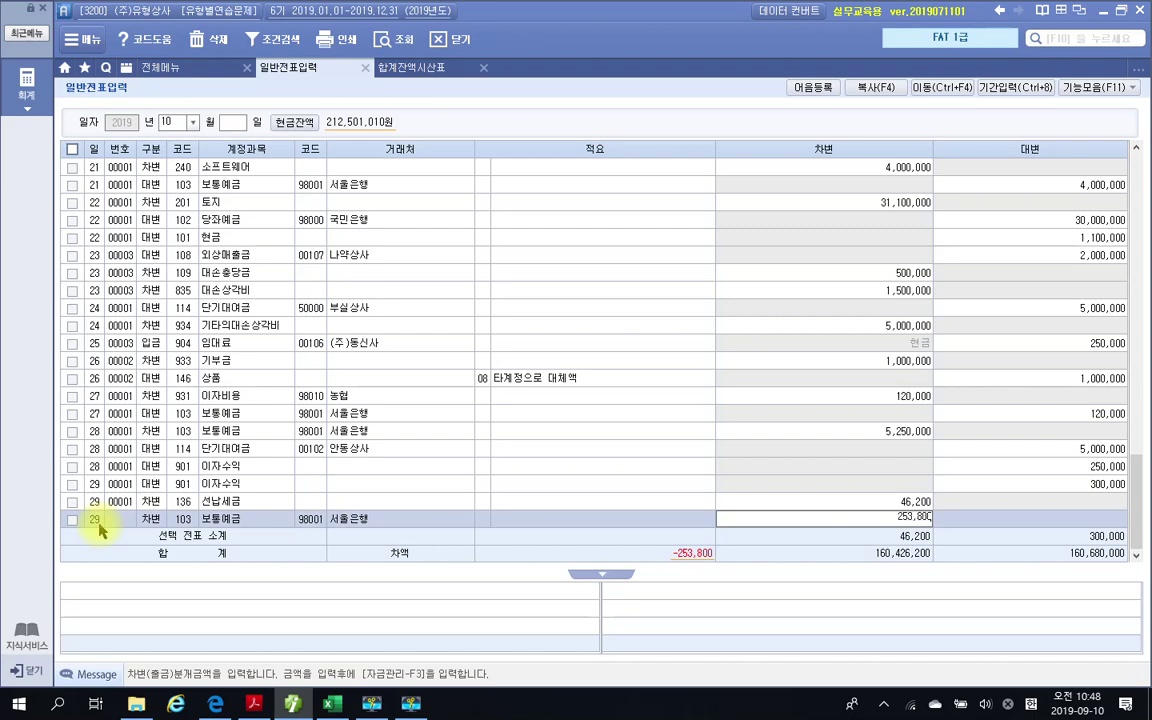
key(Return)
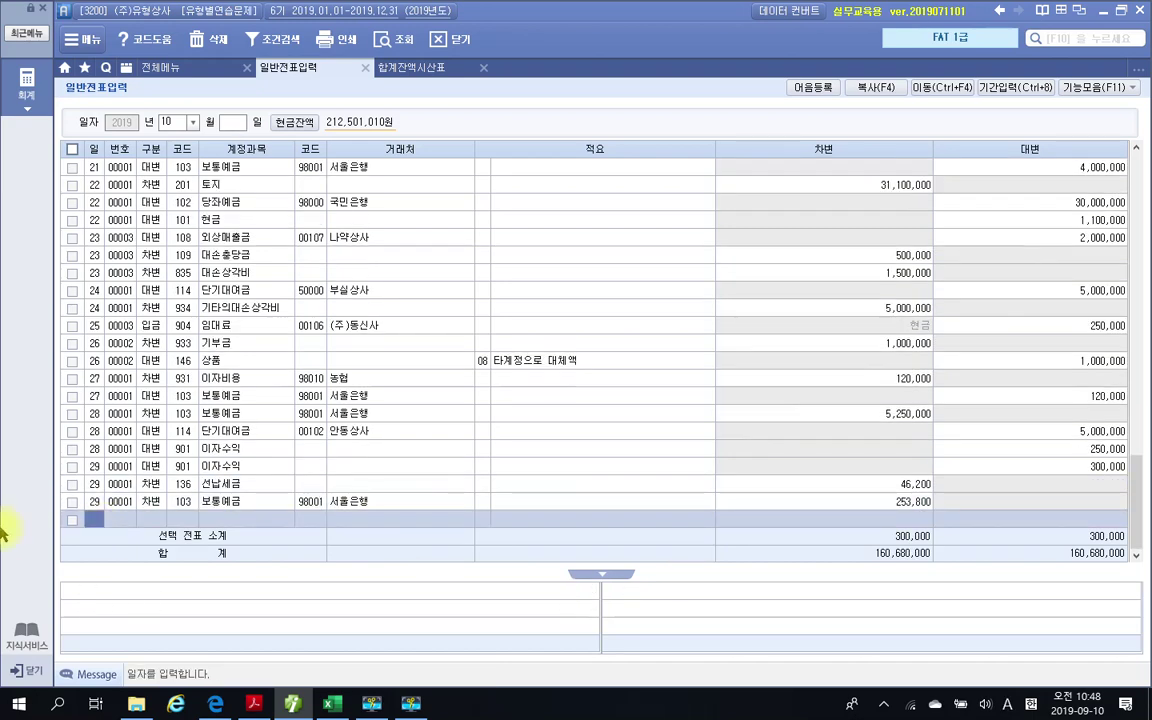
Review the day 29 voucher by selecting its 선납세금 line and underlining that line on screen
click(215, 483)
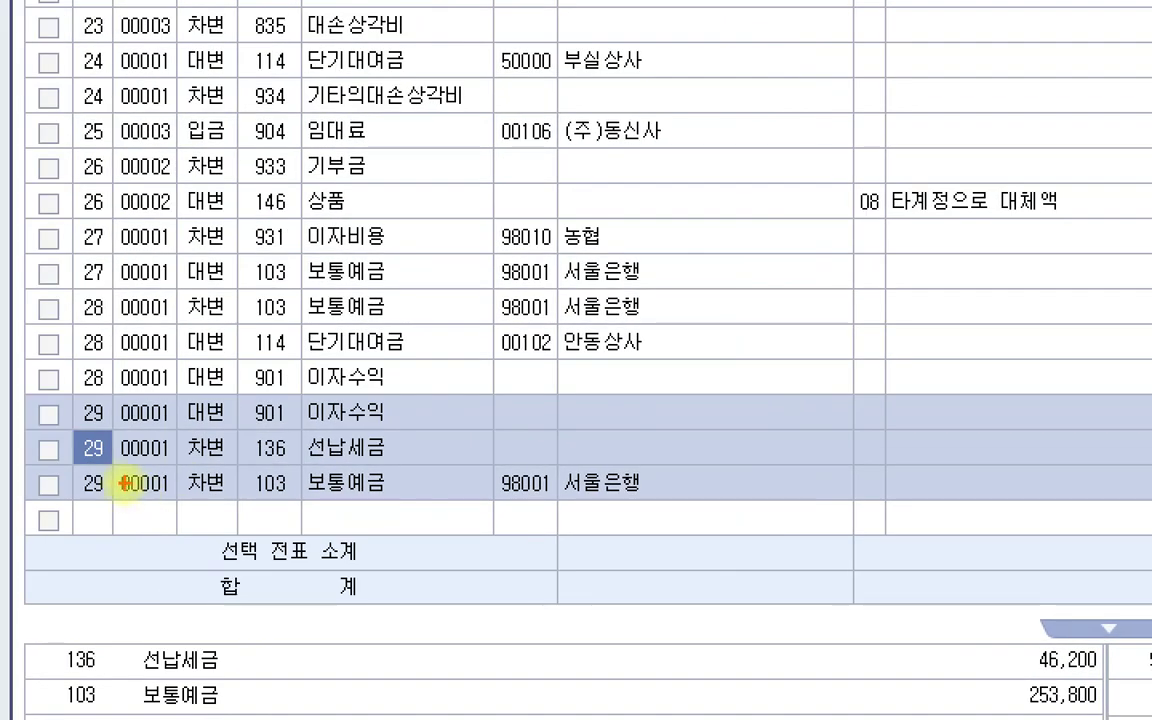
drag(114, 473, 386, 472)
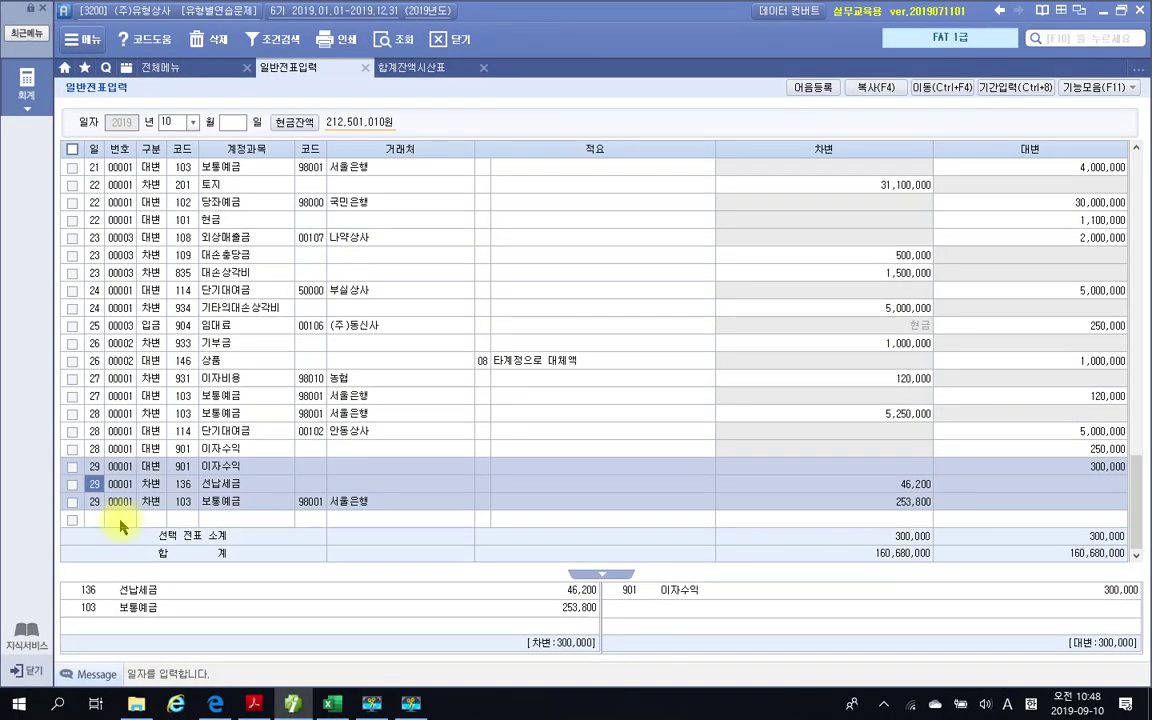
click(96, 520)
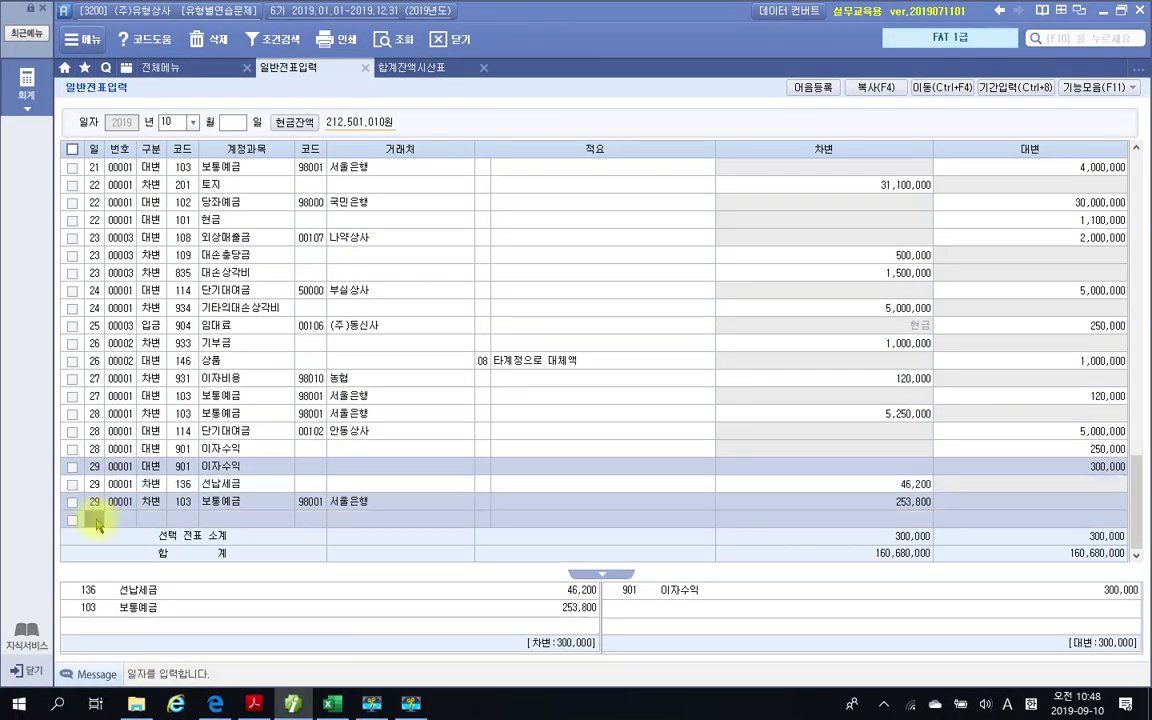
Switch to the problem PDF in Acrobat Reader and examine problem 1 of the 부가가치세 section on page 409
click(254, 704)
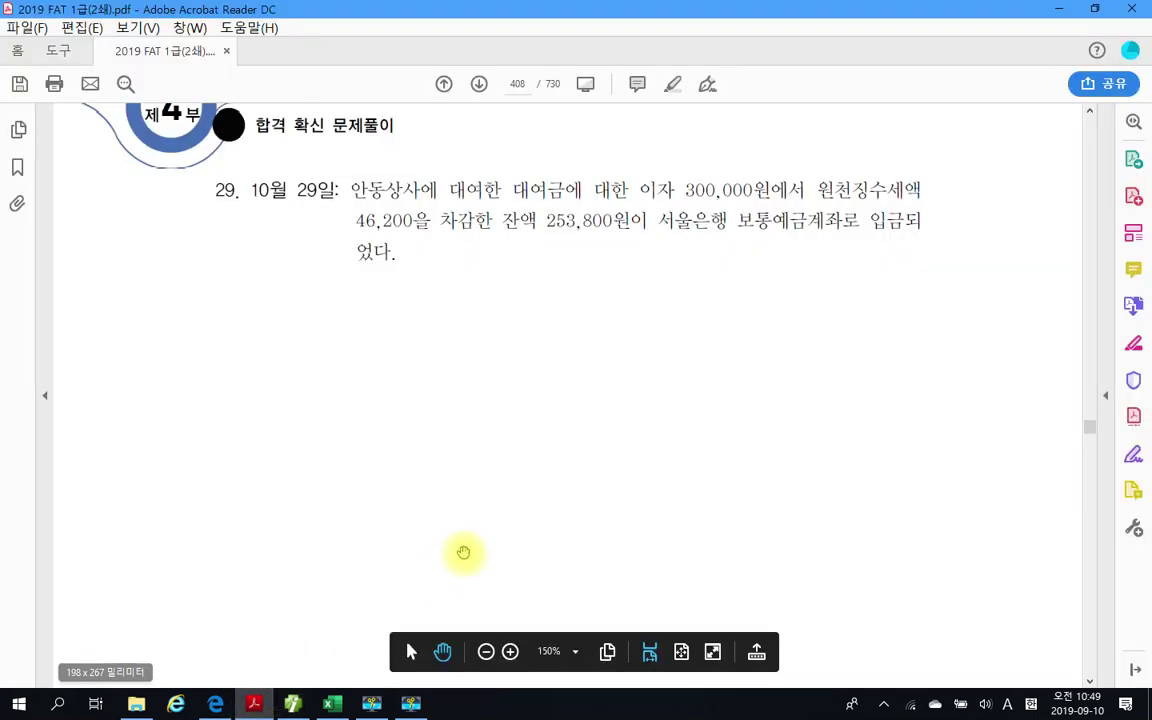
scroll(467, 547, down, 3)
scroll(467, 547, down, 10)
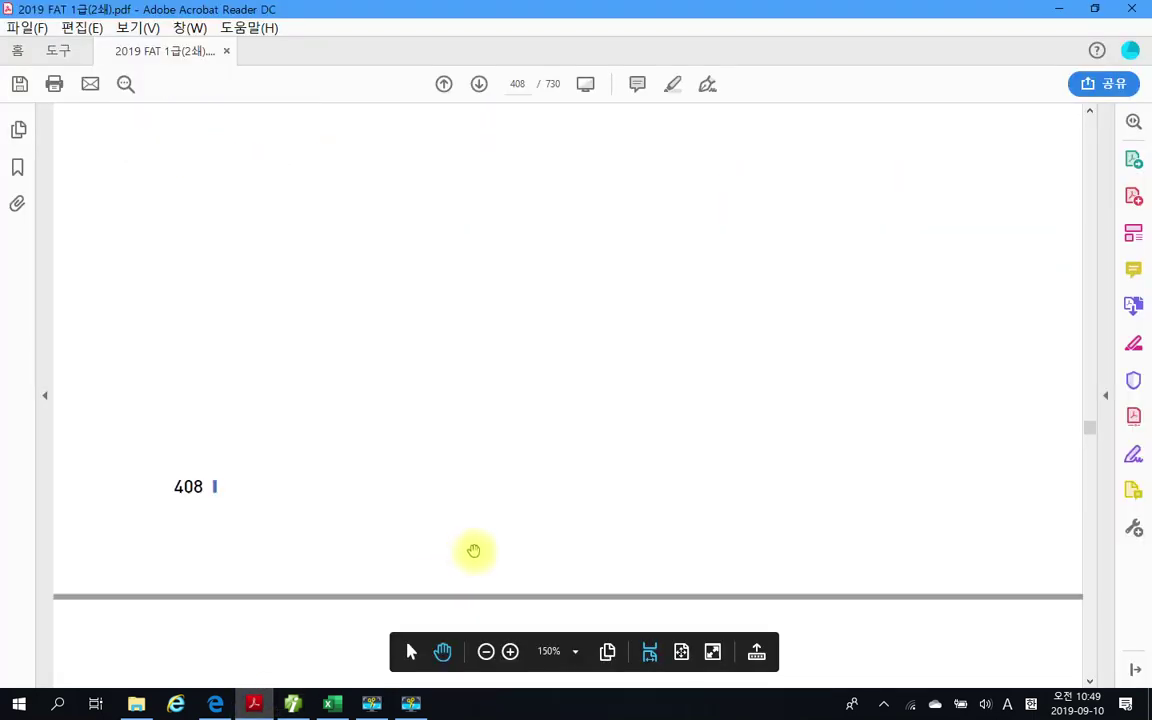
scroll(474, 550, down, 3)
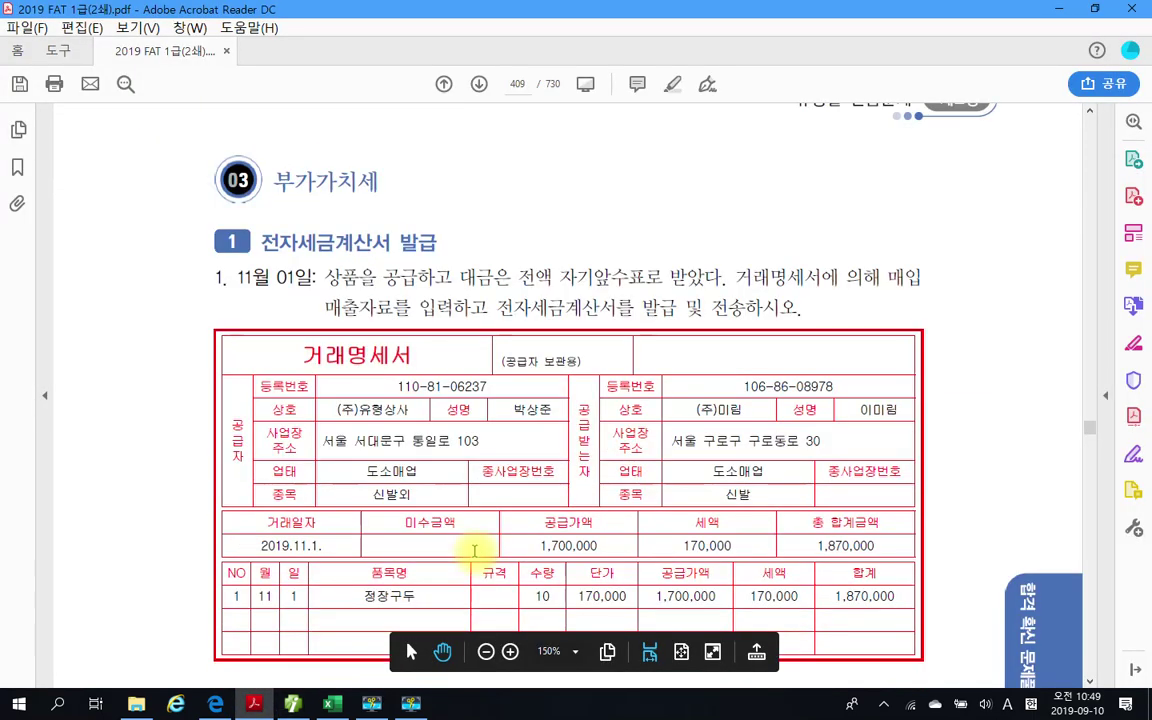
scroll(467, 544, down, 3)
scroll(420, 550, up, 2)
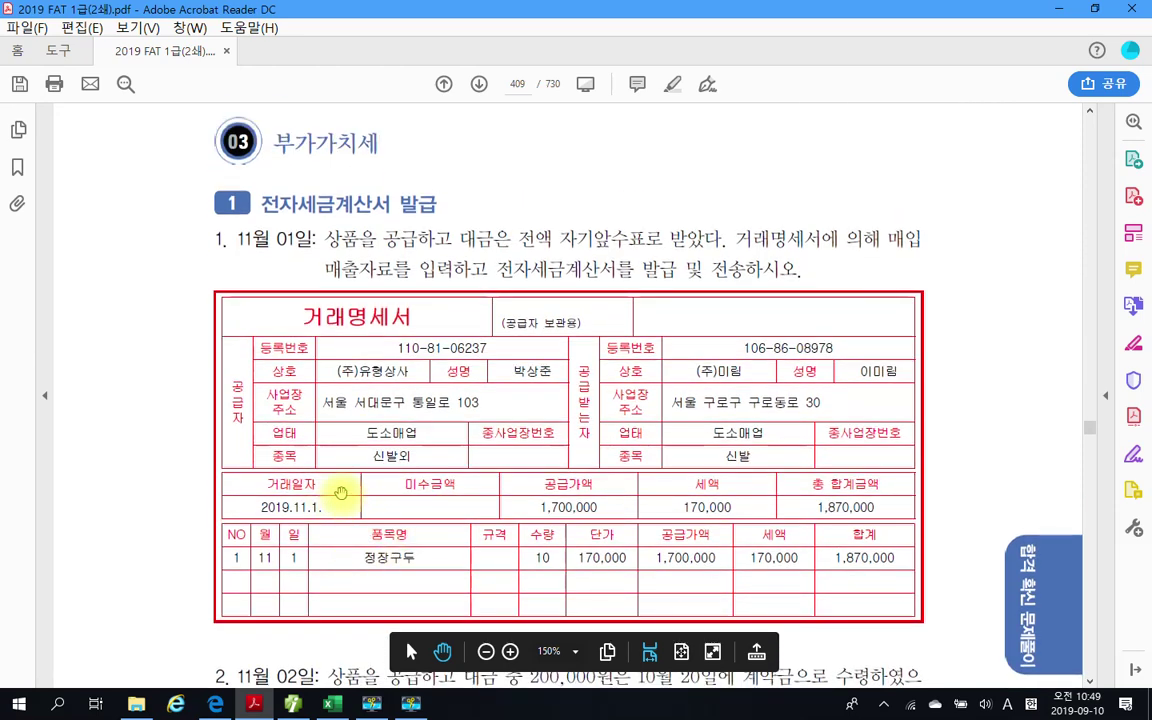
scroll(300, 466, up, 2)
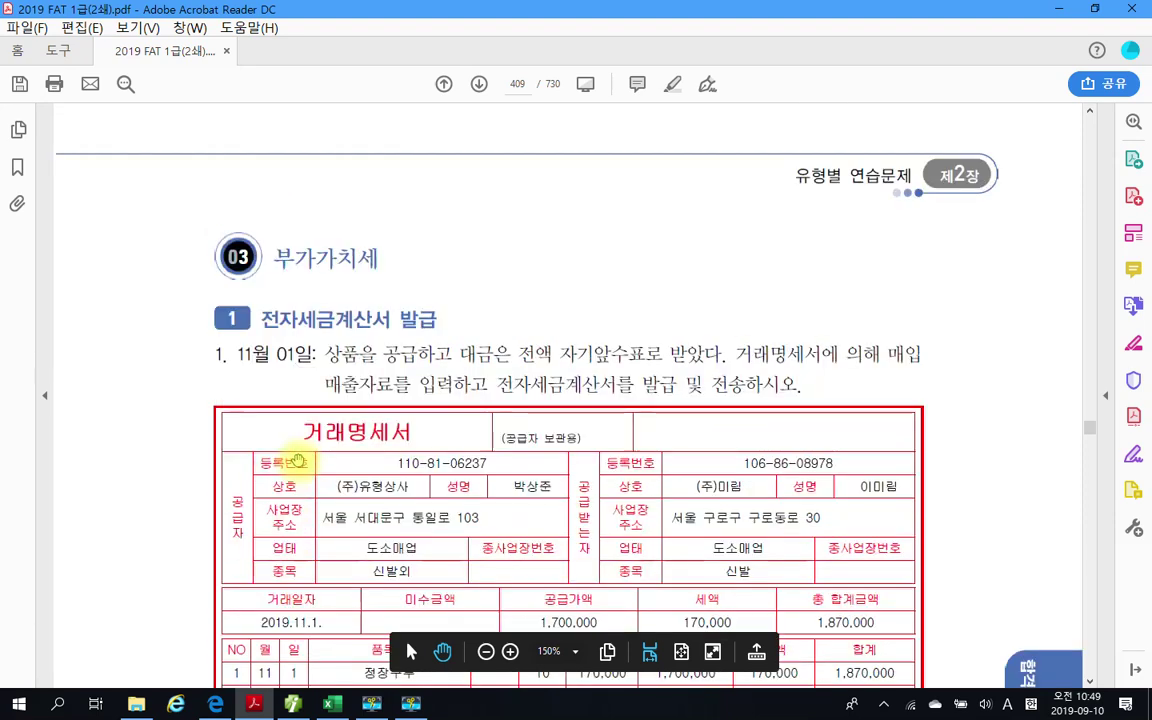
scroll(298, 462, down, 1)
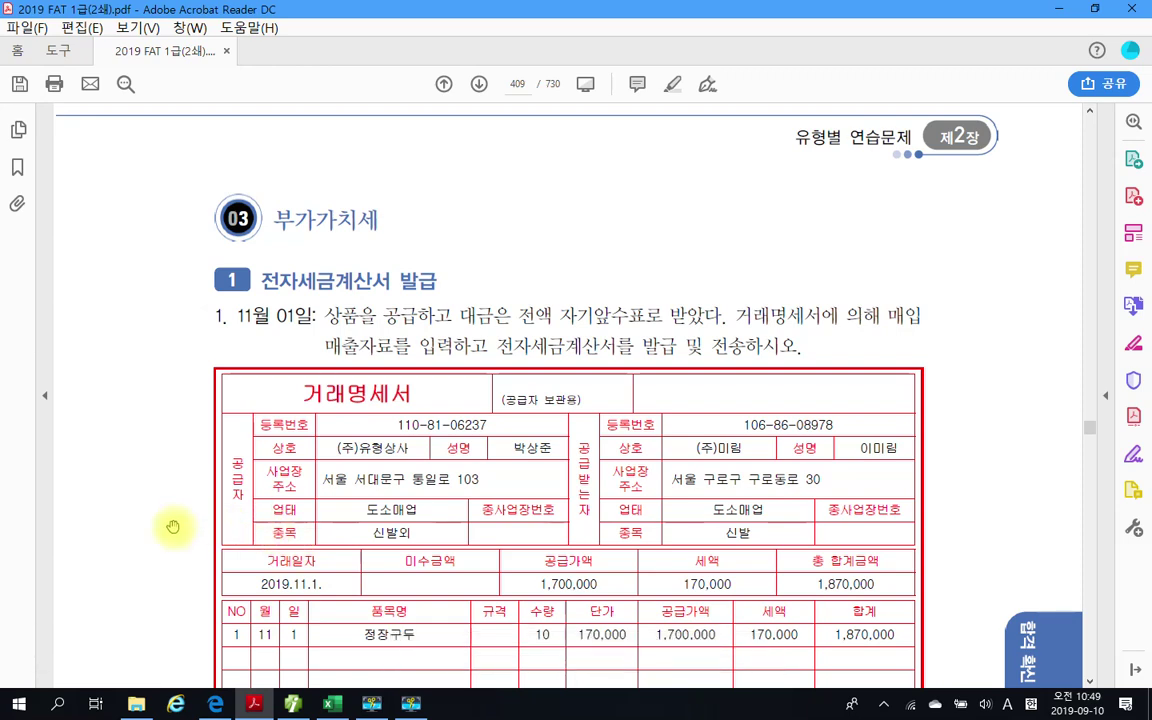
scroll(173, 528, down, 2)
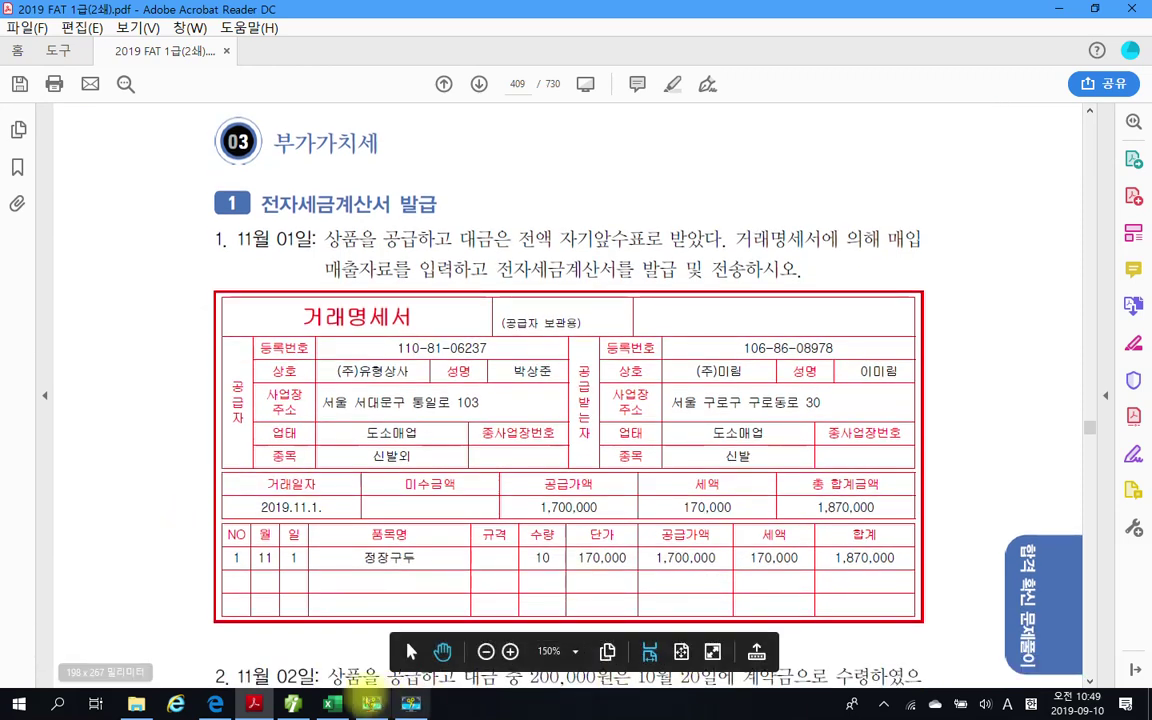